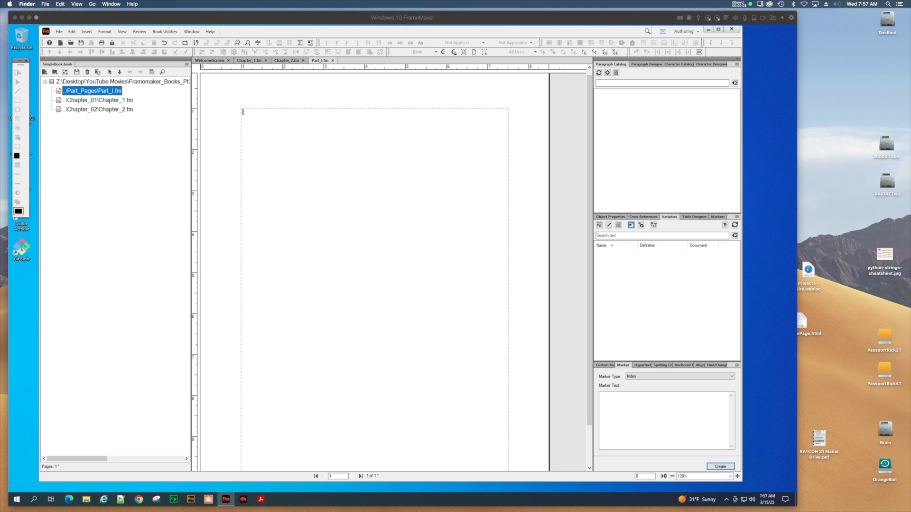
# Look over the book's Part_I.fm, Chapter_1.fm and Chapter_2.fm entries and the open Part_I.fm document
pyautogui.click(115, 81)
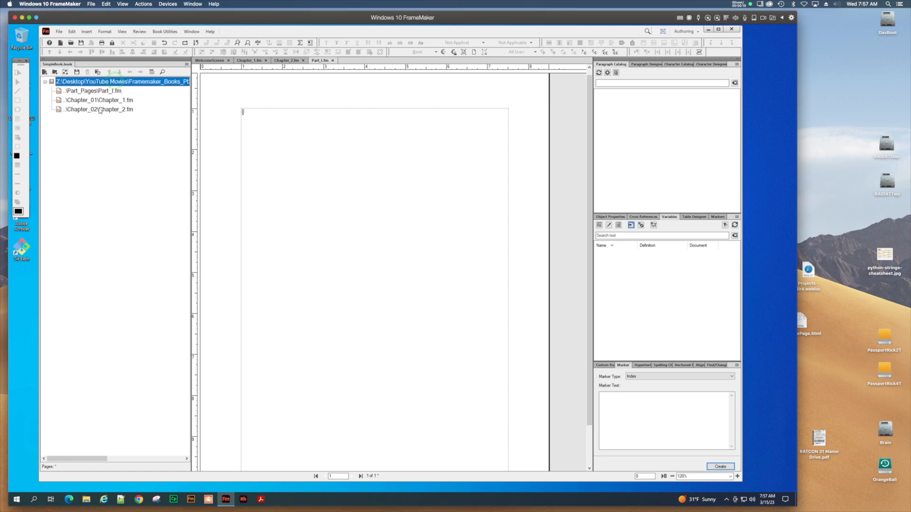
pyautogui.click(102, 91)
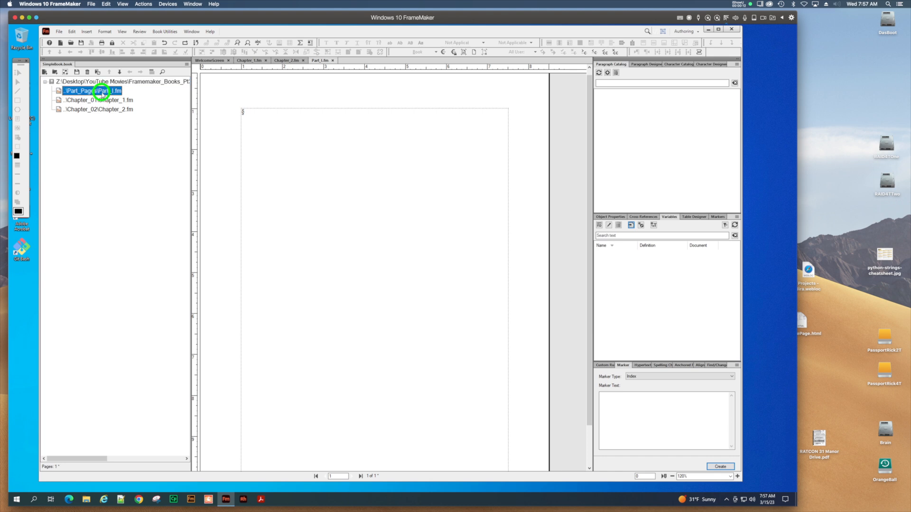
pyautogui.click(319, 61)
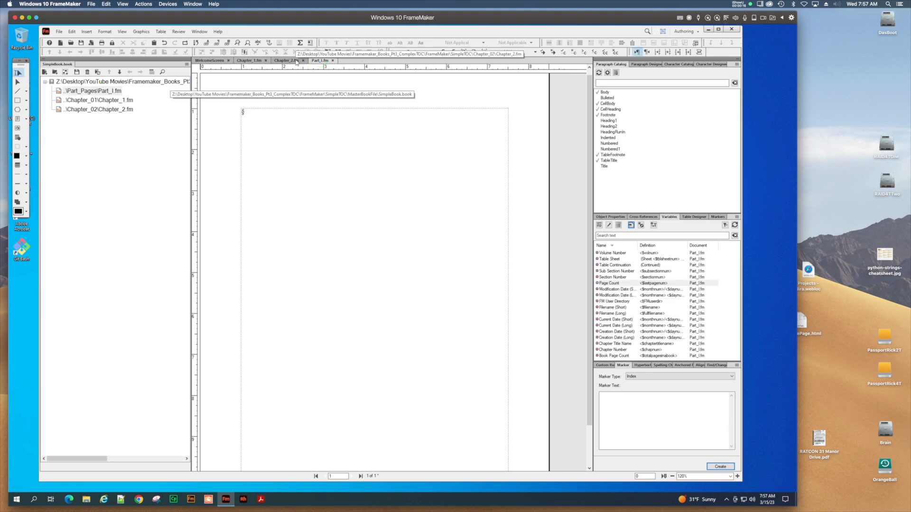
pyautogui.click(92, 99)
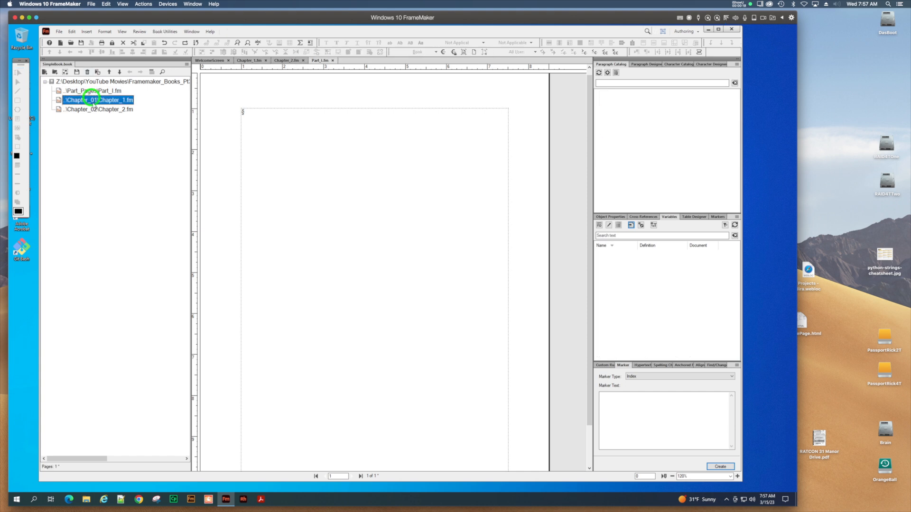
pyautogui.click(94, 110)
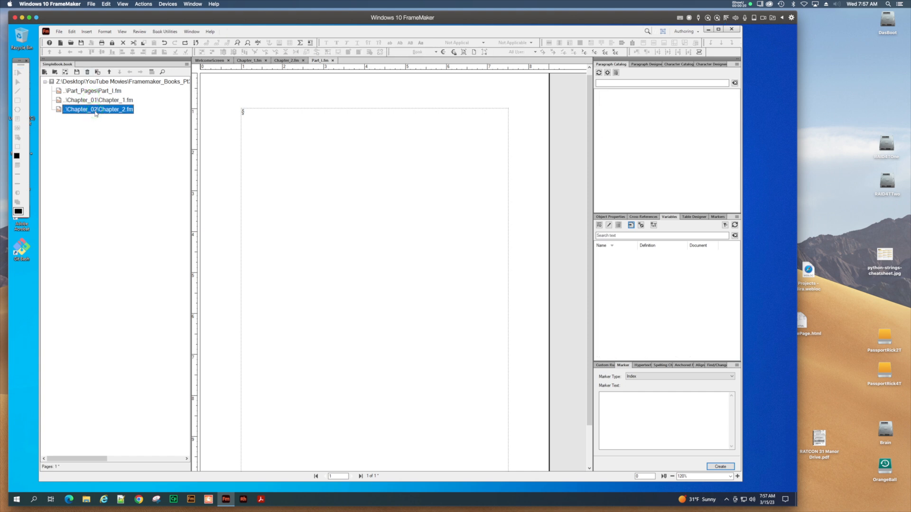
pyautogui.click(305, 90)
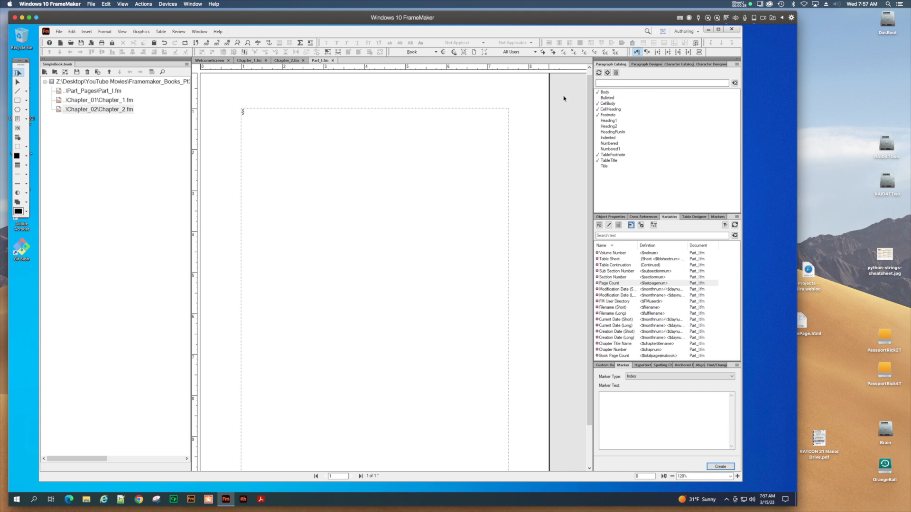
pyautogui.click(614, 72)
pyautogui.click(323, 61)
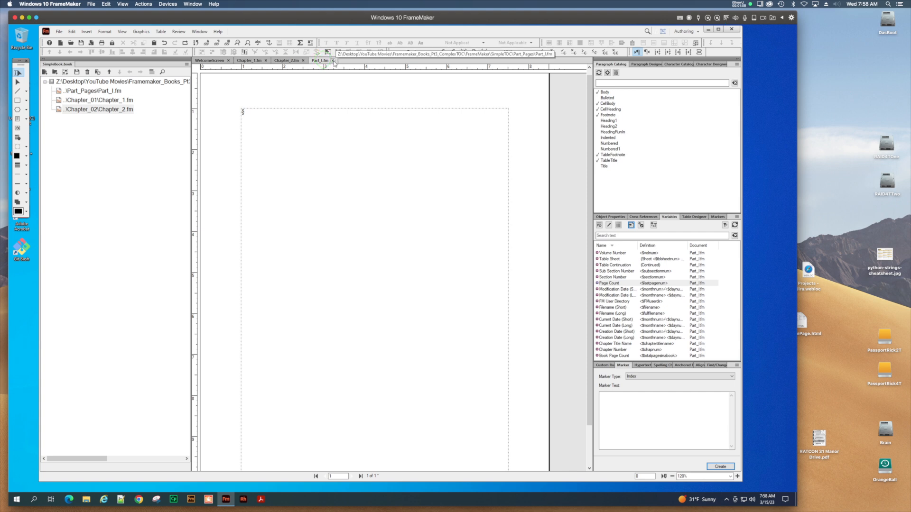
# Close the Part_I.fm and Chapter_2.fm documents, leaving Chapter_1.fm open
pyautogui.click(333, 61)
pyautogui.click(393, 275)
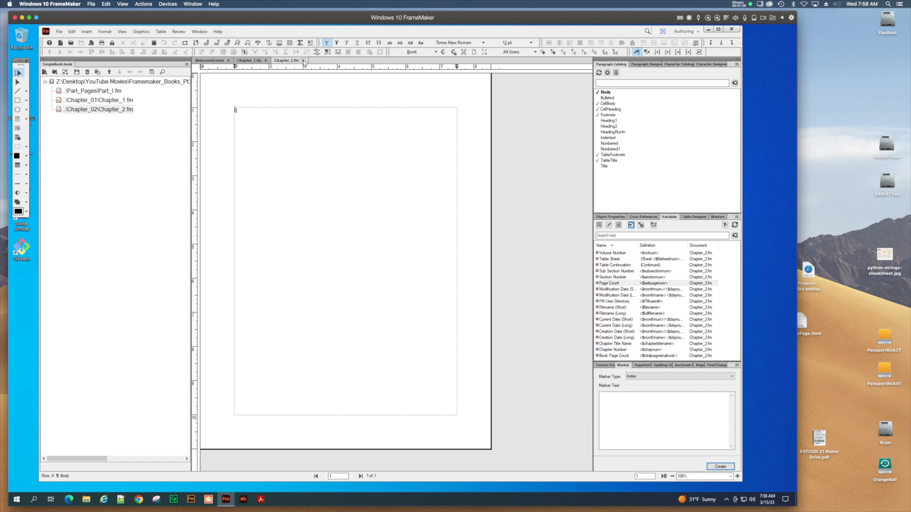
pyautogui.click(303, 61)
# Check the chapter number in the Numbering Properties of Chapter_1.fm and close the dialog without changing anything
pyautogui.click(91, 102)
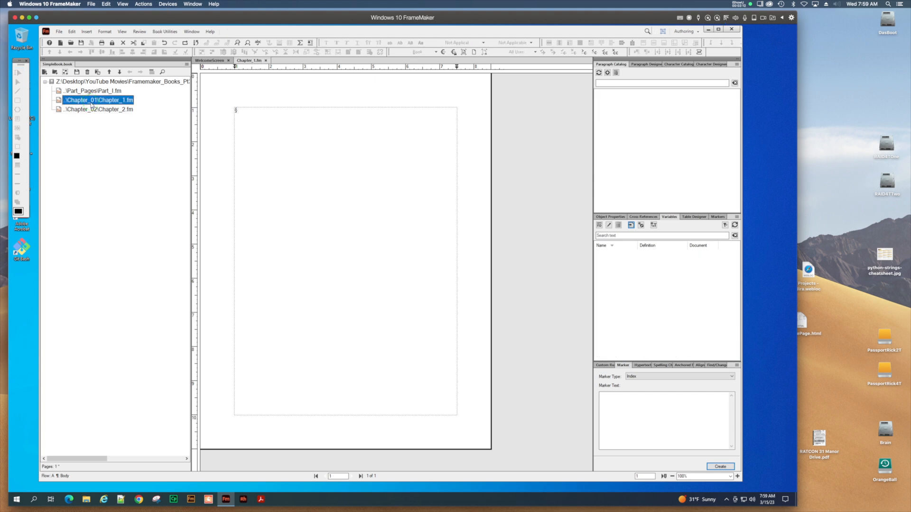
pyautogui.rightClick(92, 104)
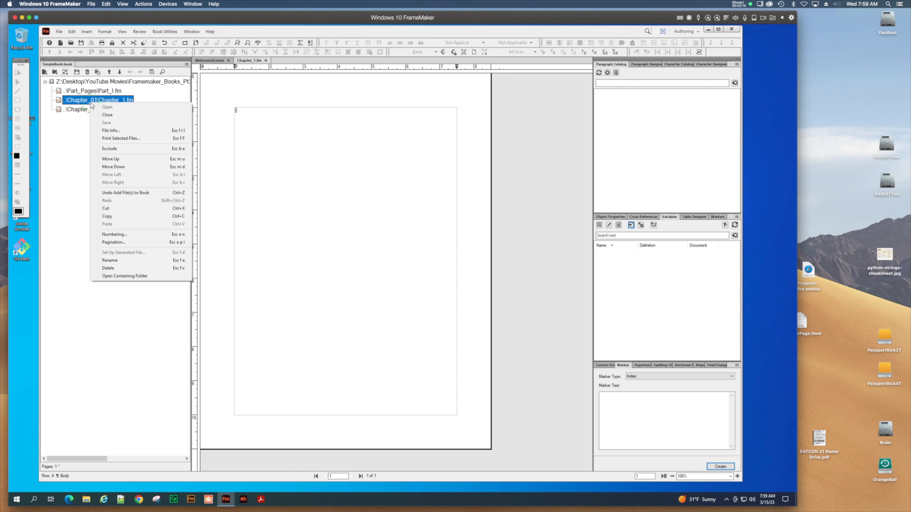
pyautogui.click(72, 183)
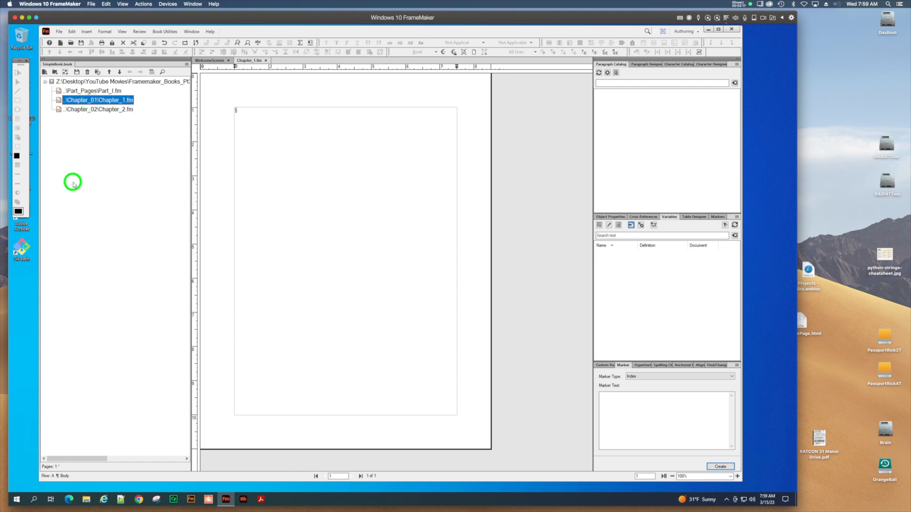
pyautogui.rightClick(108, 101)
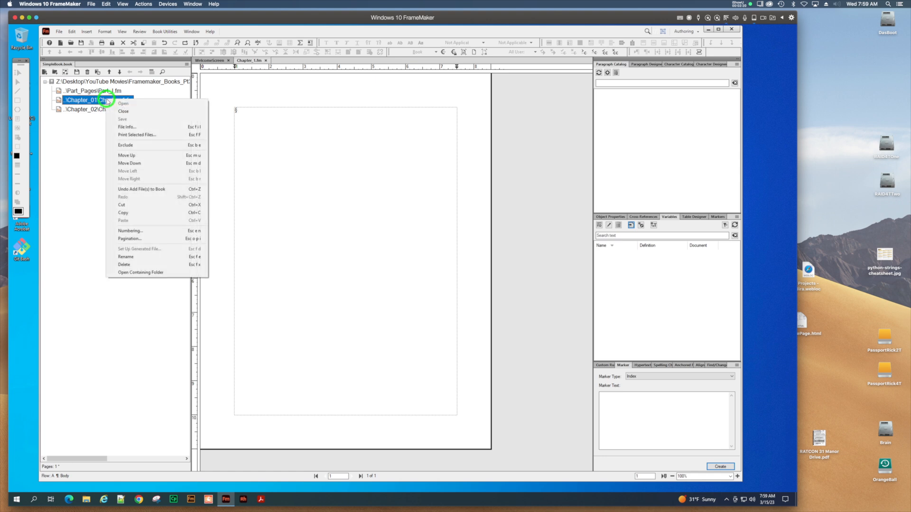
pyautogui.click(137, 231)
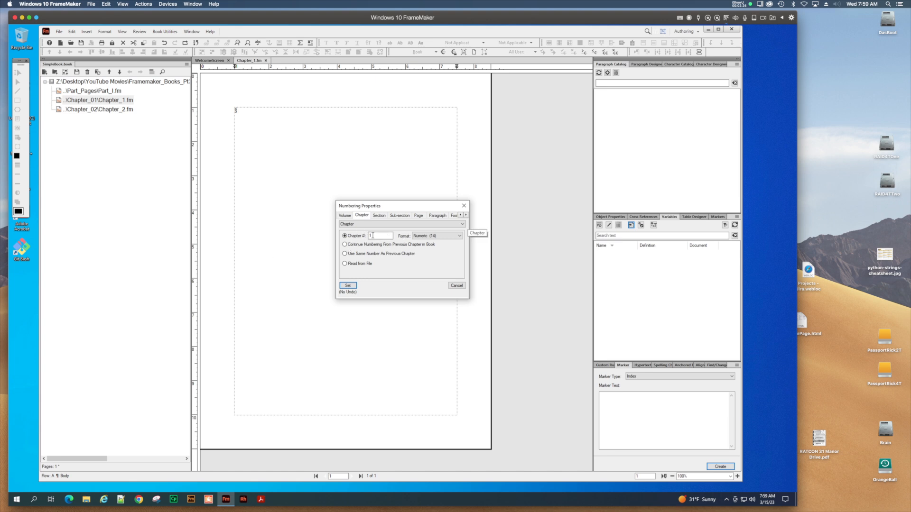
pyautogui.click(371, 235)
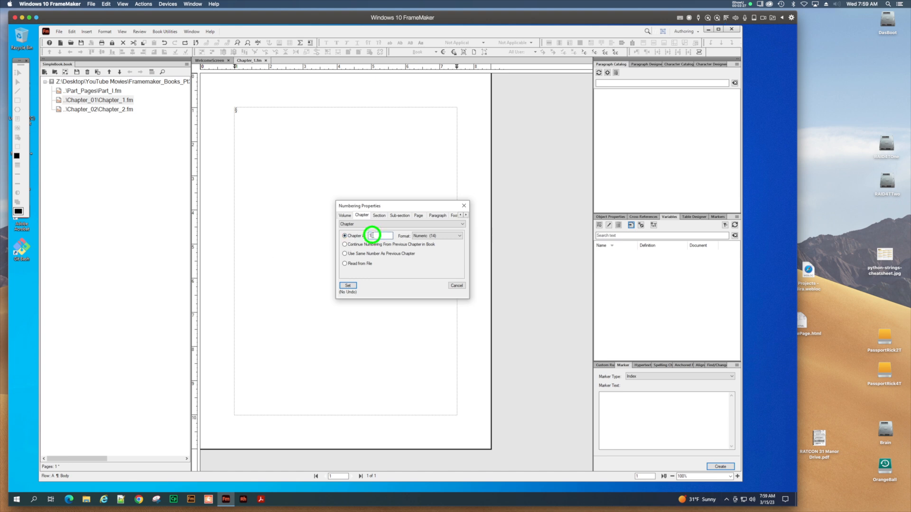
pyautogui.click(463, 205)
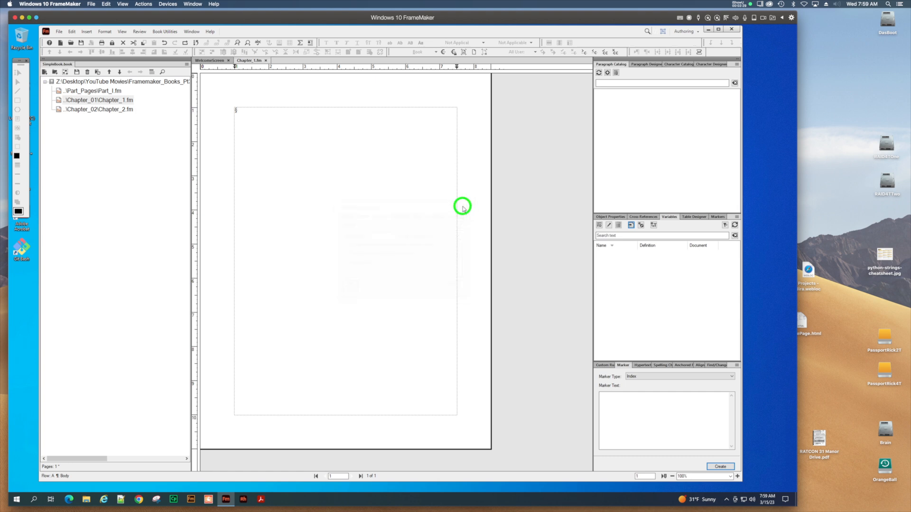
# Set the chapter number of Chapter_2.fm to 2 in its numbering properties within the book
pyautogui.click(106, 110)
pyautogui.rightClick(107, 110)
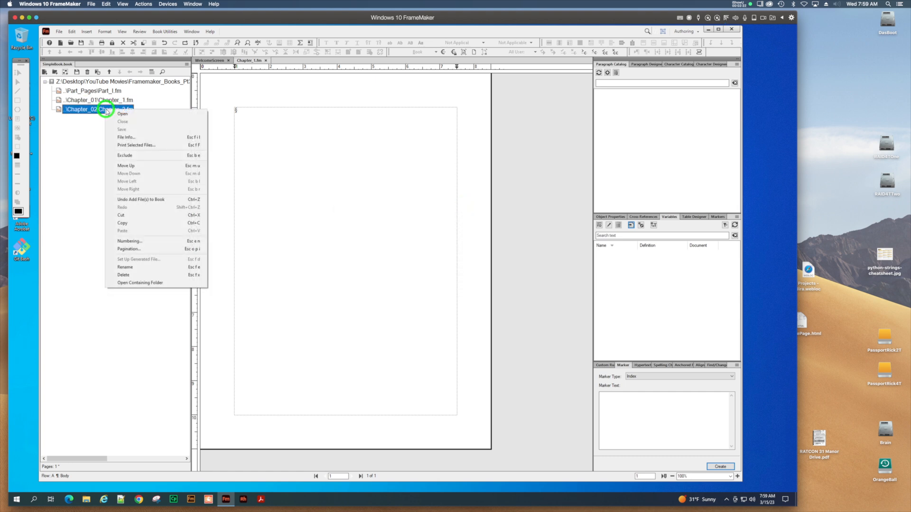
pyautogui.click(132, 240)
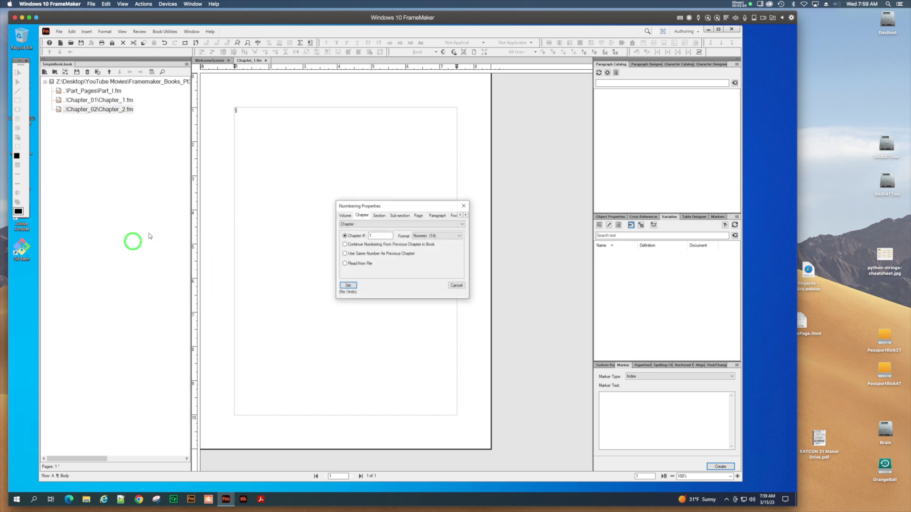
pyautogui.doubleClick(369, 236)
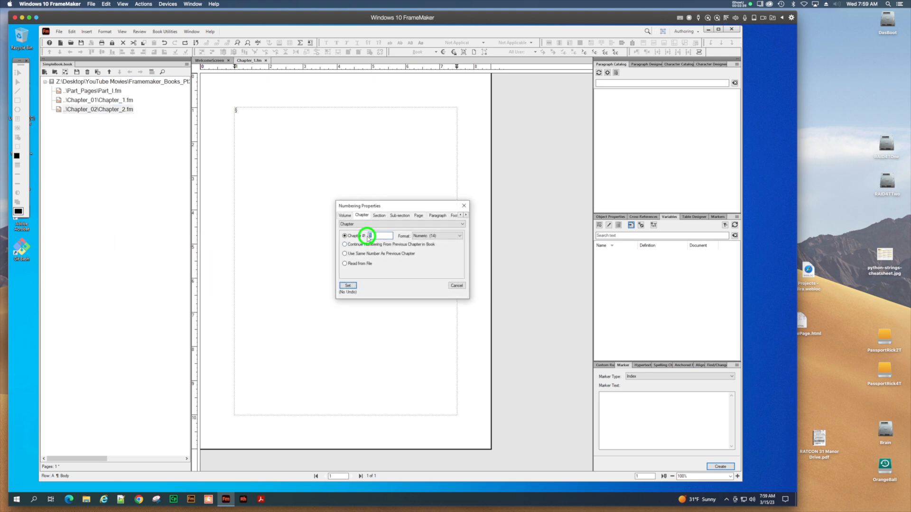
pyautogui.write('2')
pyautogui.click(349, 284)
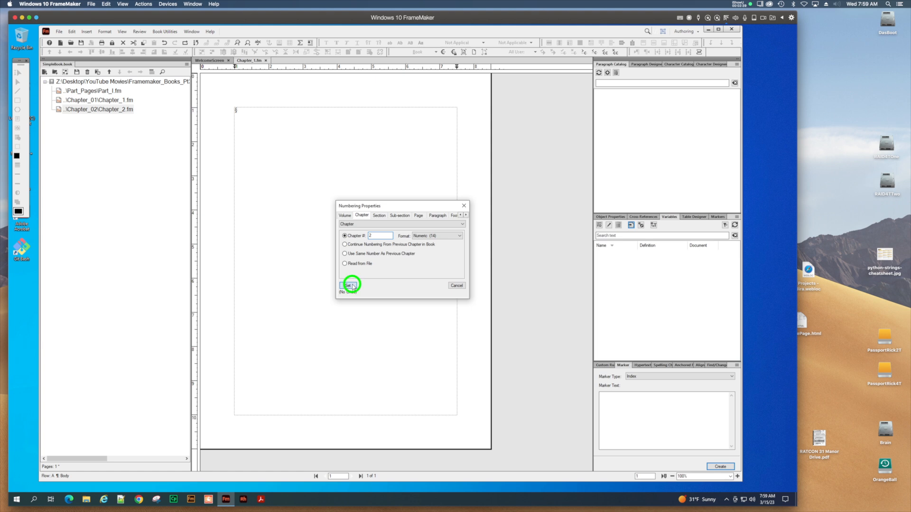
# Enlarge the variables list and insert the Chapter Number variable at the start of Chapter_1.fm
pyautogui.click(91, 100)
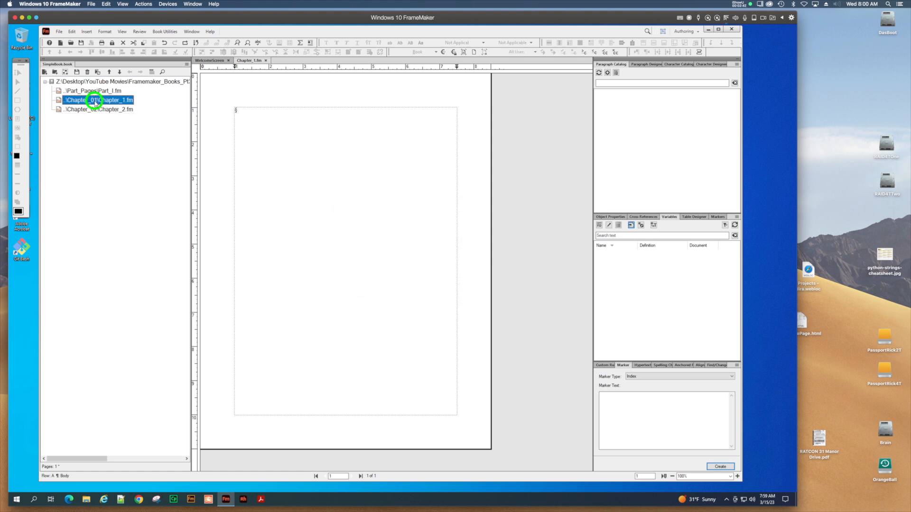
pyautogui.click(266, 121)
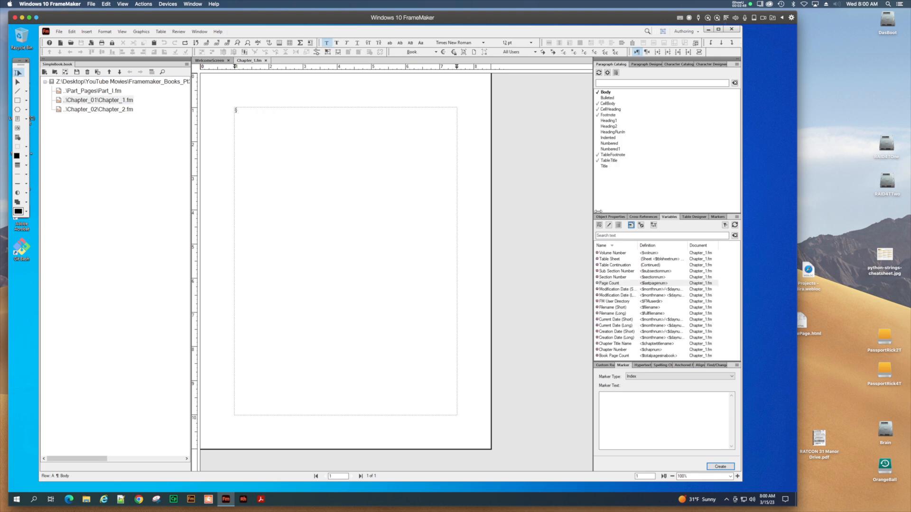
pyautogui.click(672, 217)
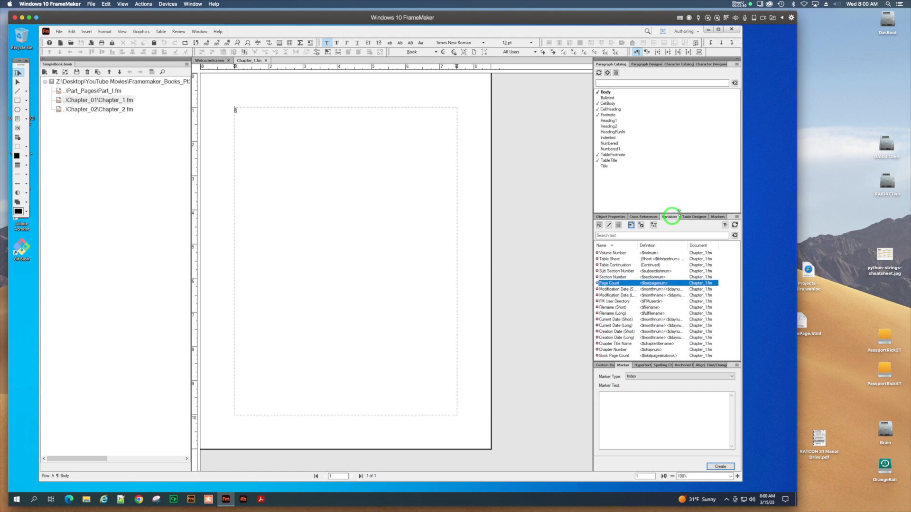
pyautogui.moveTo(671, 217); pyautogui.dragTo(675, 189)
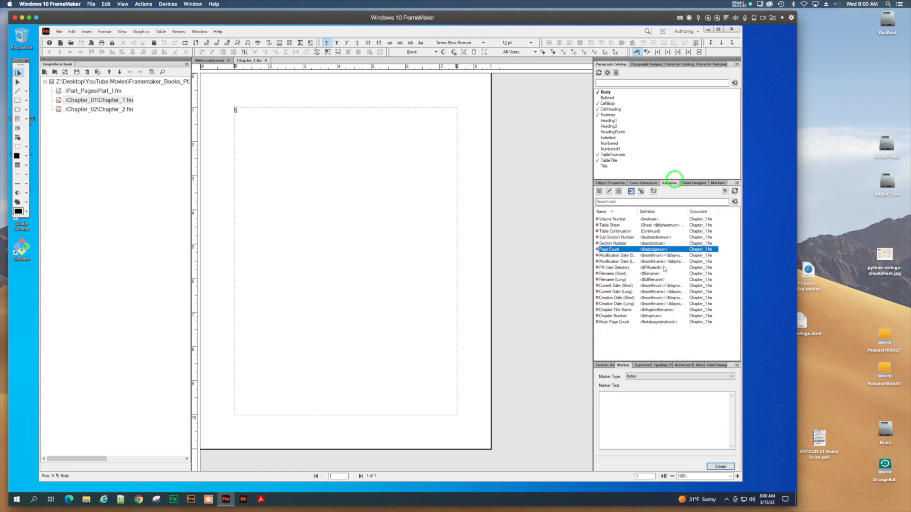
pyautogui.doubleClick(609, 316)
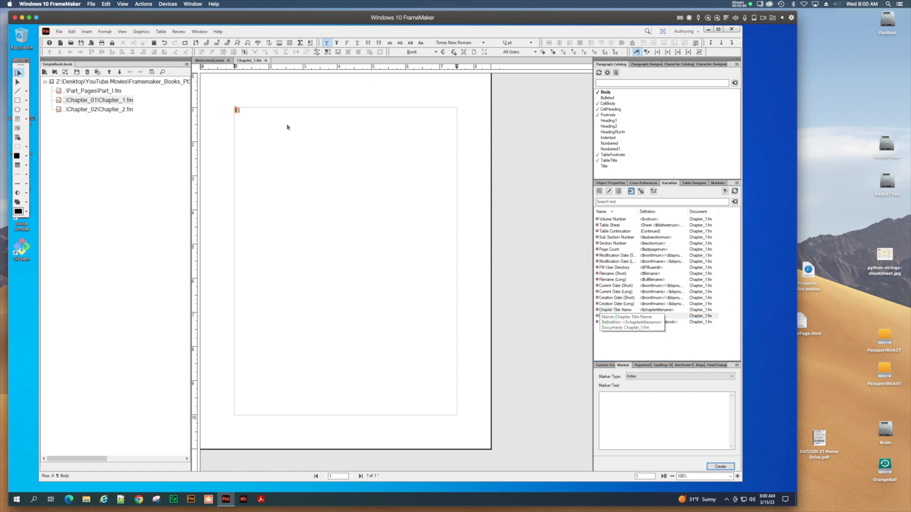
# Set the font size of the chapter number variable in Chapter_1.fm to 36 pt
pyautogui.click(233, 111)
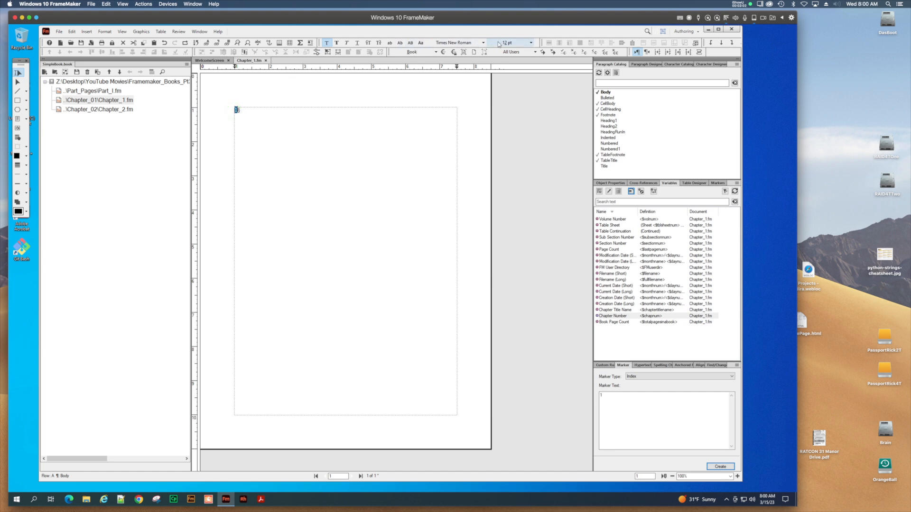
pyautogui.click(532, 43)
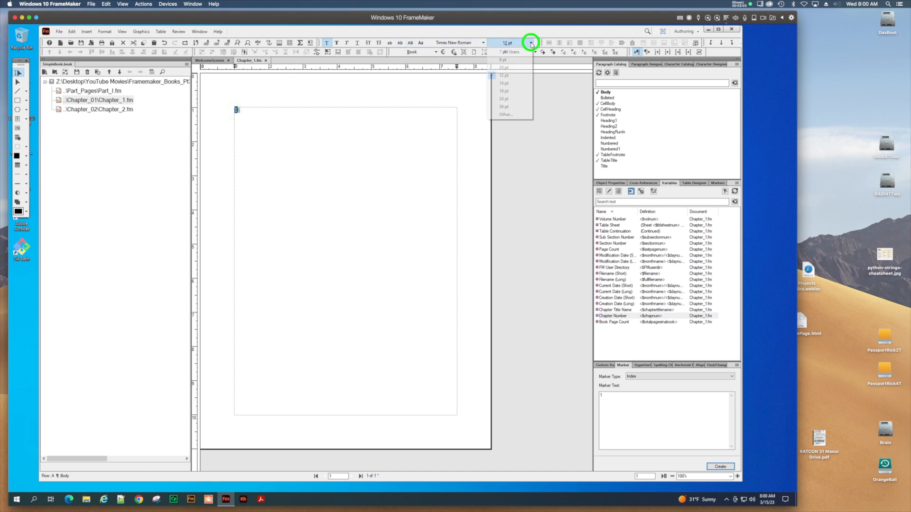
pyautogui.click(504, 107)
pyautogui.click(309, 147)
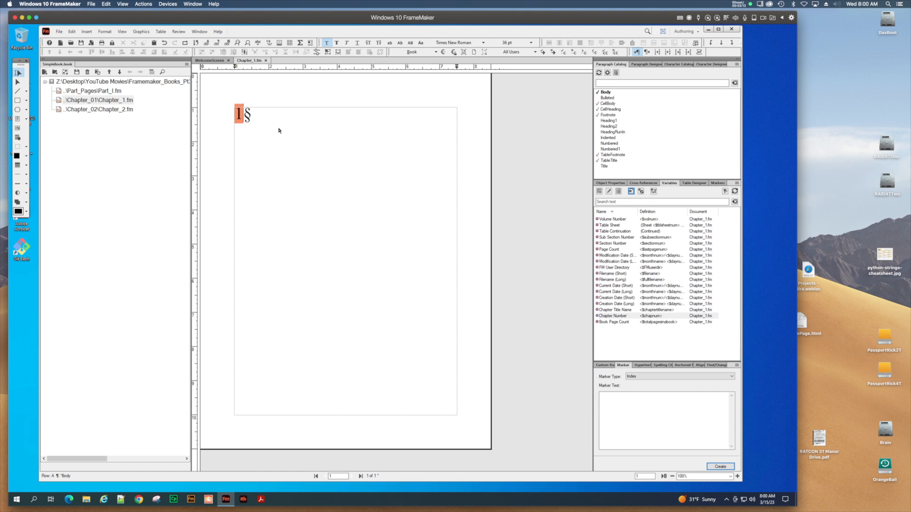
# Open Chapter_2.fm from the book and insert the Chapter Number variable at the start of its text
pyautogui.click(128, 110)
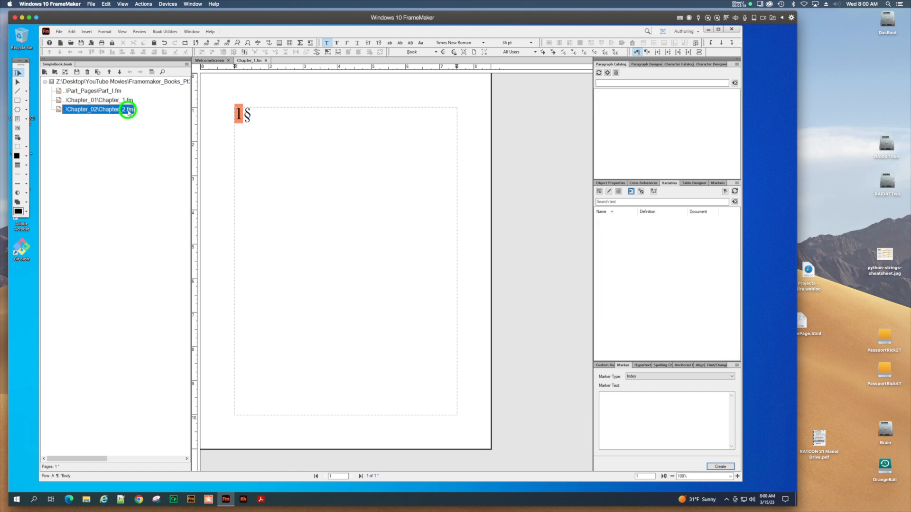
pyautogui.doubleClick(117, 111)
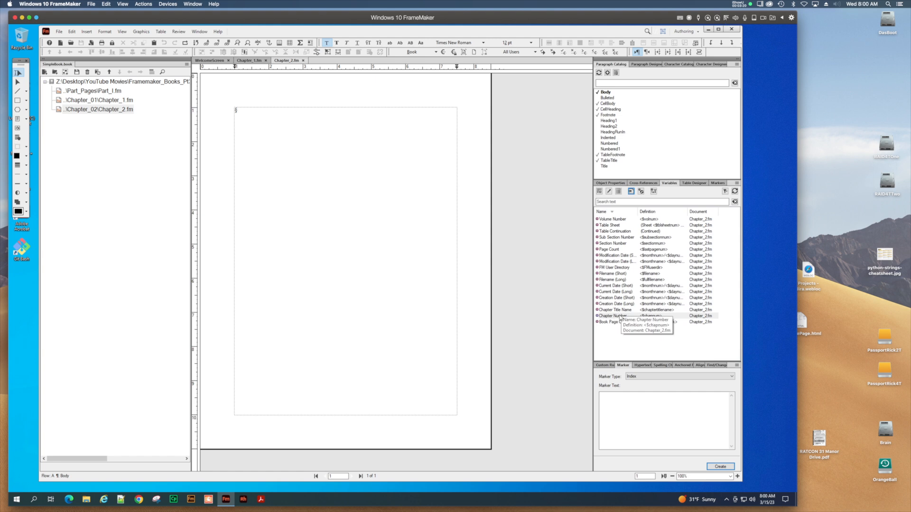
pyautogui.doubleClick(620, 317)
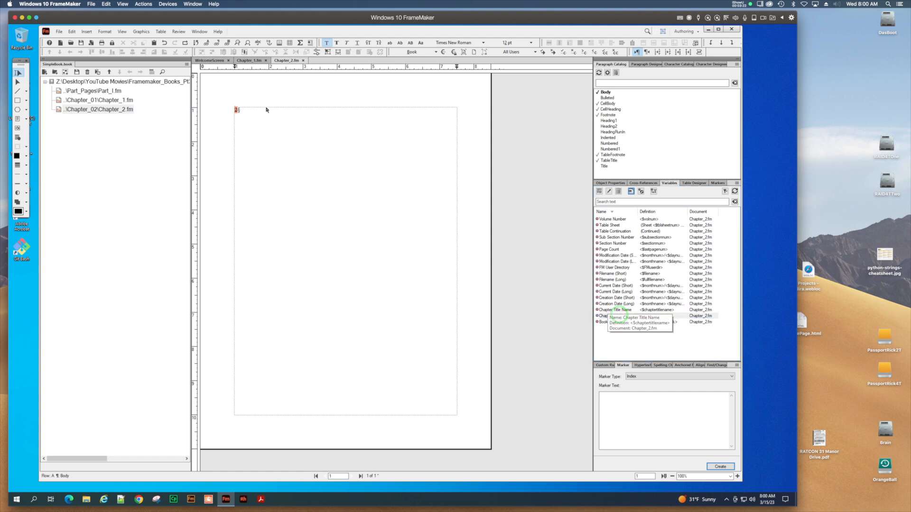
# Set the font size of the chapter number variable in Chapter_2.fm to 36 pt
pyautogui.click(235, 111)
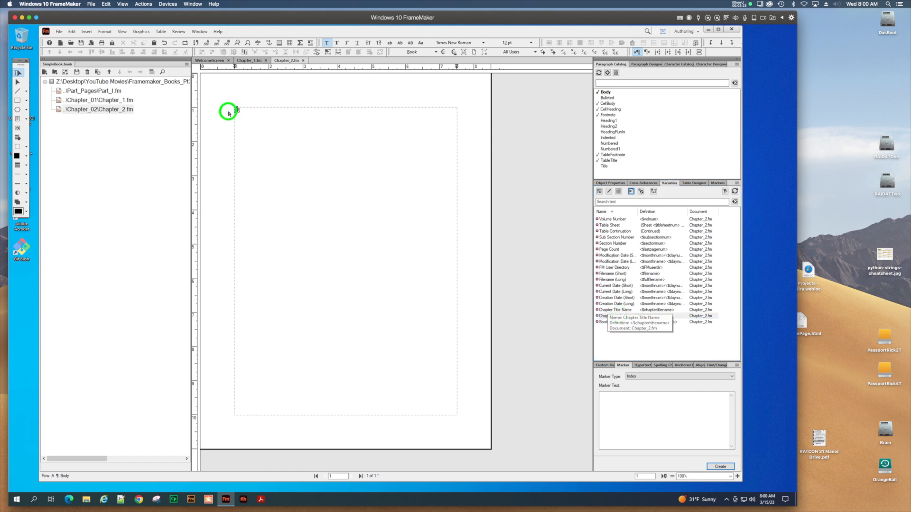
pyautogui.click(532, 44)
pyautogui.click(516, 105)
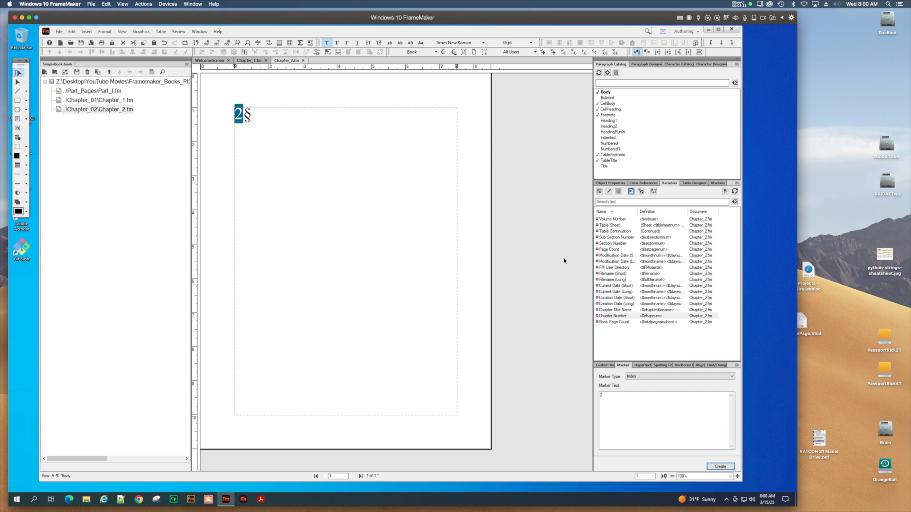
# Delete the chapter number variable from Chapter_2.fm and switch to the Chapter_1.fm document
pyautogui.click(121, 102)
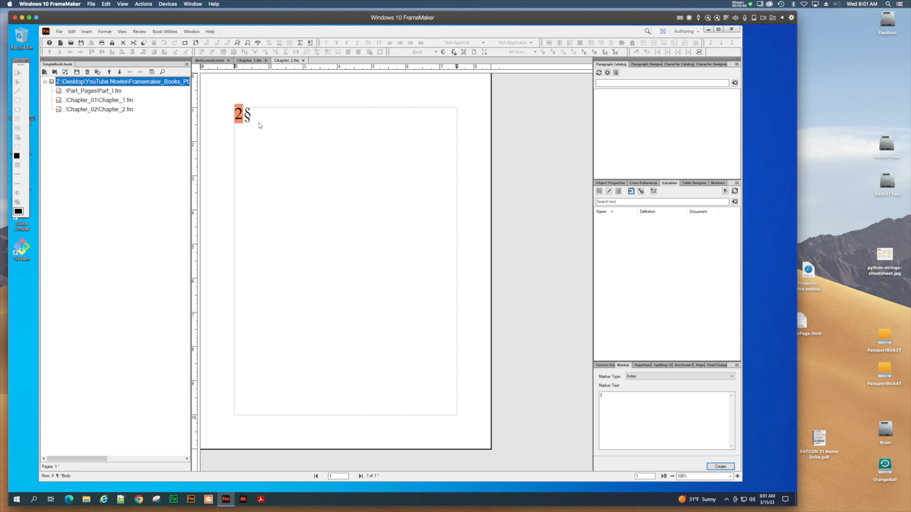
pyautogui.click(253, 122)
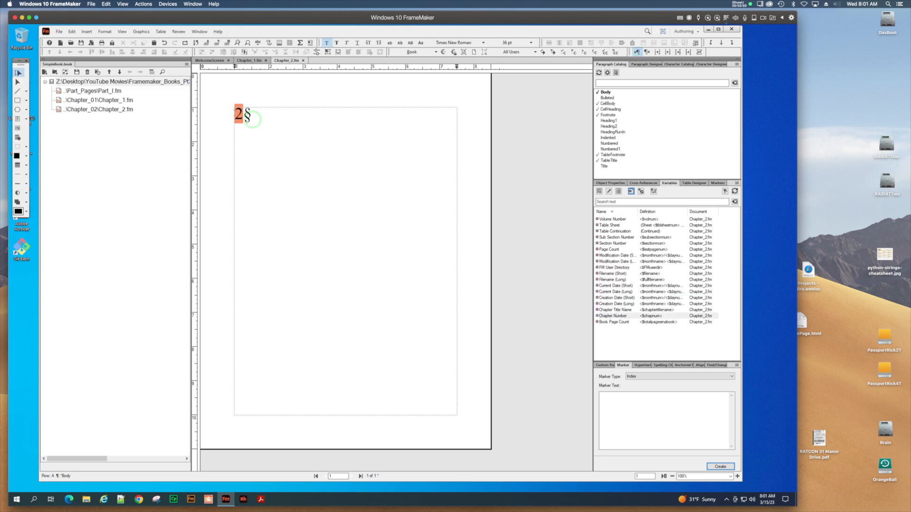
pyautogui.click(235, 115)
pyautogui.press('Delete')
pyautogui.click(242, 61)
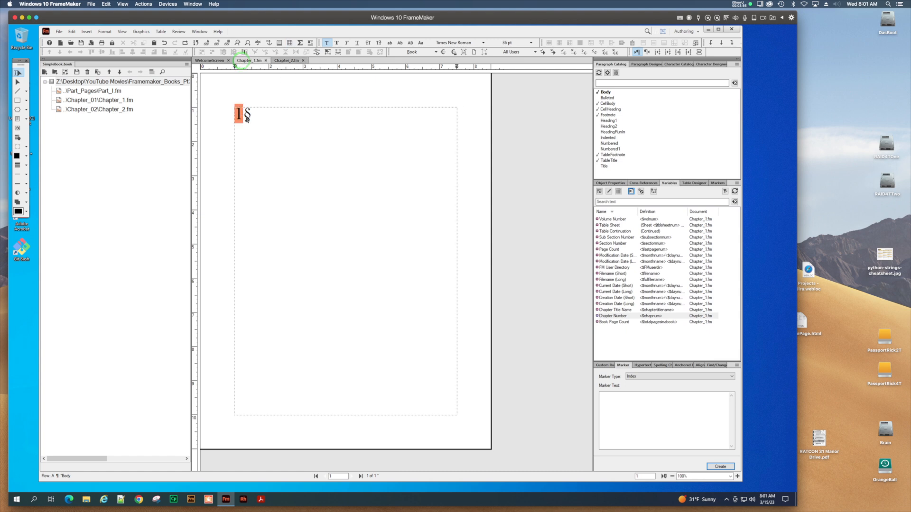
# Delete the chapter number variable from Chapter_1.fm
pyautogui.click(246, 117)
pyautogui.click(239, 118)
pyautogui.press('Delete')
# Enter "Heading" as the first line of Chapter_1.fm, followed by an empty paragraph
pyautogui.click(112, 100)
pyautogui.click(271, 123)
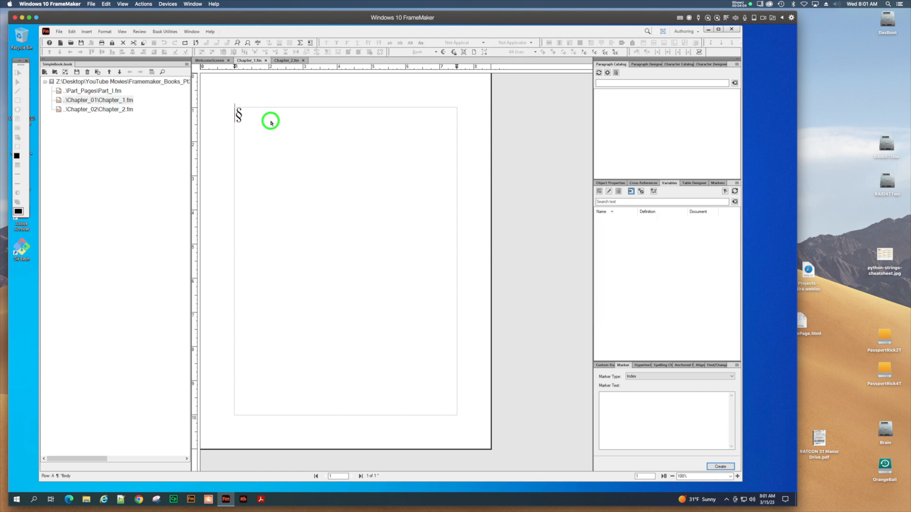
pyautogui.write('Hea')
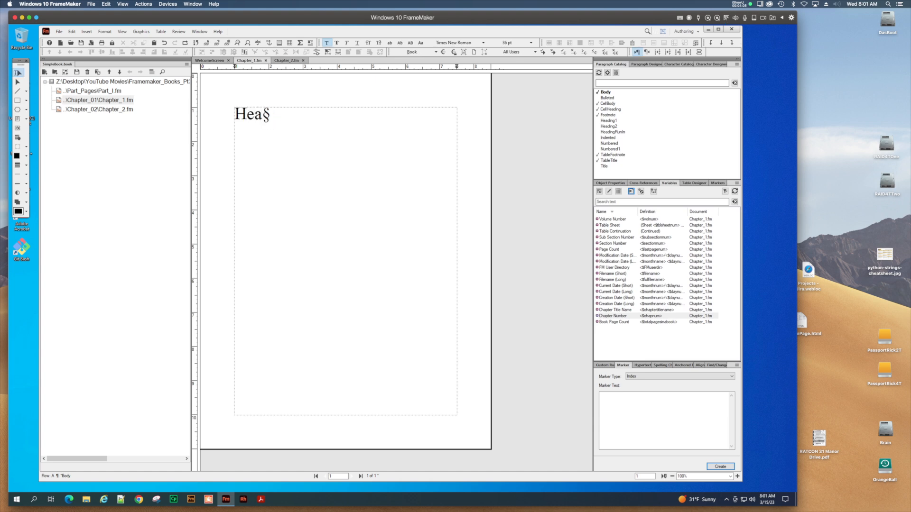
pyautogui.write('ding')
pyautogui.press('Return')
pyautogui.press('Return')
# Add the line "Subheading_1" below the heading, followed by an empty paragraph
pyautogui.write('Subhjea')
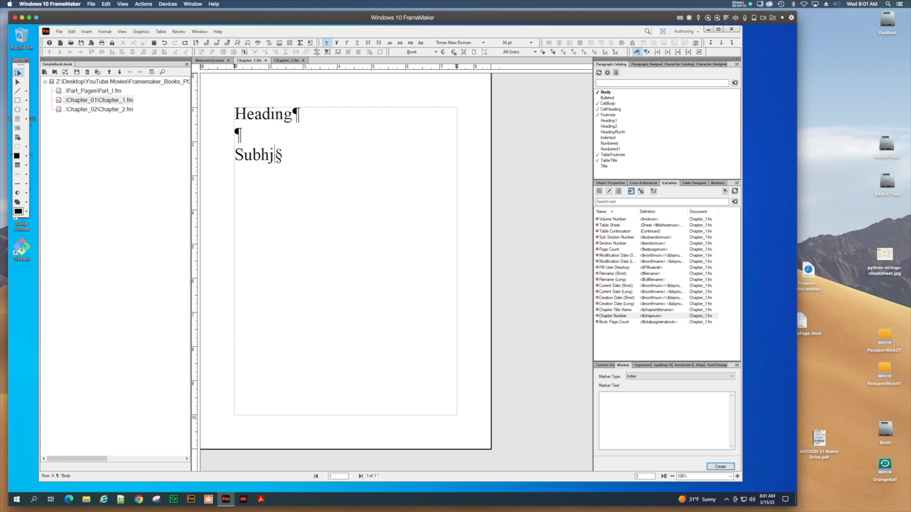
pyautogui.press('BackSpace')
pyautogui.press('BackSpace')
pyautogui.press('BackSpace')
pyautogui.press('BackSpace')
pyautogui.write('heading')
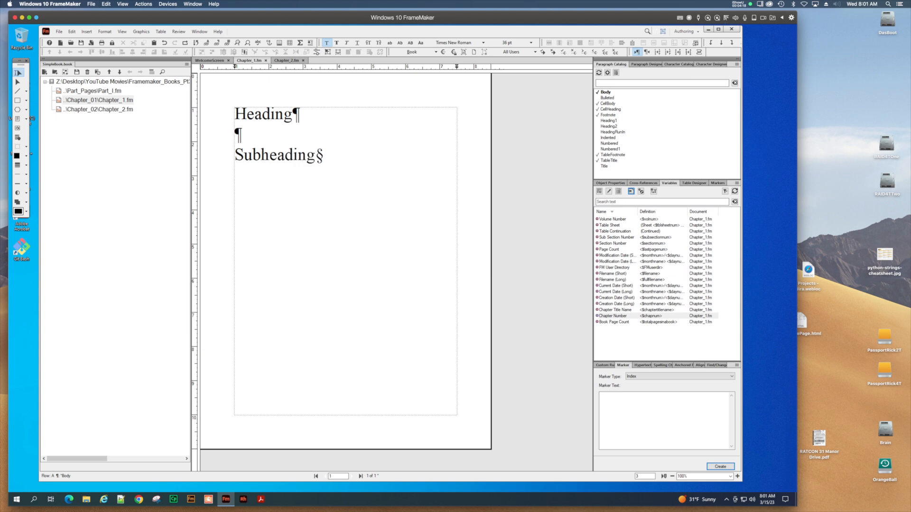
pyautogui.write('_1')
pyautogui.press('Return')
pyautogui.press('Return')
# Add the line "Subheading_2" below Subheading_1, followed by an empty paragraph
pyautogui.write('S')
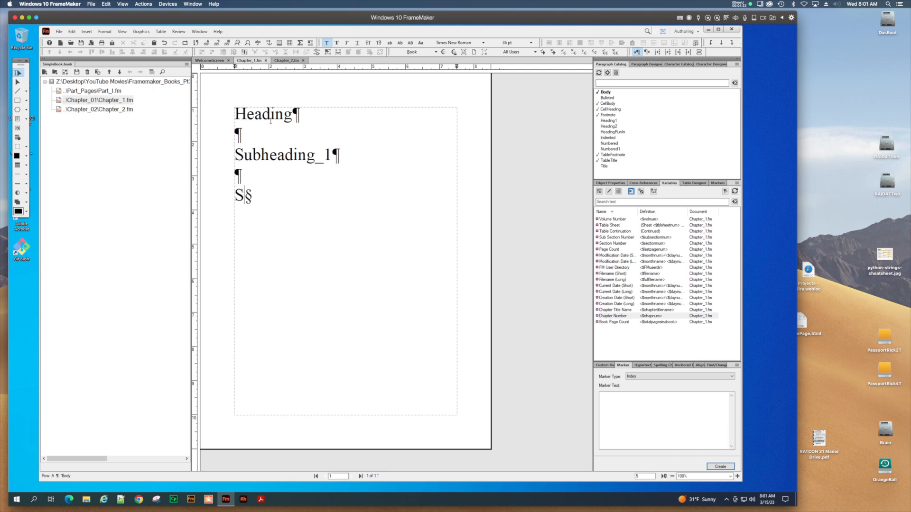
pyautogui.write('ubhead')
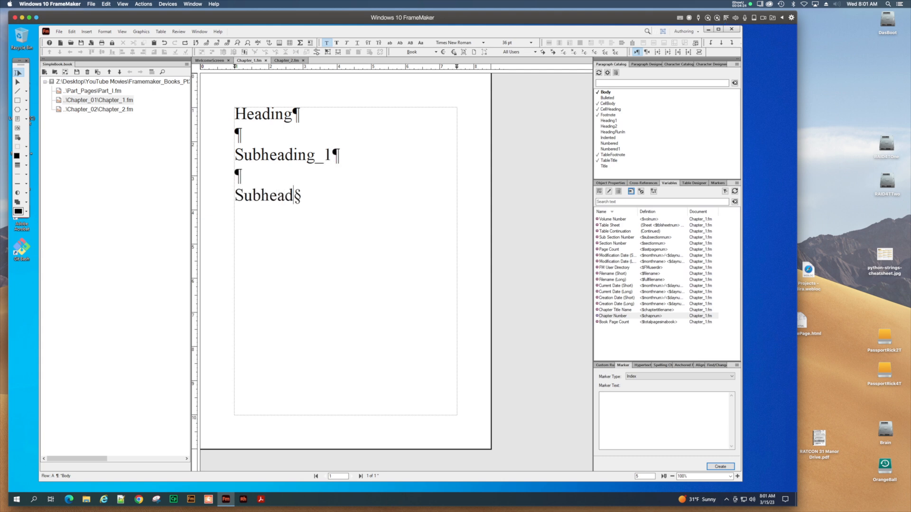
pyautogui.write('ing_2')
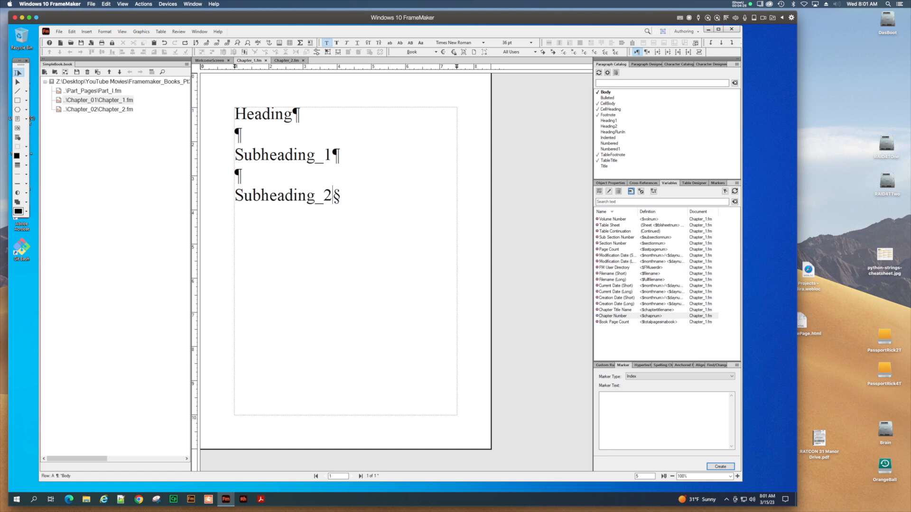
pyautogui.press('Return')
pyautogui.press('Return')
# Add "Subheading_3" as the last line of the chapter text
pyautogui.write('Subhje')
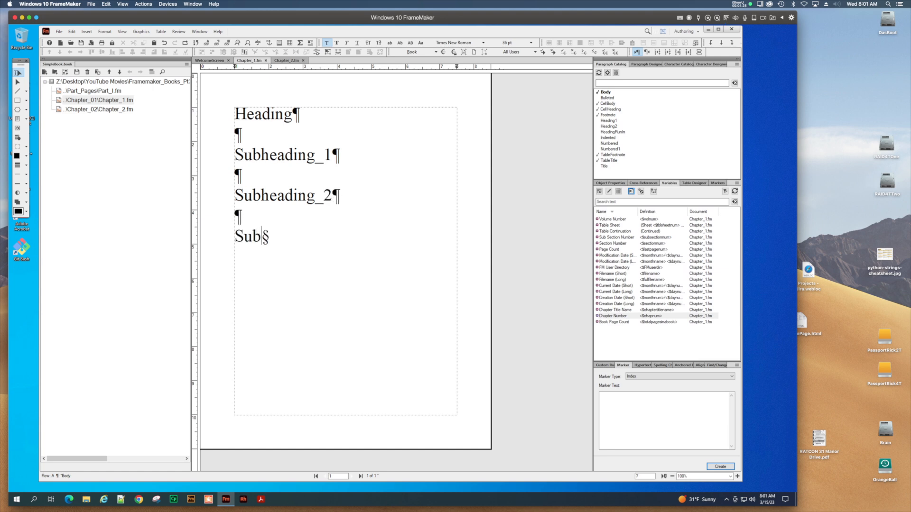
pyautogui.press('BackSpace')
pyautogui.press('BackSpace')
pyautogui.write('eading')
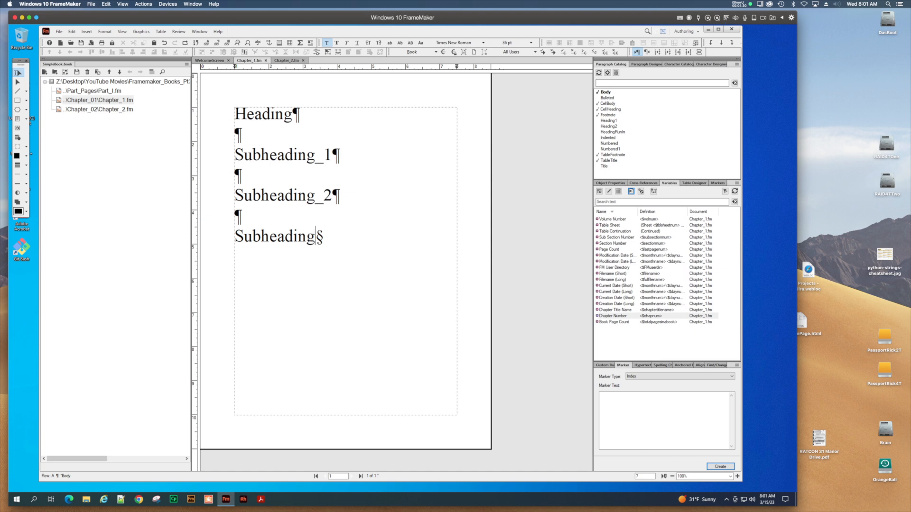
pyautogui.press('BackSpace')
pyautogui.press('BackSpace')
pyautogui.write('ng_3')
# Replace the underscore with a space in Subheading 1, Subheading 2 and Subheading 3
pyautogui.click(327, 156)
pyautogui.click(322, 158)
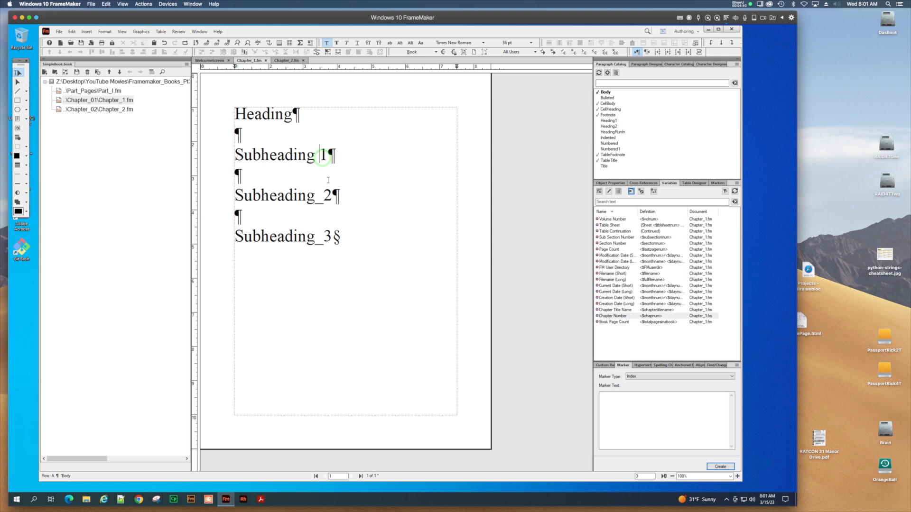
pyautogui.click(327, 197)
pyautogui.press('BackSpace')
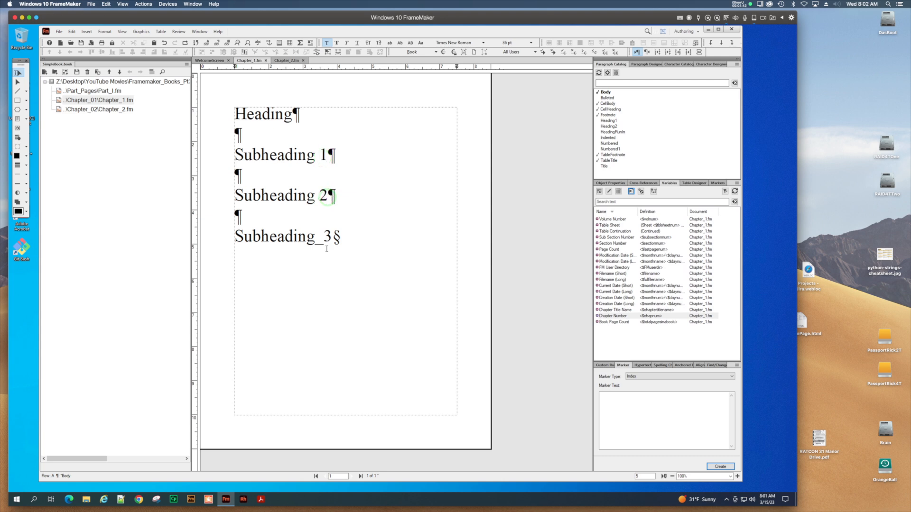
pyautogui.click(326, 237)
pyautogui.press('BackSpace')
pyautogui.click(264, 138)
pyautogui.tripleClick(265, 137)
pyautogui.click(531, 43)
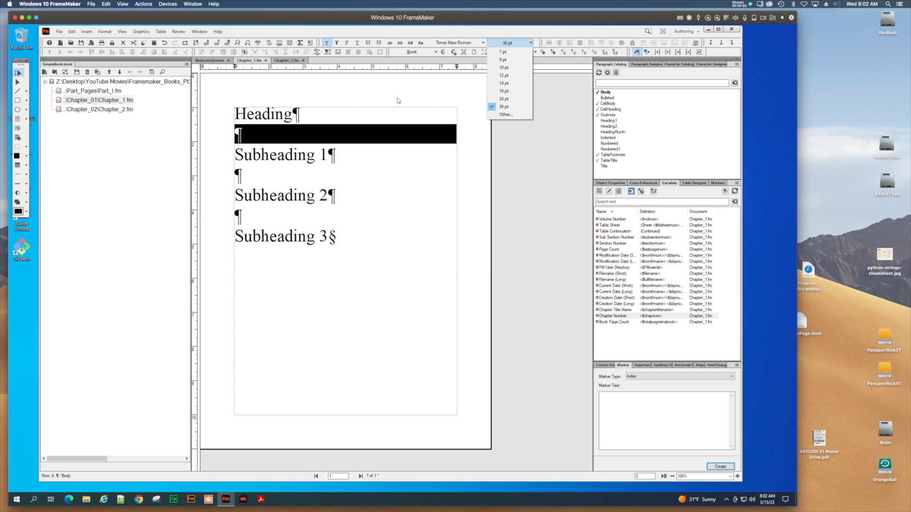
# Reapply the Body paragraph style to all lines from Heading through Subheading 3
pyautogui.click(309, 111)
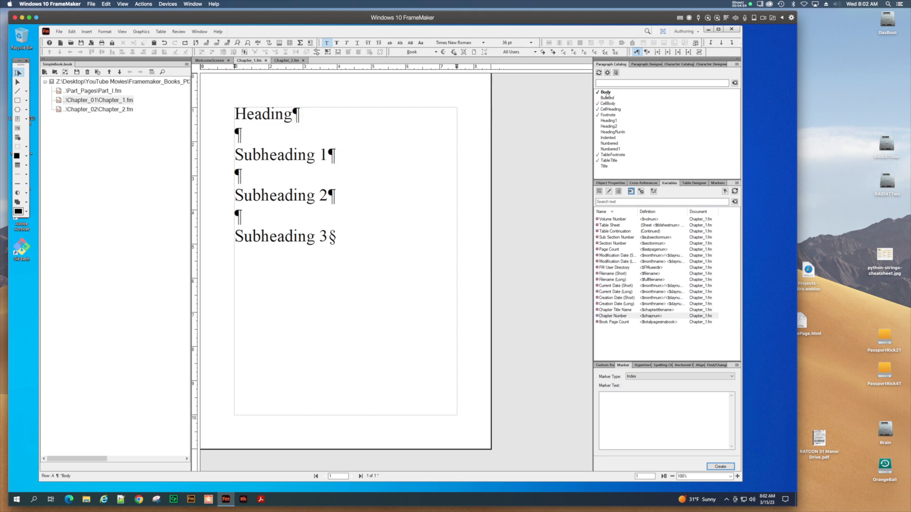
pyautogui.click(606, 93)
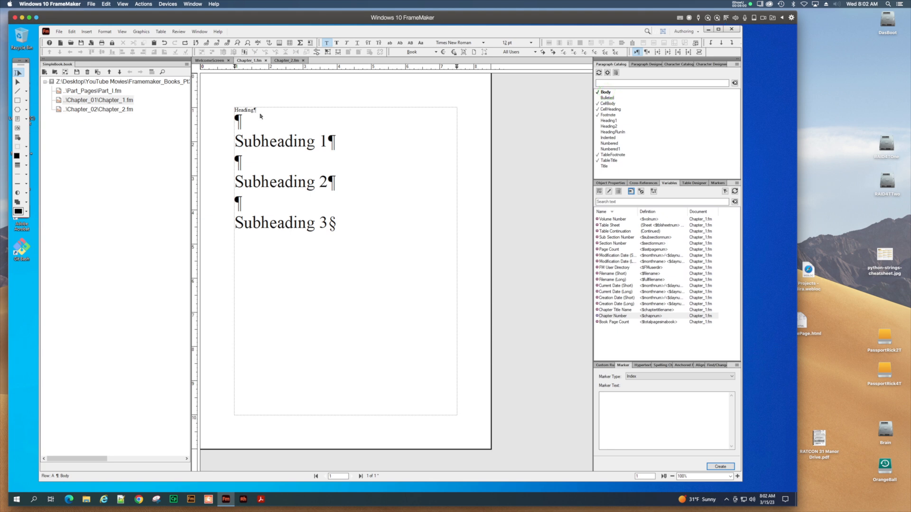
pyautogui.moveTo(274, 112); pyautogui.dragTo(321, 237)
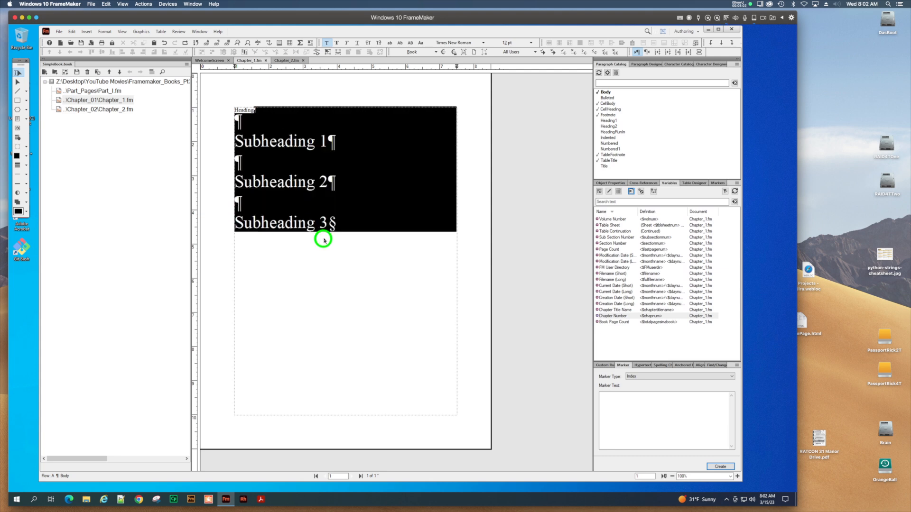
pyautogui.click(606, 92)
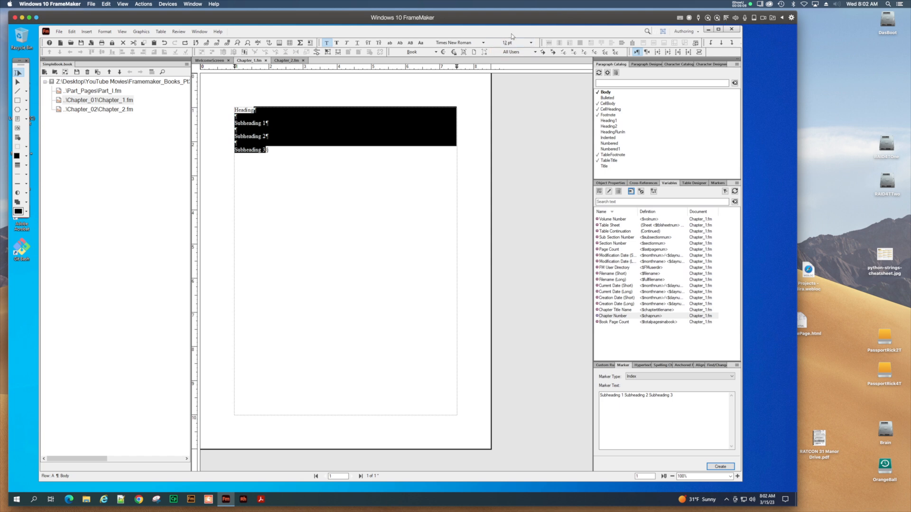
pyautogui.click(274, 116)
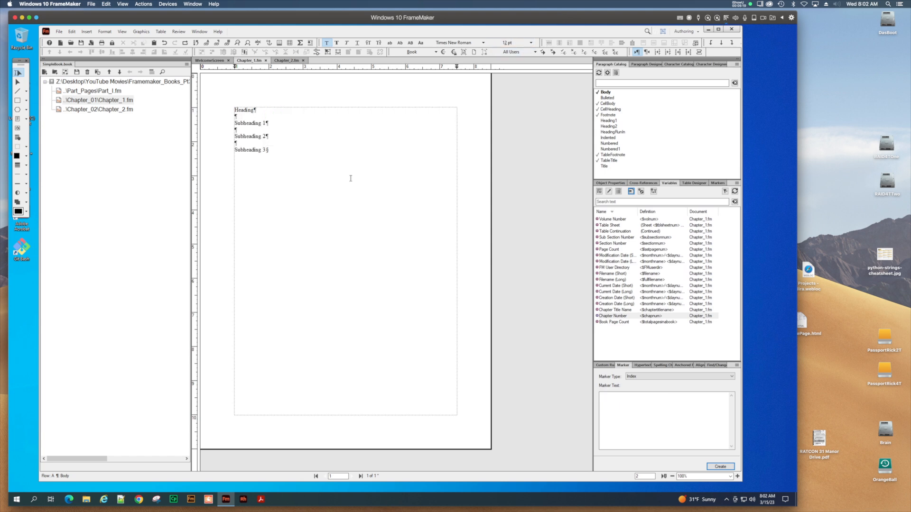
# Place the cursor in the Heading line and open the Paragraph Designer
pyautogui.click(737, 476)
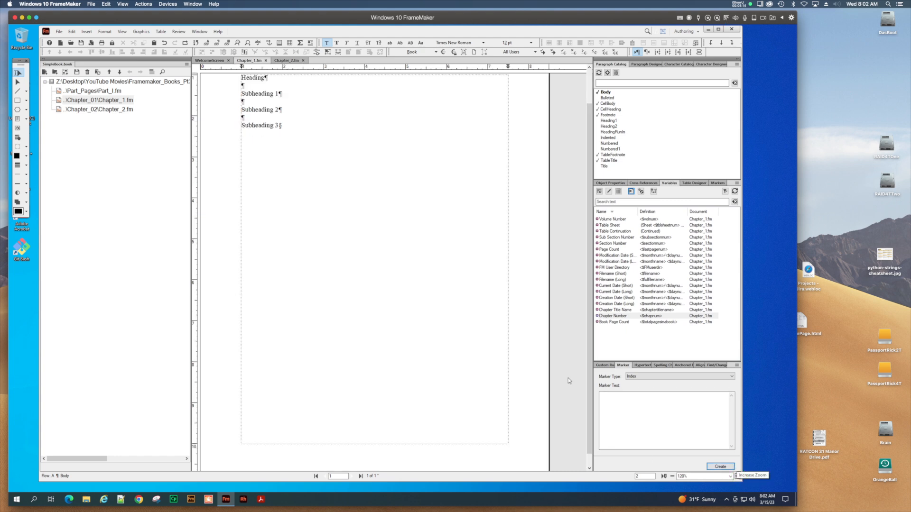
pyautogui.scroll(2, 468, 302)
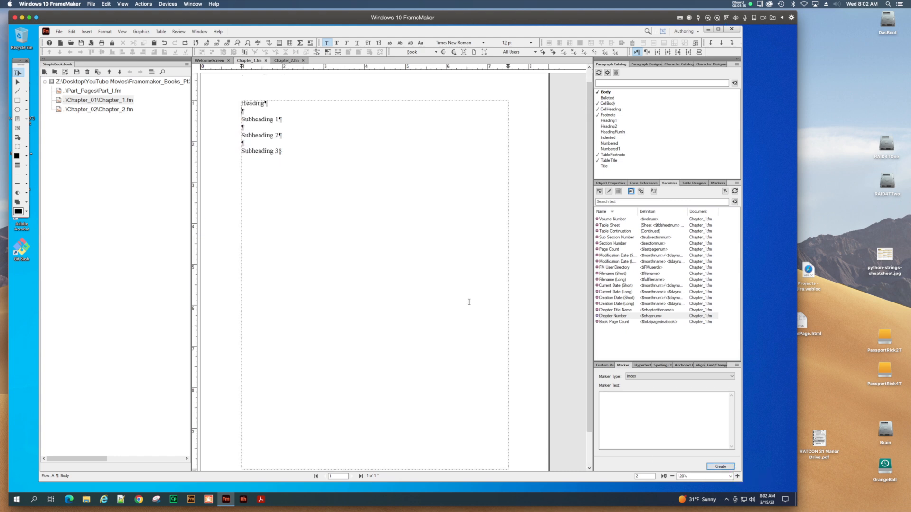
pyautogui.click(262, 104)
pyautogui.click(647, 66)
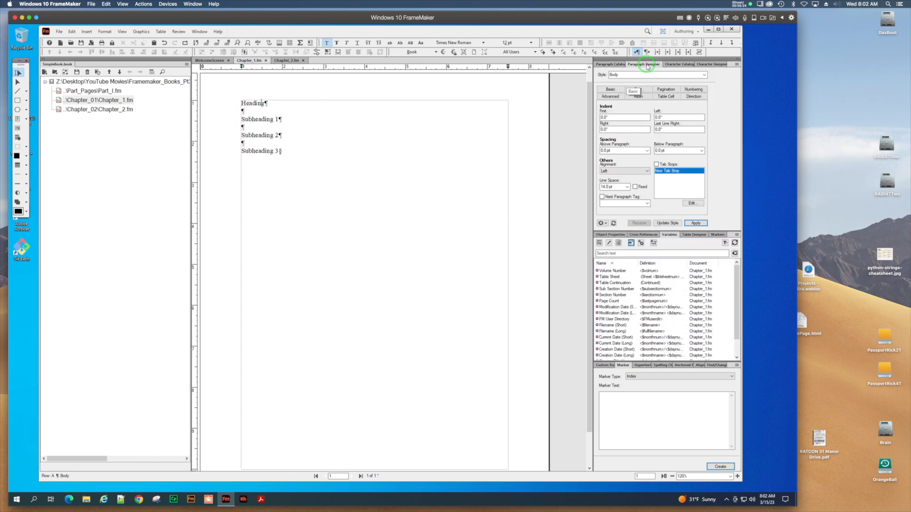
# Assign the Heading1 style to the Heading line with Body as the next paragraph tag
pyautogui.doubleClick(625, 75)
pyautogui.write('Heading')
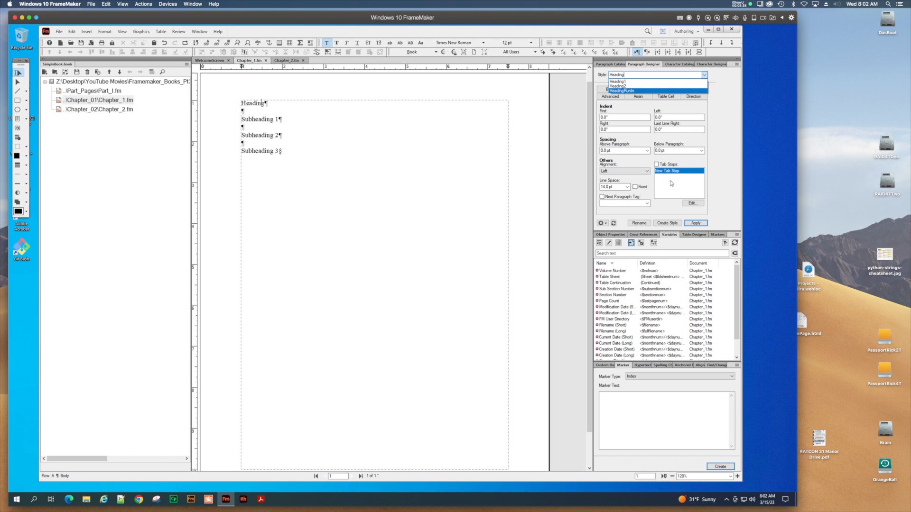
pyautogui.click(647, 203)
pyautogui.click(646, 203)
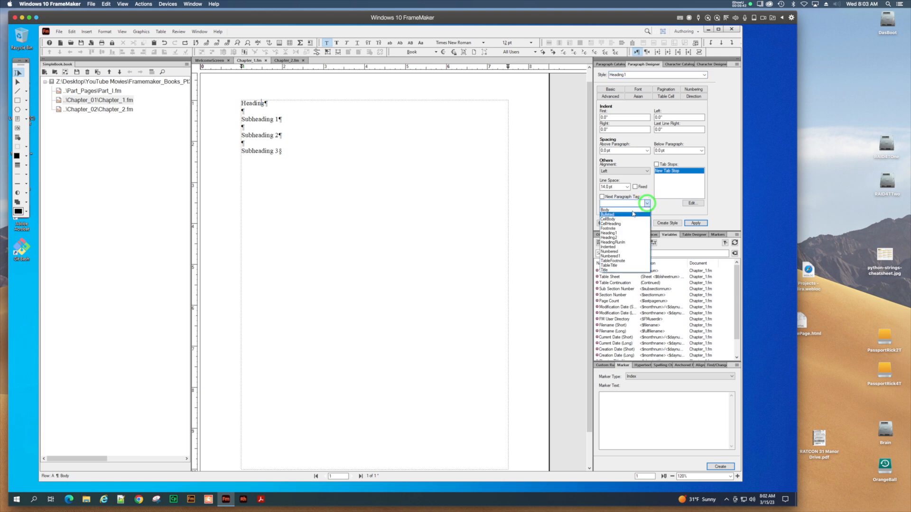
pyautogui.click(631, 203)
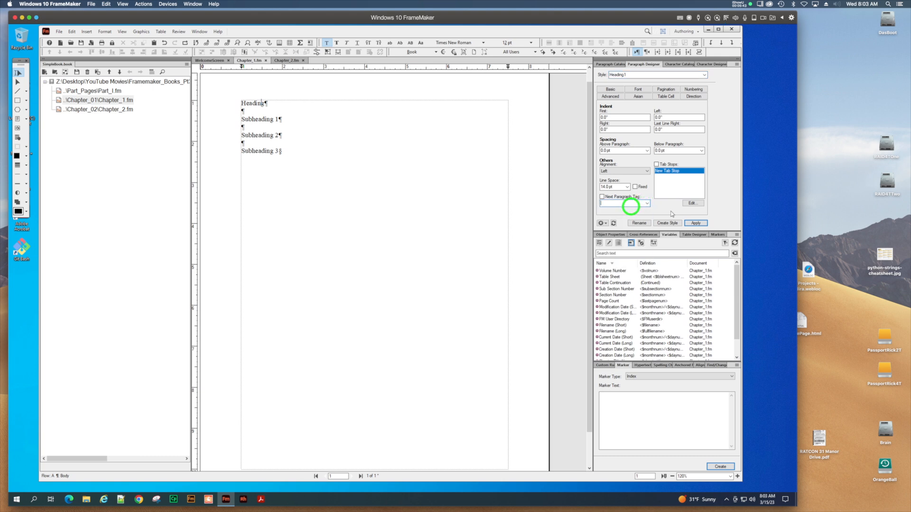
pyautogui.click(647, 204)
pyautogui.click(610, 208)
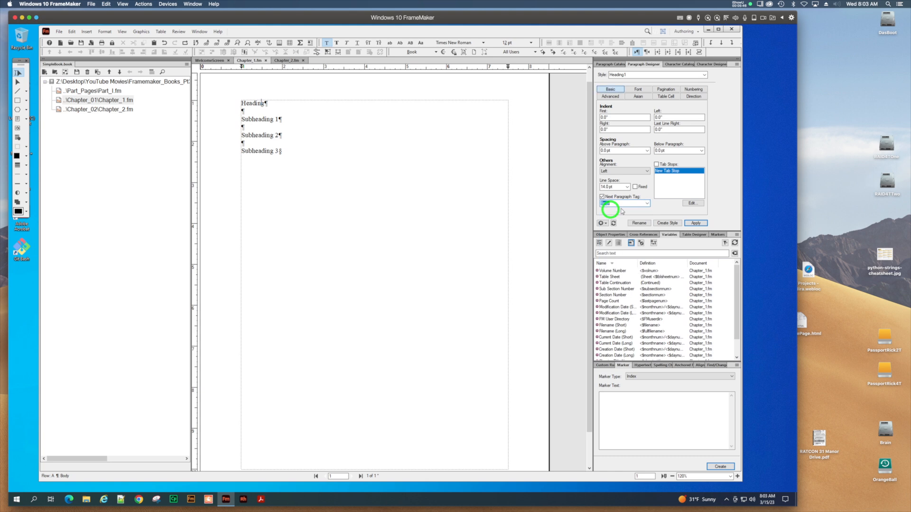
pyautogui.click(696, 224)
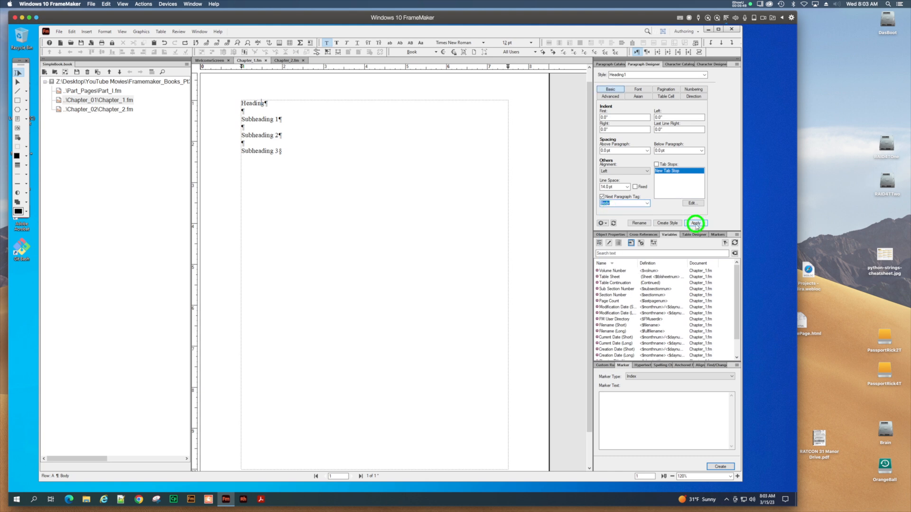
# Change the Heading line's paragraph style name to "Heading" and apply it
pyautogui.click(641, 90)
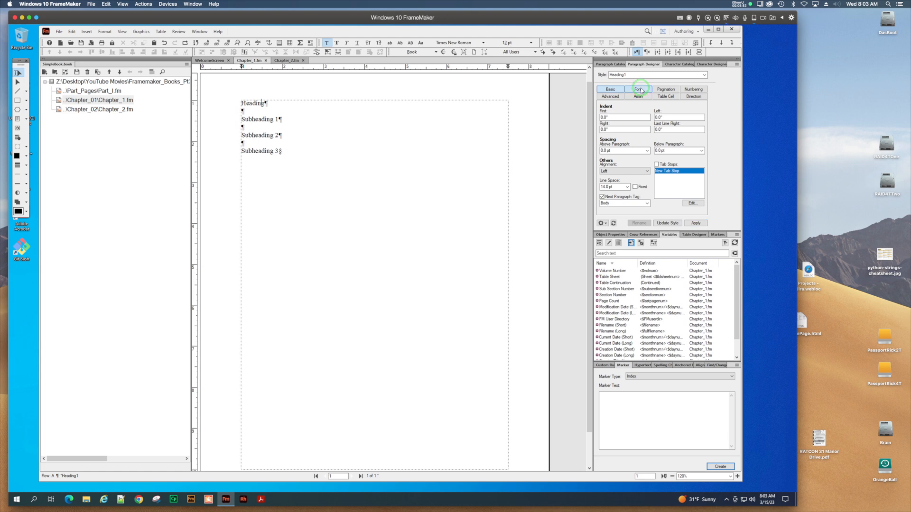
pyautogui.click(257, 102)
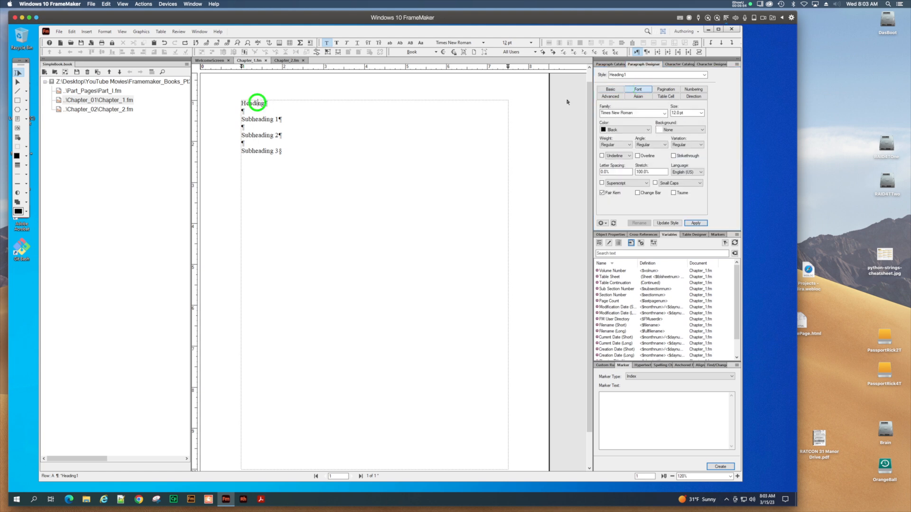
pyautogui.click(628, 75)
pyautogui.press('BackSpace')
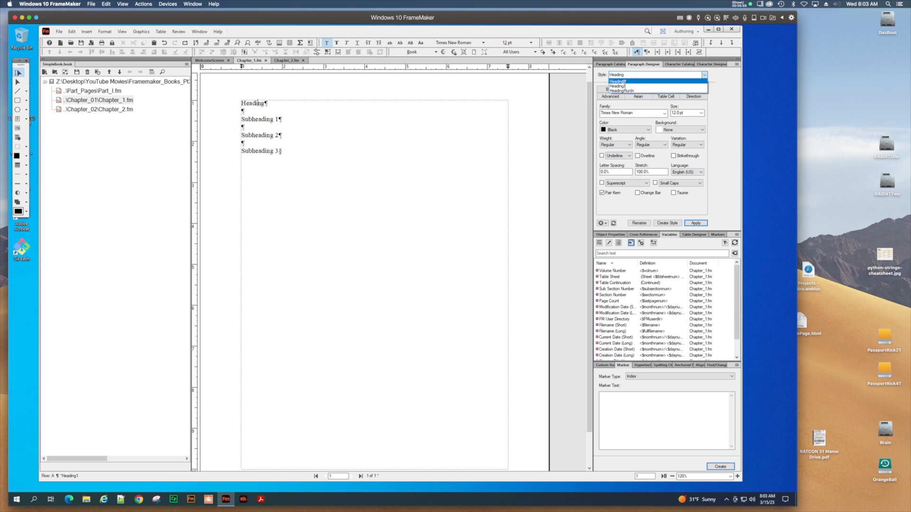
pyautogui.press('Escape')
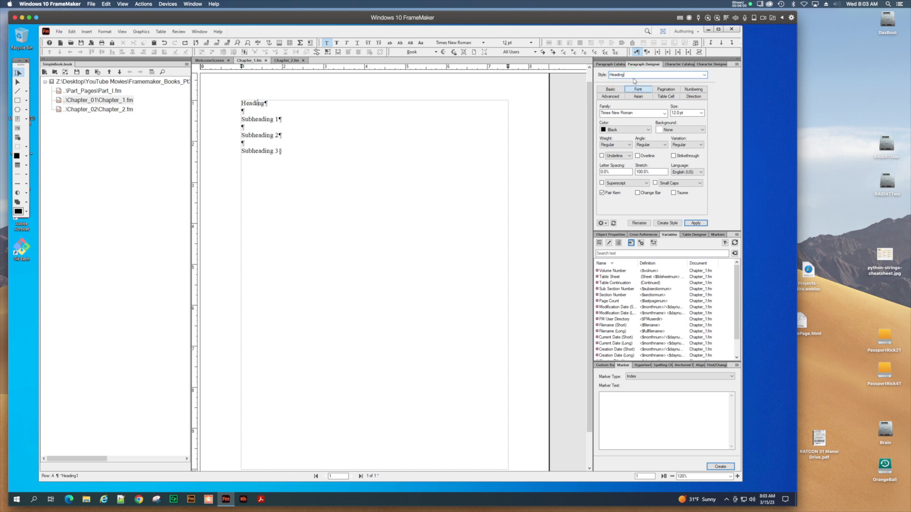
pyautogui.click(696, 223)
# Set Body as the next paragraph tag of the Heading style, apply it and update the style
pyautogui.click(614, 89)
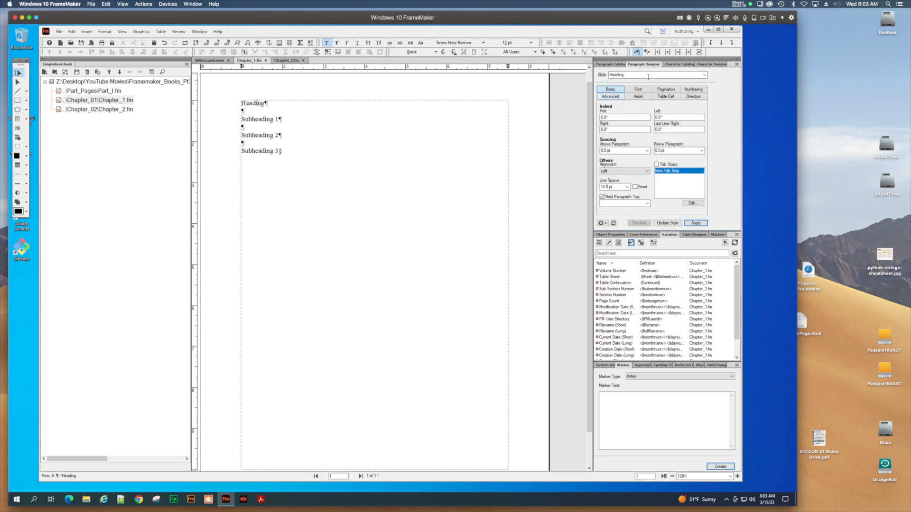
pyautogui.doubleClick(618, 75)
pyautogui.click(647, 203)
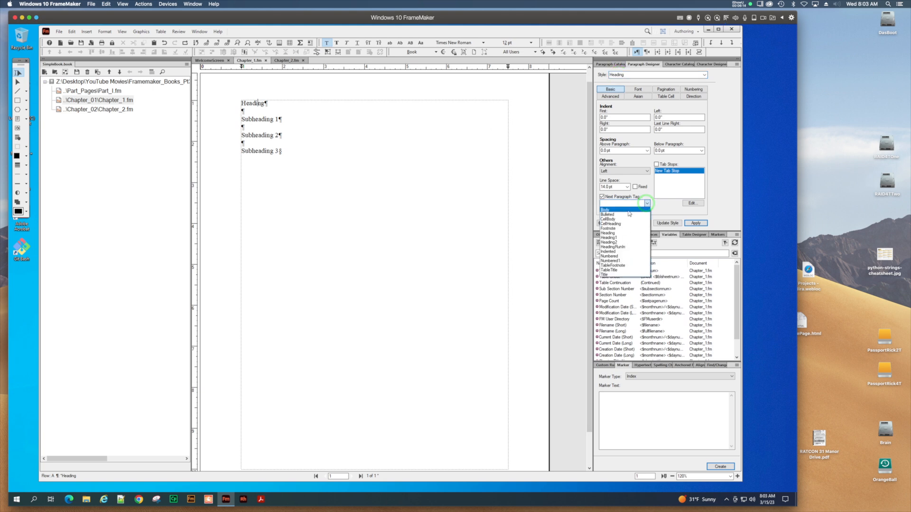
pyautogui.click(627, 209)
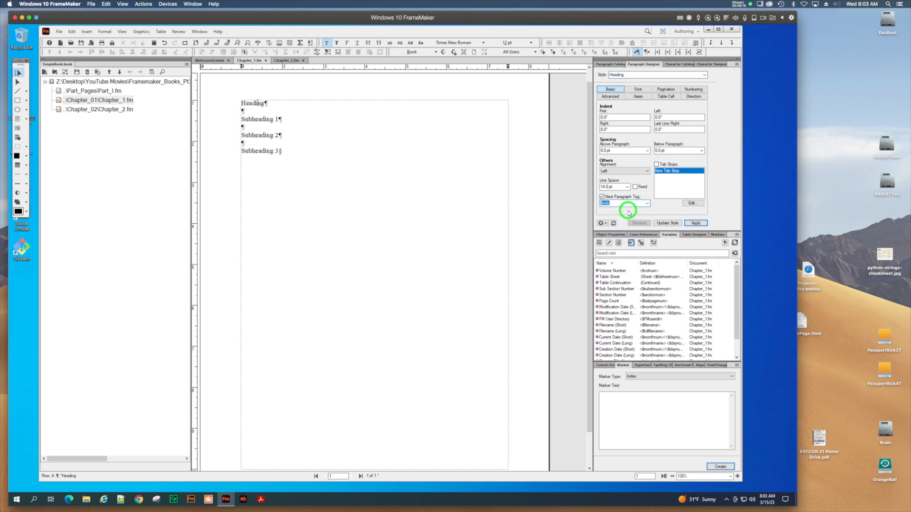
pyautogui.click(694, 223)
pyautogui.click(668, 224)
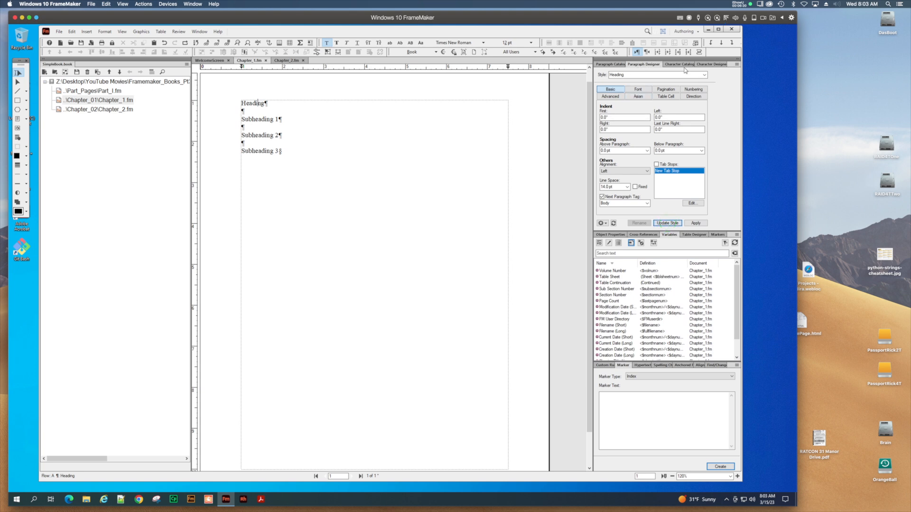
# Set the Heading line's font to Peoria at 18 pt and apply it
pyautogui.click(639, 89)
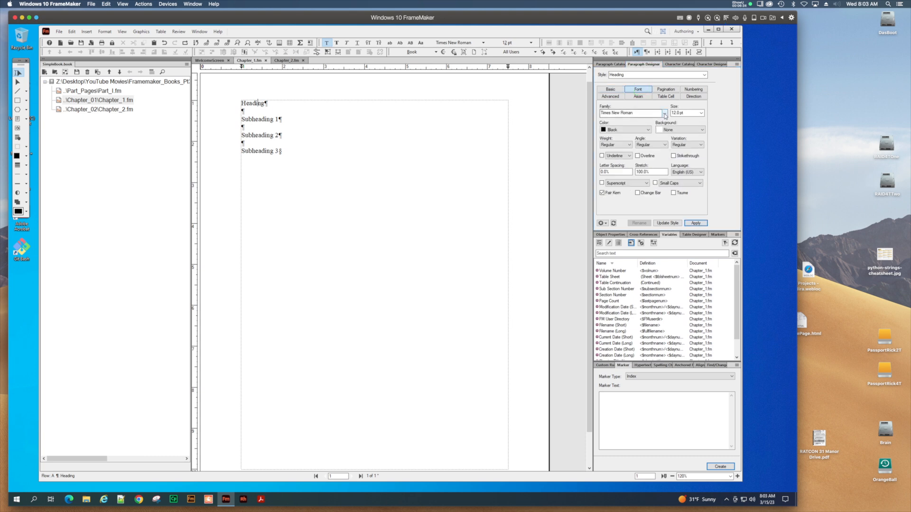
pyautogui.click(665, 115)
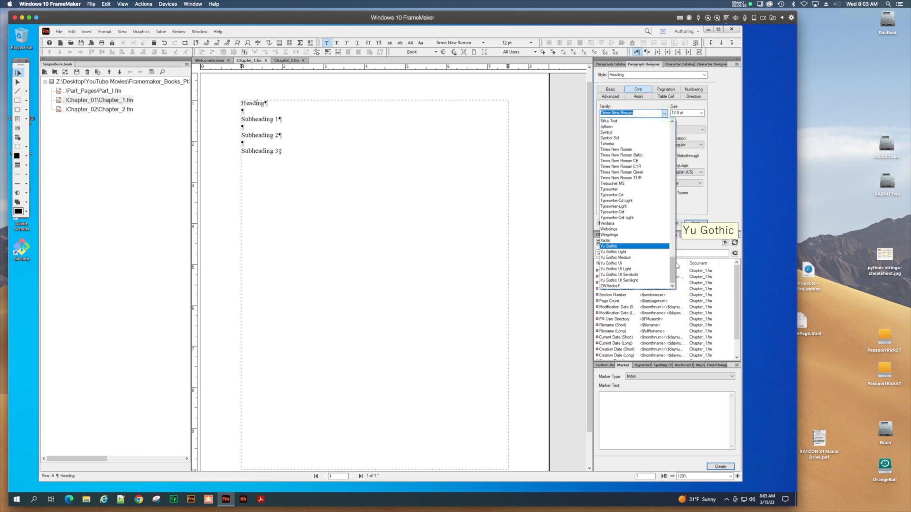
pyautogui.click(672, 271)
pyautogui.moveTo(672, 270); pyautogui.dragTo(673, 236)
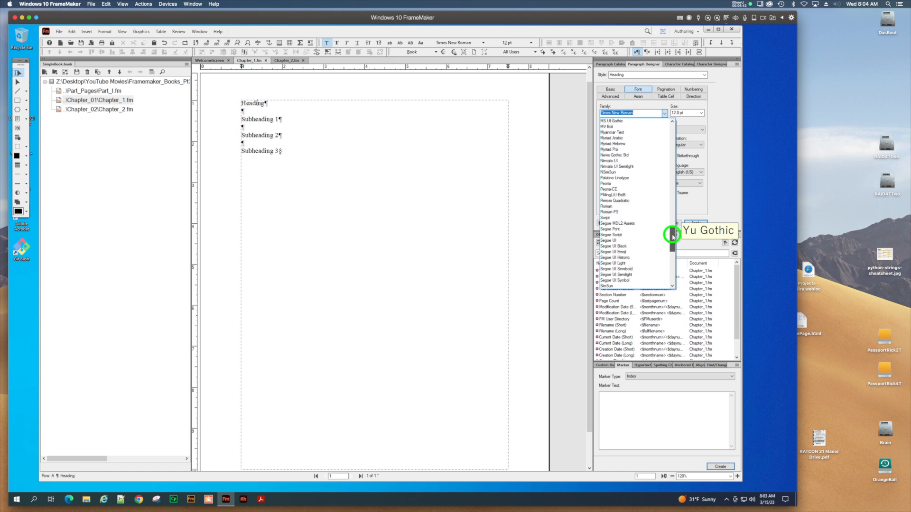
pyautogui.click(621, 184)
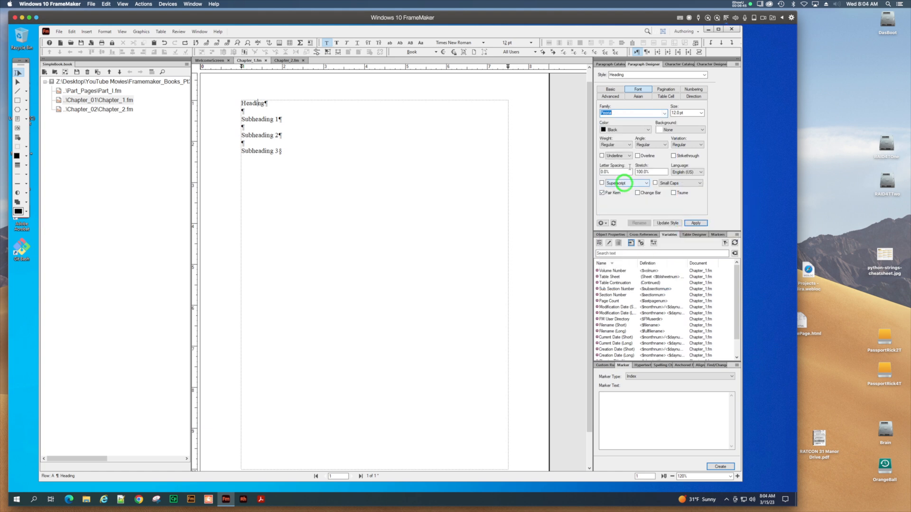
pyautogui.click(701, 113)
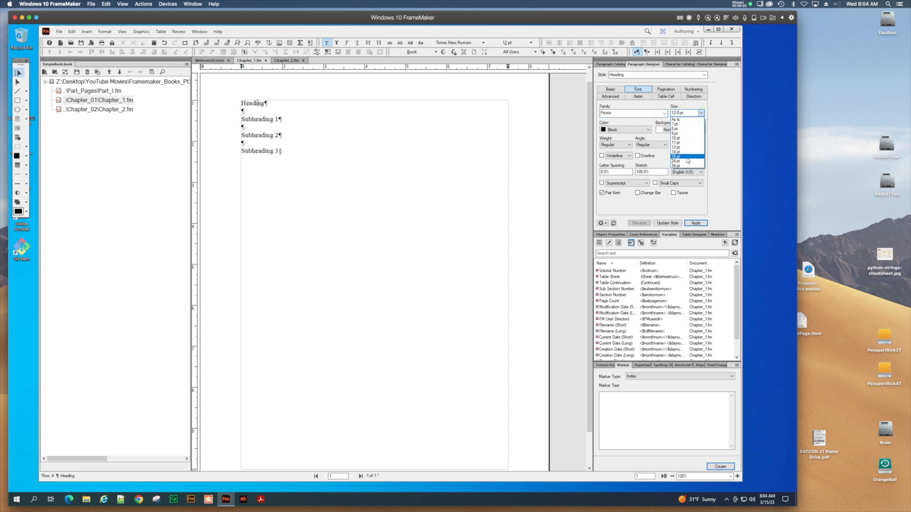
pyautogui.click(687, 157)
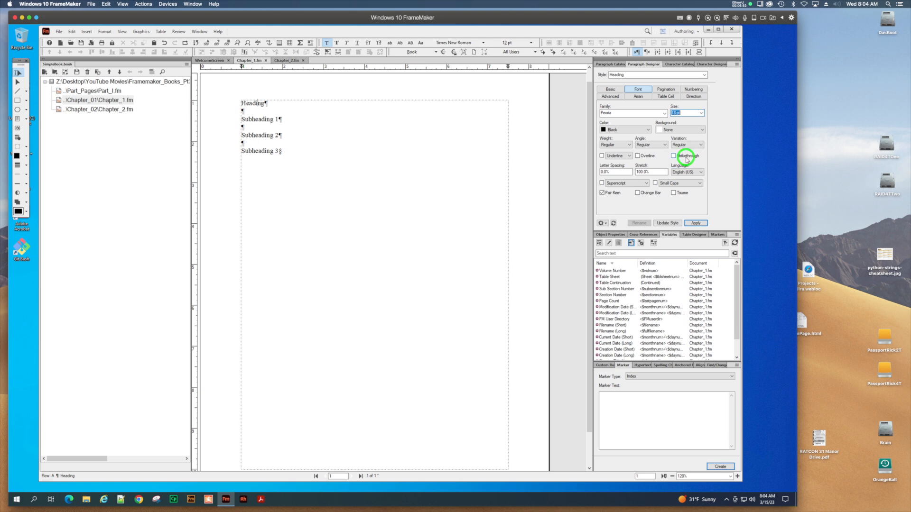
pyautogui.click(697, 224)
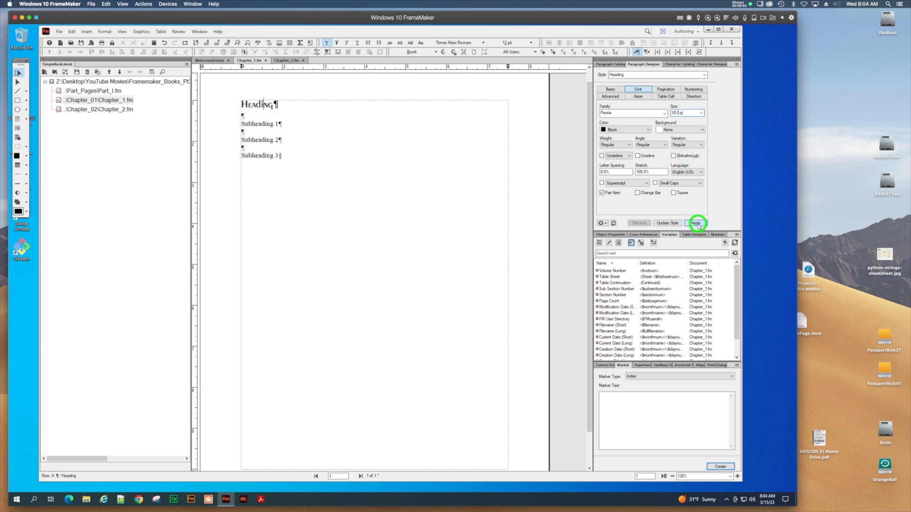
# Increase the Heading line's font size to 24 pt and apply it
pyautogui.click(701, 114)
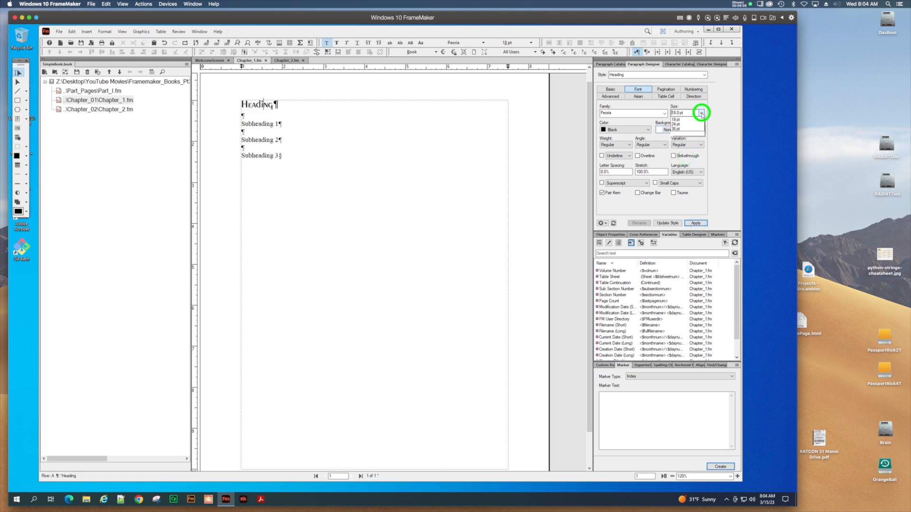
pyautogui.click(692, 163)
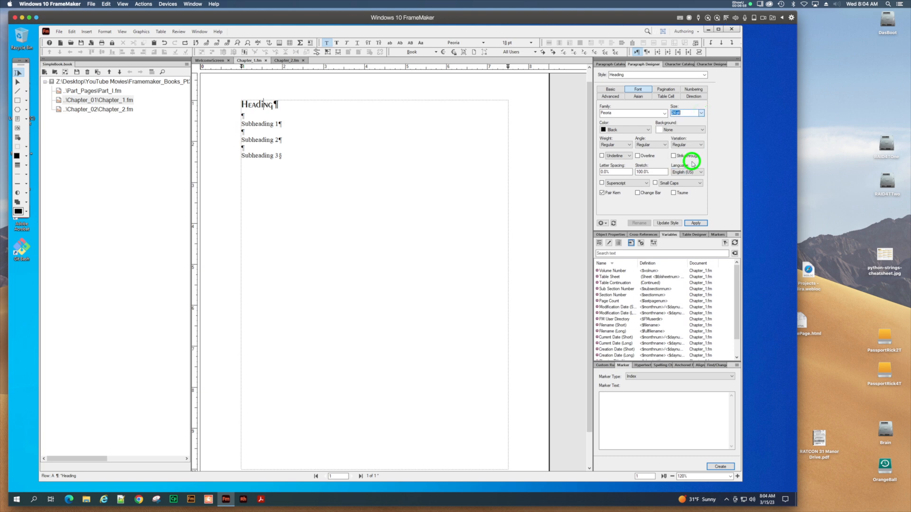
pyautogui.click(694, 224)
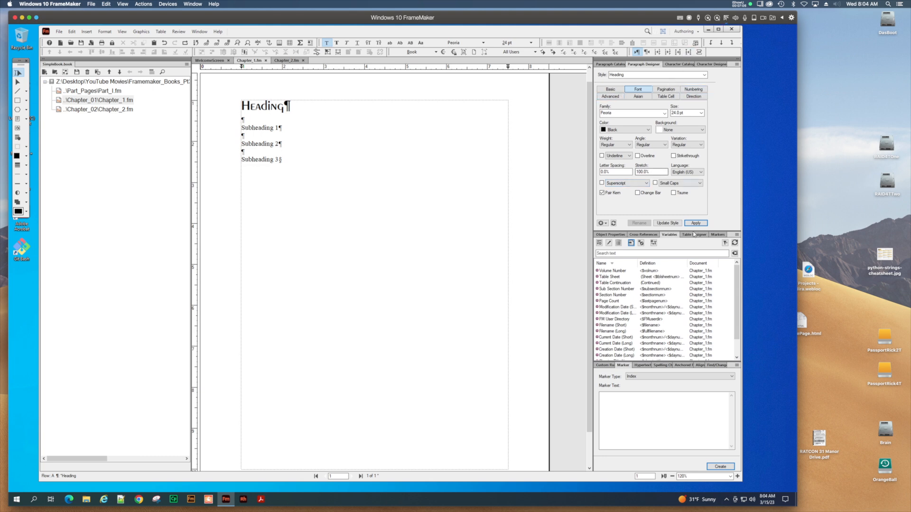
# Add Single Line frames above and below the Heading paragraph, apply them and update the Heading style
pyautogui.click(612, 96)
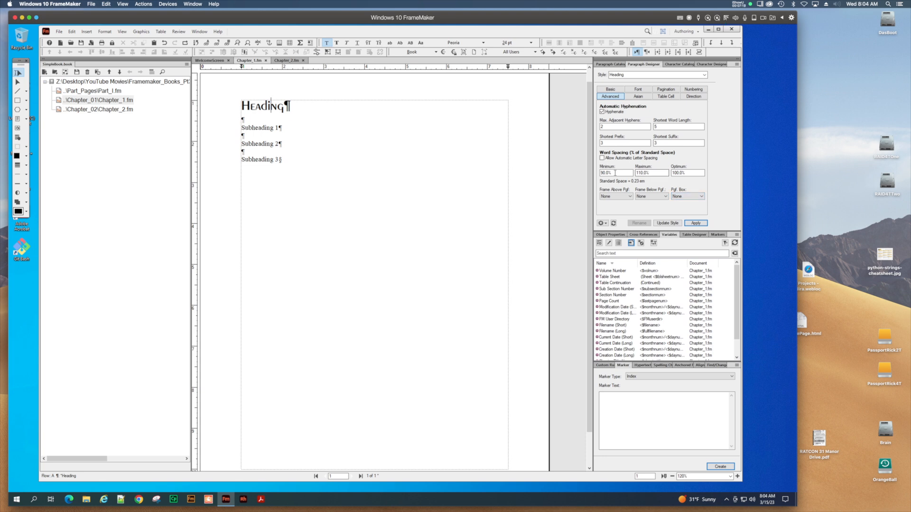
pyautogui.click(629, 196)
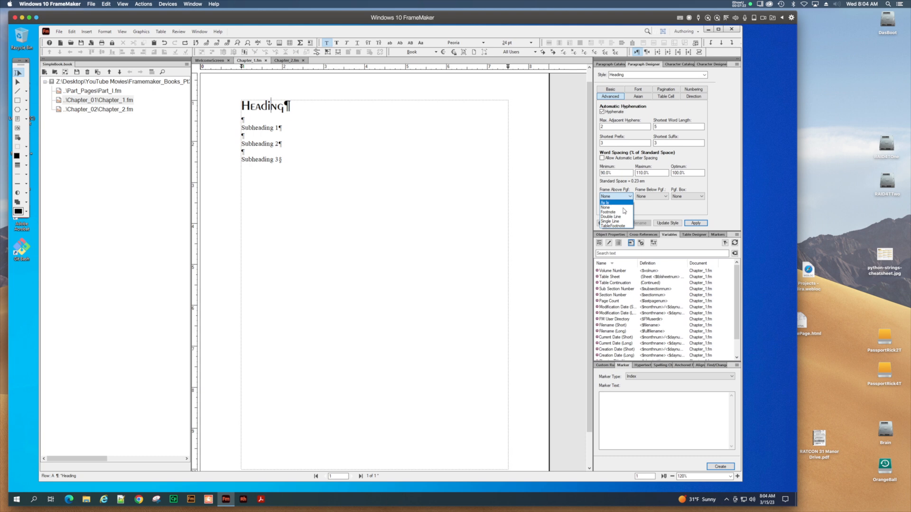
pyautogui.click(613, 221)
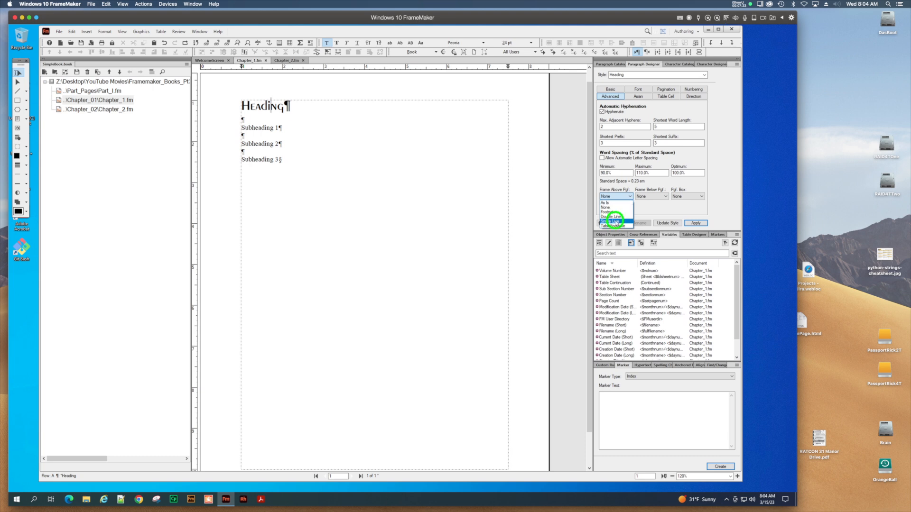
pyautogui.click(664, 197)
pyautogui.click(655, 221)
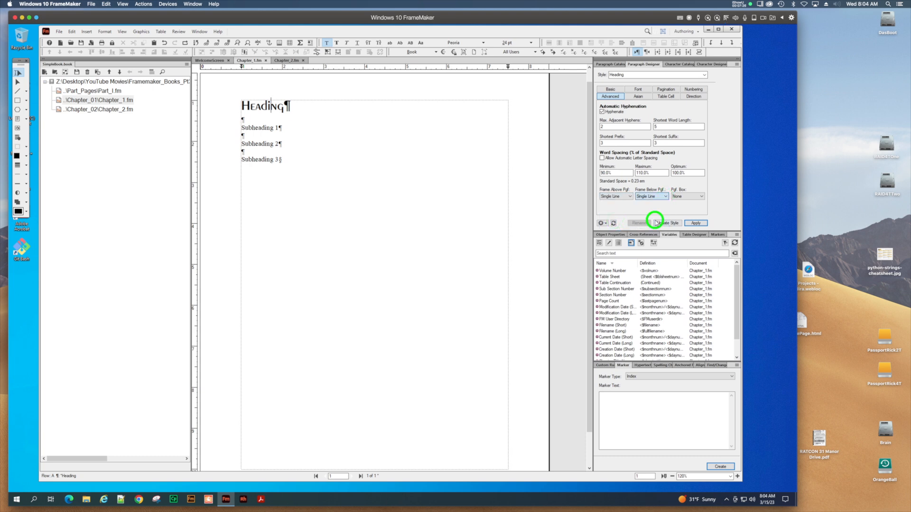
pyautogui.click(695, 223)
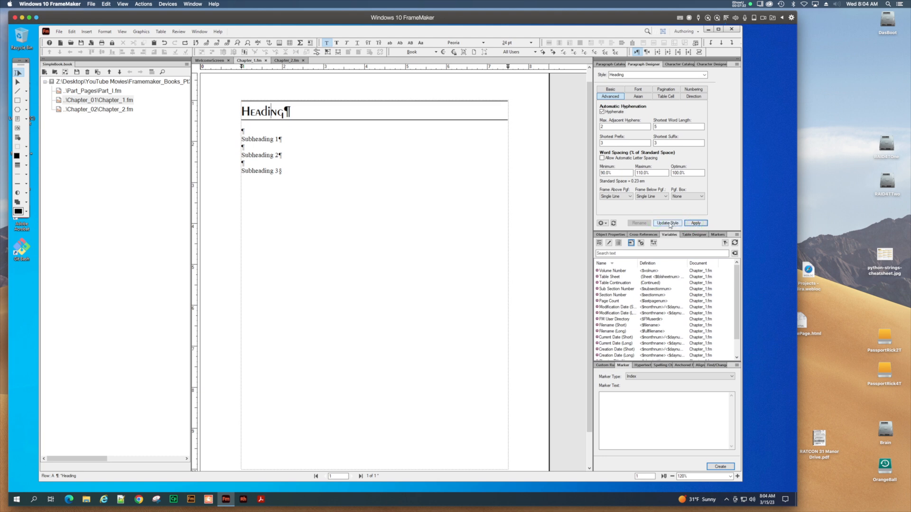
pyautogui.click(696, 223)
pyautogui.click(677, 223)
# Give the Subheading 1 line the new paragraph style name "SubHeadingOne" and apply it
pyautogui.click(269, 139)
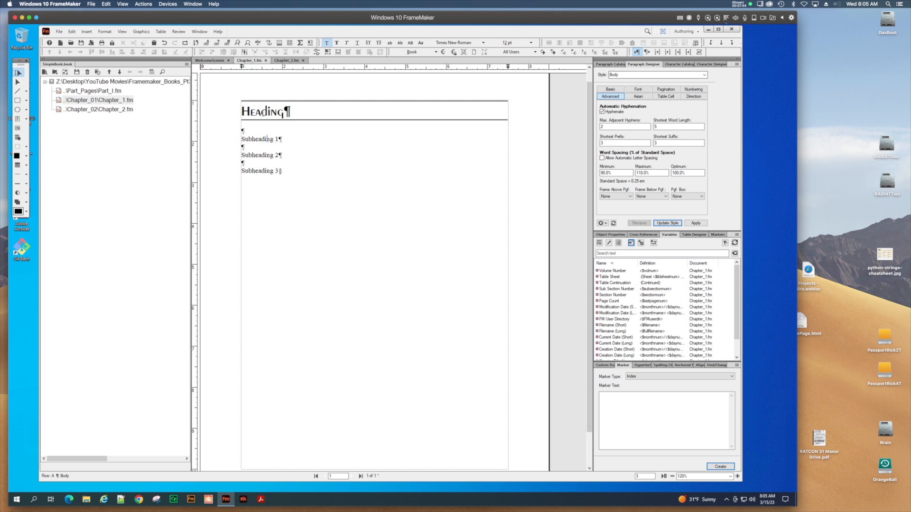
pyautogui.click(263, 113)
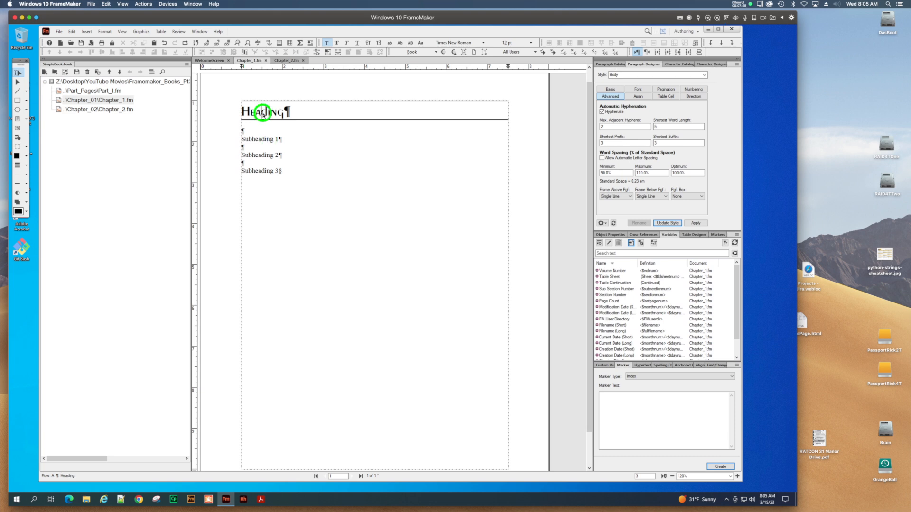
pyautogui.click(259, 139)
pyautogui.click(621, 75)
pyautogui.write('SubHeadingOne')
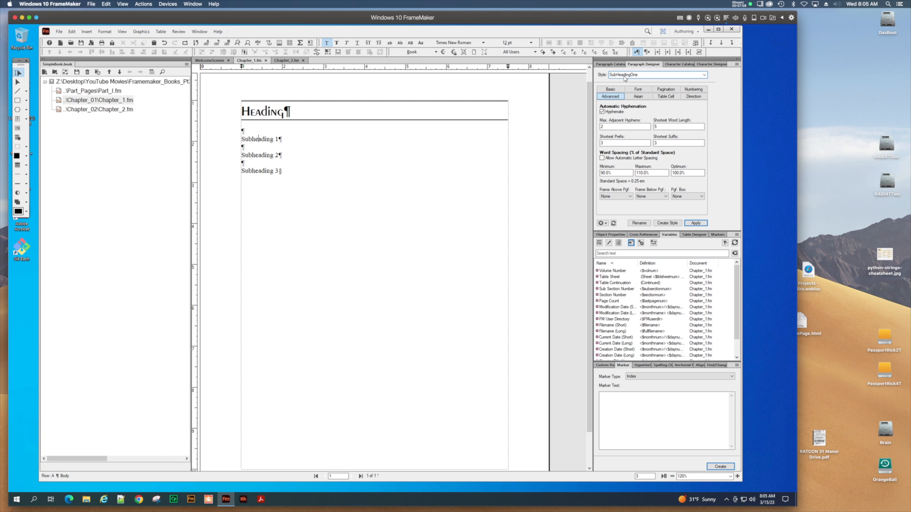
pyautogui.click(700, 223)
# Set the Subheading 1 line's font to Peoria at 18 pt and apply it
pyautogui.click(609, 90)
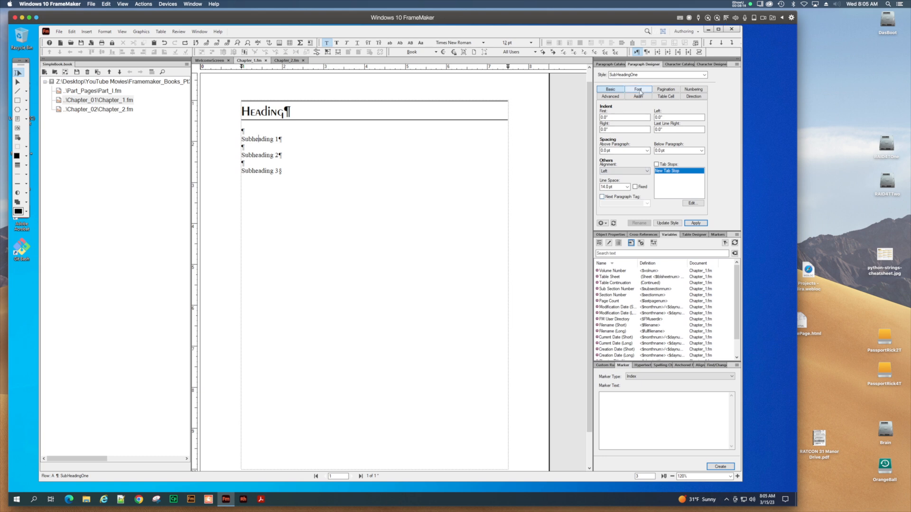
pyautogui.click(640, 91)
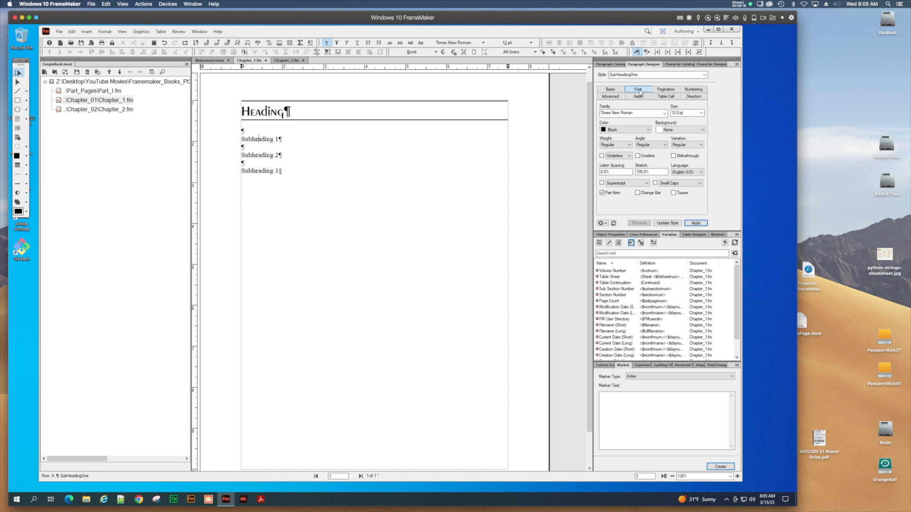
pyautogui.click(665, 113)
pyautogui.click(675, 274)
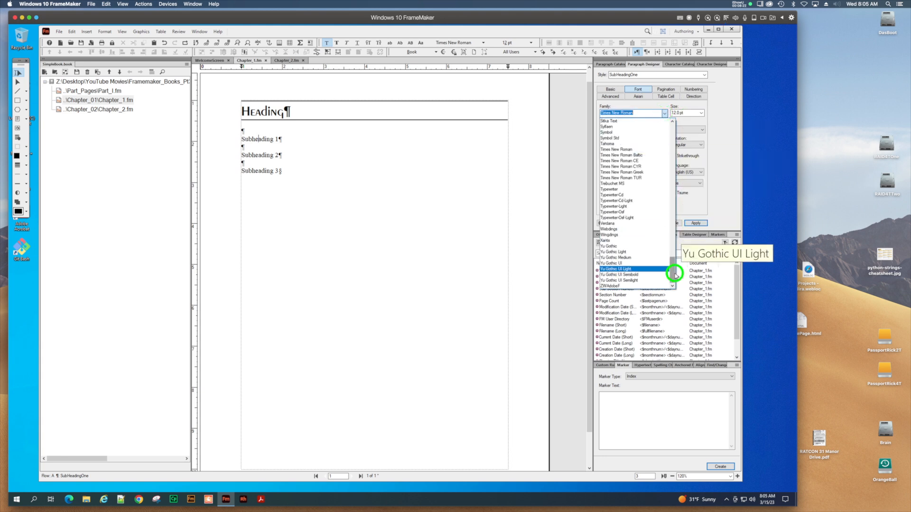
pyautogui.moveTo(675, 274); pyautogui.dragTo(671, 245)
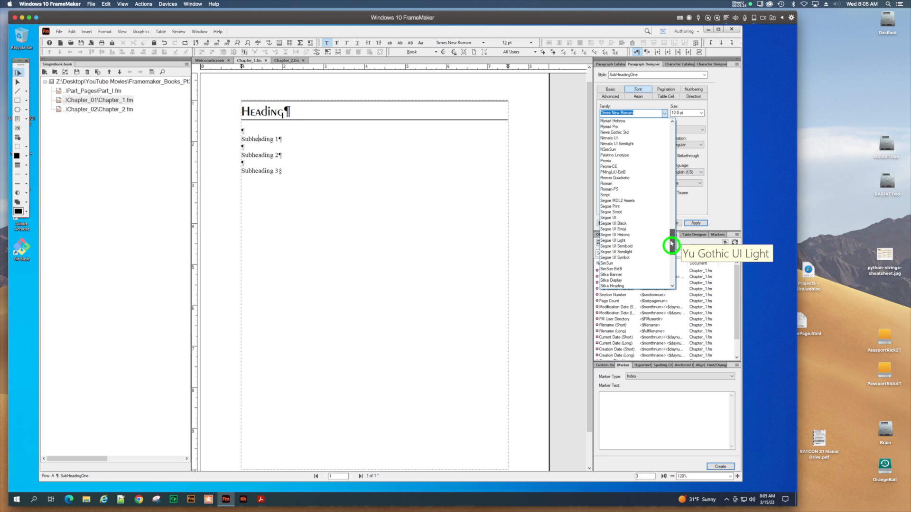
pyautogui.click(626, 160)
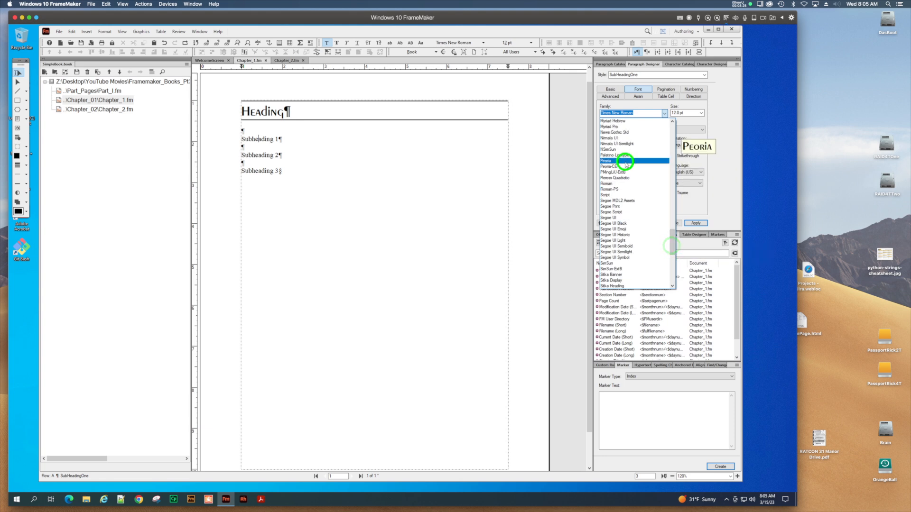
pyautogui.click(702, 115)
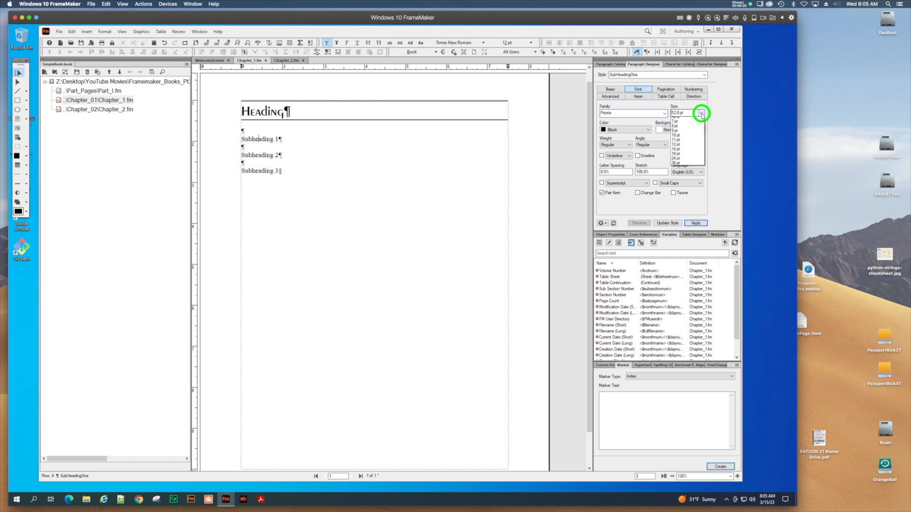
pyautogui.click(686, 157)
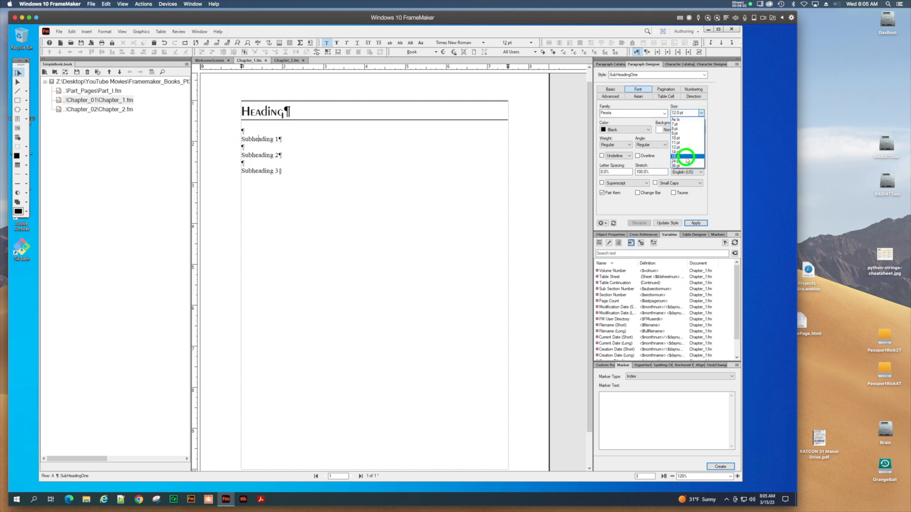
pyautogui.click(697, 224)
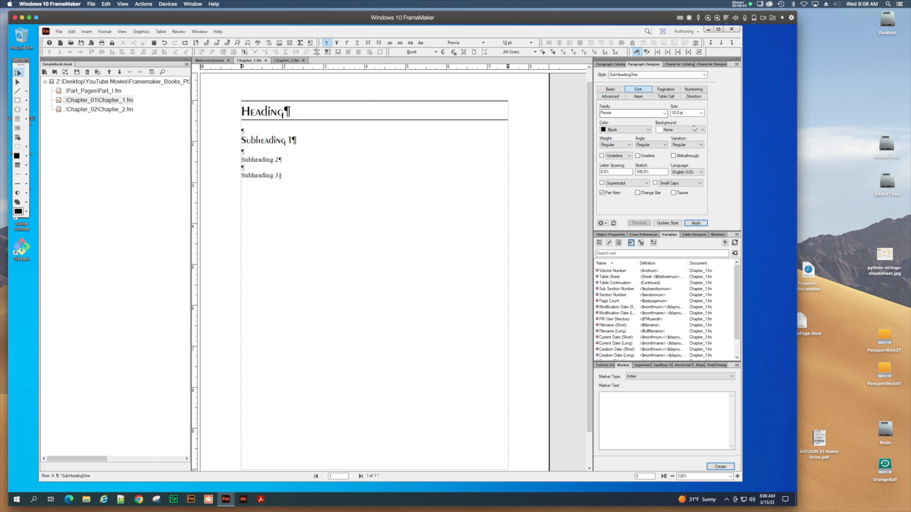
pyautogui.click(627, 144)
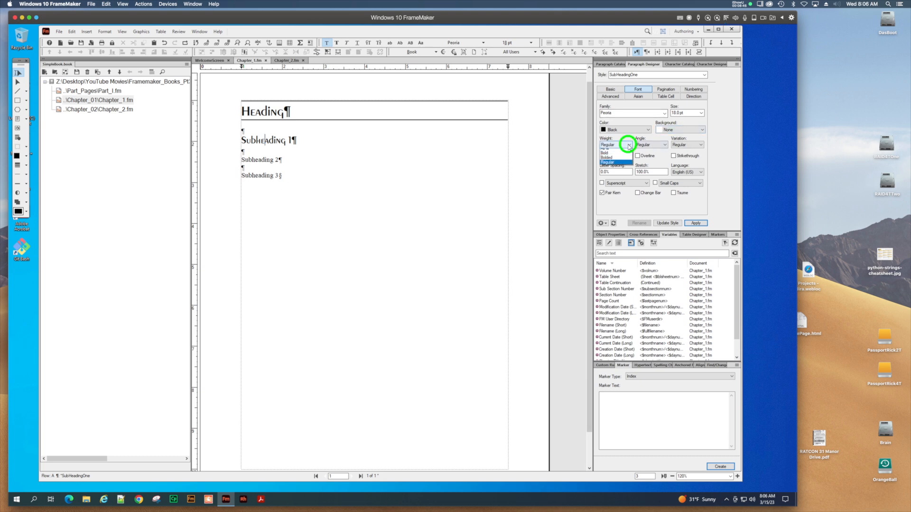
pyautogui.click(653, 145)
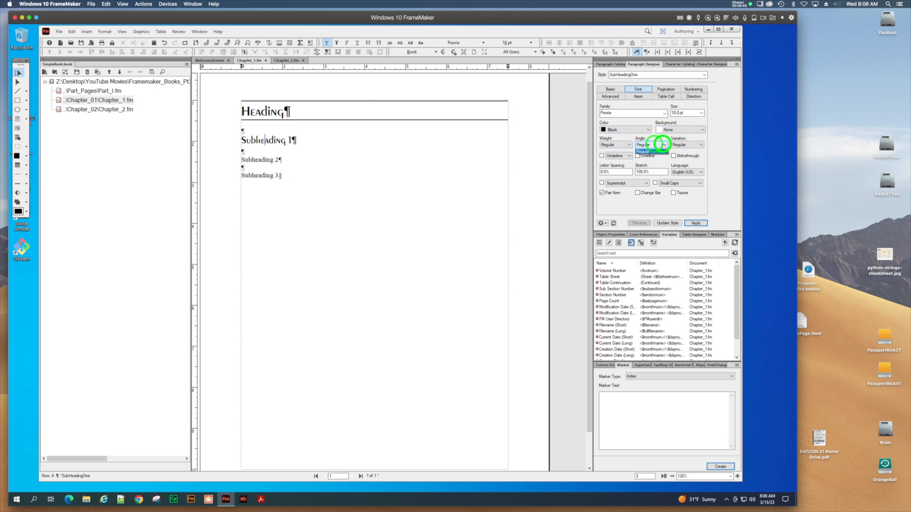
pyautogui.click(661, 144)
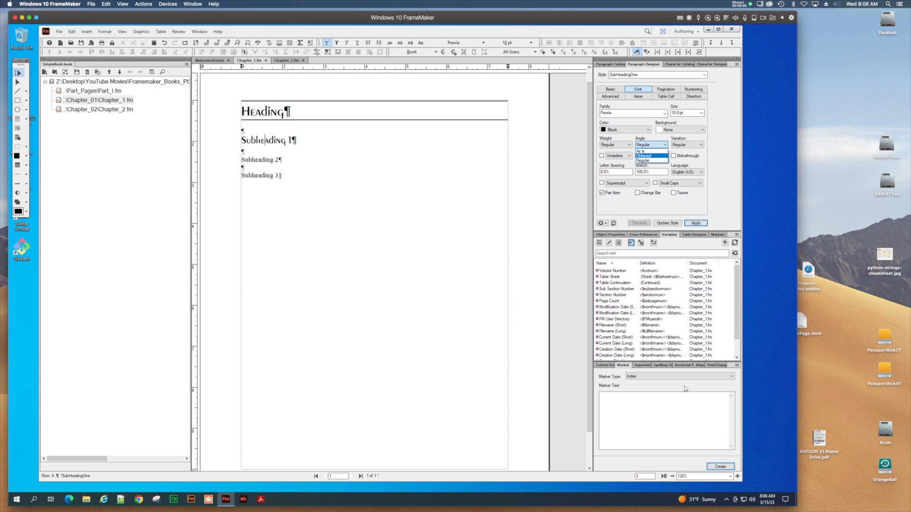
pyautogui.click(695, 224)
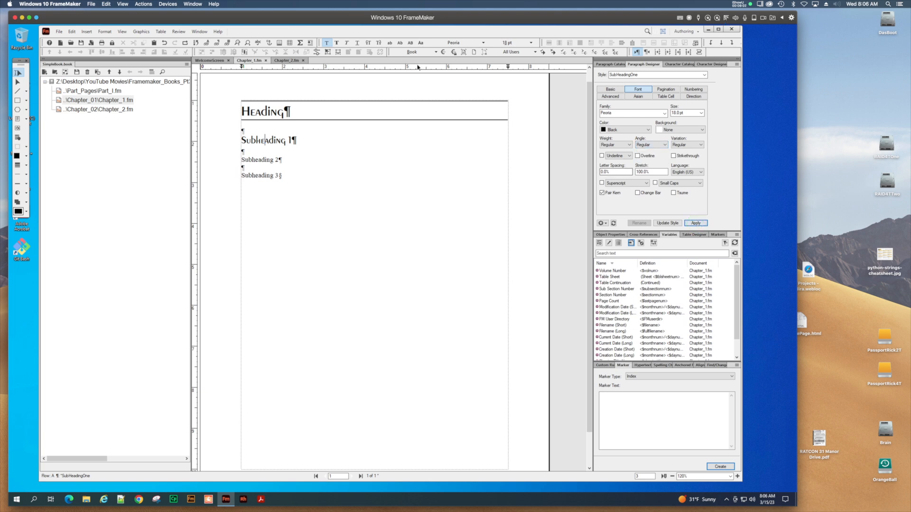
# Give the Subheading 2 line the new paragraph style name "SubHeadingTwo" and apply it
pyautogui.click(271, 161)
pyautogui.doubleClick(679, 76)
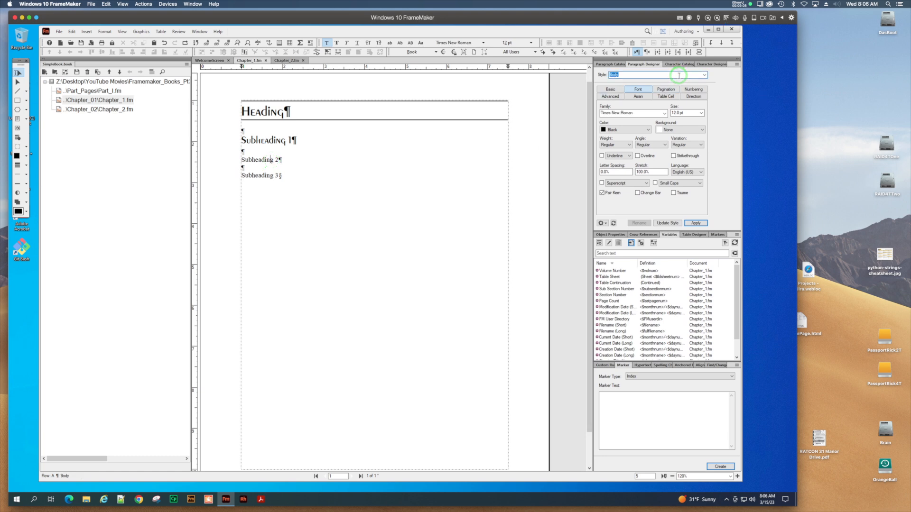
pyautogui.write('Sub')
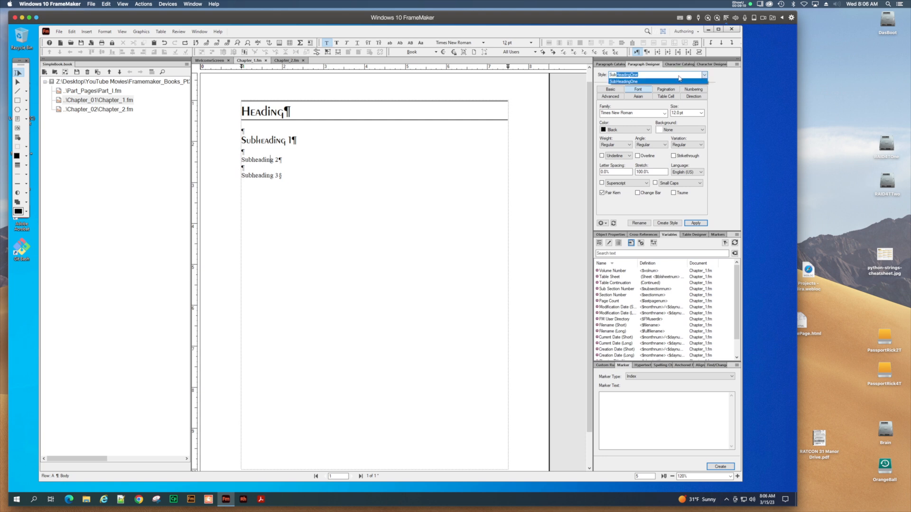
pyautogui.write('HeadingTwo')
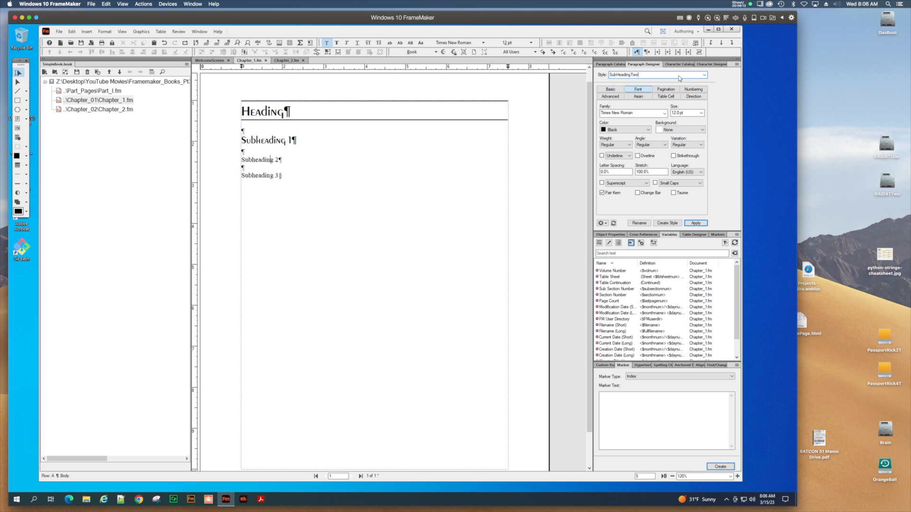
pyautogui.press('Return')
# Set the Subheading 2 line's font to 14 pt italic and apply it
pyautogui.click(701, 113)
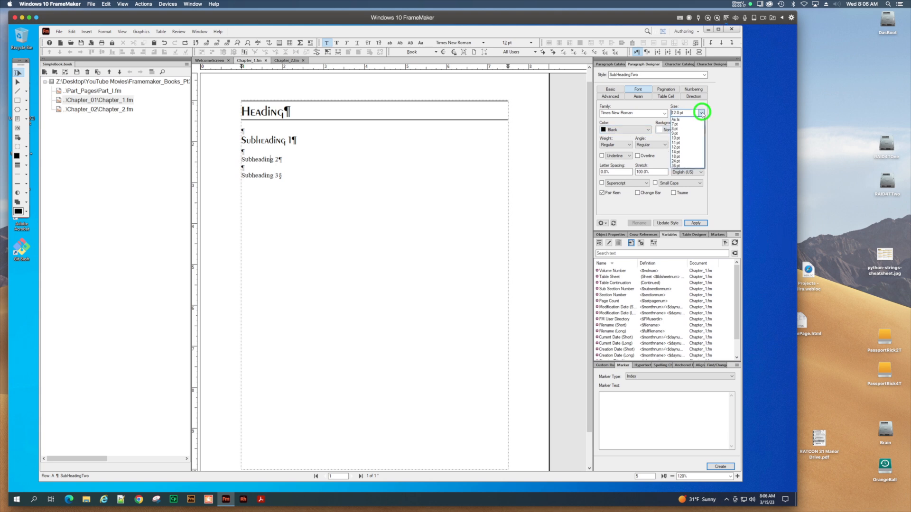
pyautogui.click(689, 152)
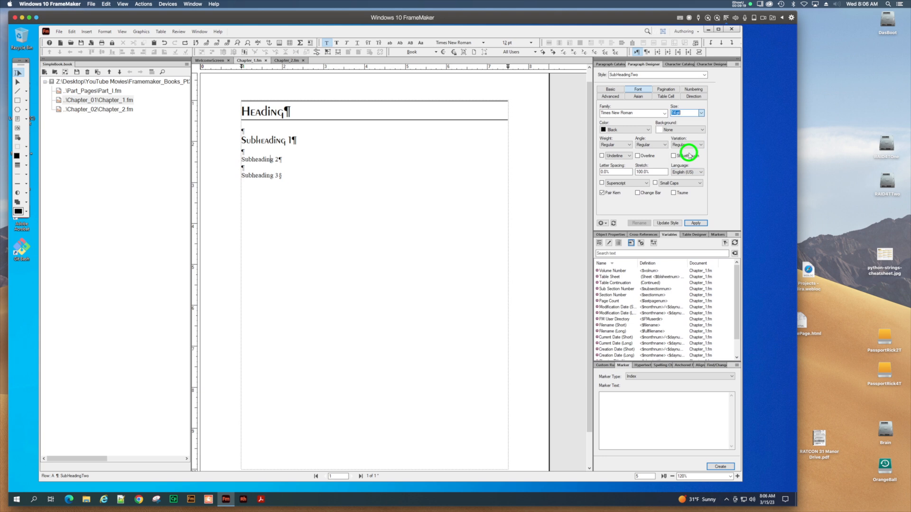
pyautogui.click(652, 144)
pyautogui.click(651, 156)
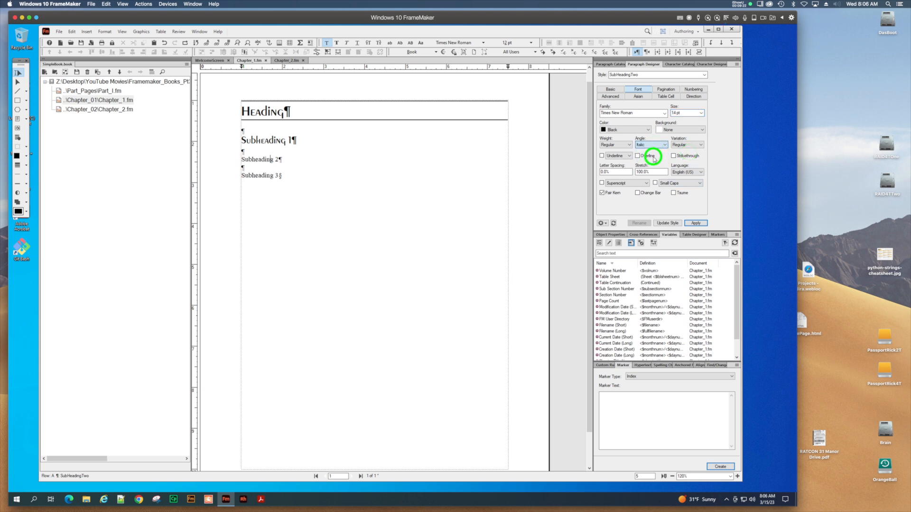
pyautogui.click(696, 224)
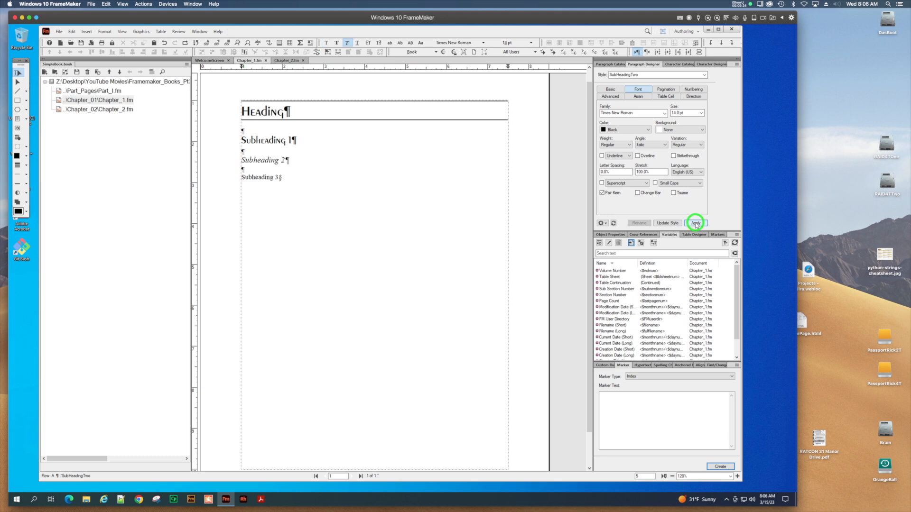
# Change the Subheading 2 line's font family to Peoria and apply it
pyautogui.click(664, 113)
pyautogui.scroll(10, 648, 149)
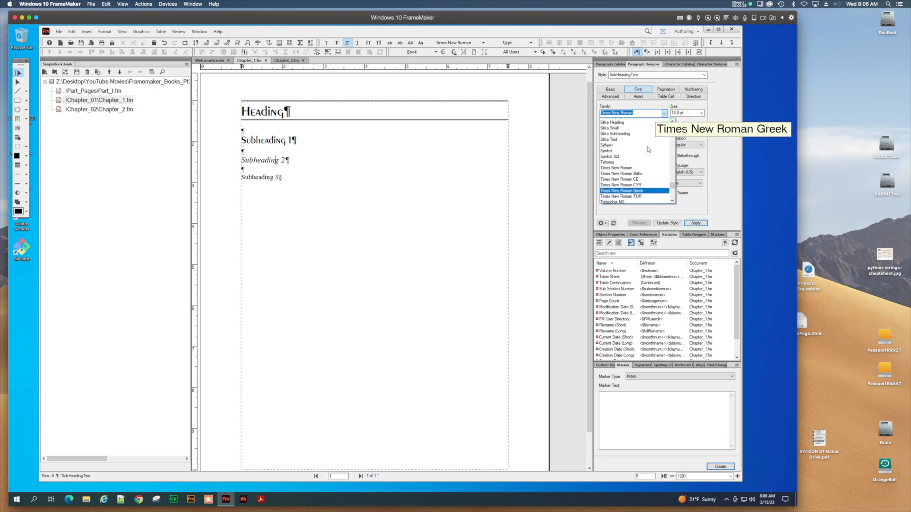
pyautogui.scroll(6, 649, 150)
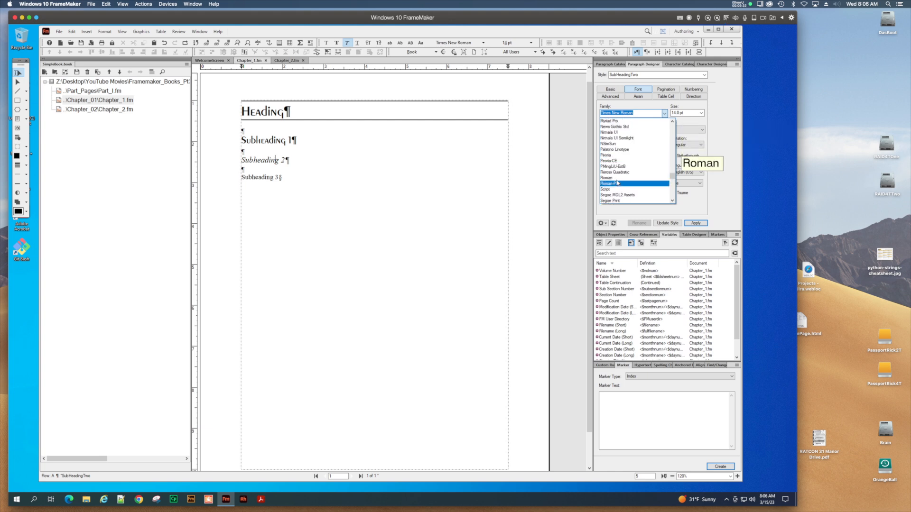
pyautogui.click(615, 156)
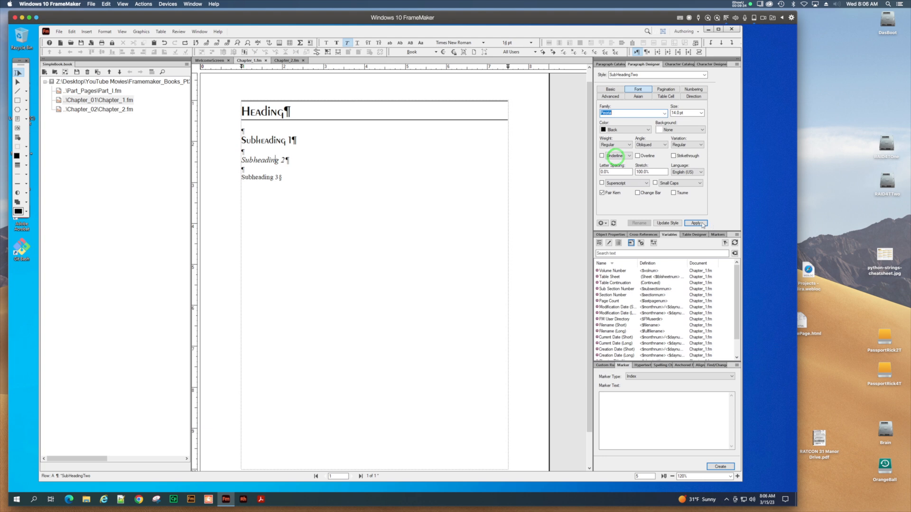
pyautogui.click(696, 223)
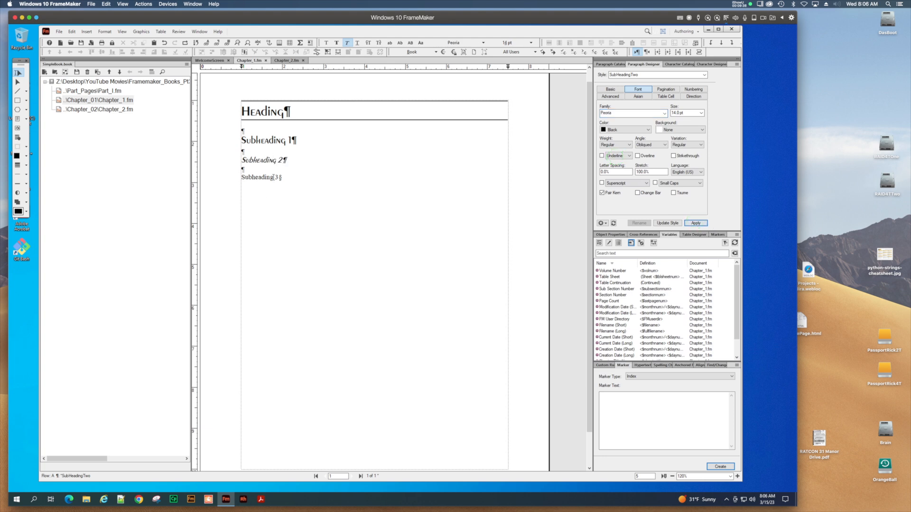
# Give the Subheading 3 line the new paragraph style name "SubHeadingThree" and apply it
pyautogui.click(272, 178)
pyautogui.click(273, 158)
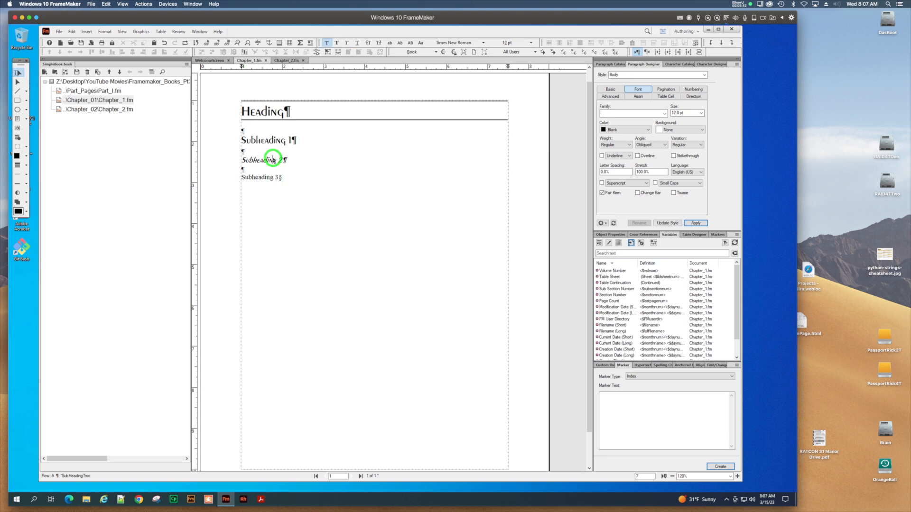
pyautogui.click(270, 177)
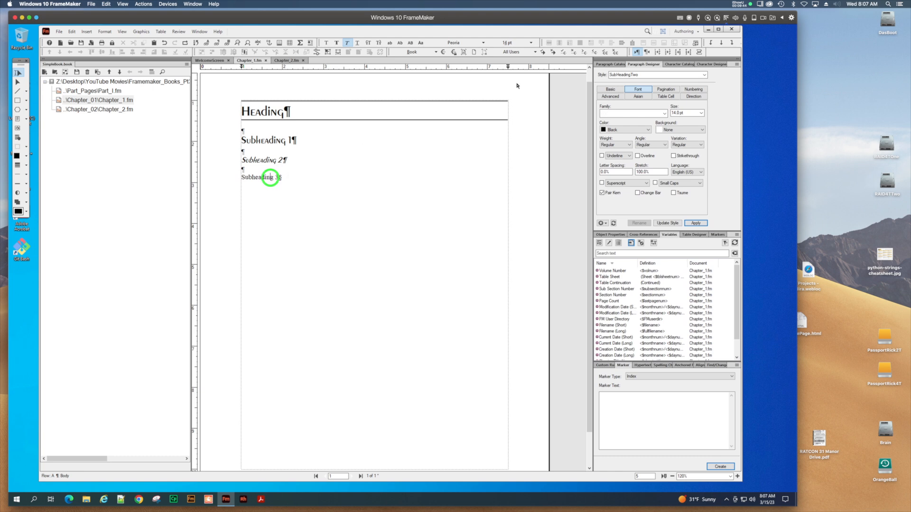
pyautogui.click(625, 74)
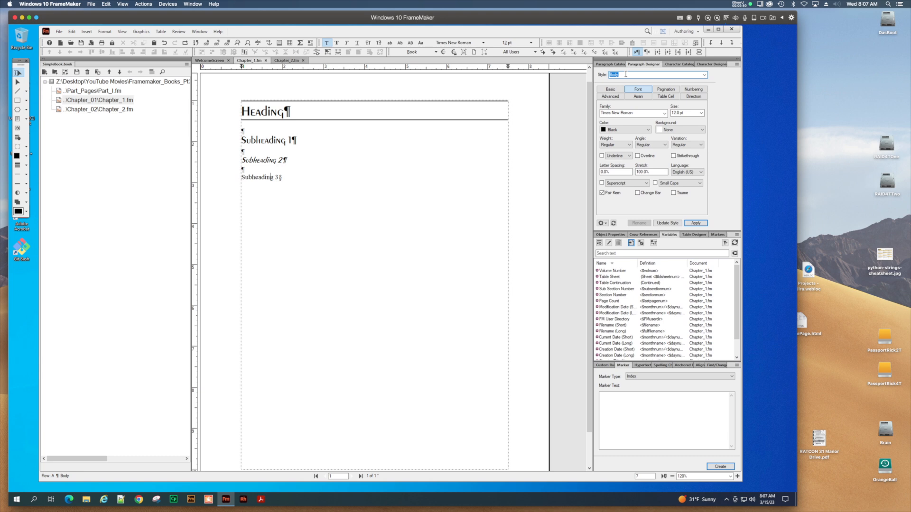
pyautogui.write('SubHeadingT')
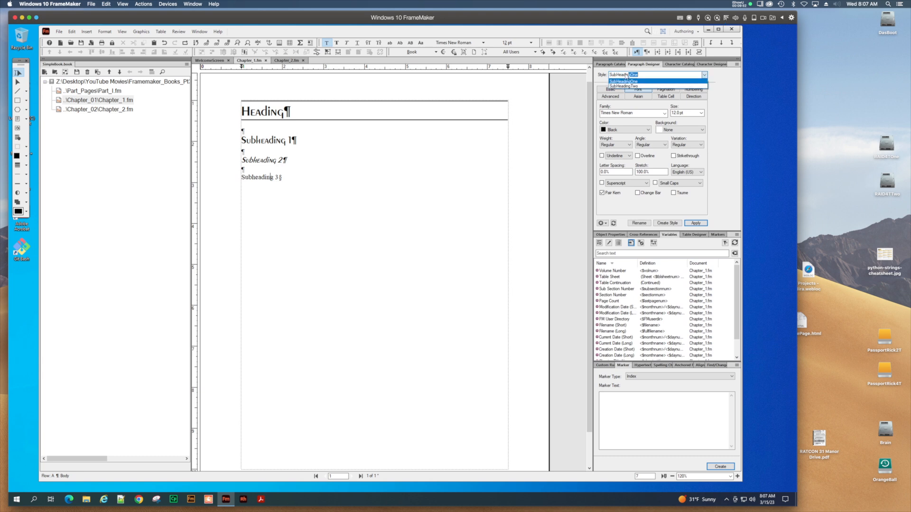
pyautogui.write('hree')
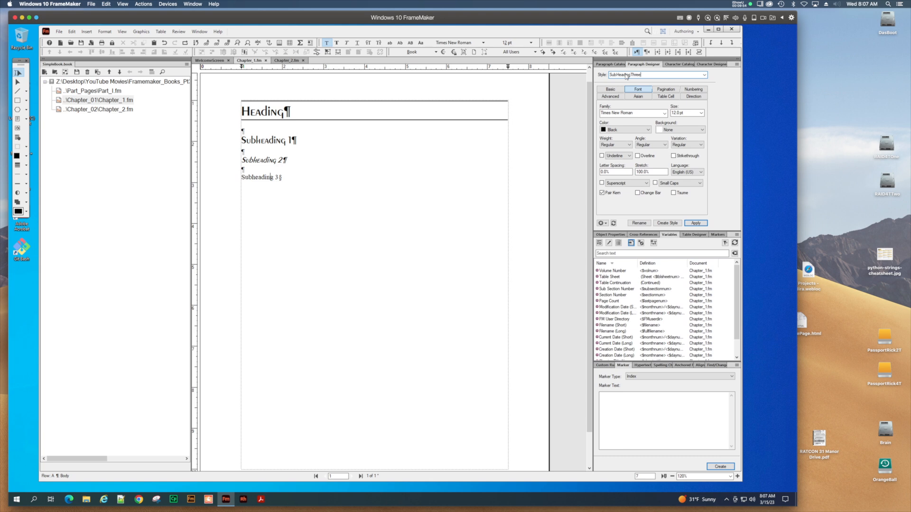
pyautogui.click(695, 223)
# Change the Subheading 3 line's font family to Peoria and apply it
pyautogui.click(664, 113)
pyautogui.scroll(15, 655, 147)
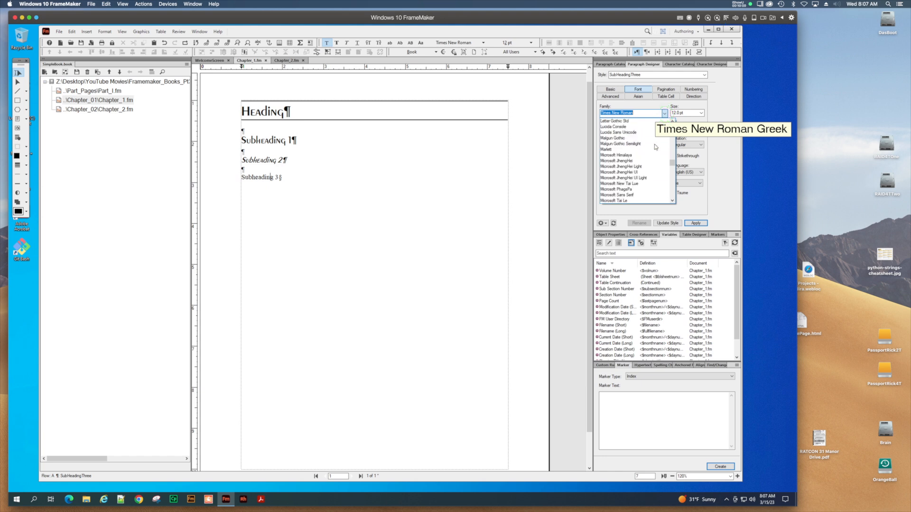
pyautogui.scroll(-5, 655, 146)
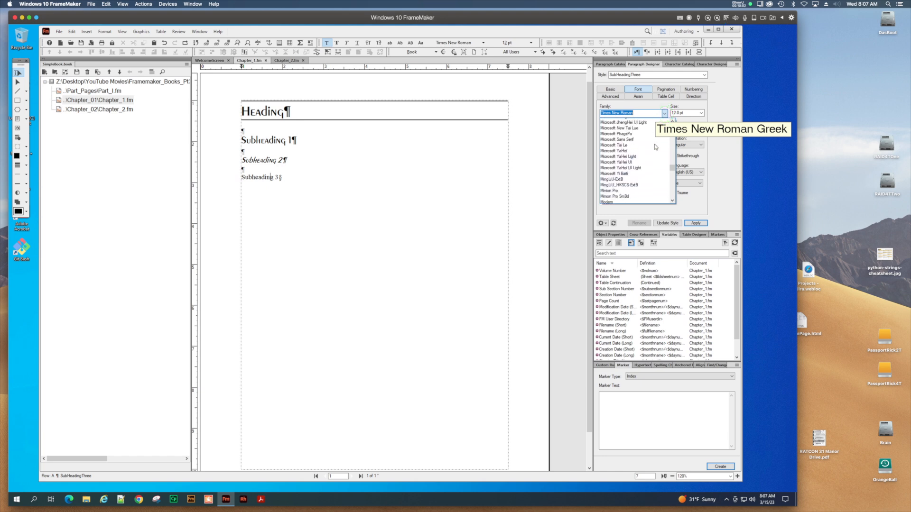
pyautogui.scroll(-5, 655, 147)
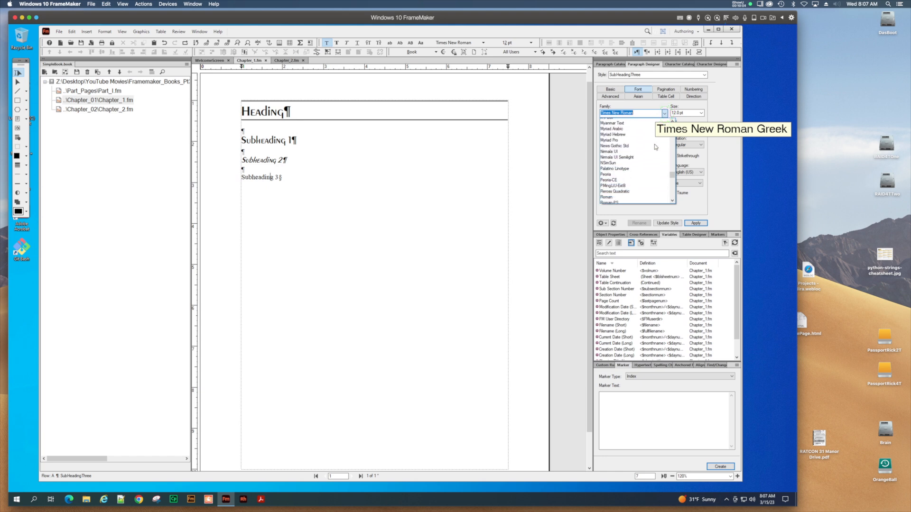
pyautogui.click(616, 138)
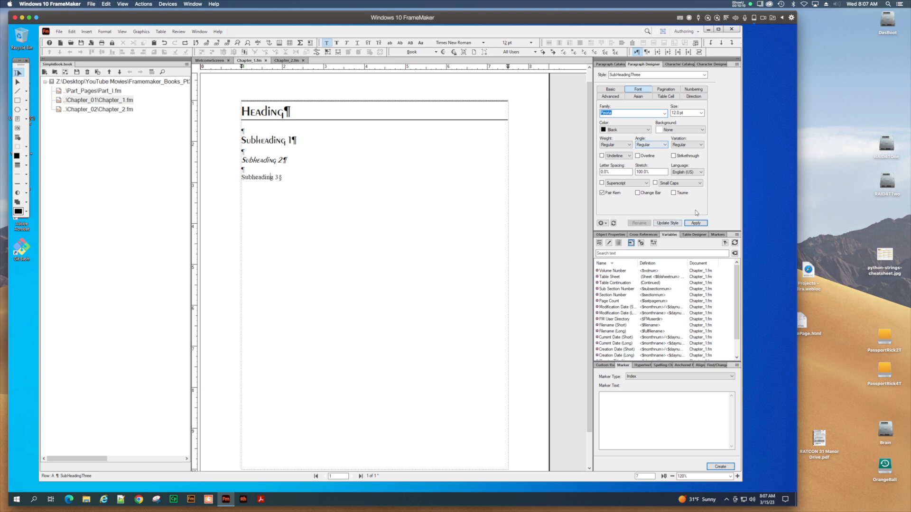
pyautogui.click(701, 224)
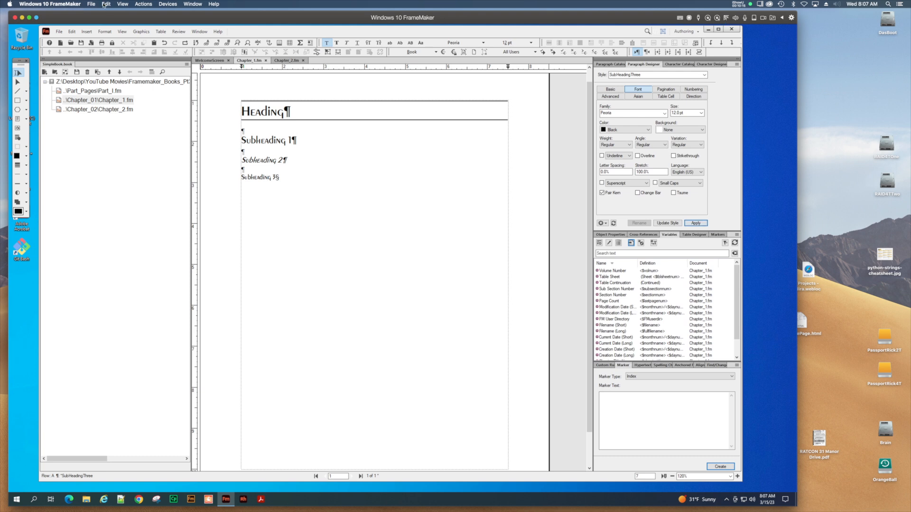
pyautogui.click(278, 112)
pyautogui.click(325, 148)
pyautogui.moveTo(242, 113); pyautogui.dragTo(311, 214)
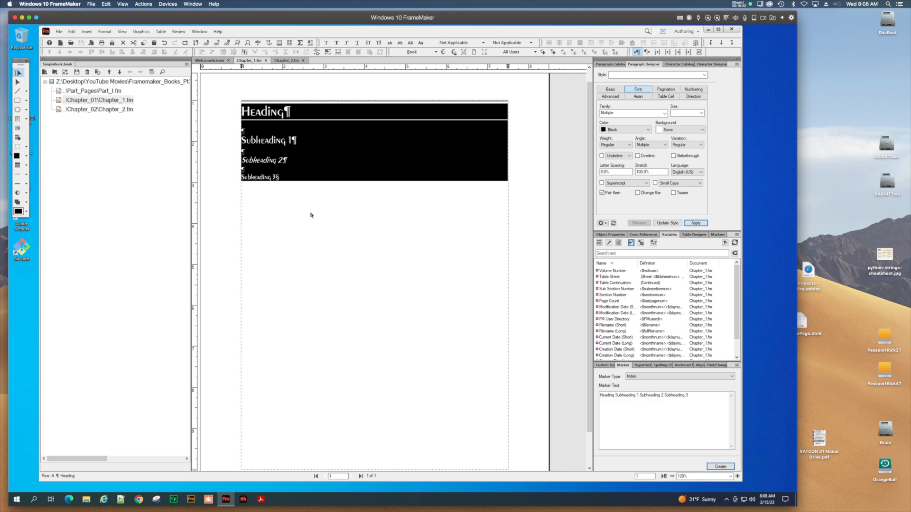
# Add several empty paragraphs after the Subheading 3 line
pyautogui.click(310, 215)
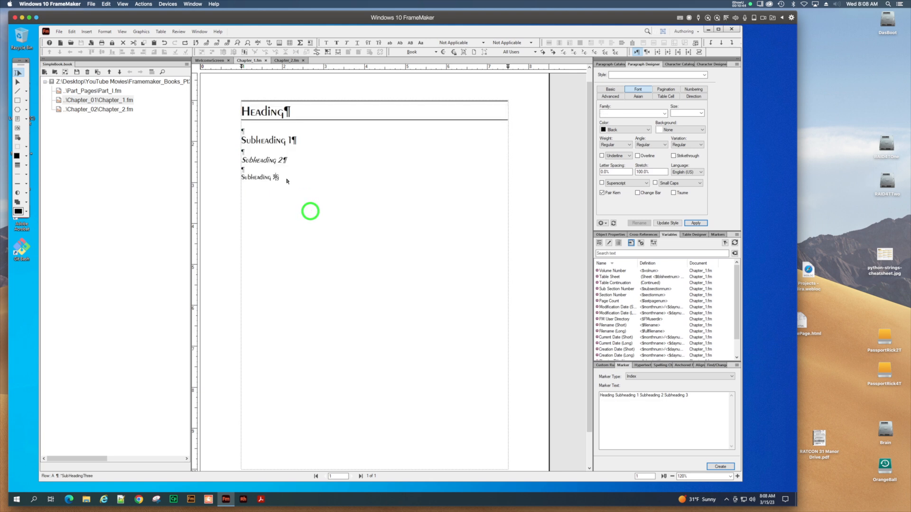
pyautogui.press('Return')
pyautogui.press('Return')
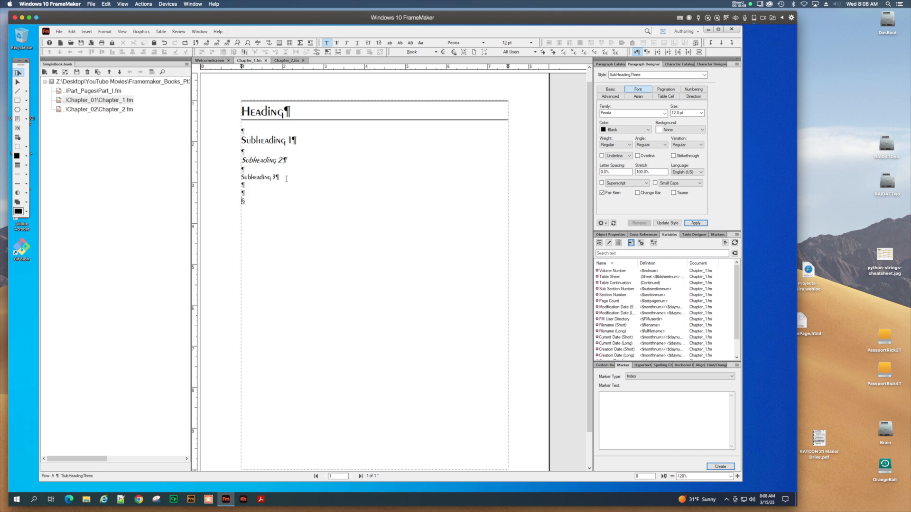
pyautogui.press('Return')
# Apply the Body paragraph style to the first three empty paragraphs below the Subheading 3 line
pyautogui.click(257, 190)
pyautogui.click(246, 170)
pyautogui.click(247, 185)
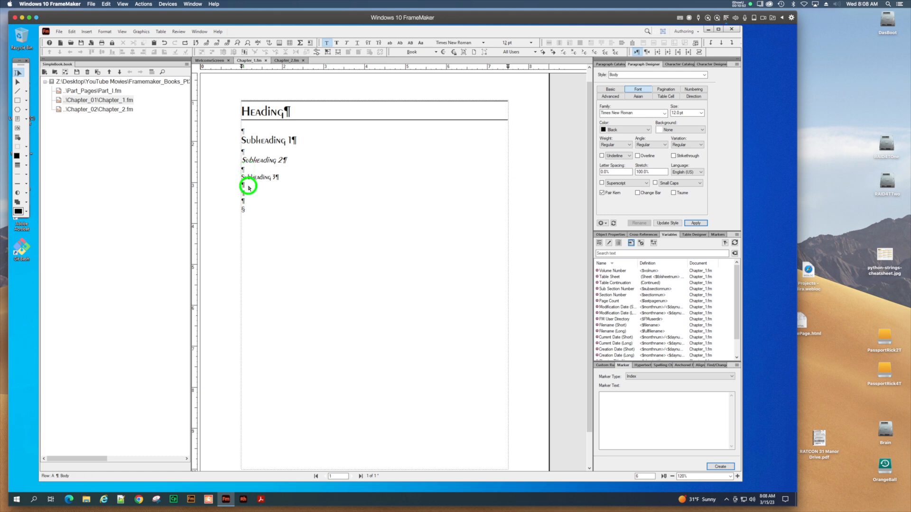
pyautogui.click(250, 179)
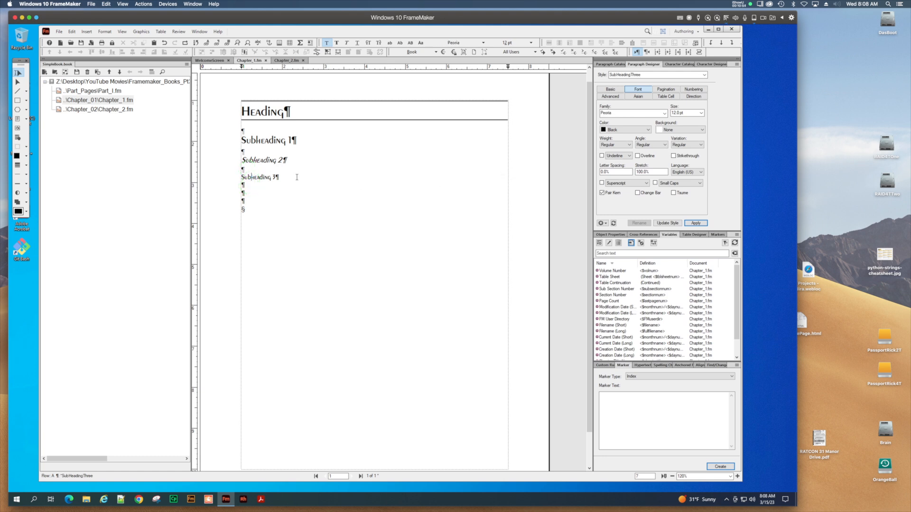
pyautogui.moveTo(248, 187); pyautogui.dragTo(250, 202)
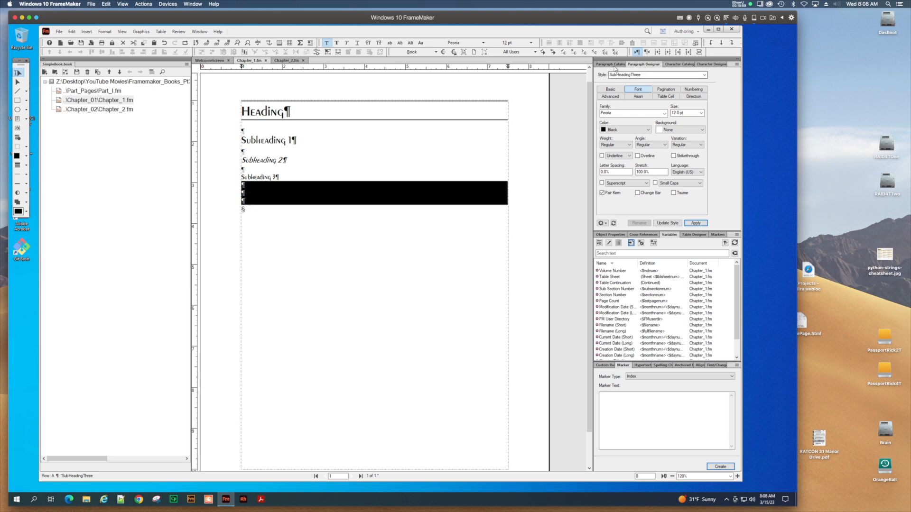
pyautogui.click(614, 65)
pyautogui.click(604, 93)
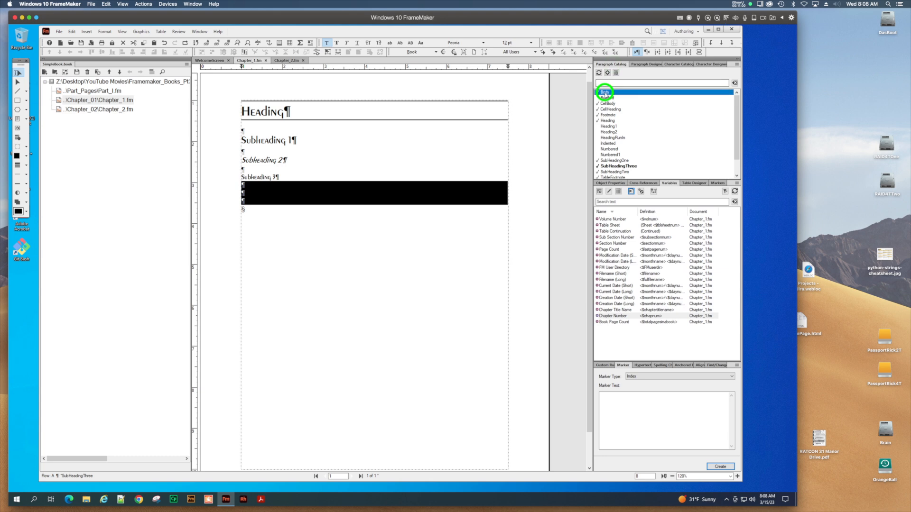
pyautogui.click(309, 266)
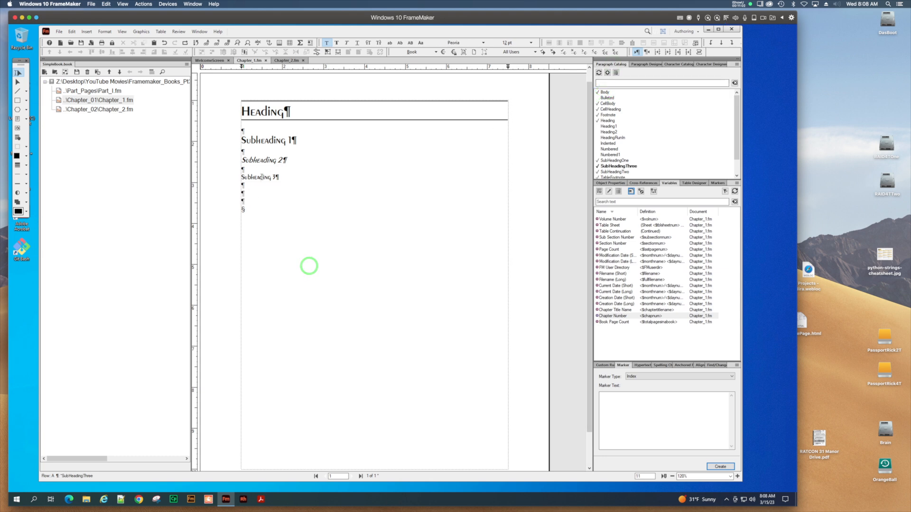
# Set the next paragraph tag of the SubHeadingThree style to Body and update the style, removing format overrides
pyautogui.click(261, 176)
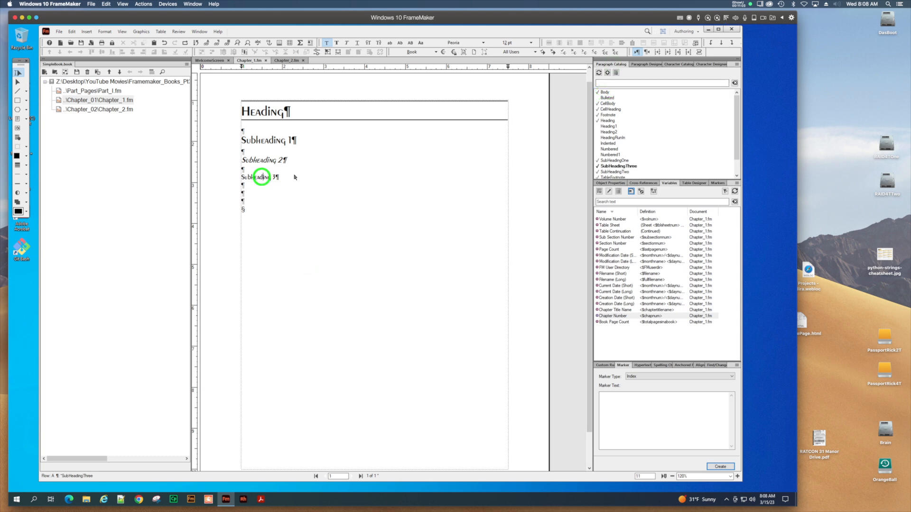
pyautogui.click(651, 65)
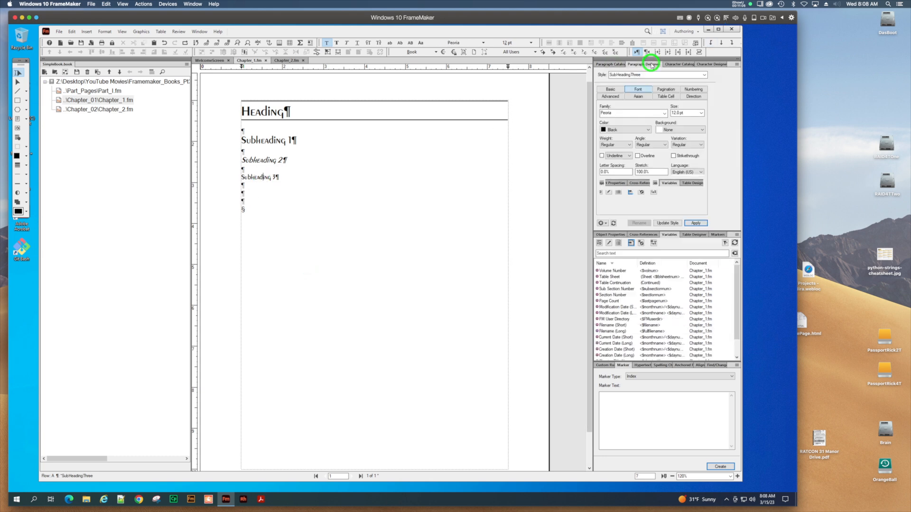
pyautogui.click(607, 89)
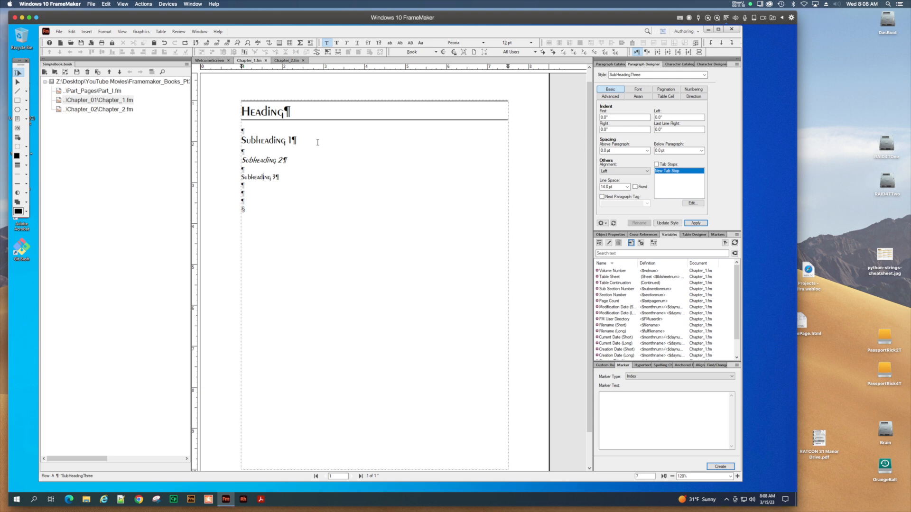
pyautogui.click(267, 177)
pyautogui.click(602, 197)
pyautogui.click(647, 203)
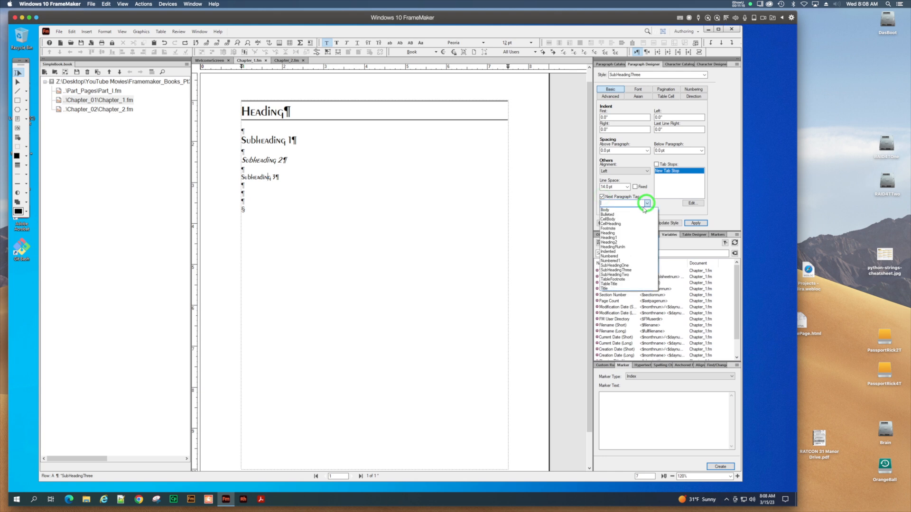
pyautogui.click(637, 209)
pyautogui.click(694, 224)
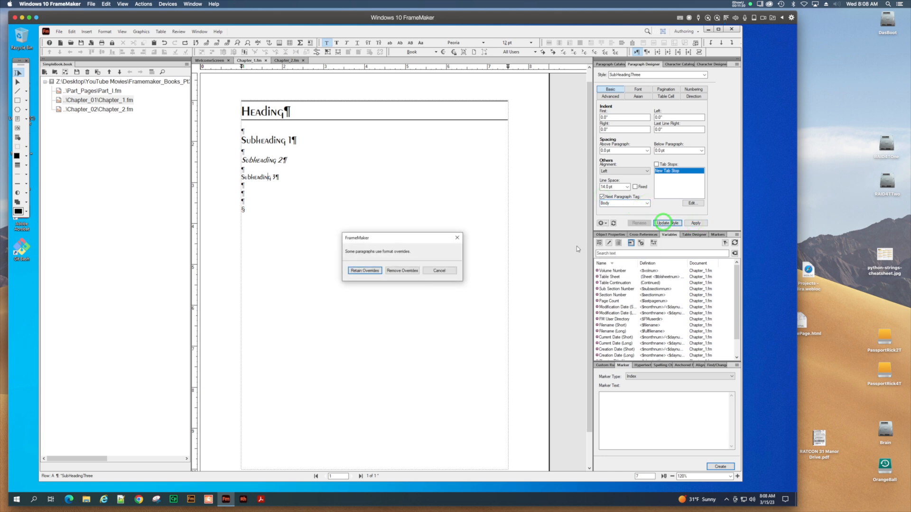
pyautogui.click(398, 271)
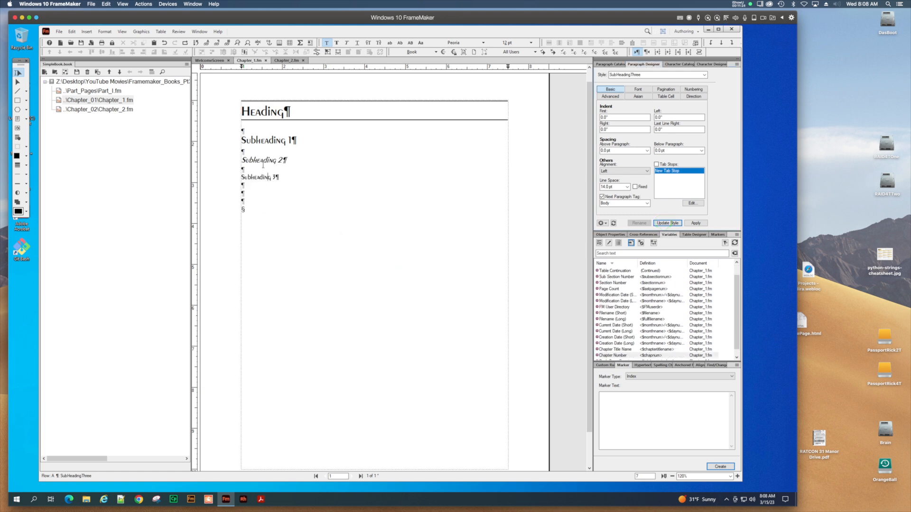
# Set the next paragraph tag of the SubHeadingTwo style to Body, apply it, and update the style
pyautogui.click(264, 160)
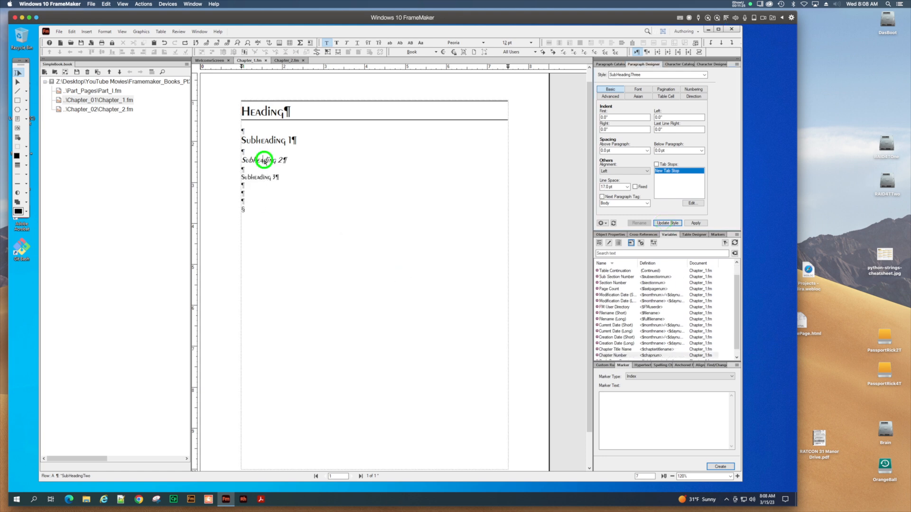
pyautogui.click(602, 197)
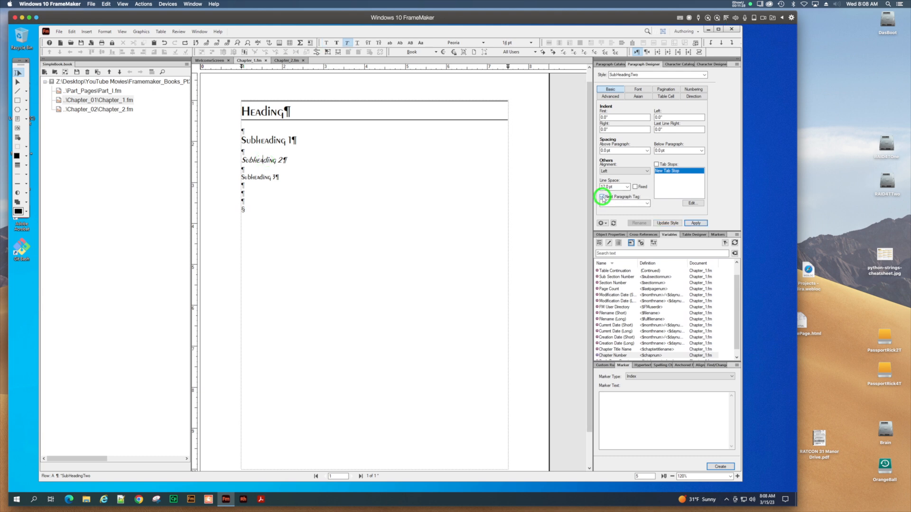
pyautogui.click(647, 203)
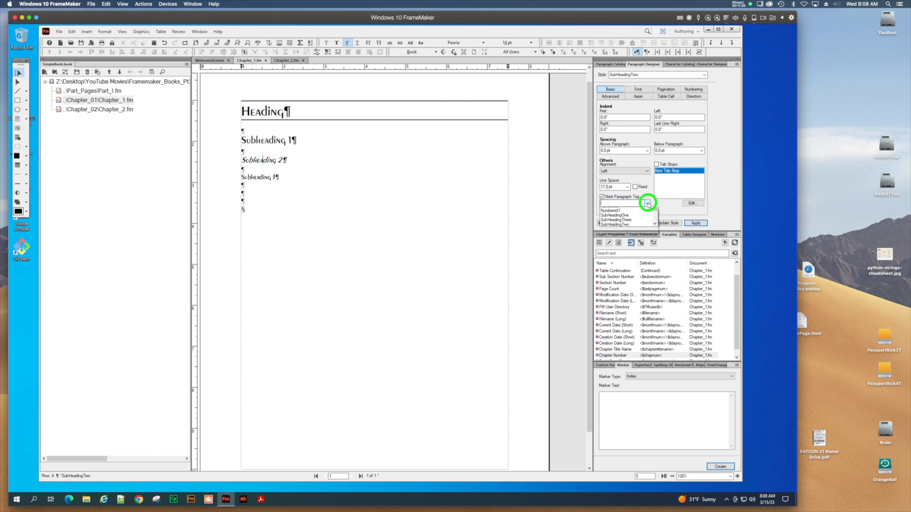
pyautogui.click(620, 211)
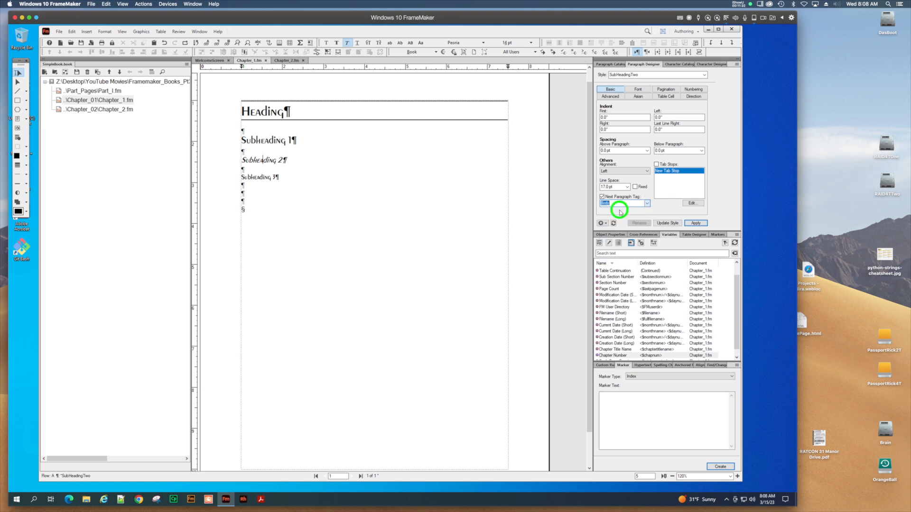
pyautogui.click(696, 223)
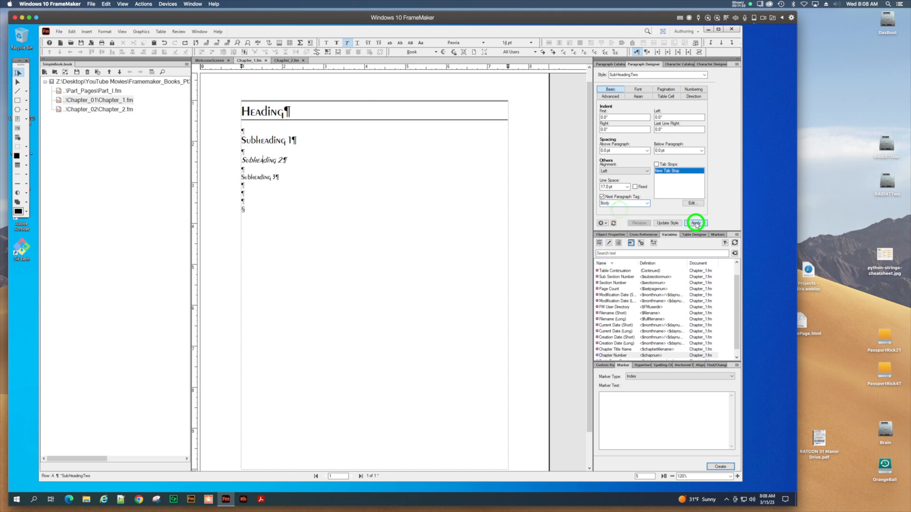
pyautogui.click(662, 223)
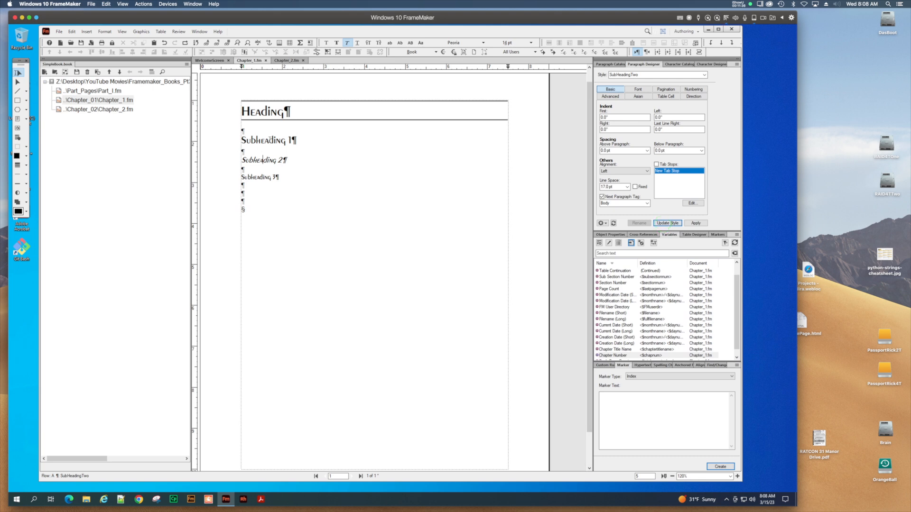
# Set the next paragraph tag of the SubHeadingOne style to Body, update the style, and check the settings of the heading and subheading lines
pyautogui.click(269, 140)
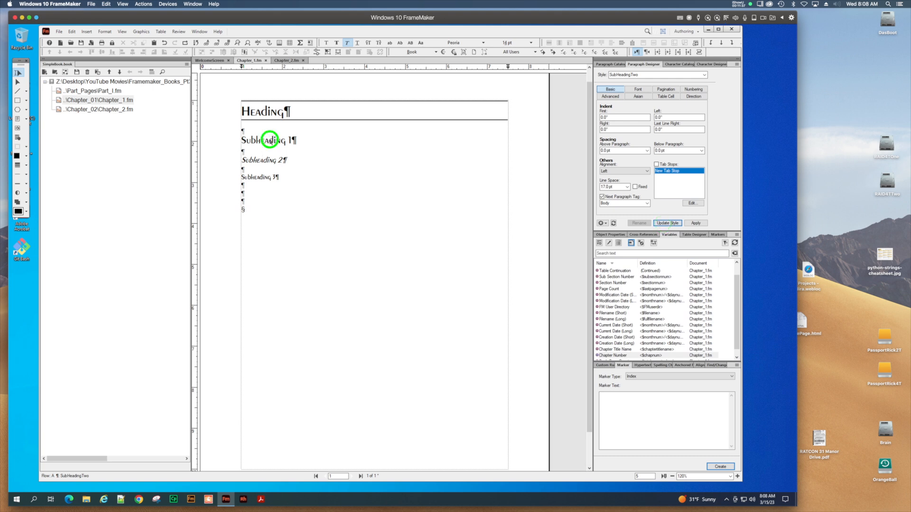
pyautogui.click(602, 197)
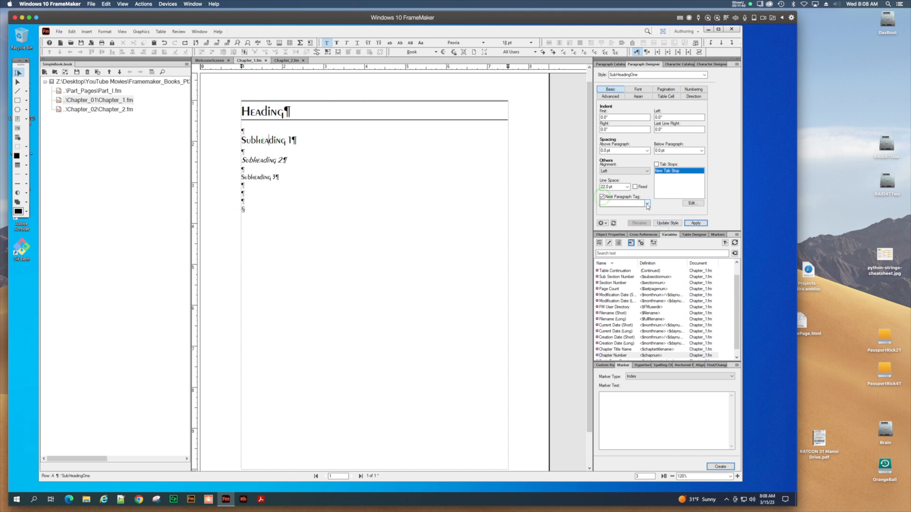
pyautogui.click(647, 204)
pyautogui.click(629, 209)
pyautogui.click(667, 223)
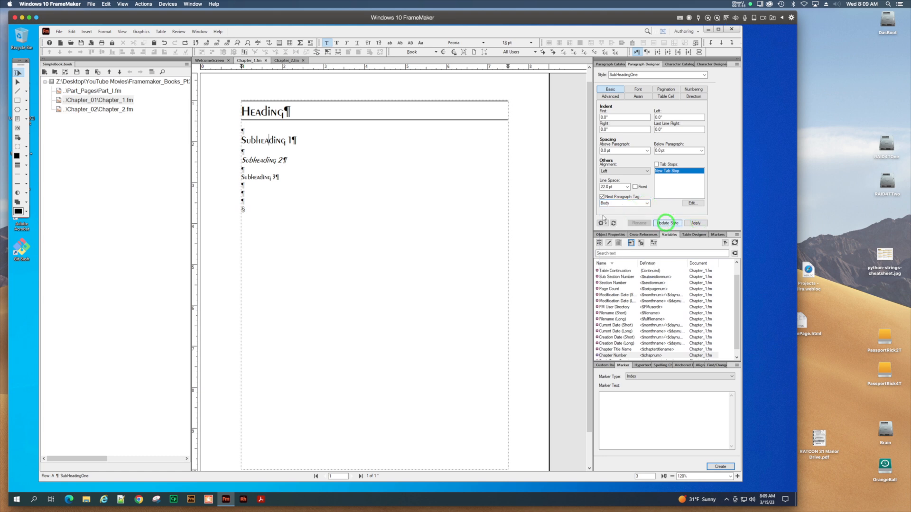
pyautogui.click(272, 113)
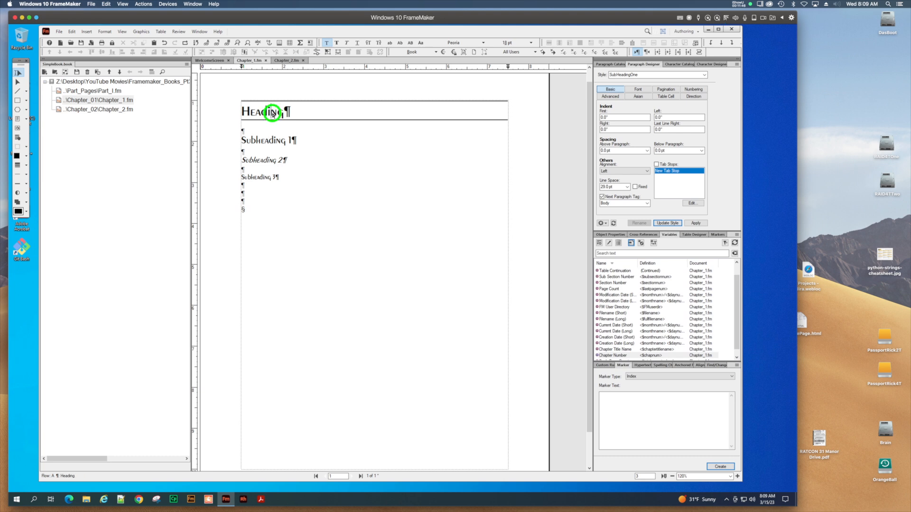
pyautogui.click(251, 142)
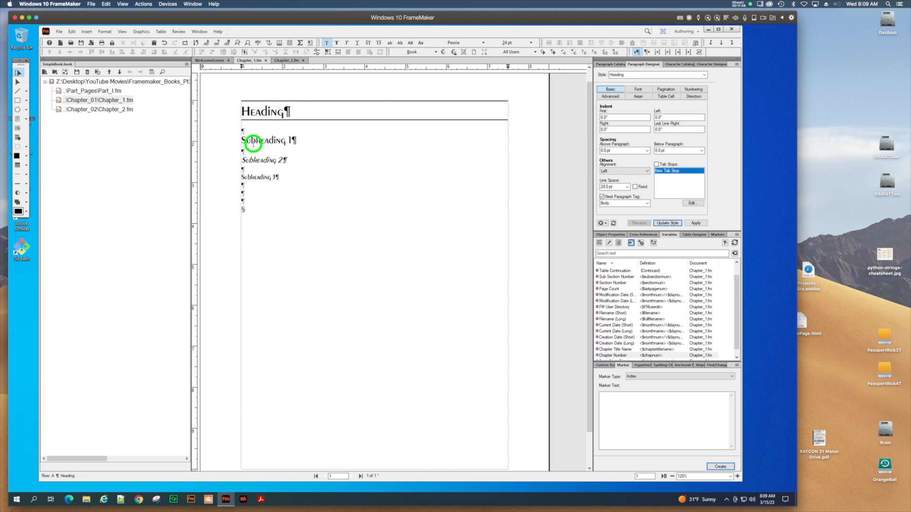
pyautogui.click(261, 160)
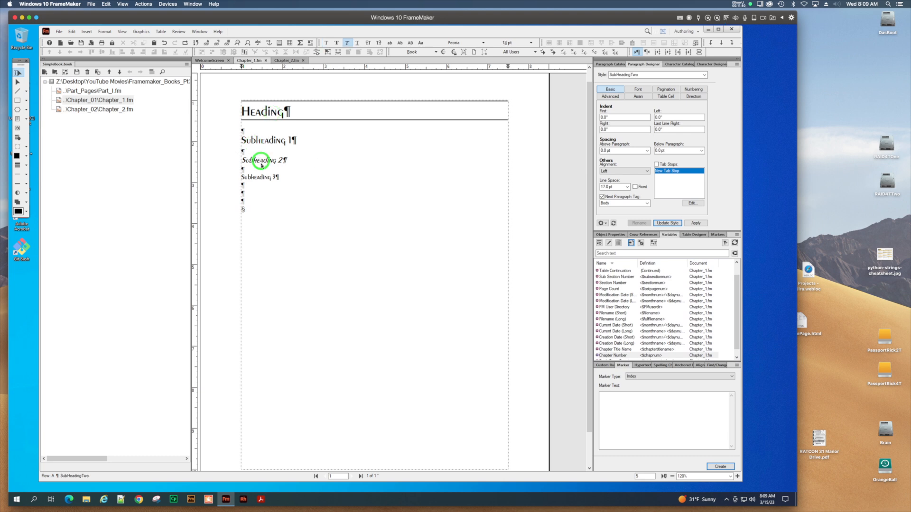
pyautogui.click(261, 177)
# Copy the block from Heading through Subheading 3 and paste it twice at the last empty paragraph of Chapter_1.fm
pyautogui.moveTo(243, 112); pyautogui.dragTo(296, 188)
pyautogui.hotkey('ctrl', 'c')
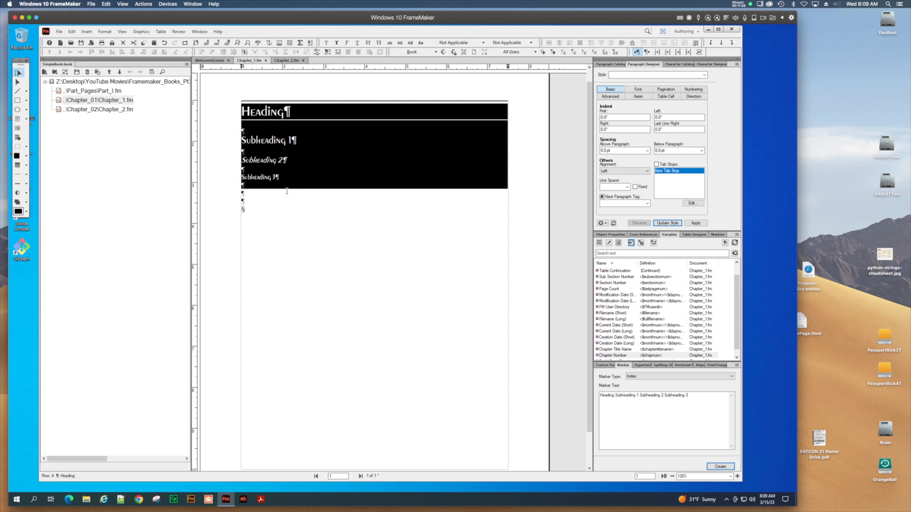
pyautogui.click(274, 202)
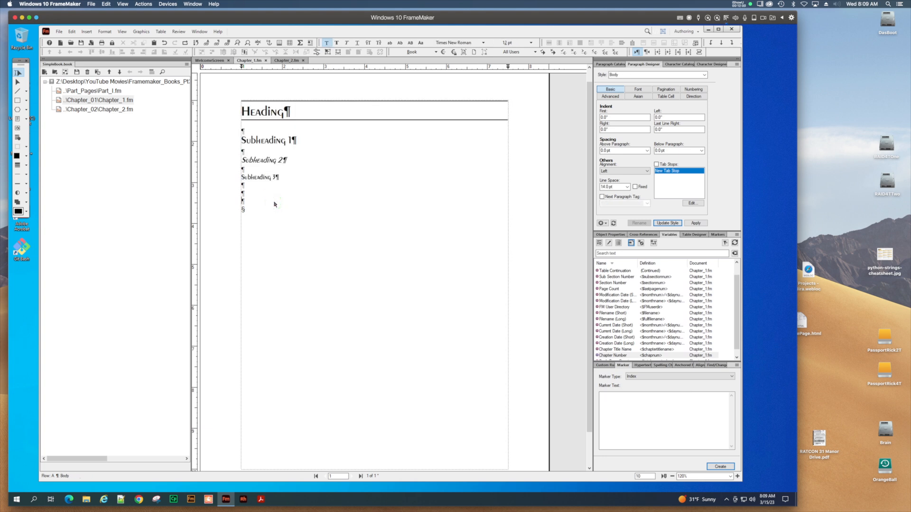
pyautogui.hotkey('ctrl', 'v')
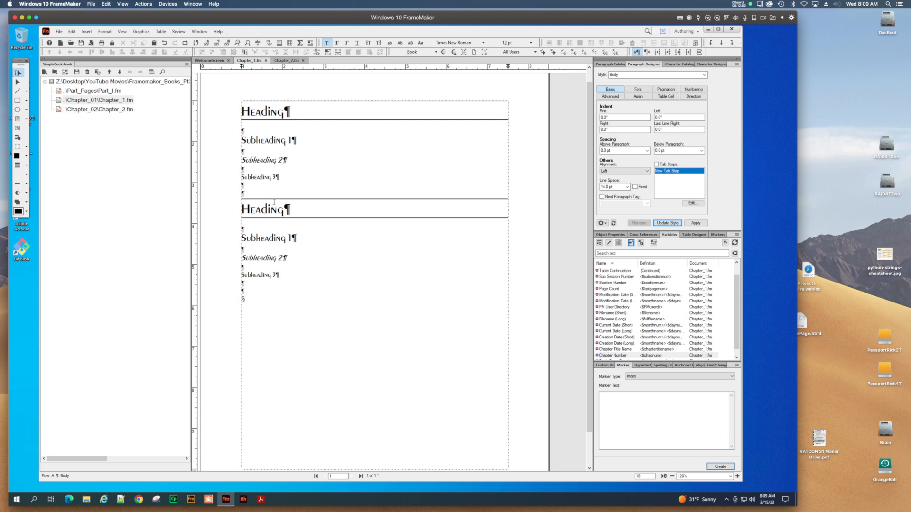
pyautogui.hotkey('ctrl', 'v')
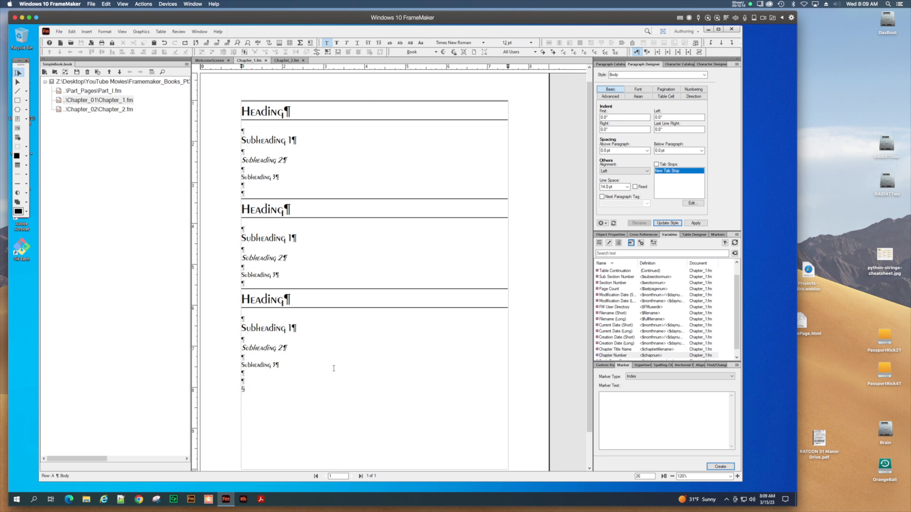
# Start creating a table of contents for the whole SimpleBook.book
pyautogui.click(101, 83)
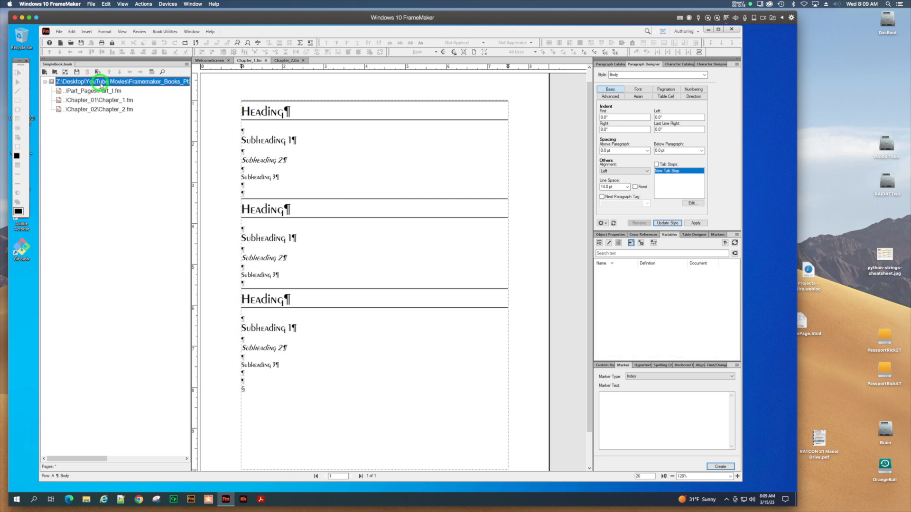
pyautogui.rightClick(101, 84)
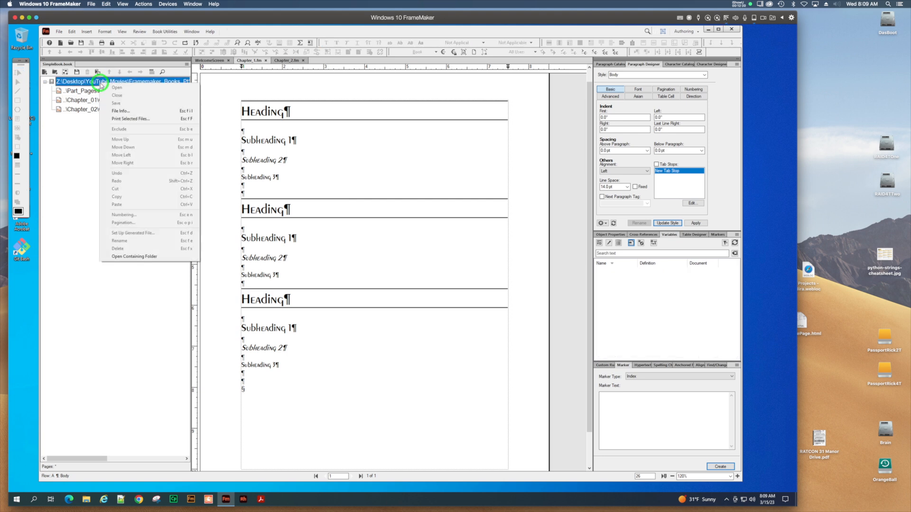
pyautogui.click(54, 182)
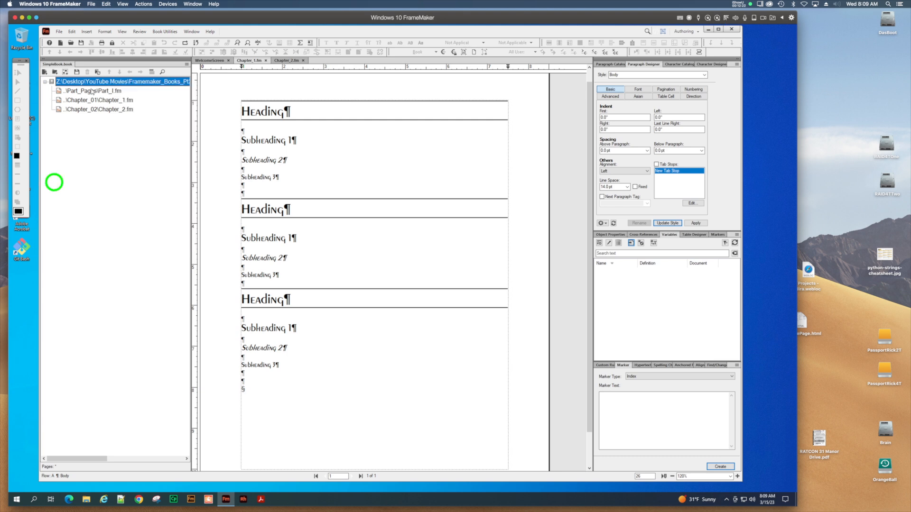
pyautogui.click(87, 31)
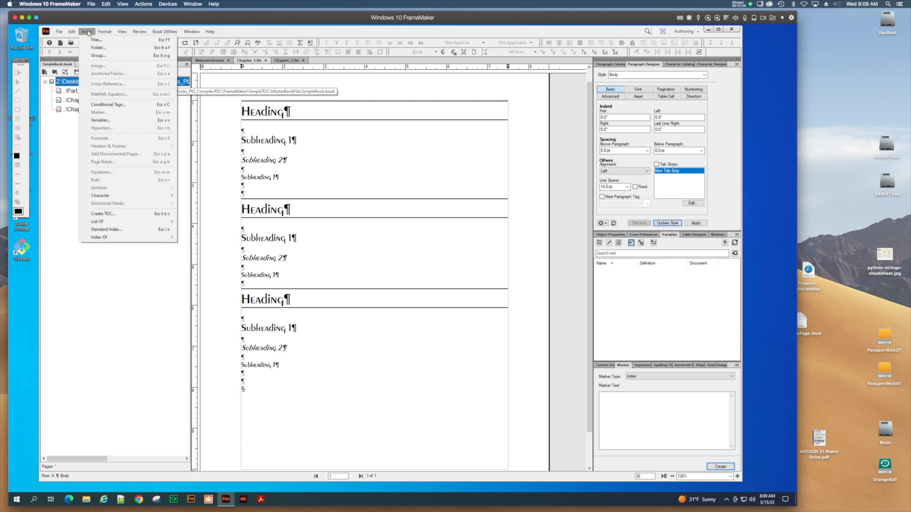
pyautogui.click(108, 214)
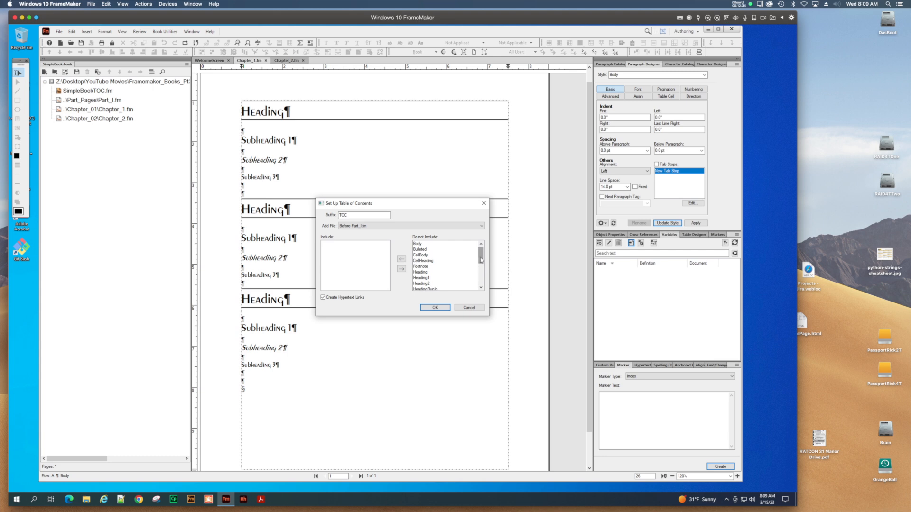
# Include the Heading, SubHeadingOne, SubHeadingTwo and SubHeadingThree styles in the table of contents and accept the setup
pyautogui.click(481, 259)
pyautogui.moveTo(481, 257); pyautogui.dragTo(481, 260)
pyautogui.click(424, 266)
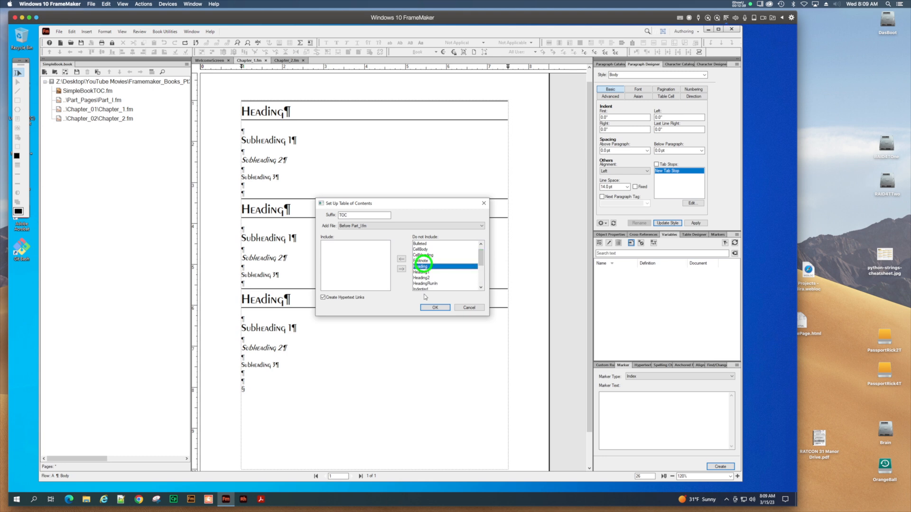
pyautogui.click(401, 259)
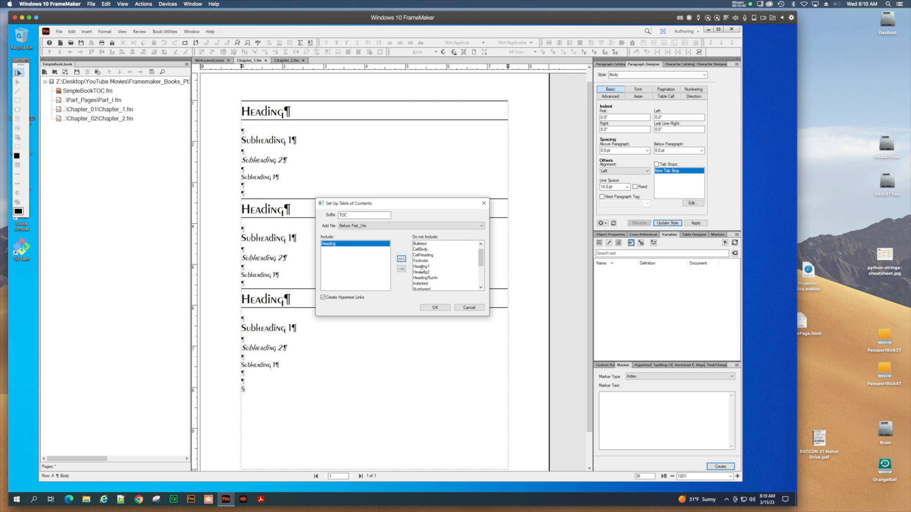
pyautogui.scroll(-3, 421, 268)
pyautogui.click(421, 267)
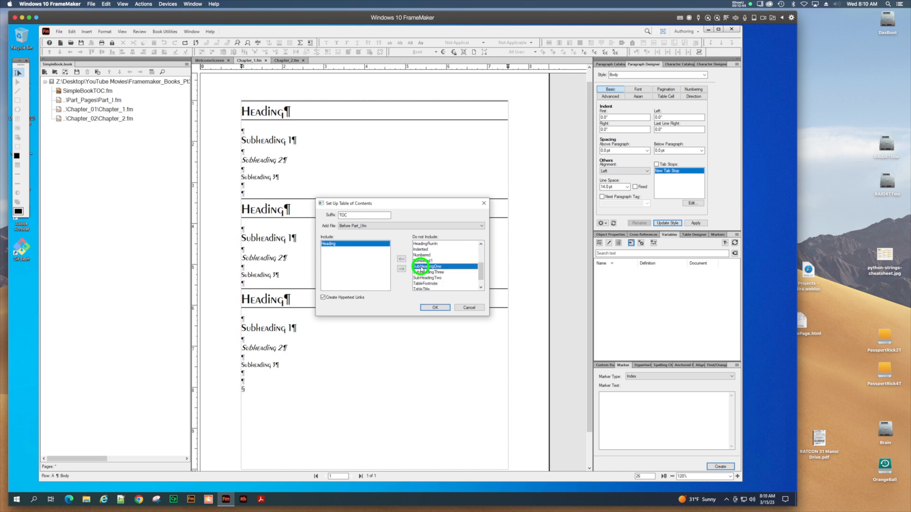
pyautogui.click(401, 258)
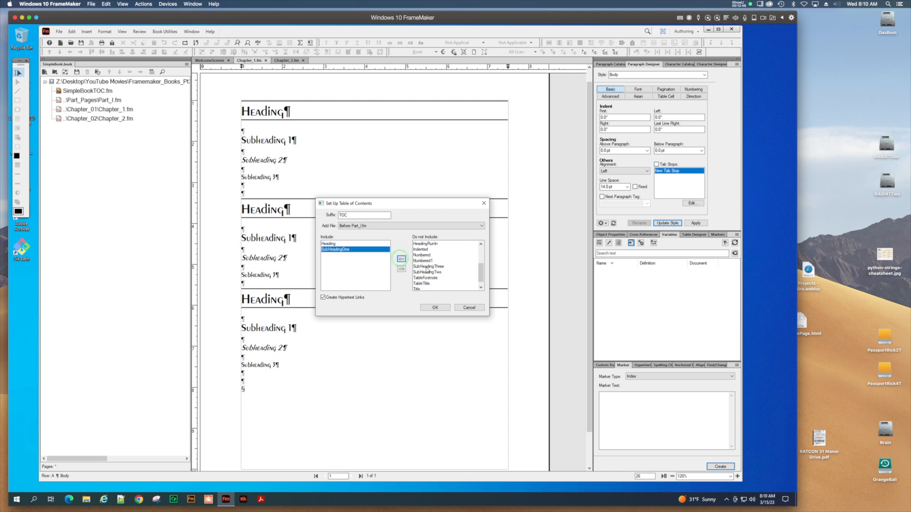
pyautogui.click(427, 272)
pyautogui.click(401, 259)
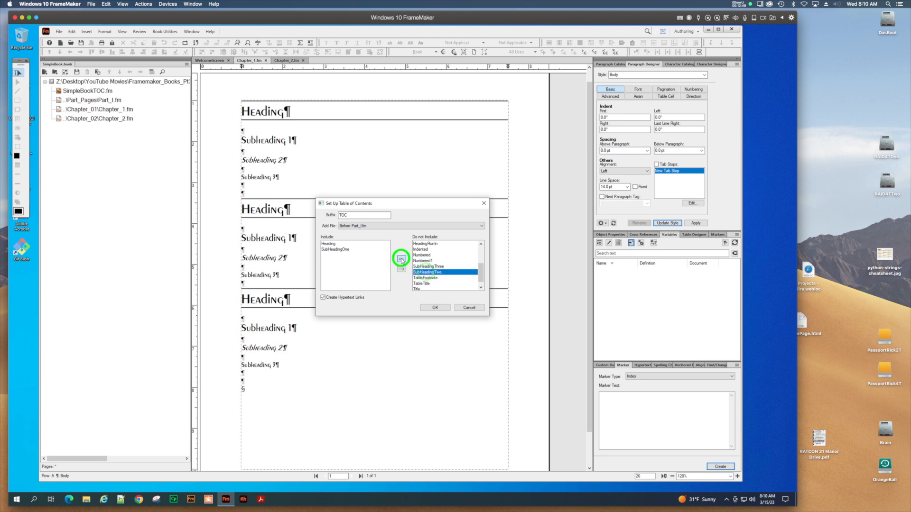
pyautogui.click(427, 266)
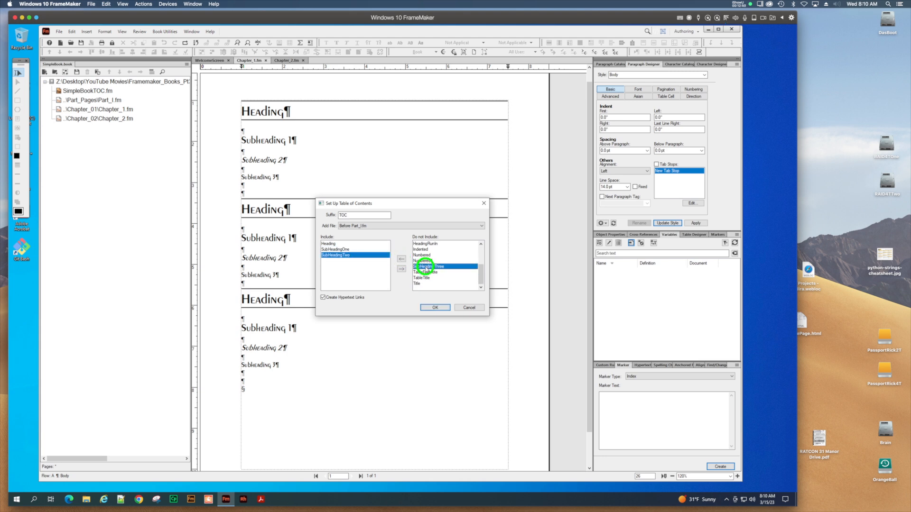
pyautogui.click(401, 260)
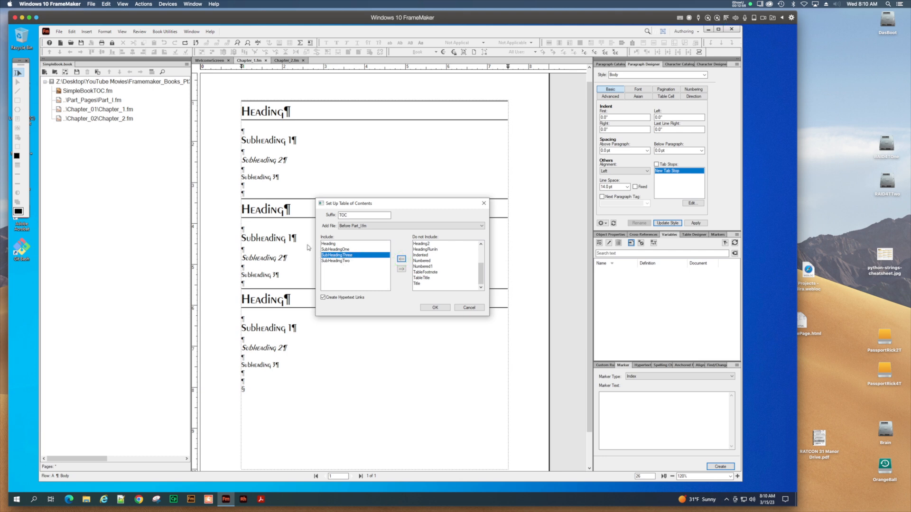
pyautogui.click(434, 308)
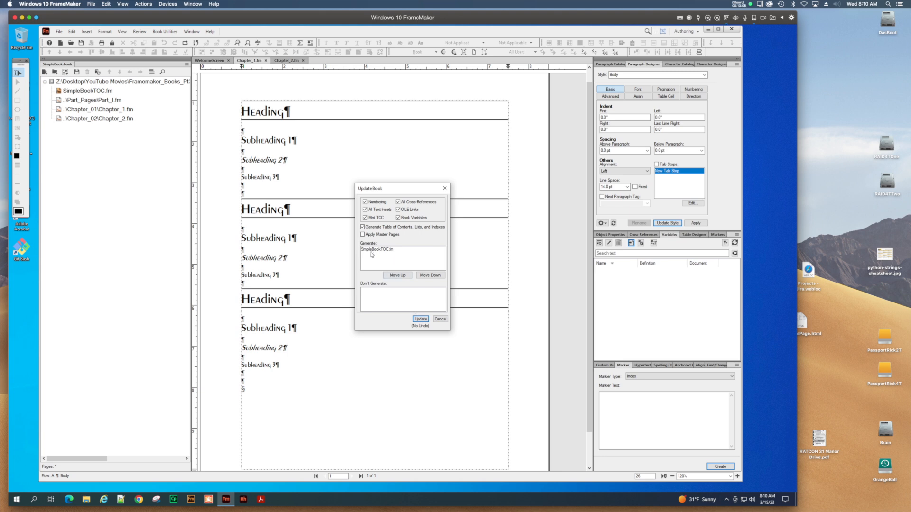
# Update the book to generate the table of contents and open SimpleBookTOC.fm
pyautogui.click(421, 319)
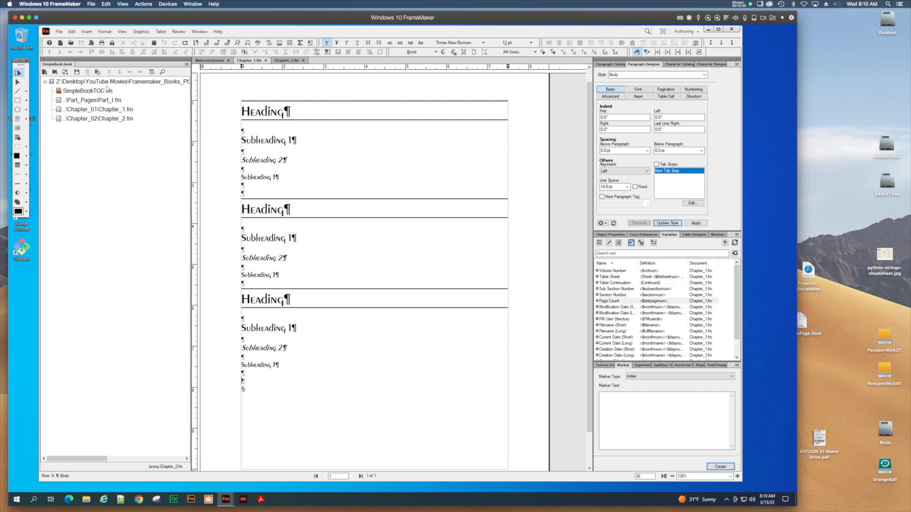
pyautogui.click(103, 92)
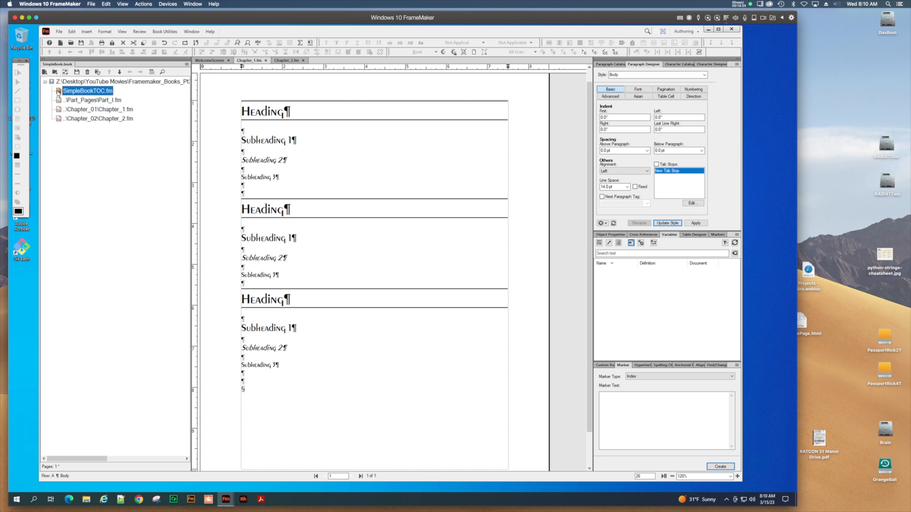
pyautogui.doubleClick(58, 91)
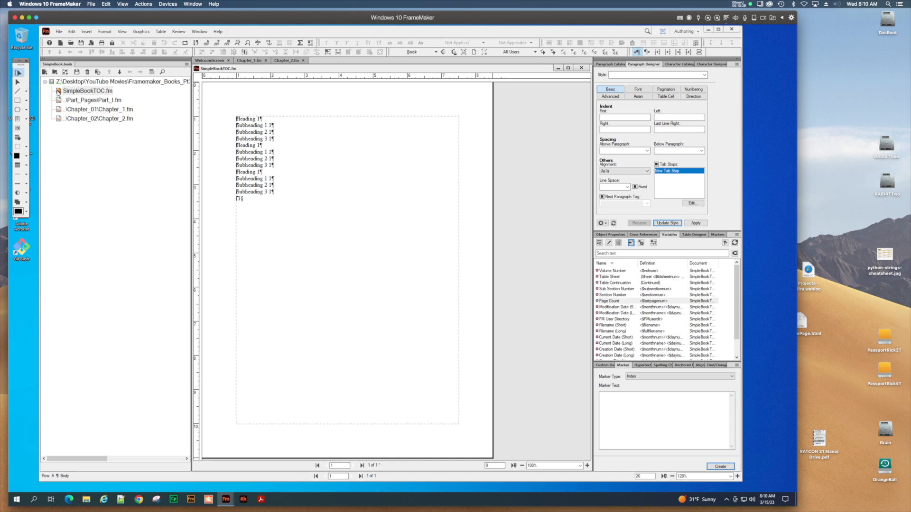
# Switch from the table of contents to the Chapter_1.fm document
pyautogui.click(99, 110)
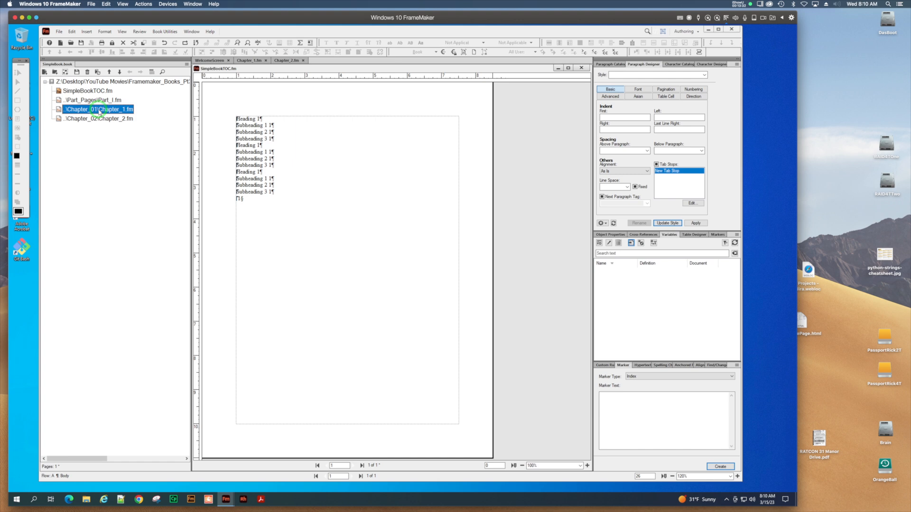
pyautogui.click(248, 60)
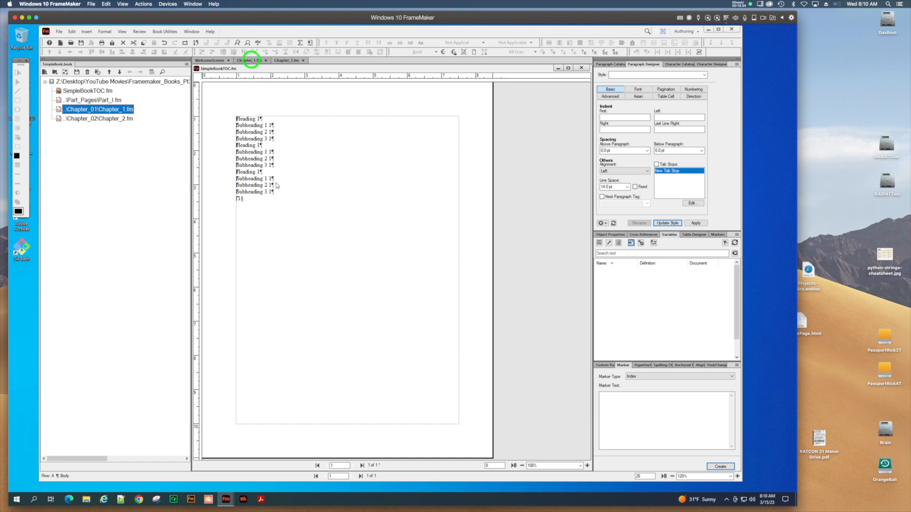
pyautogui.click(256, 61)
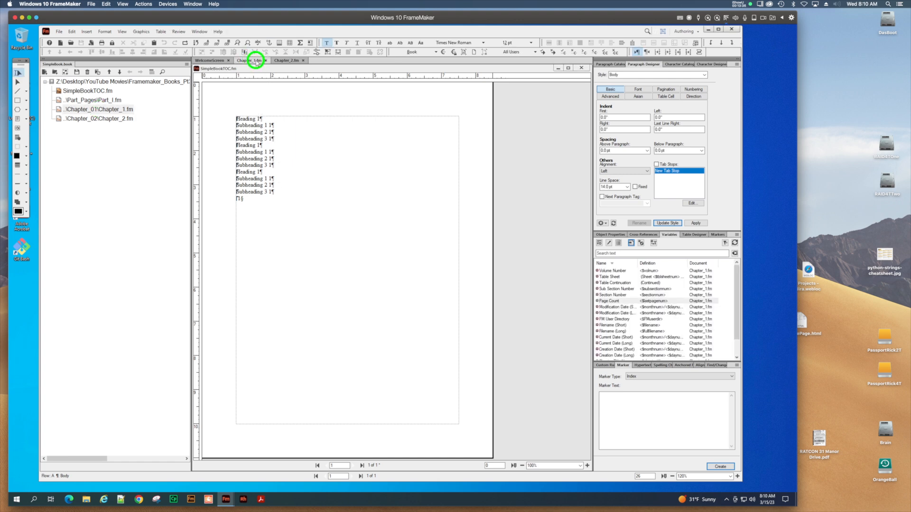
# Dock the floating SimpleBookTOC.fm window alongside the open chapter documents
pyautogui.click(256, 62)
pyautogui.click(85, 110)
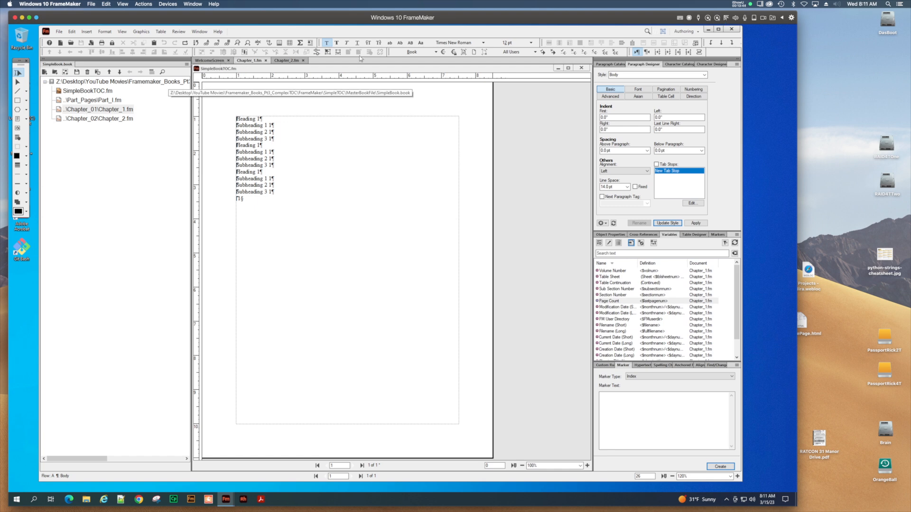
pyautogui.click(289, 62)
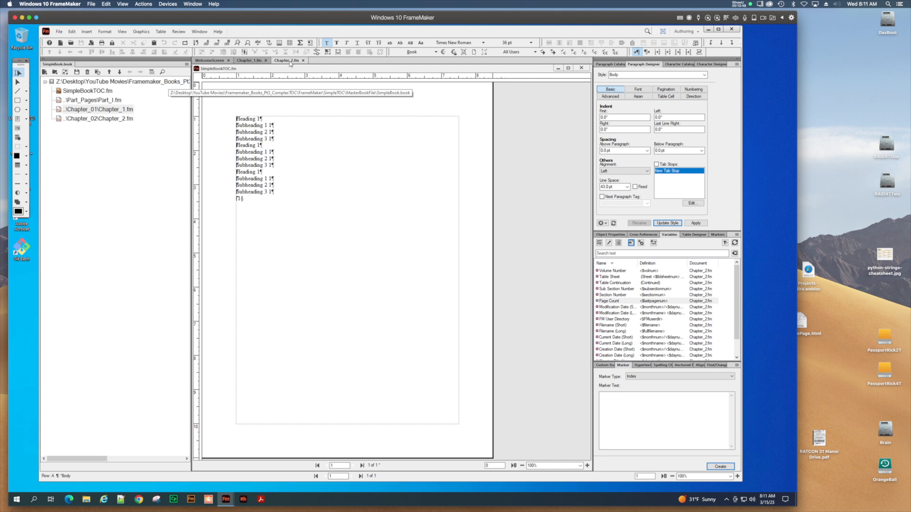
pyautogui.click(292, 61)
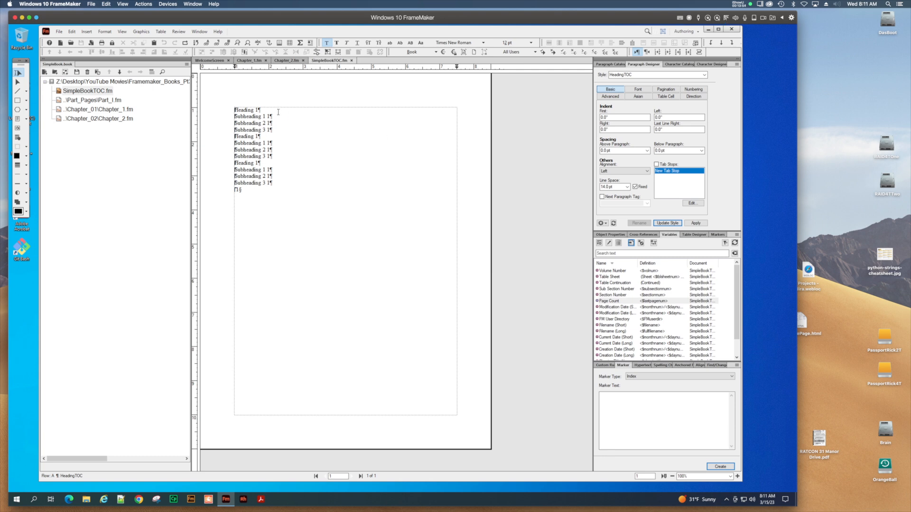
# Compare the entries in SimpleBookTOC.fm with the headings and subheadings in Chapter_1.fm
pyautogui.moveTo(278, 112)
pyautogui.mouseDown()
pyautogui.moveTo(295, 185)
pyautogui.moveTo(296, 169)
pyautogui.mouseUp()
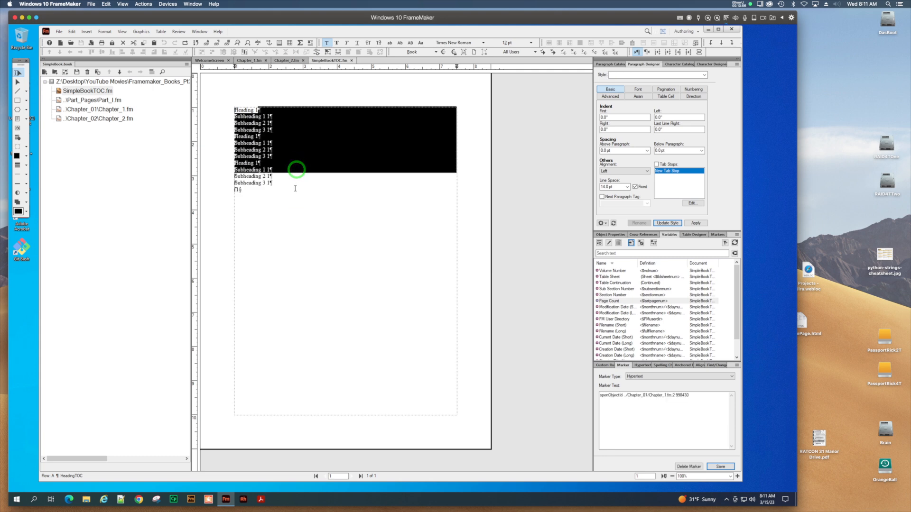
pyautogui.click(295, 185)
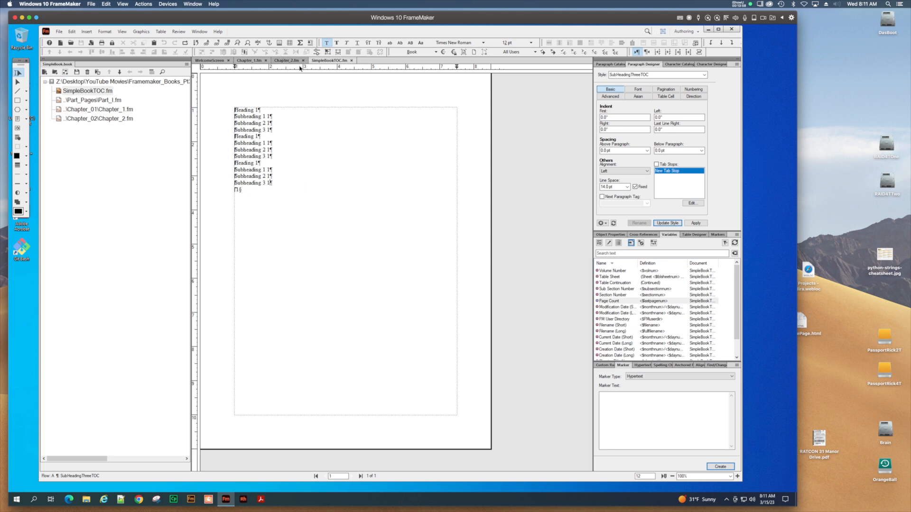
pyautogui.click(251, 61)
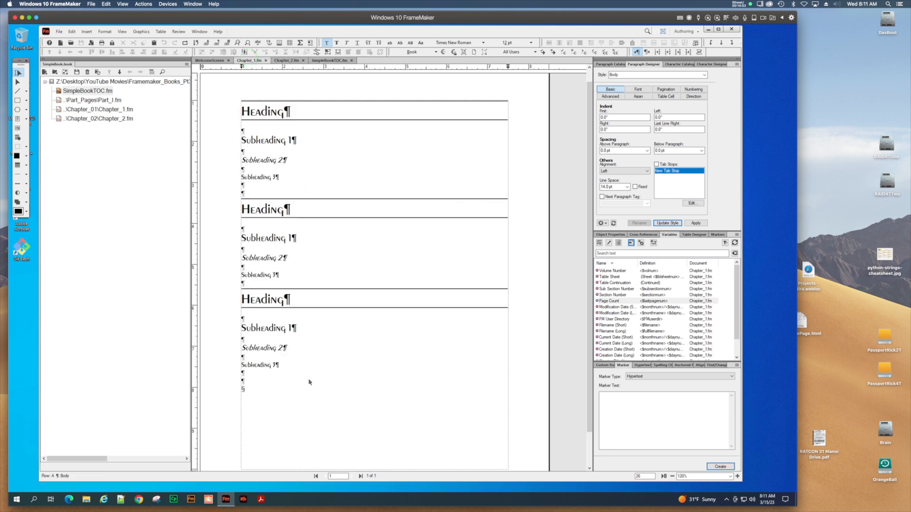
pyautogui.click(336, 60)
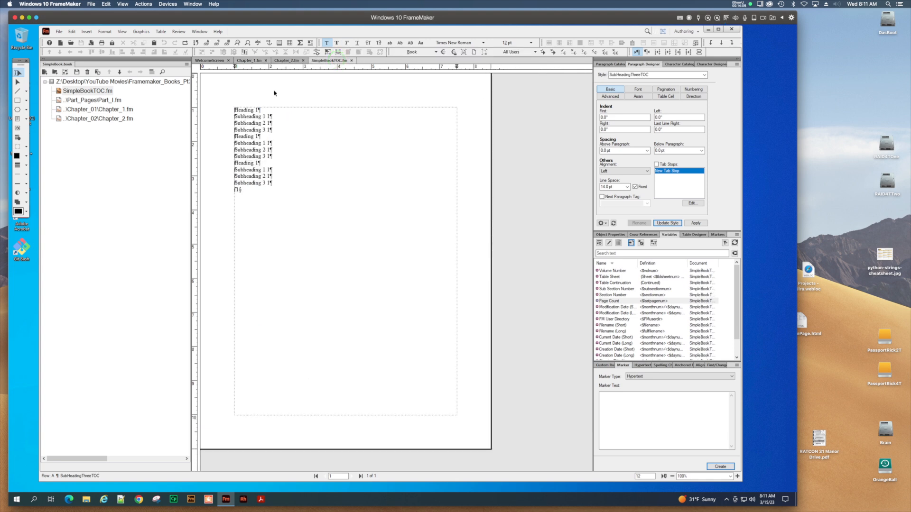
pyautogui.moveTo(268, 114); pyautogui.dragTo(274, 199)
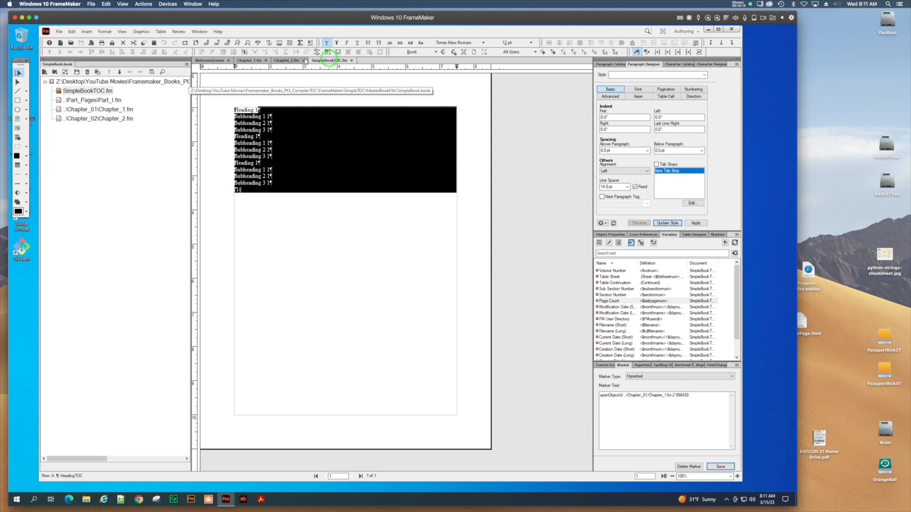
# Close Chapter_2.fm and the WelcomeScreen, and move SimpleBookTOC.fm ahead of Chapter_1.fm in the document order
pyautogui.click(304, 60)
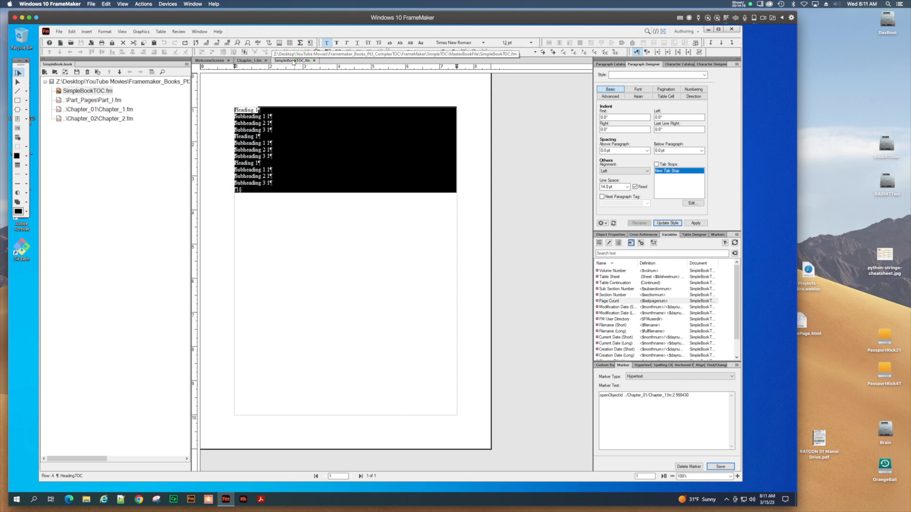
pyautogui.moveTo(292, 61); pyautogui.dragTo(249, 61)
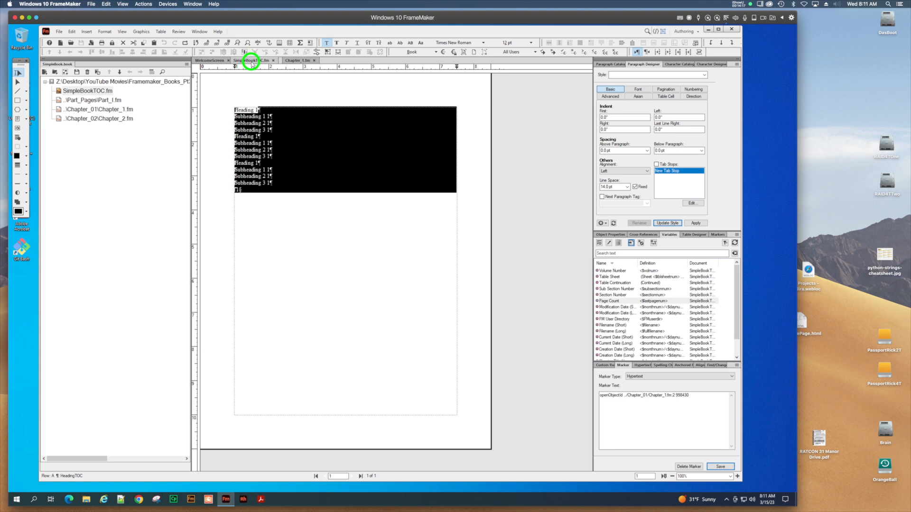
pyautogui.click(228, 60)
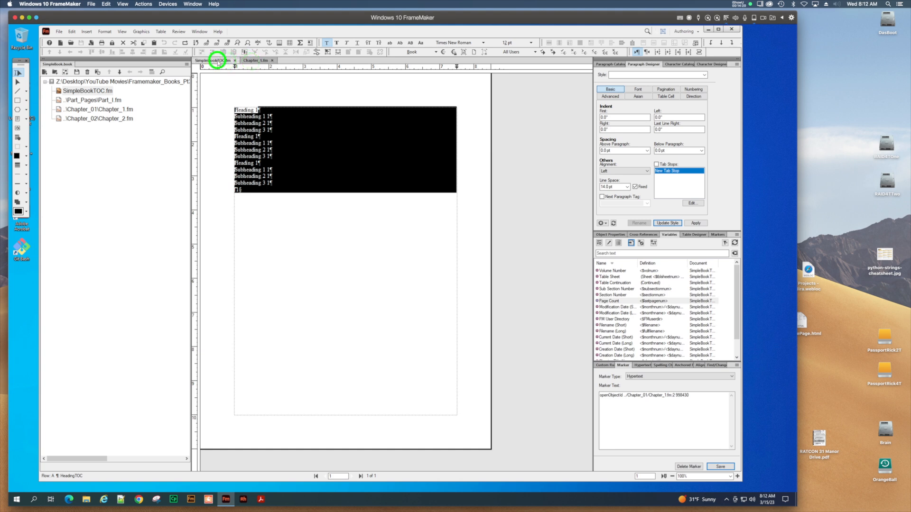
pyautogui.click(269, 252)
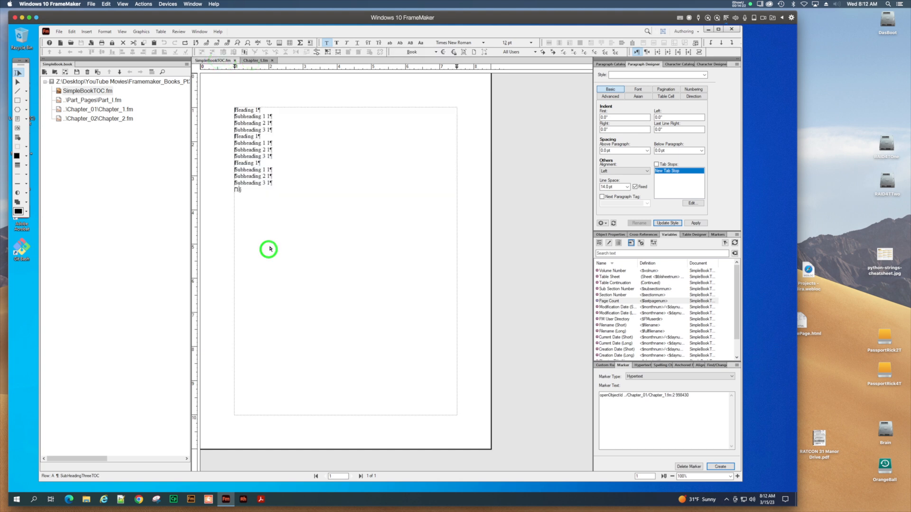
# Check in the Paragraph Catalog which styles the first Heading, Subheading 1 and Subheading 2 entries of the table of contents use
pyautogui.click(611, 65)
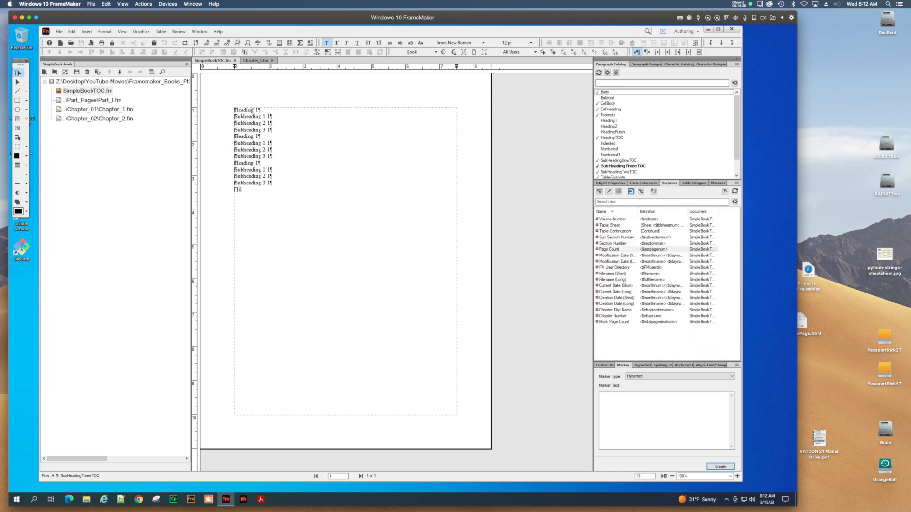
pyautogui.click(252, 109)
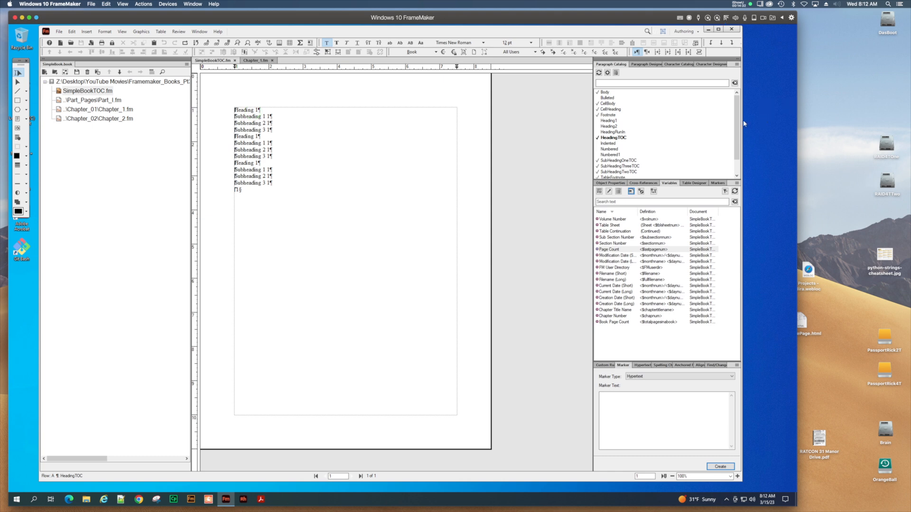
pyautogui.moveTo(738, 128)
pyautogui.mouseDown()
pyautogui.moveTo(740, 142)
pyautogui.moveTo(739, 116)
pyautogui.mouseUp()
pyautogui.click(264, 117)
pyautogui.moveTo(736, 145); pyautogui.dragTo(737, 157)
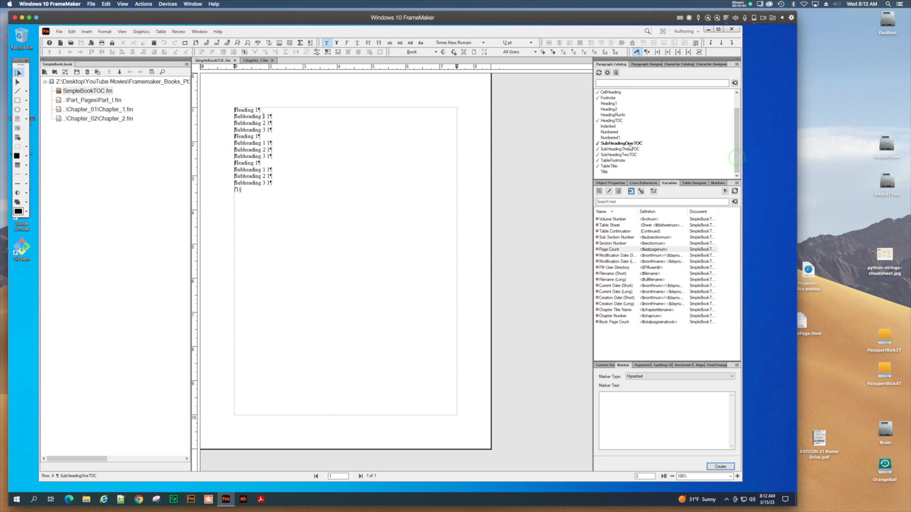
pyautogui.click(247, 123)
# Examine the page numbers after the first Heading and Subheading 1 entries in the table of contents at 150% zoom
pyautogui.doubleClick(256, 109)
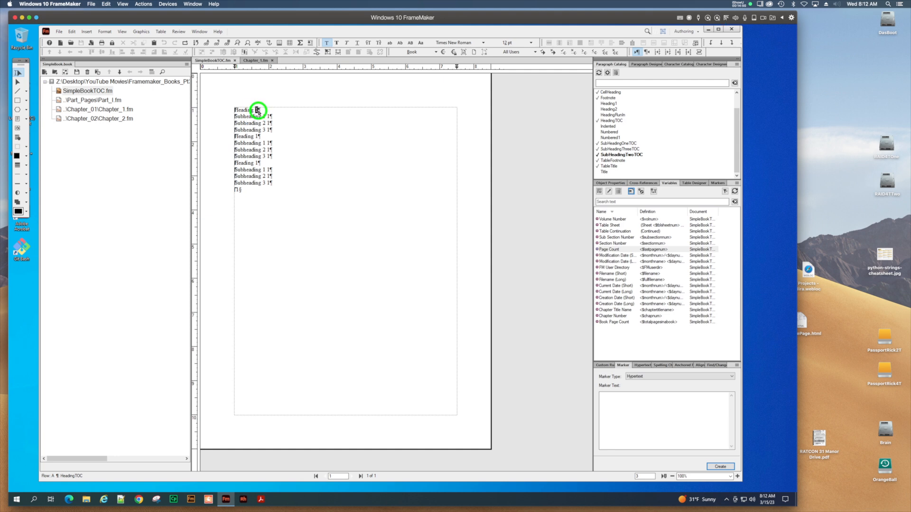
pyautogui.click(737, 476)
pyautogui.click(736, 476)
pyautogui.click(737, 476)
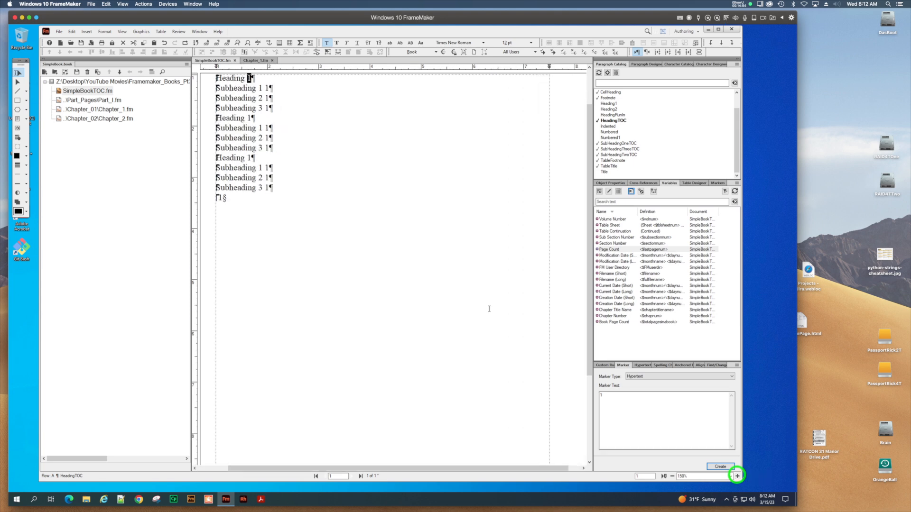
pyautogui.scroll(2, 482, 305)
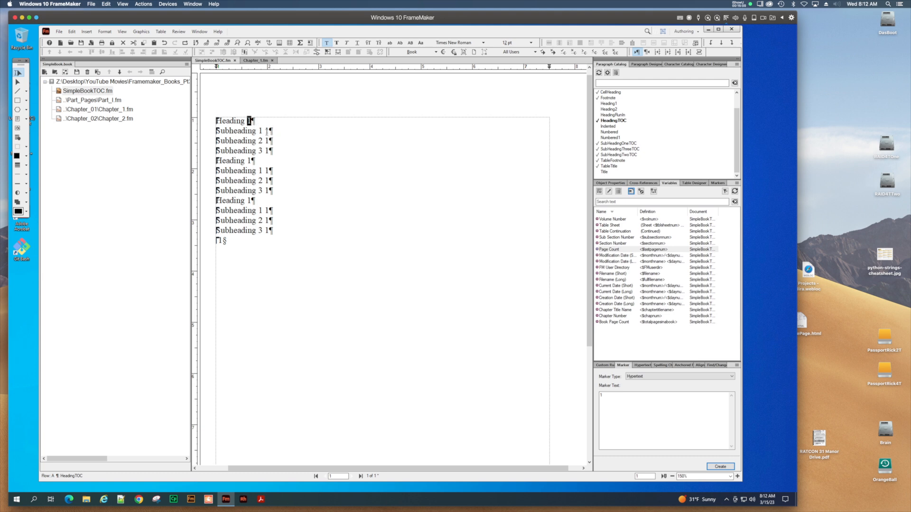
pyautogui.moveTo(243, 130); pyautogui.dragTo(268, 135)
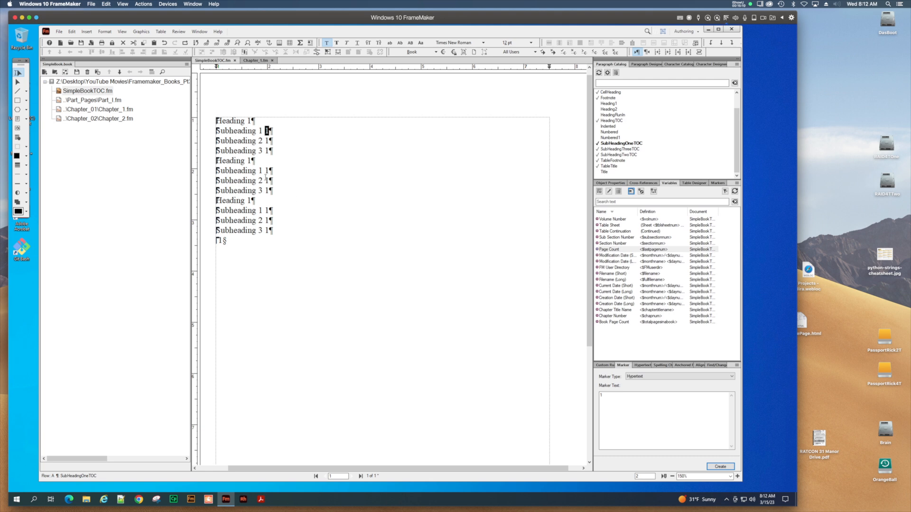
# Compare the paragraph style of the first Heading in Chapter_1.fm with that of its entry in SimpleBookTOC.fm
pyautogui.click(234, 142)
pyautogui.click(261, 60)
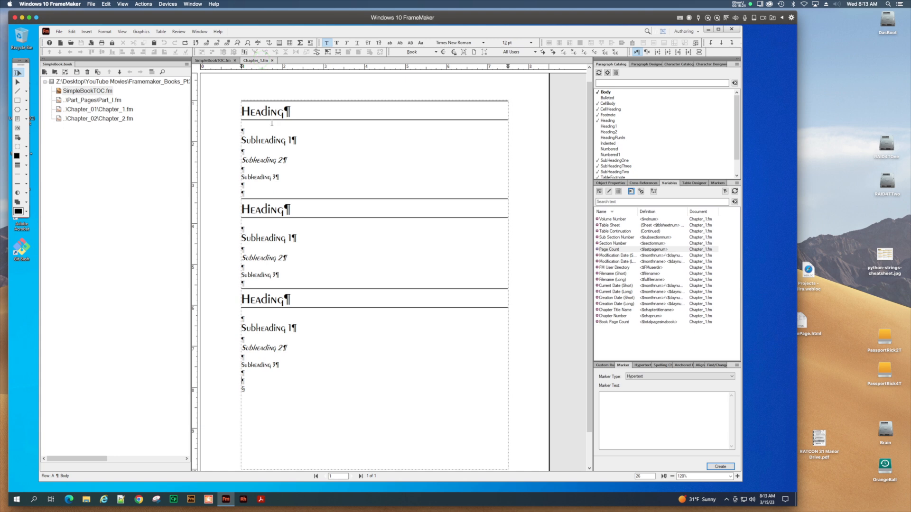
pyautogui.click(271, 112)
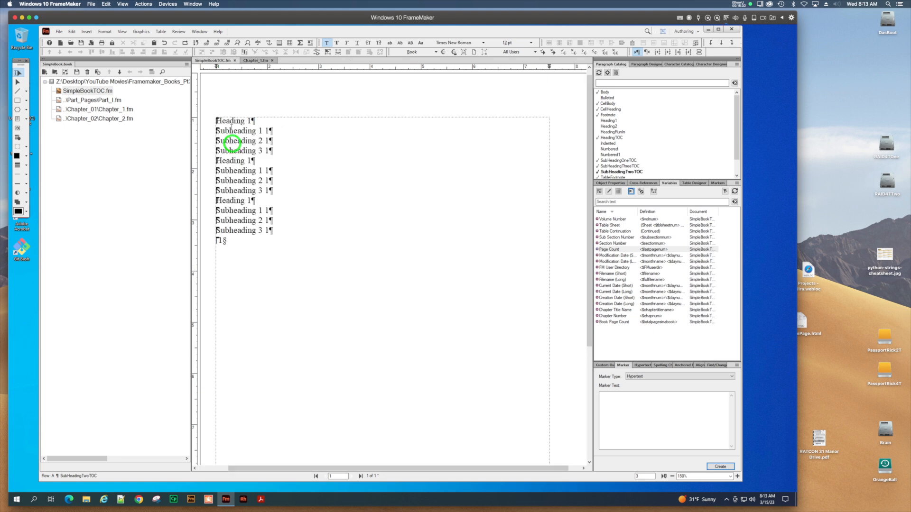
pyautogui.click(230, 120)
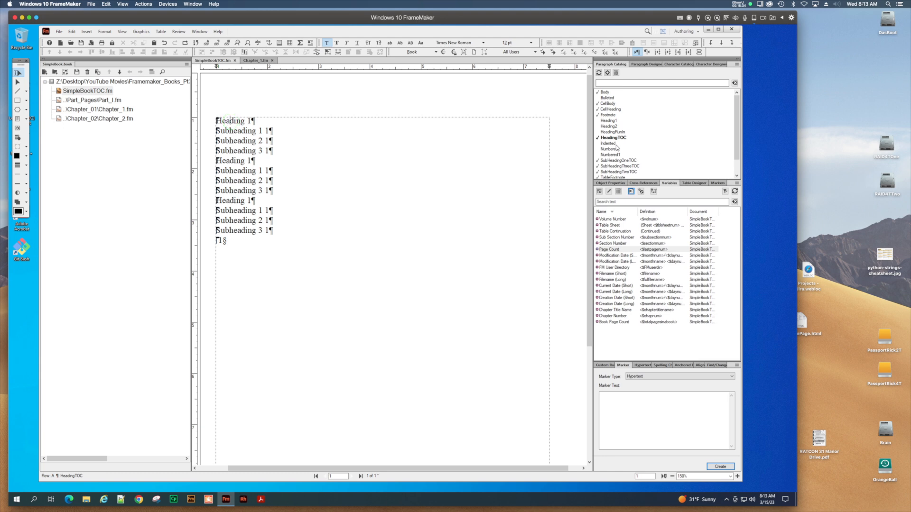
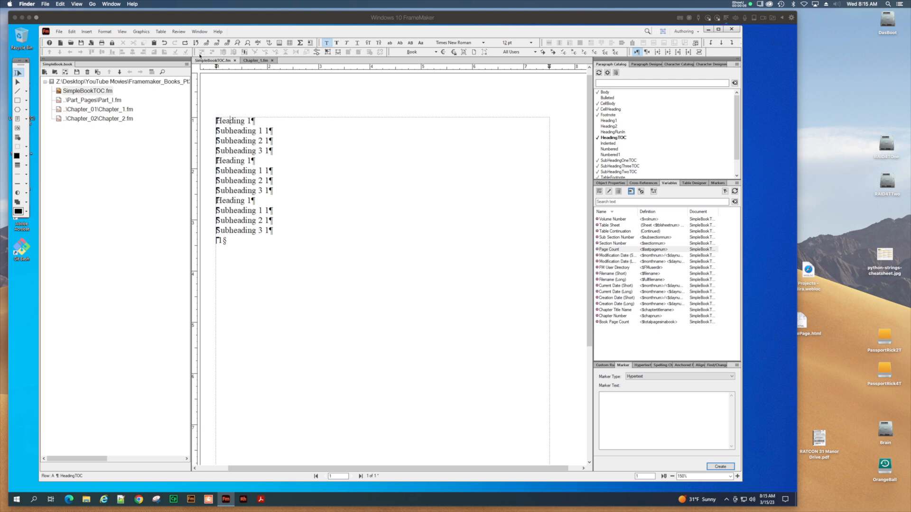
# Turn on paragraph autonumbering for the first Heading in Chapter_1.fm with the format H:<n+> and apply it
pyautogui.click(255, 61)
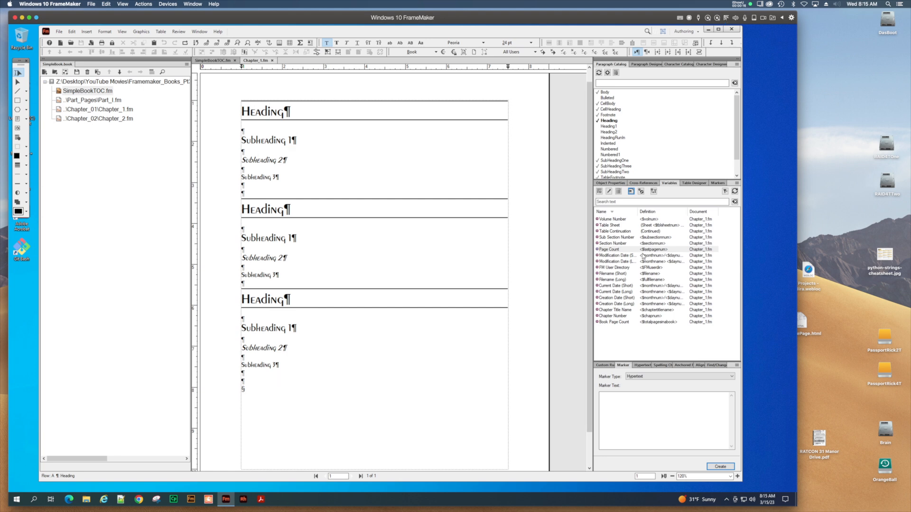
pyautogui.click(271, 112)
pyautogui.click(643, 65)
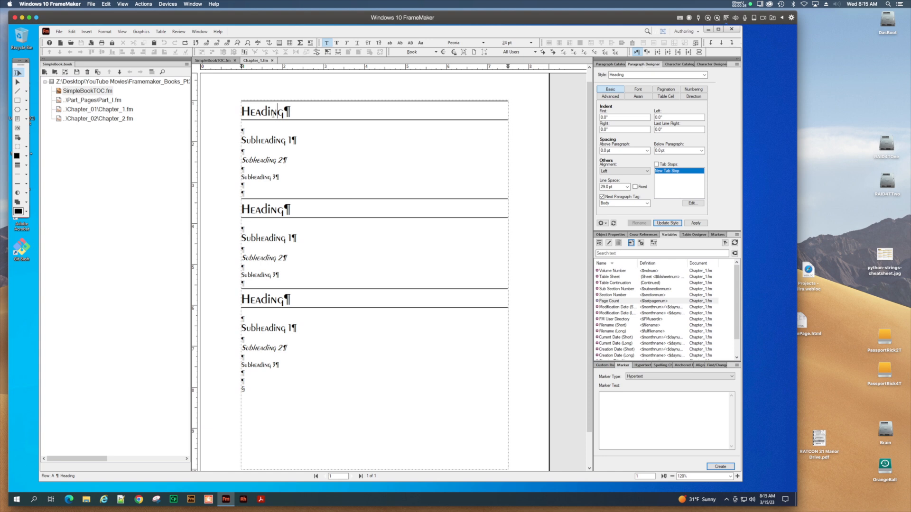
pyautogui.click(694, 90)
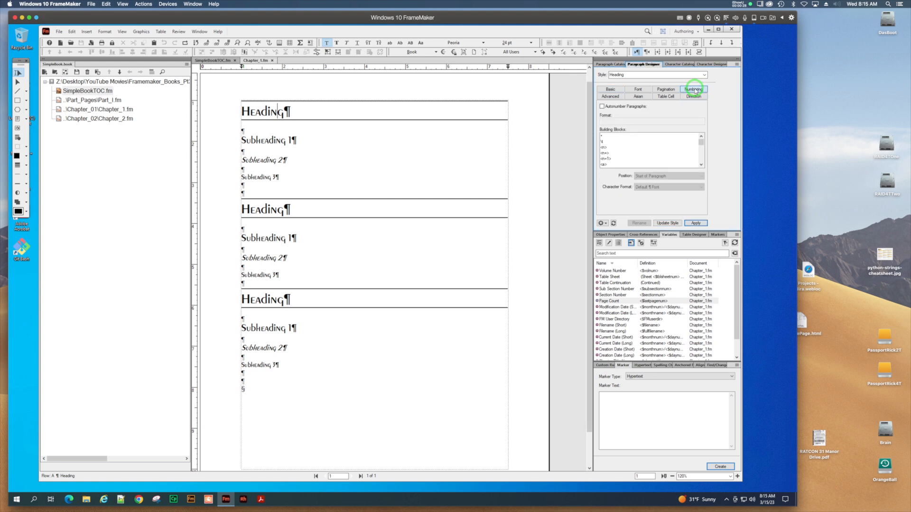
pyautogui.click(602, 109)
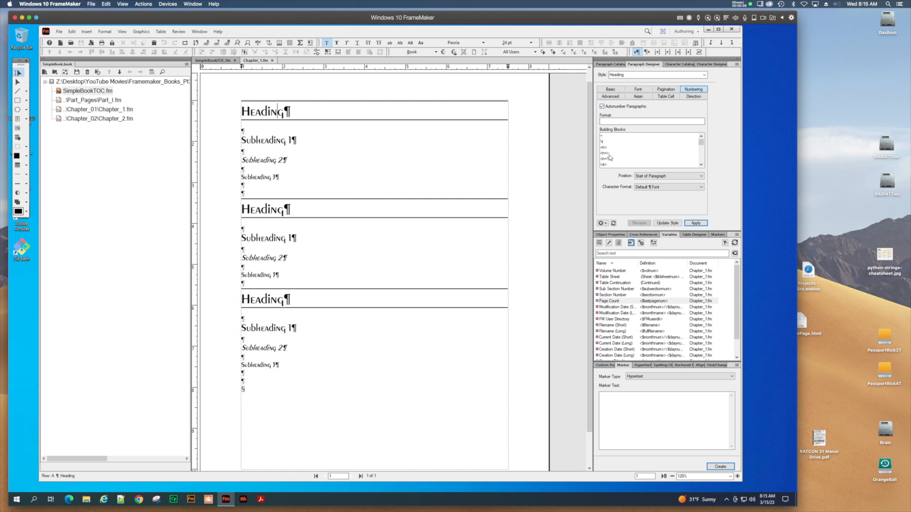
pyautogui.click(606, 122)
pyautogui.click(609, 121)
pyautogui.write('H:')
pyautogui.click(610, 155)
pyautogui.click(696, 223)
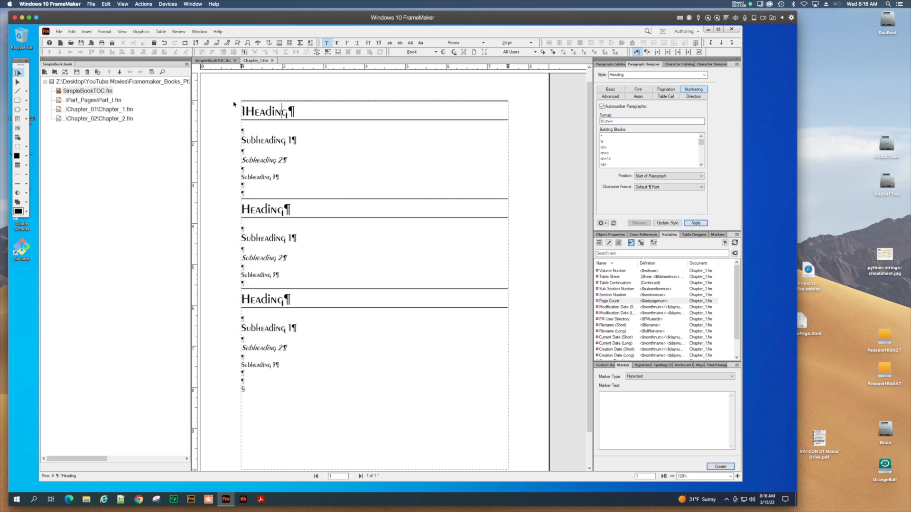
# Add a period and a space after the number in the Heading numbering format and update the Heading style throughout the document
pyautogui.click(620, 122)
pyautogui.click(695, 223)
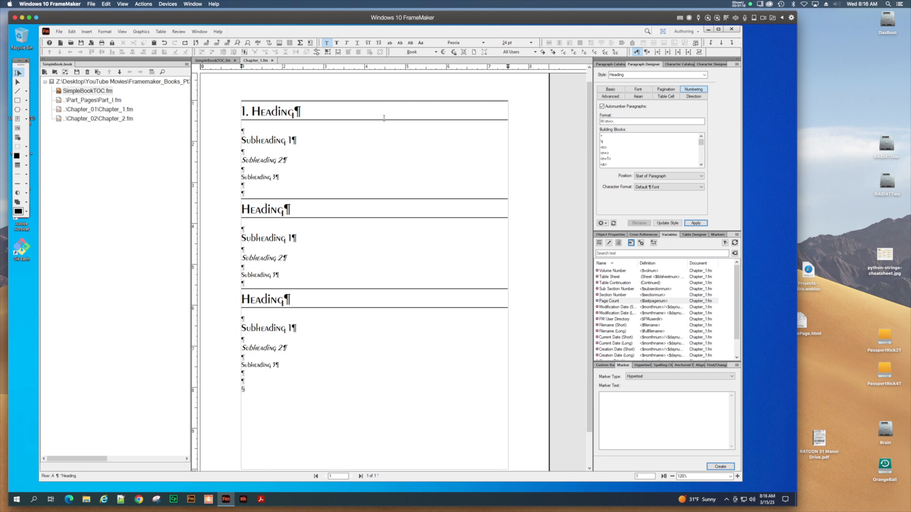
pyautogui.click(668, 222)
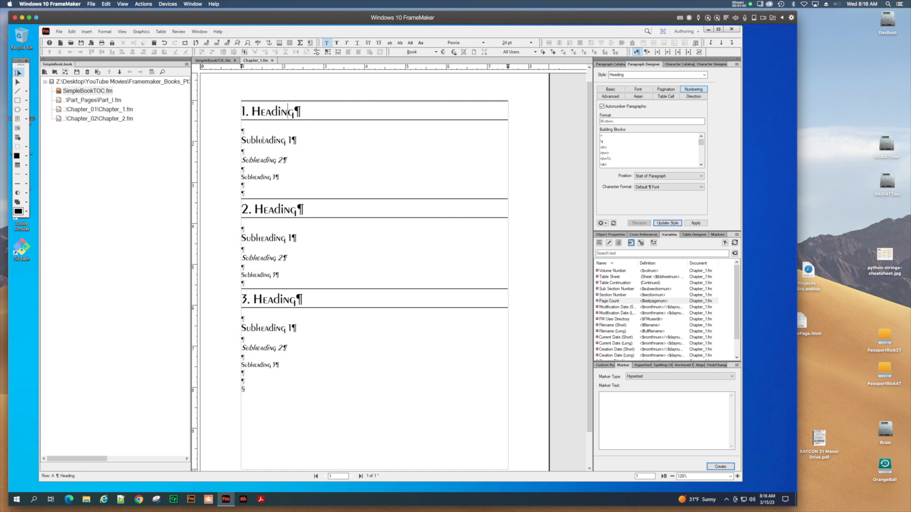
# Autonumber Subheading 1 with the format H:<n>.<n+> followed by a space, and update the SubHeadingOne style
pyautogui.click(261, 141)
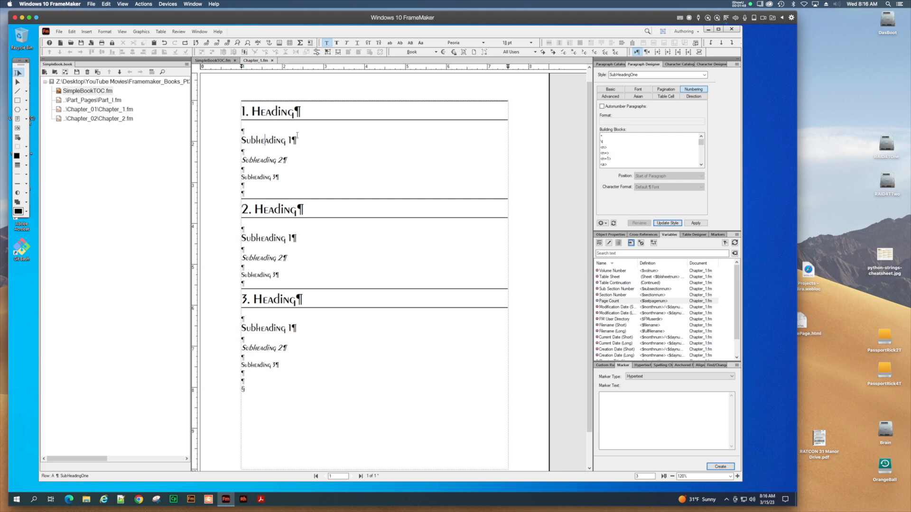
pyautogui.click(270, 141)
pyautogui.click(693, 89)
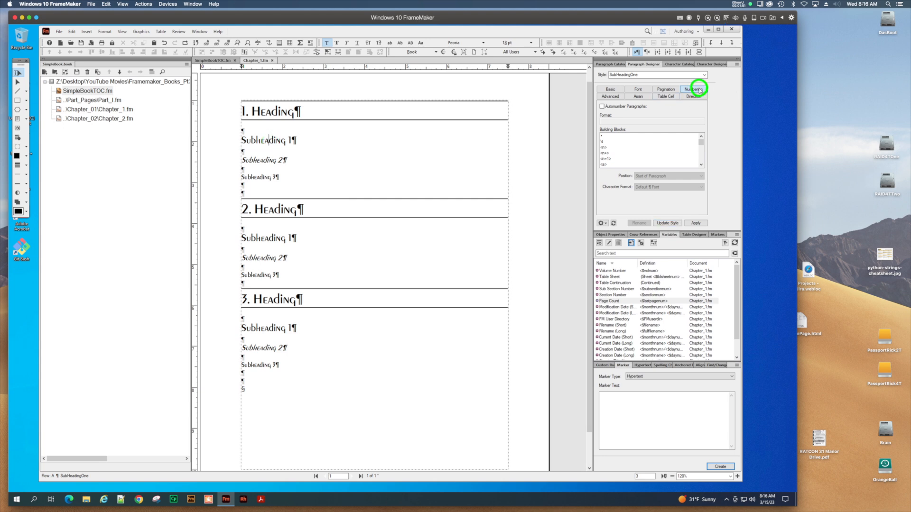
pyautogui.click(602, 107)
pyautogui.click(605, 122)
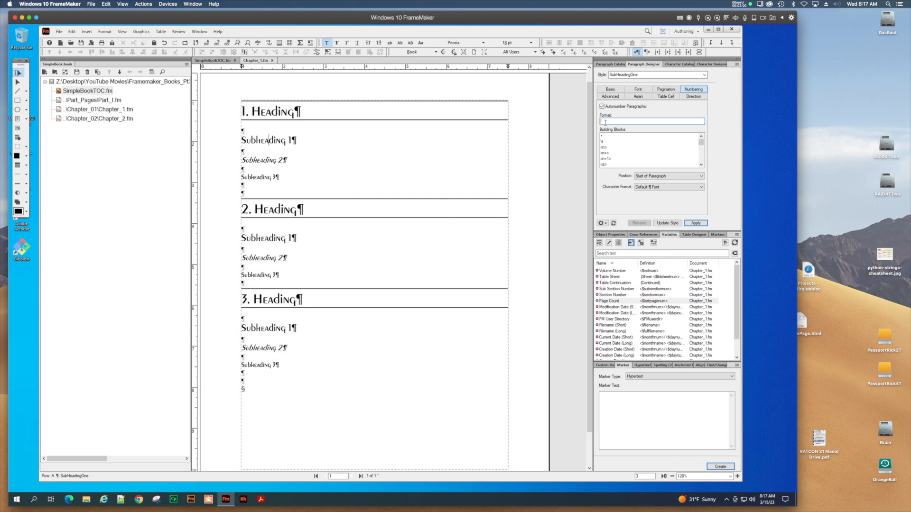
pyautogui.write('H:')
pyautogui.click(607, 148)
pyautogui.moveTo(701, 142); pyautogui.dragTo(700, 136)
pyautogui.click(604, 153)
pyautogui.click(696, 223)
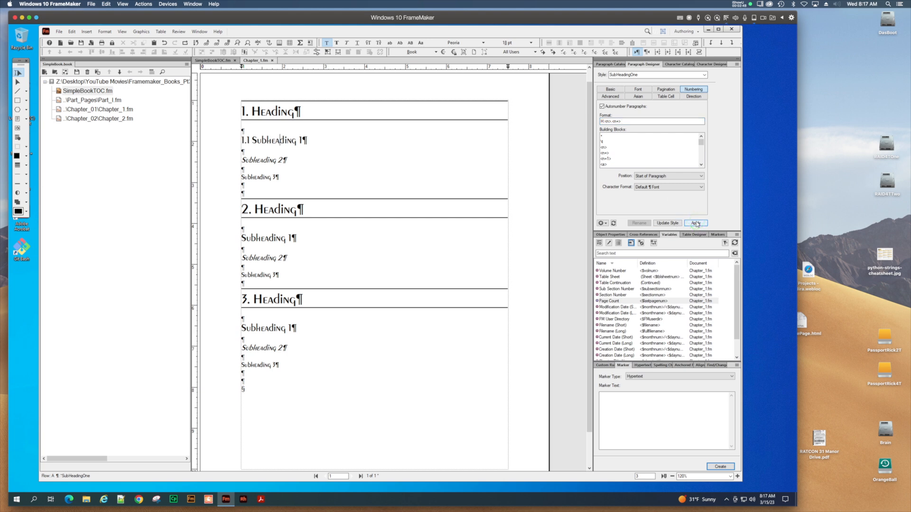
pyautogui.click(668, 222)
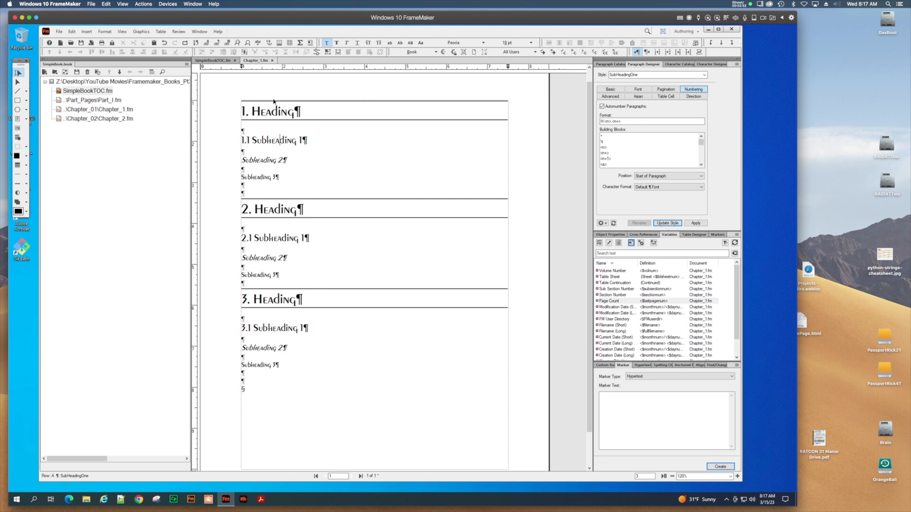
# Autonumber Subheading 2 with the format H:<n>.<n>.<n+> followed by a space, apply it, and update the SubHeadingTwo style
pyautogui.click(265, 160)
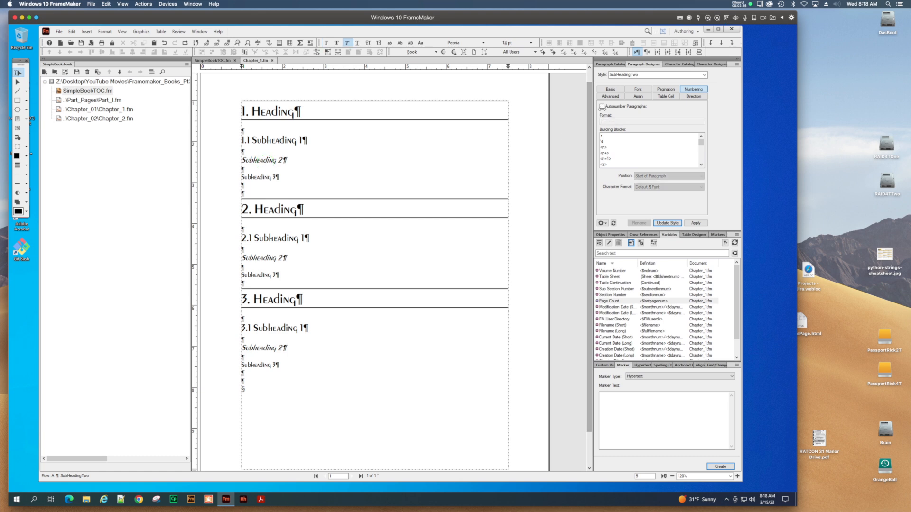
pyautogui.click(602, 106)
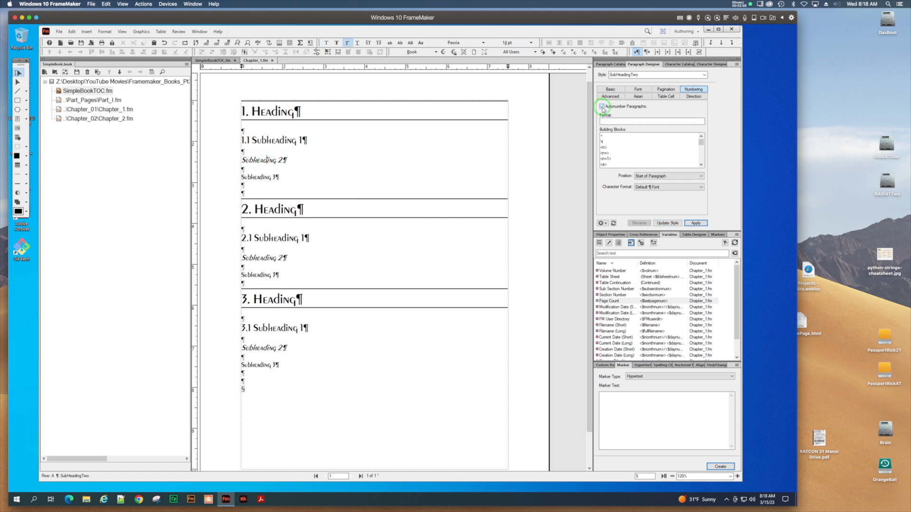
pyautogui.click(612, 121)
pyautogui.write('H:')
pyautogui.click(603, 147)
pyautogui.write('.')
pyautogui.click(603, 147)
pyautogui.click(603, 154)
pyautogui.click(697, 223)
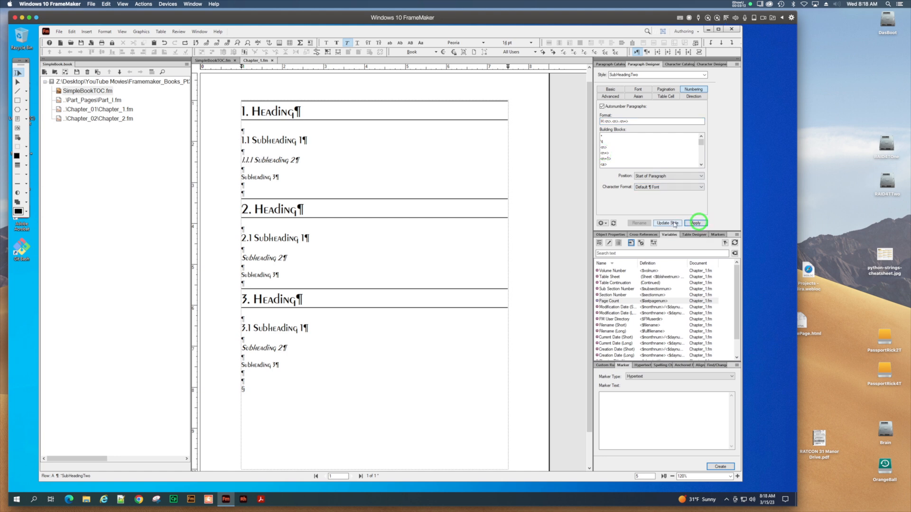
pyautogui.click(668, 223)
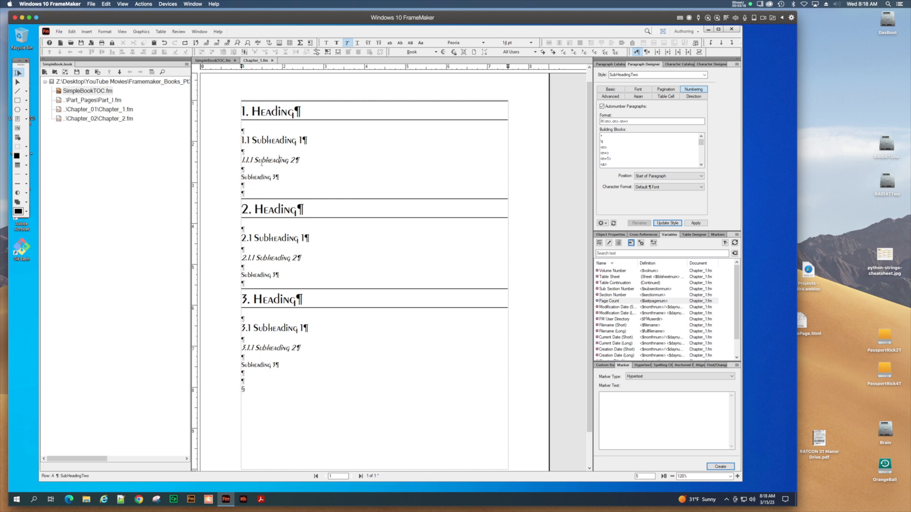
# Autonumber Subheading 3 with the format H:<n>.<n>.<n>.<n+> followed by a space, apply it, and update the SubHeadingThree style
pyautogui.click(260, 179)
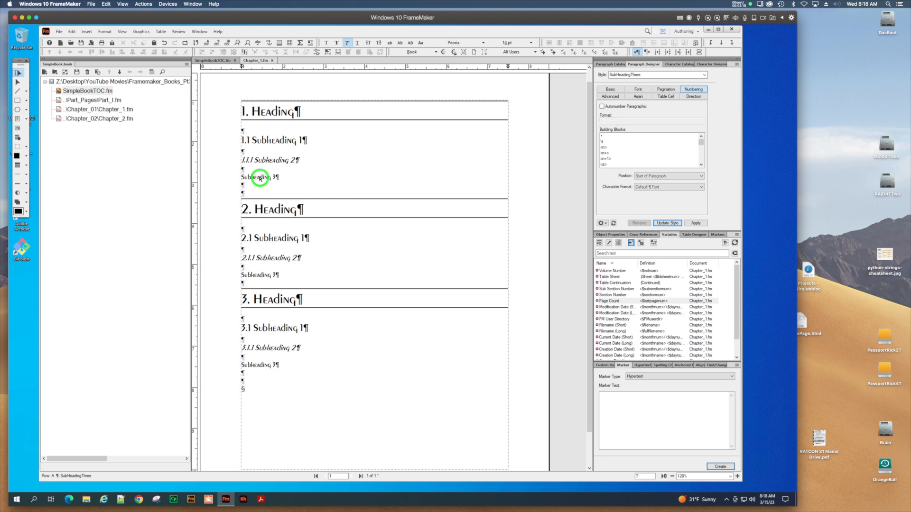
pyautogui.click(602, 106)
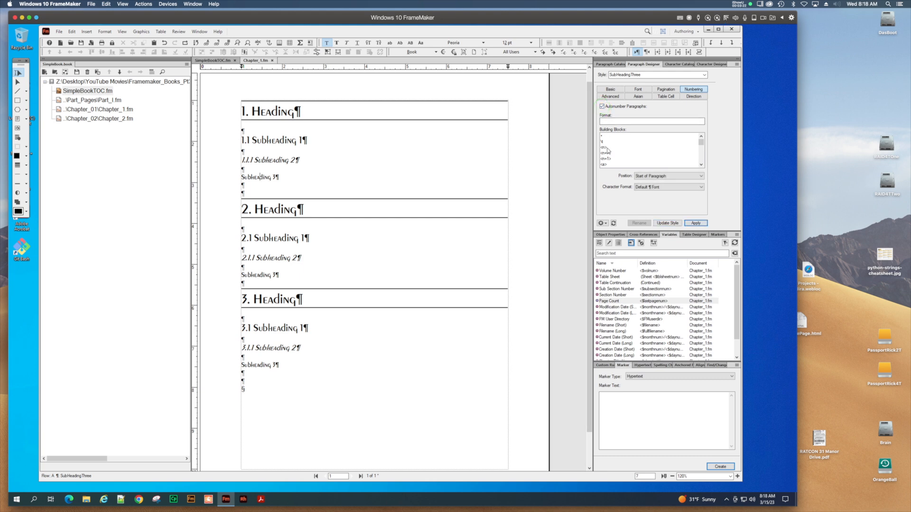
pyautogui.click(611, 122)
pyautogui.click(607, 147)
pyautogui.write('.')
pyautogui.click(607, 147)
pyautogui.write('.')
pyautogui.click(607, 147)
pyautogui.write('.<n>.')
pyautogui.click(607, 153)
pyautogui.click(694, 223)
pyautogui.click(670, 224)
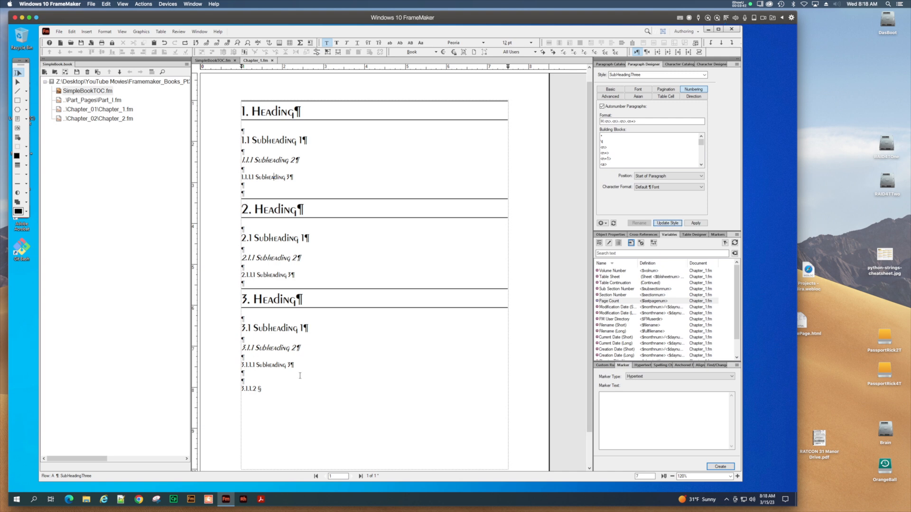
# Apply the Body paragraph style to the empty last paragraph of Chapter_1.fm
pyautogui.click(284, 391)
pyautogui.click(609, 65)
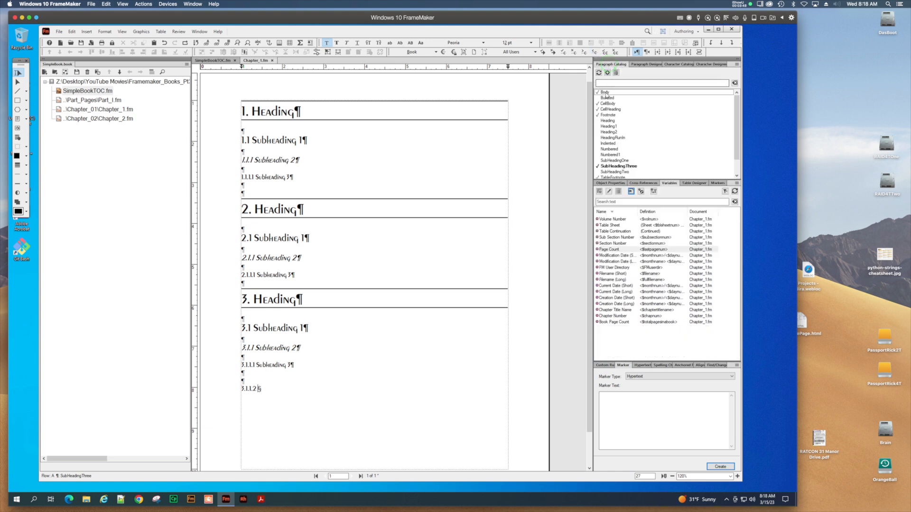
pyautogui.click(605, 92)
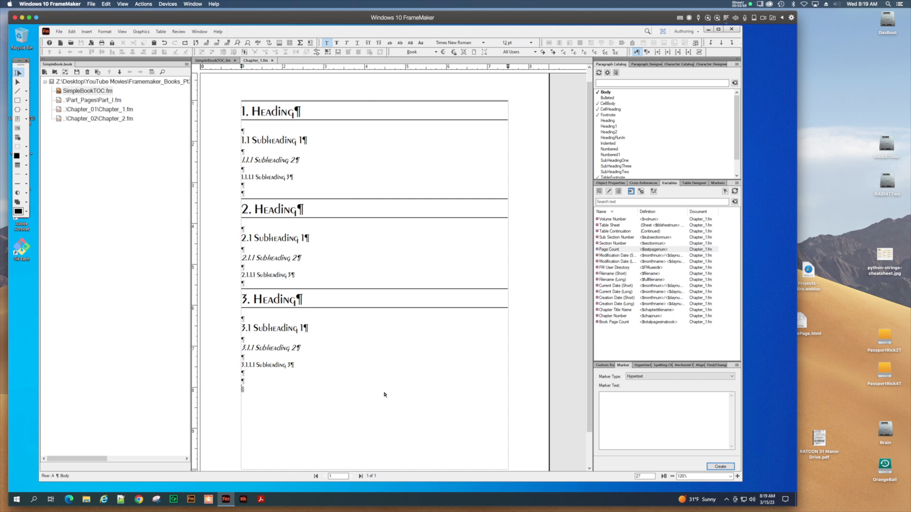
# Update the whole book, including numbering and the generated SimpleBookTOC.fm, and display the table of contents
pyautogui.click(118, 84)
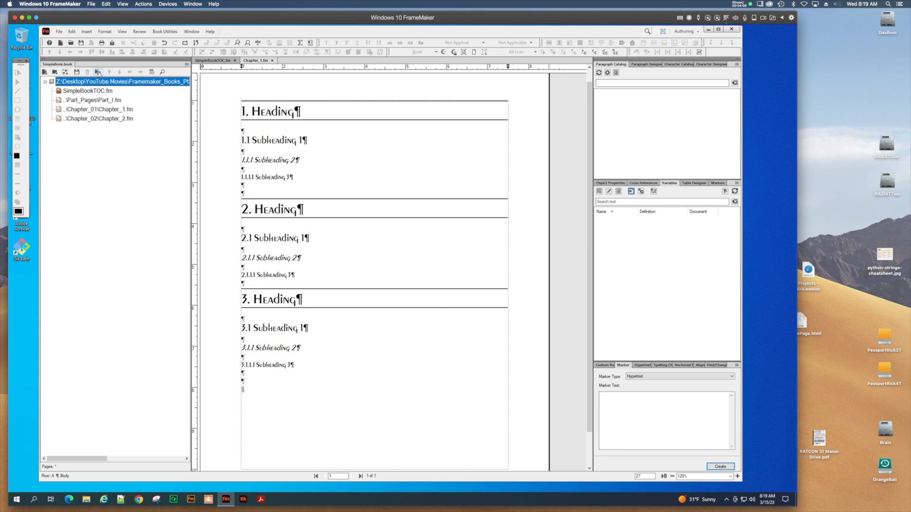
pyautogui.click(98, 72)
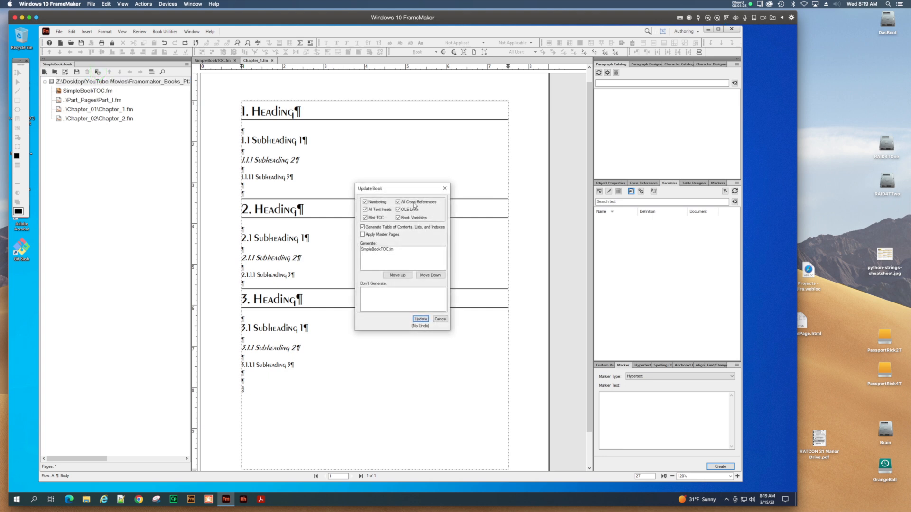
pyautogui.click(419, 321)
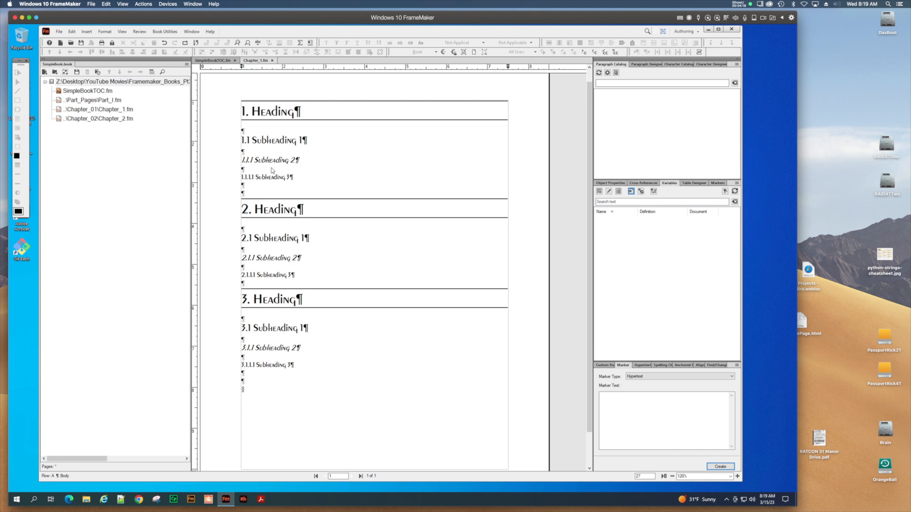
pyautogui.click(210, 61)
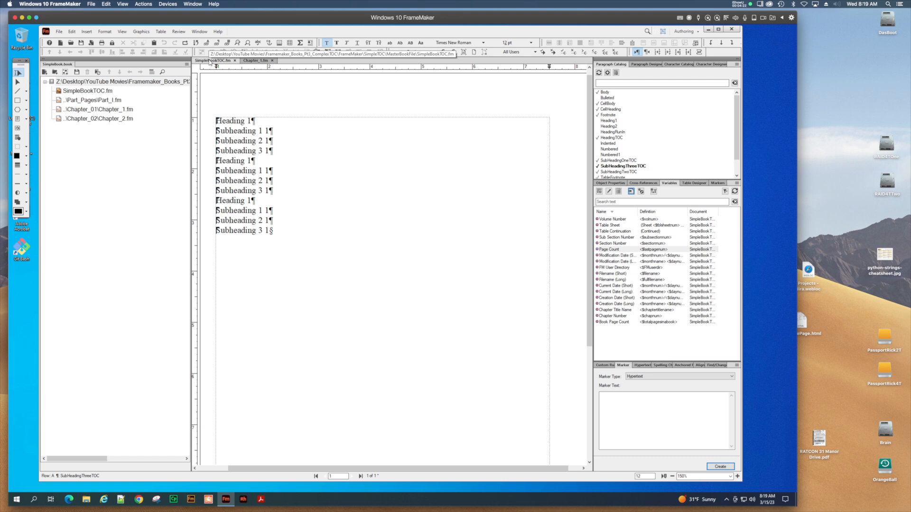
# Return to the Chapter_1.fm document and select Chapter_2.fm in the book's file list
pyautogui.click(252, 61)
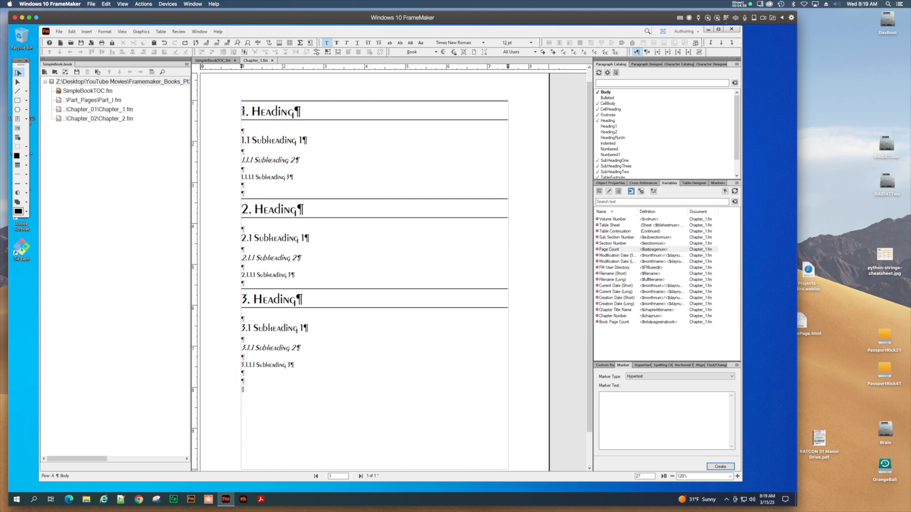
pyautogui.click(112, 110)
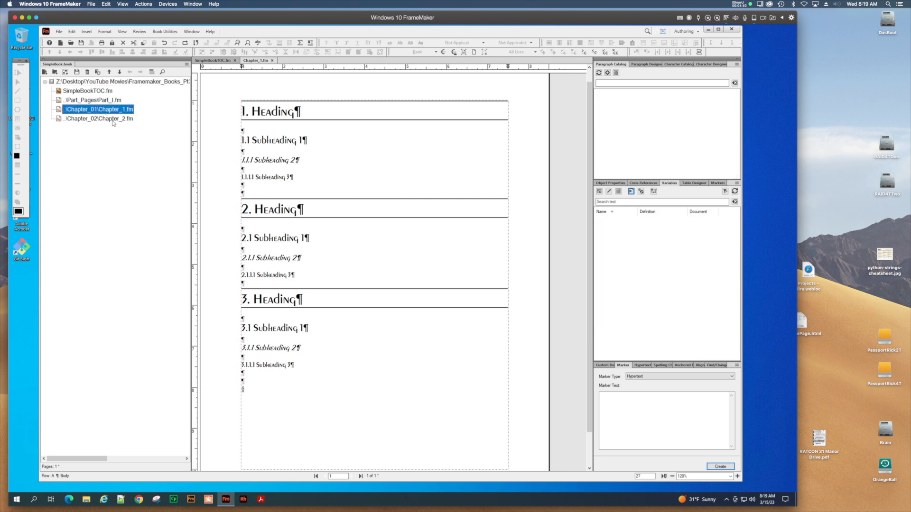
pyautogui.click(112, 119)
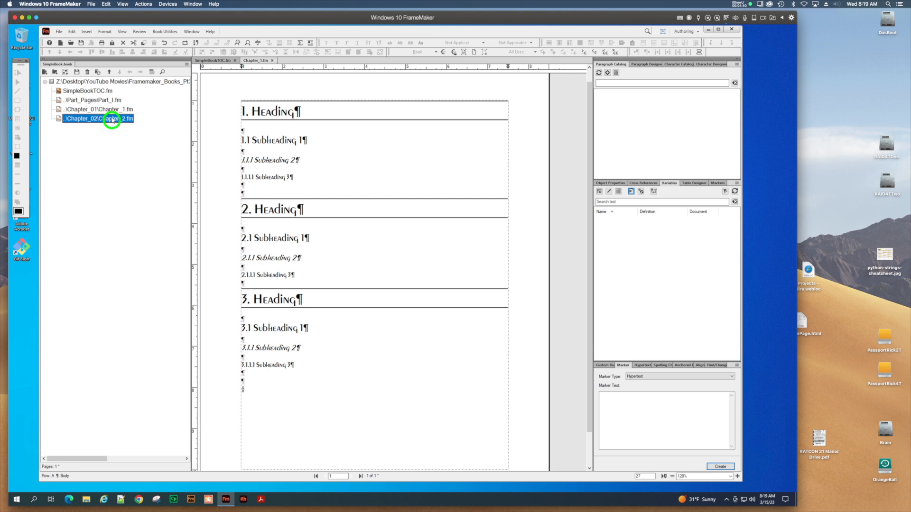
pyautogui.click(264, 60)
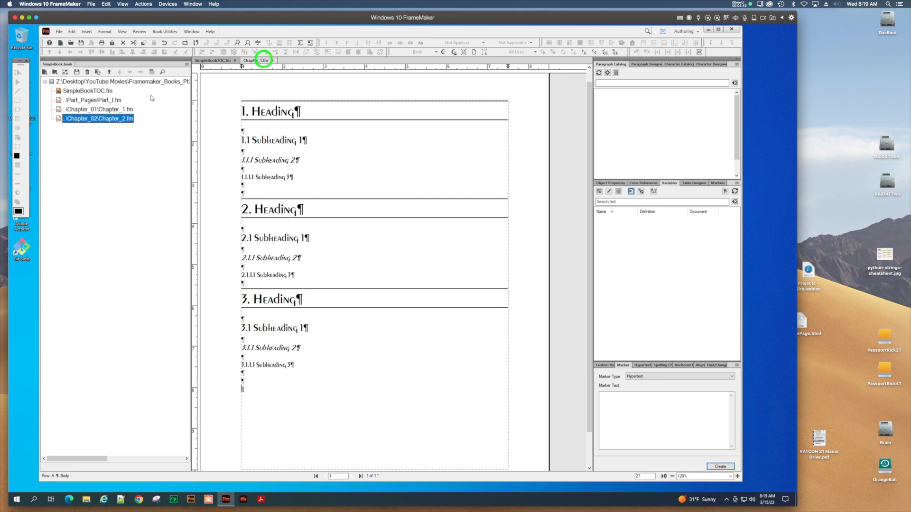
pyautogui.click(109, 119)
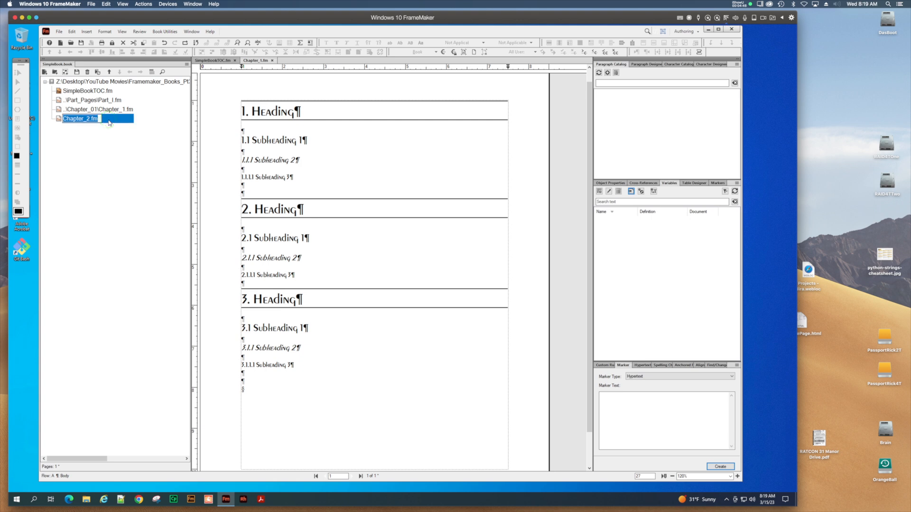
pyautogui.click(101, 129)
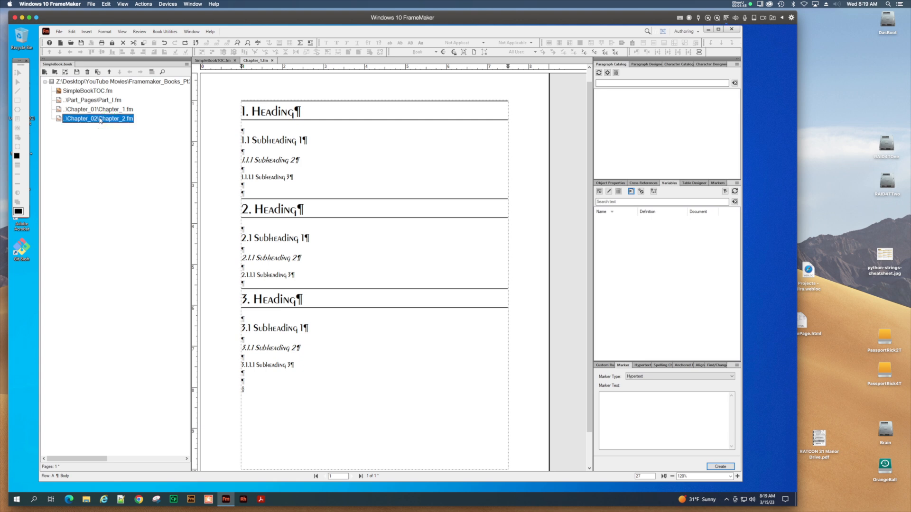
pyautogui.rightClick(100, 119)
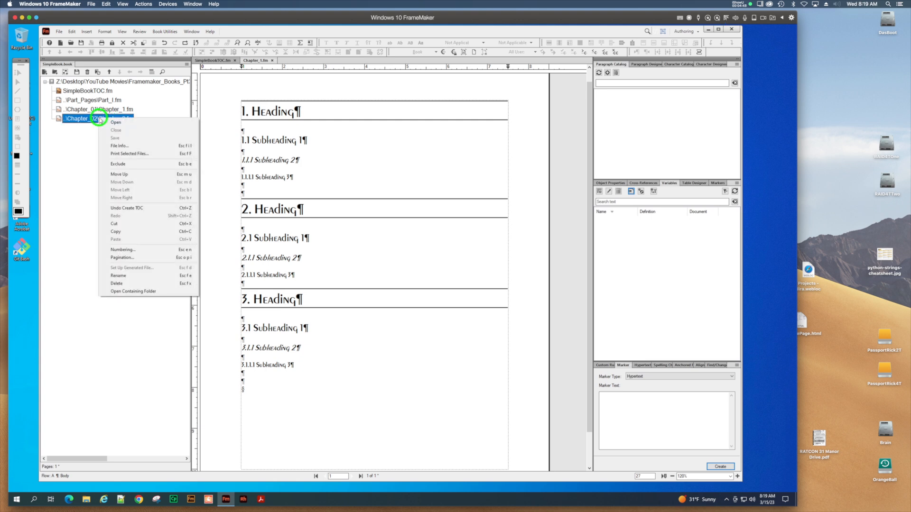
pyautogui.click(69, 142)
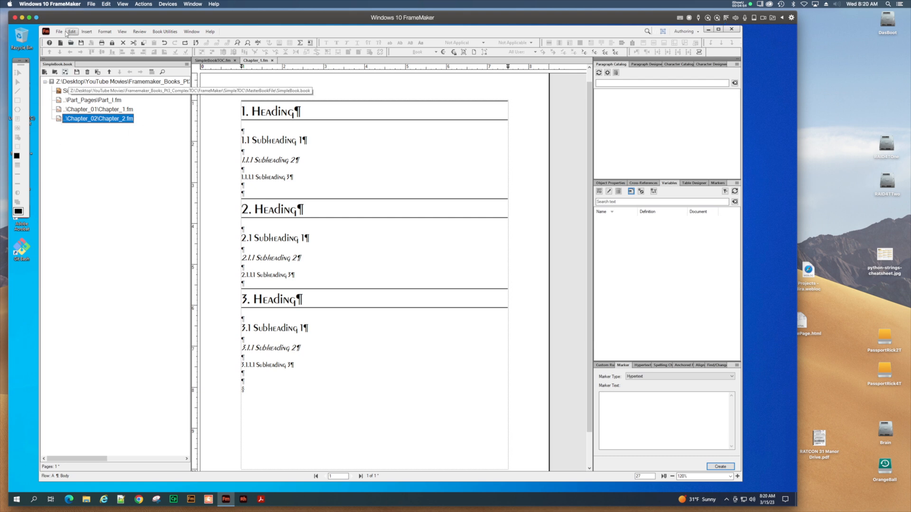
# Import only the paragraph formats and character formats from Chapter_1.fm into Chapter_2.fm
pyautogui.click(59, 32)
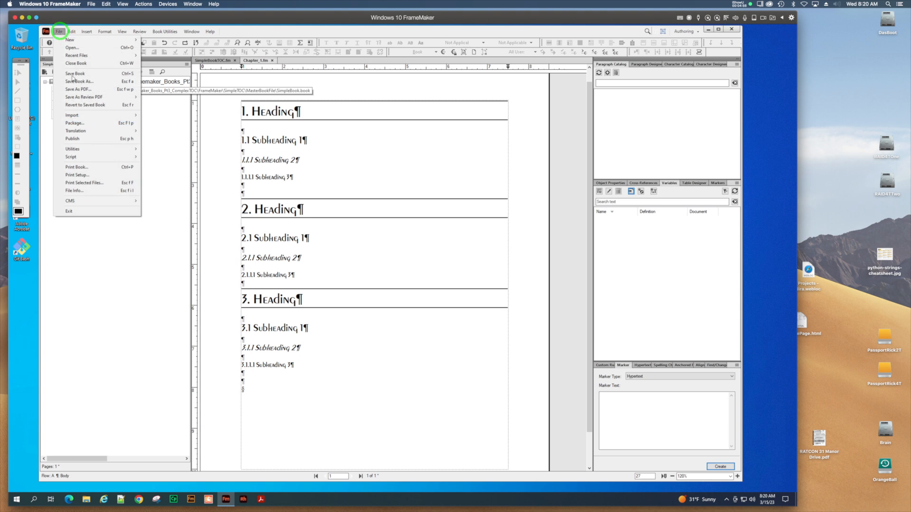
pyautogui.moveTo(88, 116)
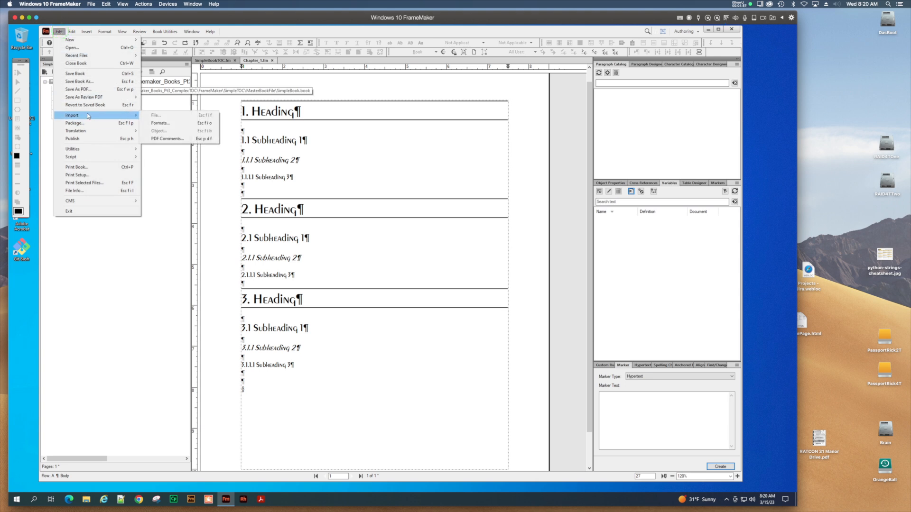
pyautogui.click(173, 122)
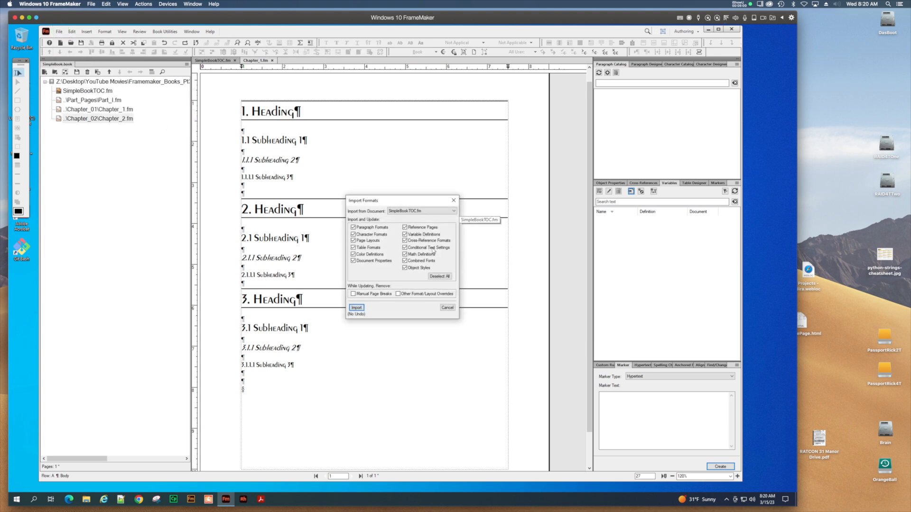
pyautogui.click(440, 276)
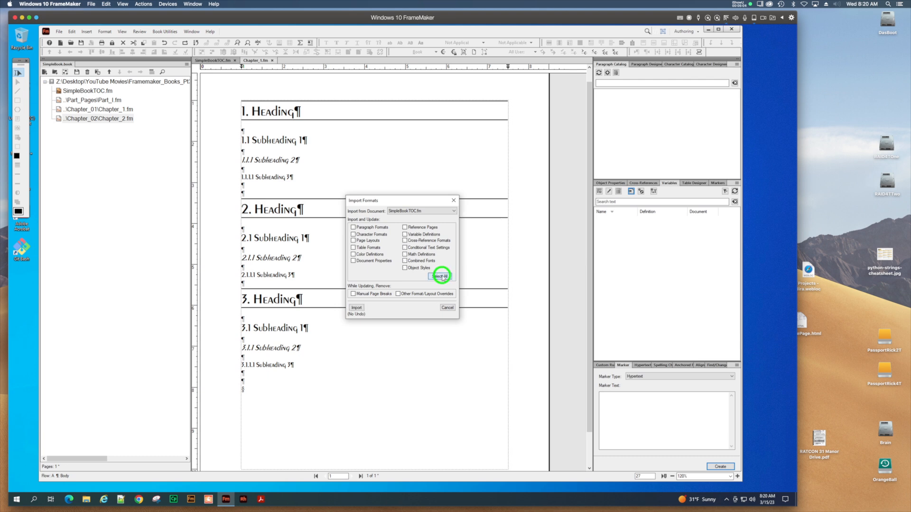
pyautogui.click(374, 227)
pyautogui.click(376, 235)
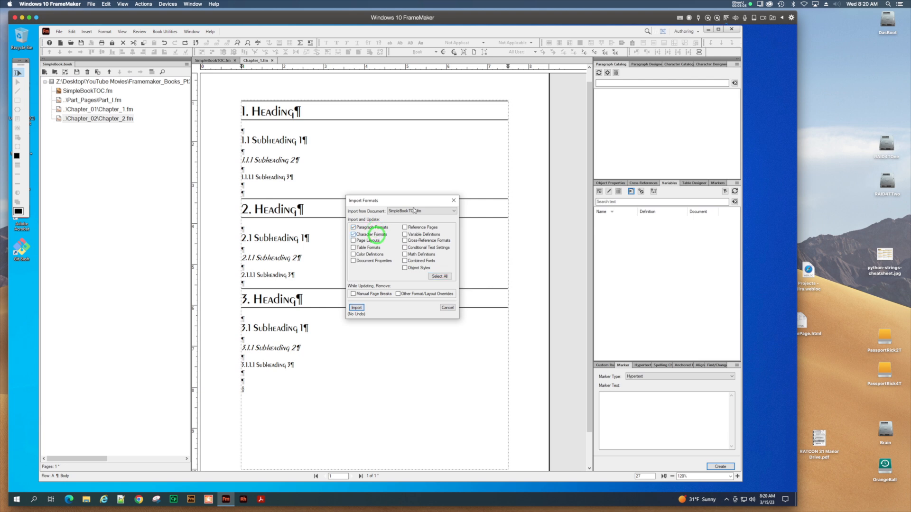
pyautogui.click(452, 212)
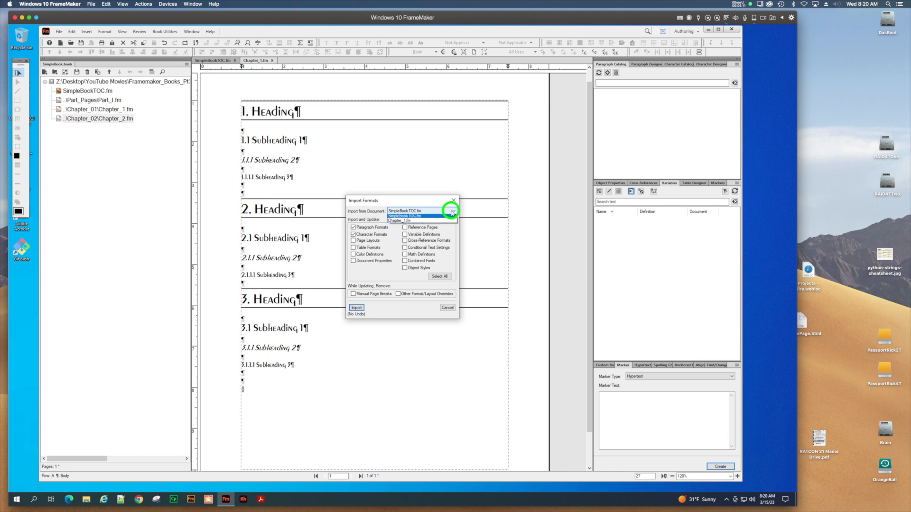
pyautogui.click(431, 223)
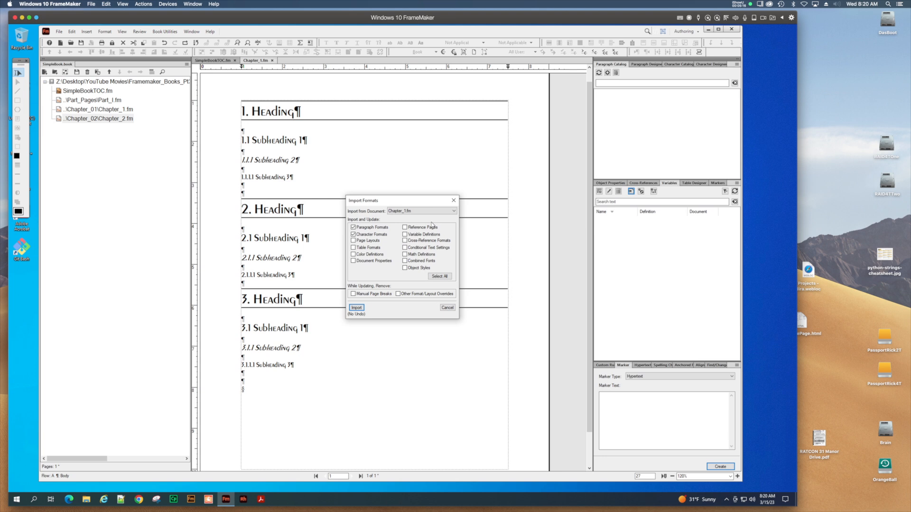
pyautogui.click(357, 308)
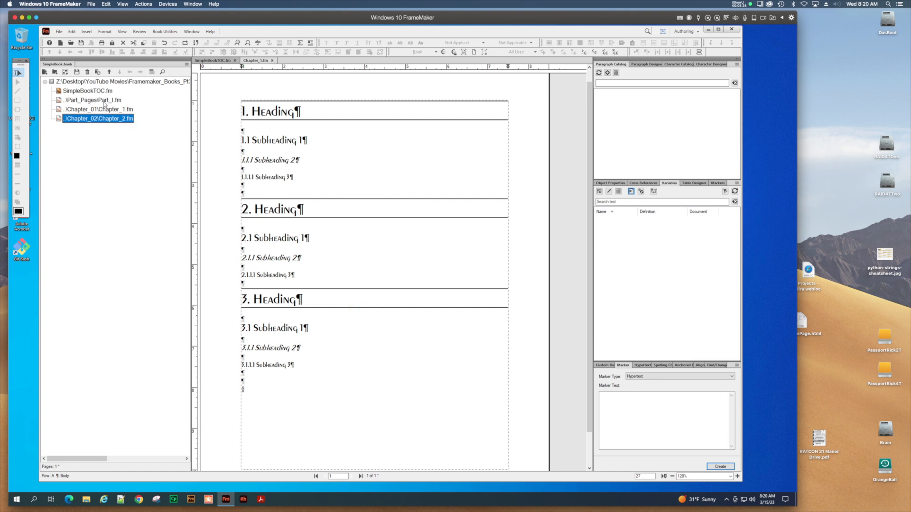
# Import the paragraph and character formats from Chapter_1.fm into Part_I.fm as well
pyautogui.click(105, 101)
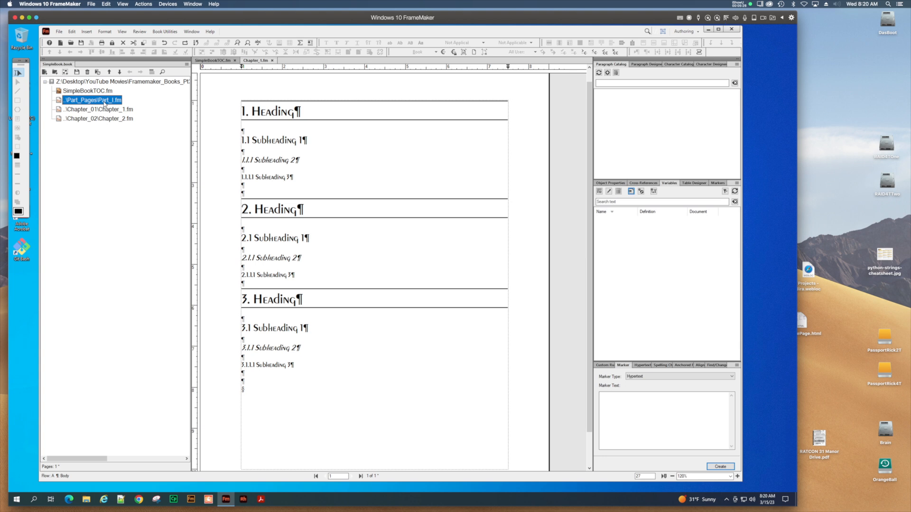
pyautogui.click(59, 31)
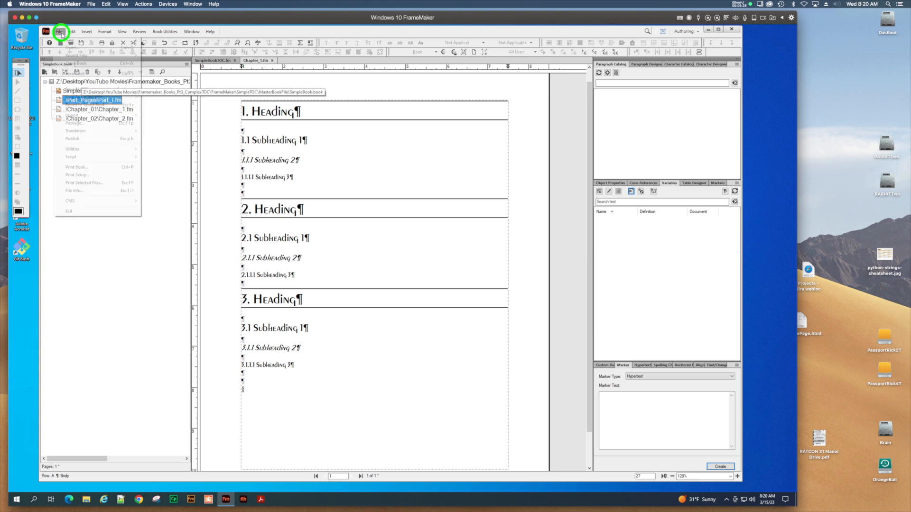
pyautogui.moveTo(84, 116)
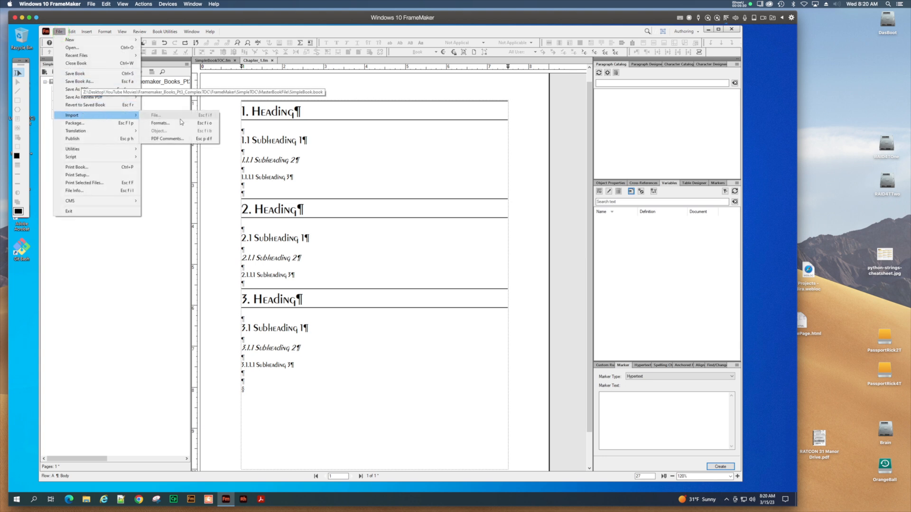
pyautogui.click(180, 122)
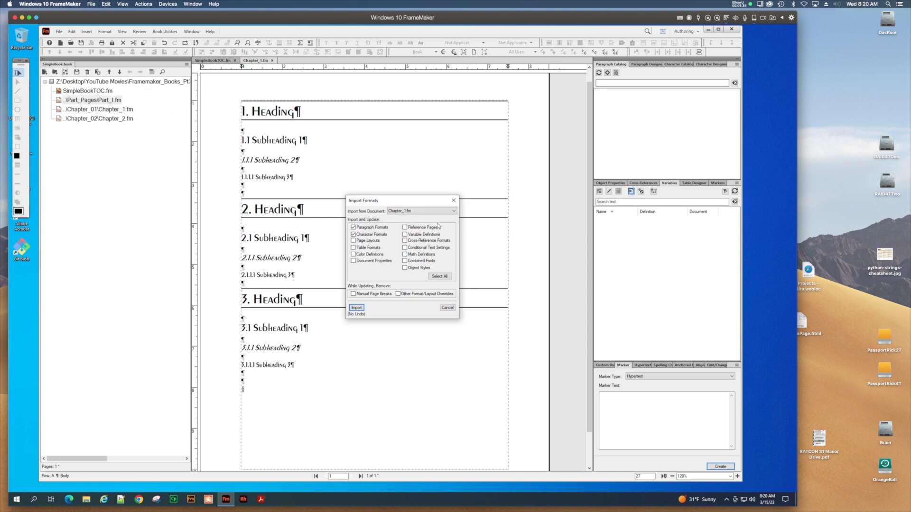
pyautogui.click(357, 308)
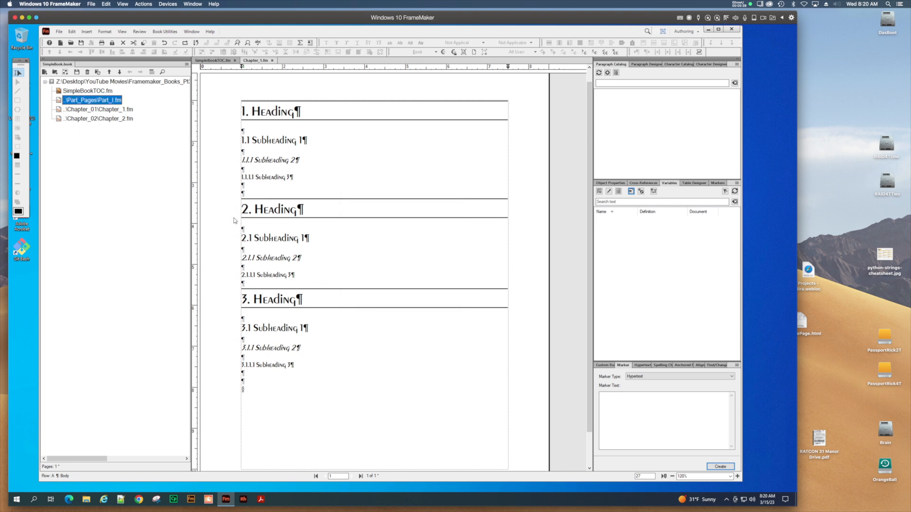
# Open Chapter_2.fm from the book and apply the Body paragraph format to its empty first paragraph
pyautogui.click(115, 120)
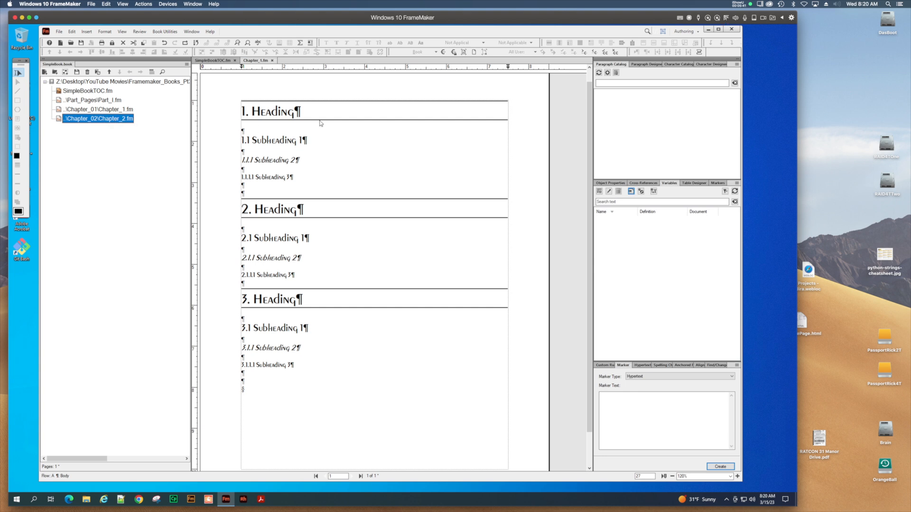
pyautogui.doubleClick(116, 120)
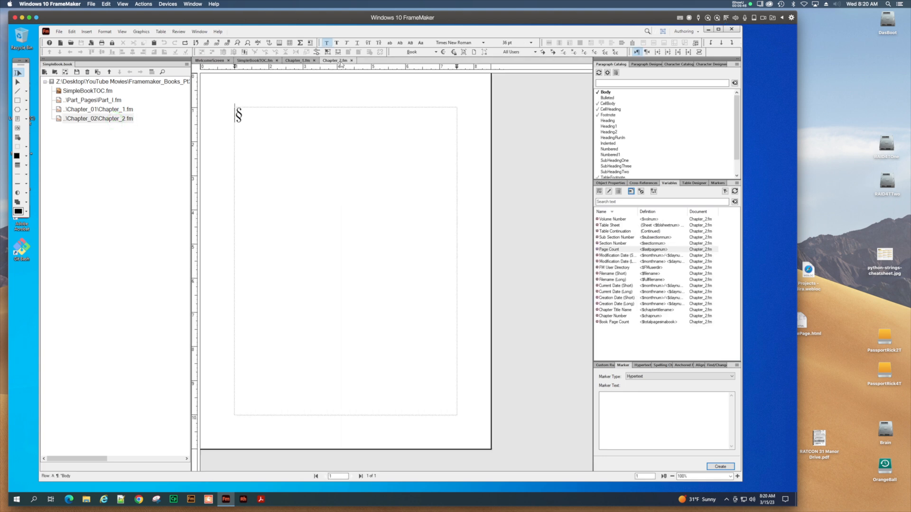
pyautogui.tripleClick(240, 113)
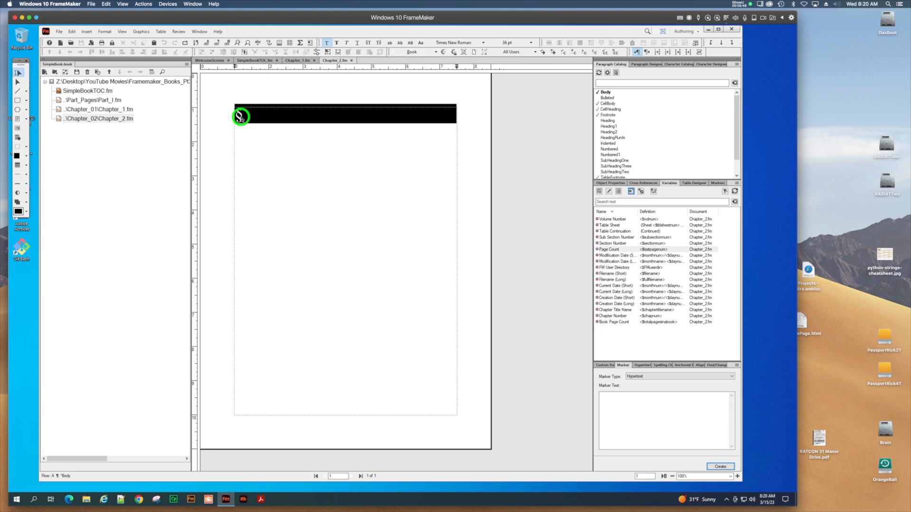
pyautogui.click(606, 92)
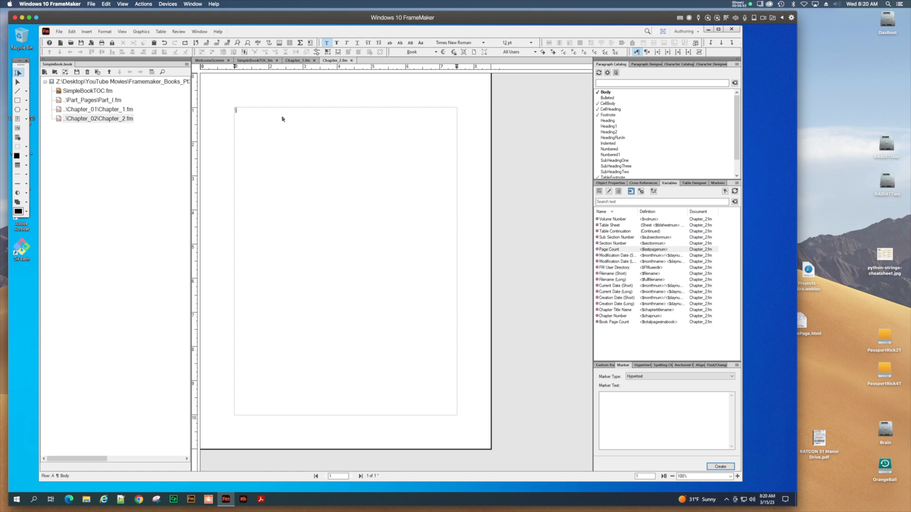
# Enter the lines Heading, SubHeading One, SubHeading Two and SubHeading Three in Chapter_2.fm, with an empty paragraph after each
pyautogui.write('Heading')
pyautogui.press('Return')
pyautogui.press('Return')
pyautogui.write('SubHeading One')
pyautogui.press('Return')
pyautogui.press('Return')
pyautogui.write('Subh')
pyautogui.press('BackSpace')
pyautogui.write('Heading Two')
pyautogui.press('Return')
pyautogui.press('Return')
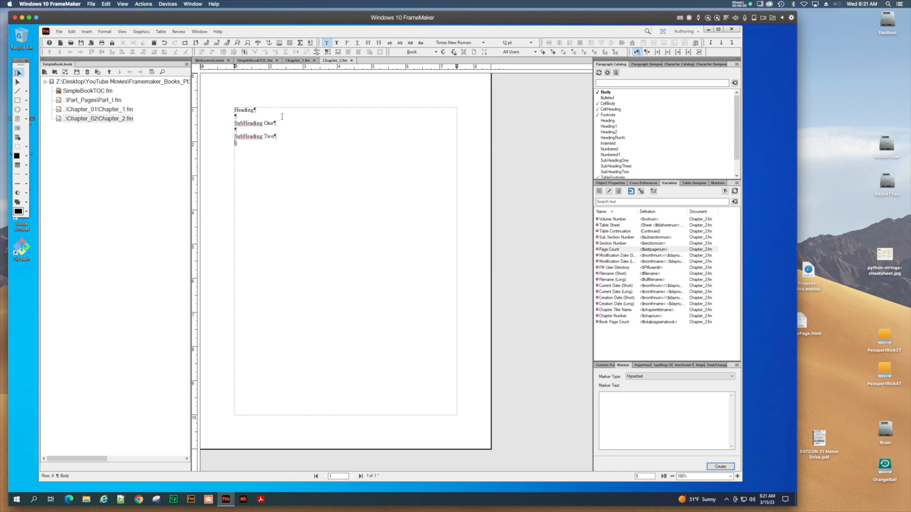
pyautogui.write('SubHeading Three')
pyautogui.press('Return')
pyautogui.press('Return')
# Apply the Heading, SubHeadingOne, SubHeadingTwo and SubHeadingThree paragraph formats to the matching four lines in Chapter_2.fm
pyautogui.click(246, 109)
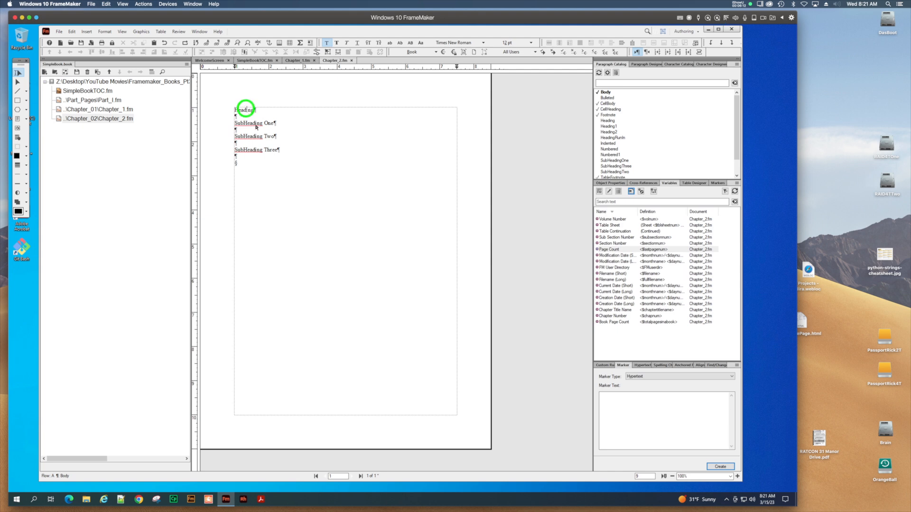
pyautogui.click(736, 114)
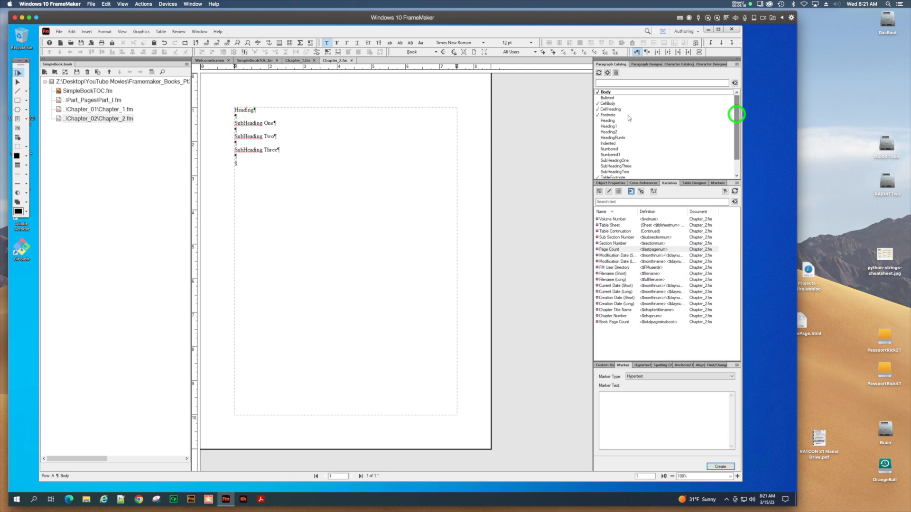
pyautogui.click(611, 121)
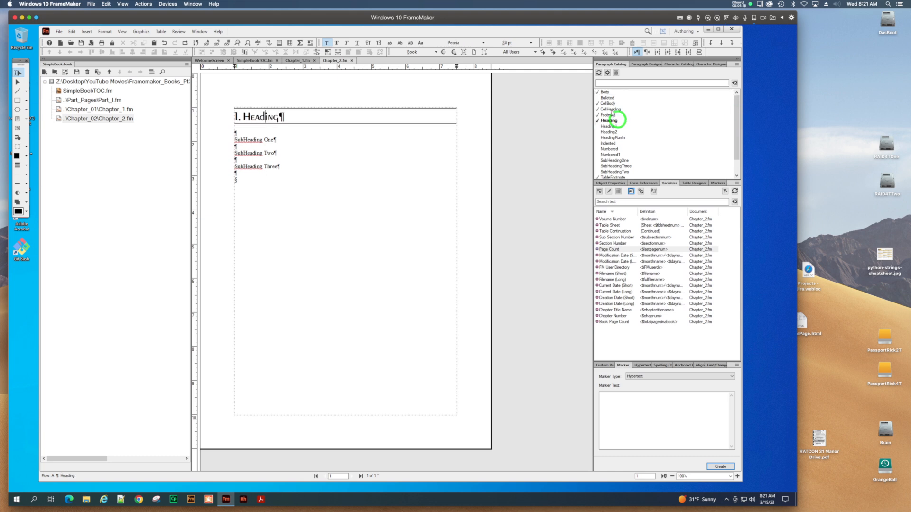
pyautogui.click(255, 140)
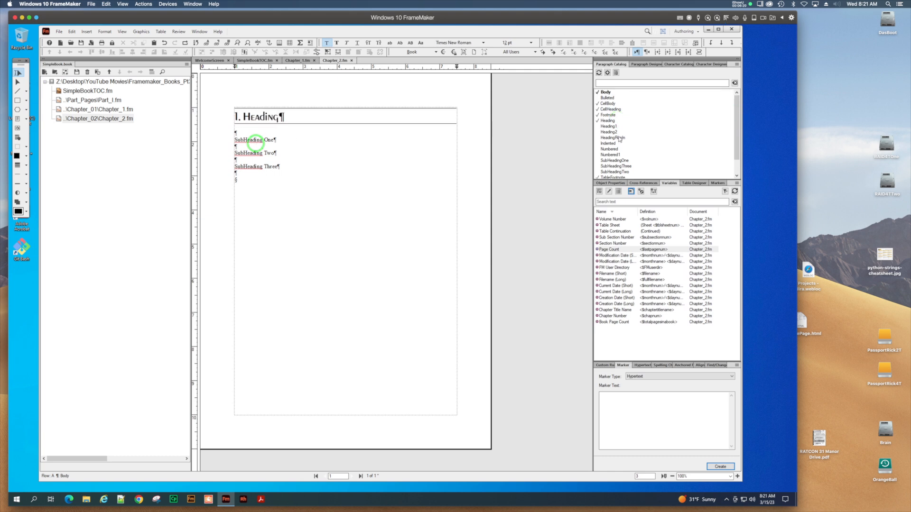
pyautogui.click(623, 161)
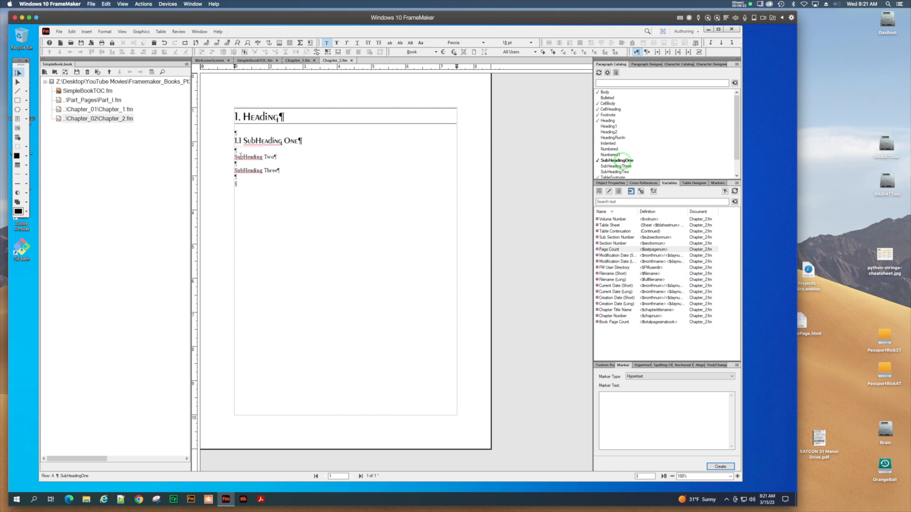
pyautogui.click(241, 156)
pyautogui.click(615, 166)
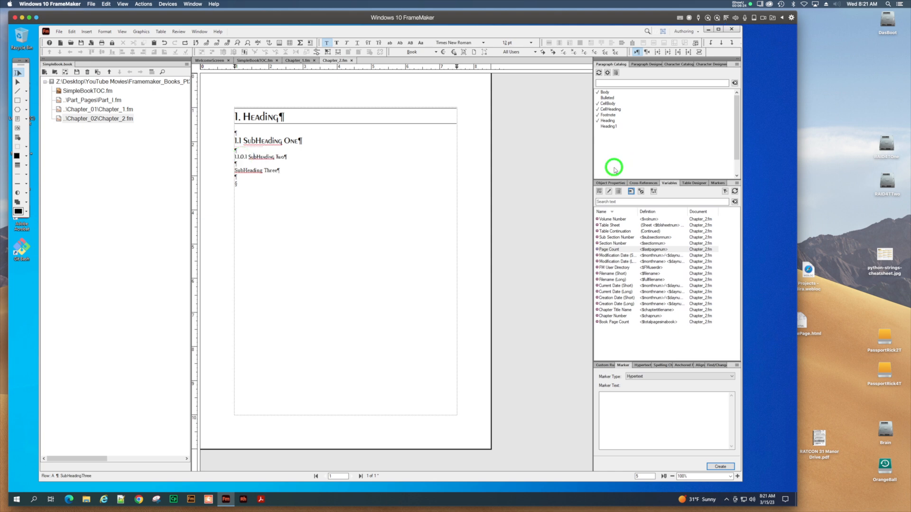
pyautogui.click(615, 172)
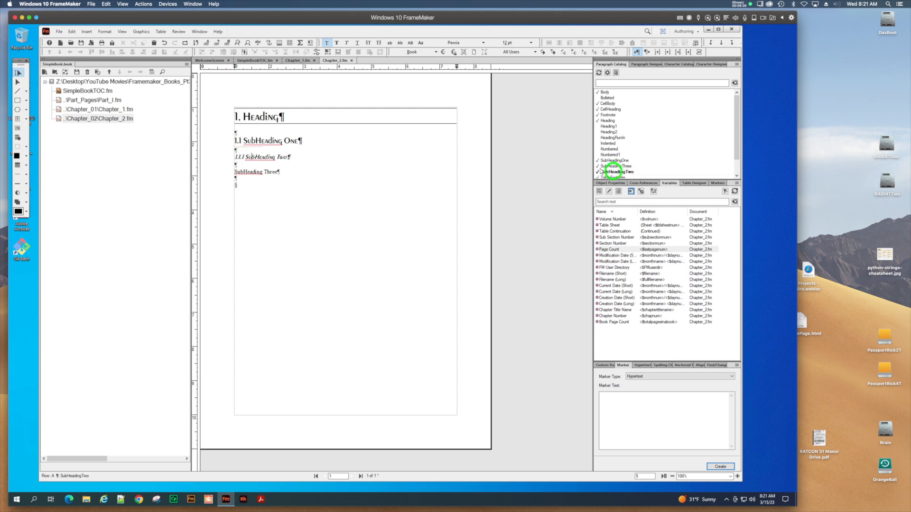
pyautogui.click(266, 173)
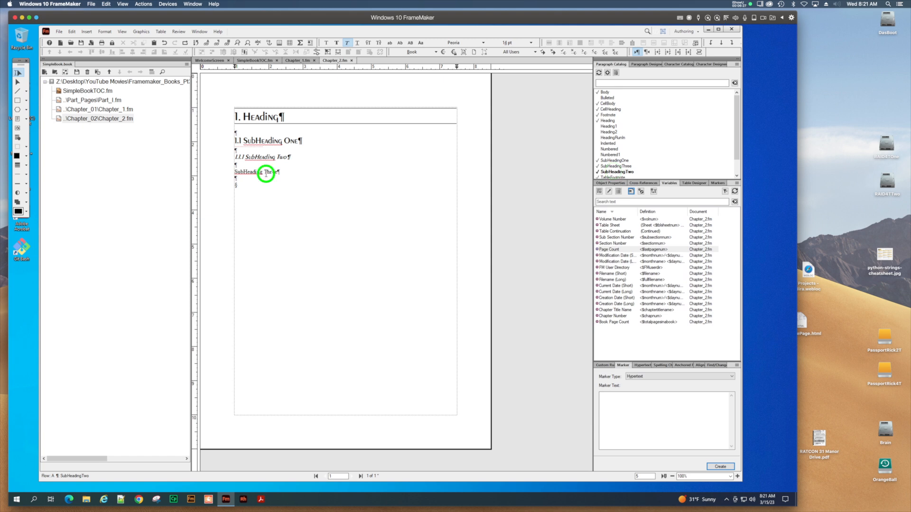
pyautogui.click(615, 166)
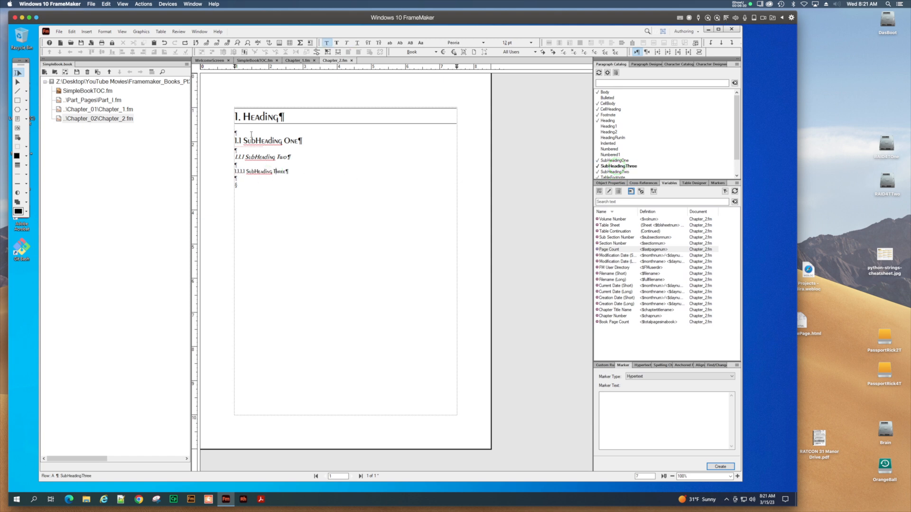
# Copy the formatted heading block and paste it twice below the original in Chapter_2.fm, making three heading sections
pyautogui.moveTo(238, 118)
pyautogui.mouseDown()
pyautogui.moveTo(332, 193)
pyautogui.moveTo(327, 181)
pyautogui.mouseUp()
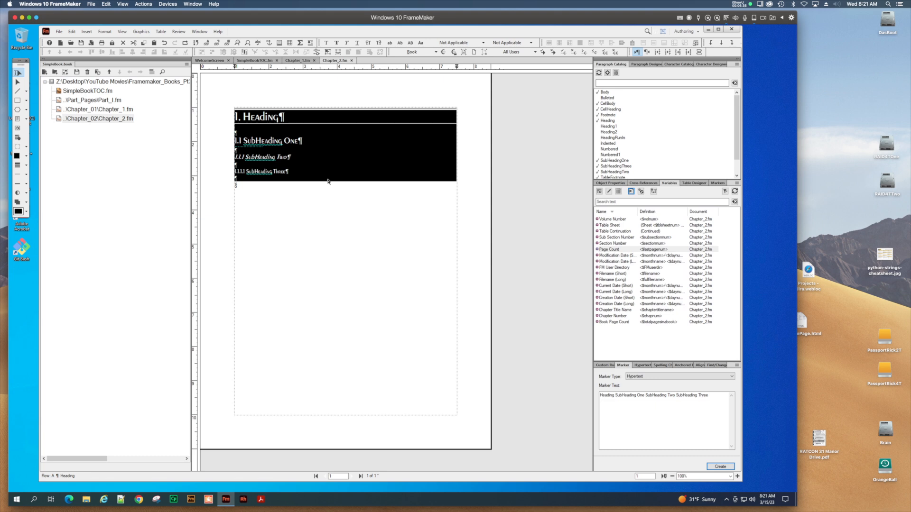
pyautogui.click(292, 191)
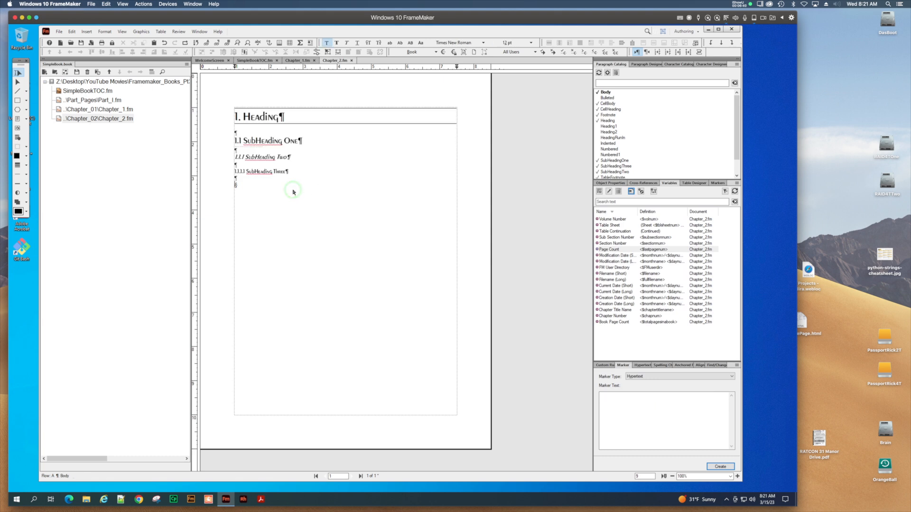
pyautogui.press('Return')
pyautogui.press('Return')
pyautogui.write('Heading  SubHeading One  SubHeading Two  SubHeading Three')
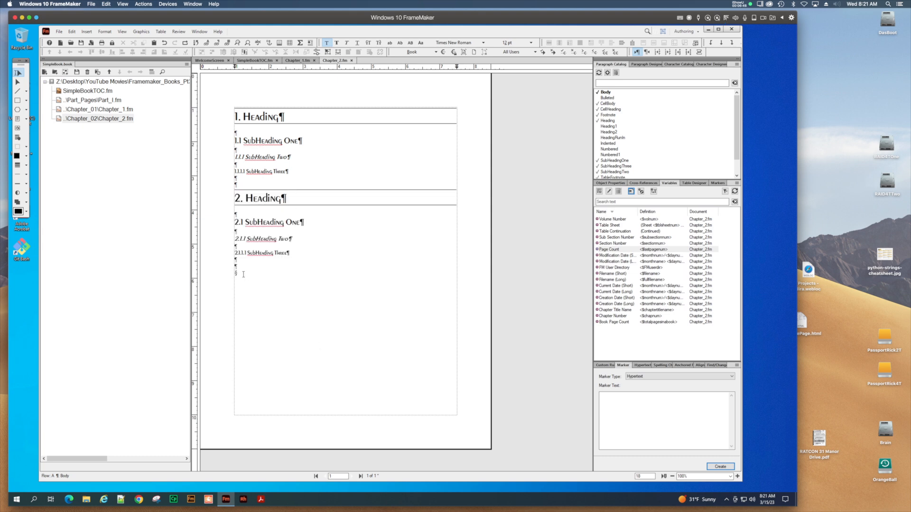
pyautogui.write('Heading  SubHeading One  SubHeading Two  SubHeading Three')
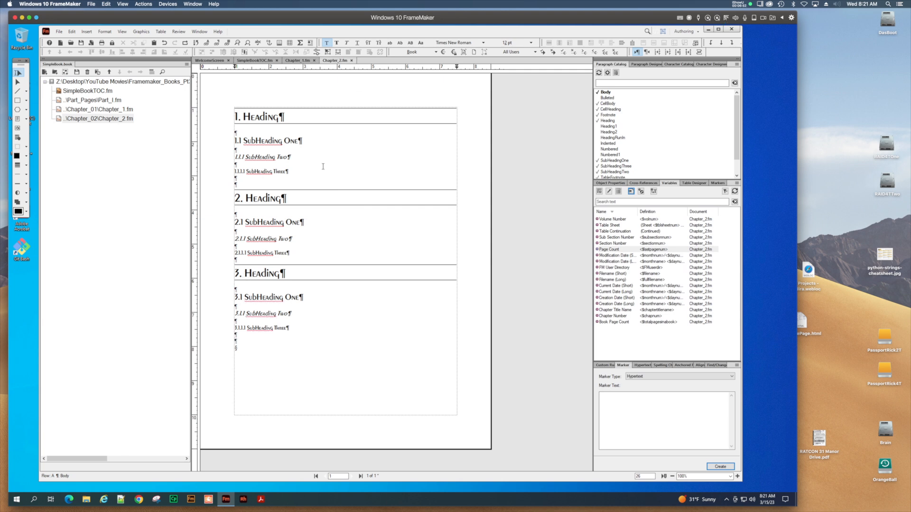
# Update the whole book, regenerating the table of contents with Chapter 2's headings, and display SimpleBookTOC.fm
pyautogui.click(105, 100)
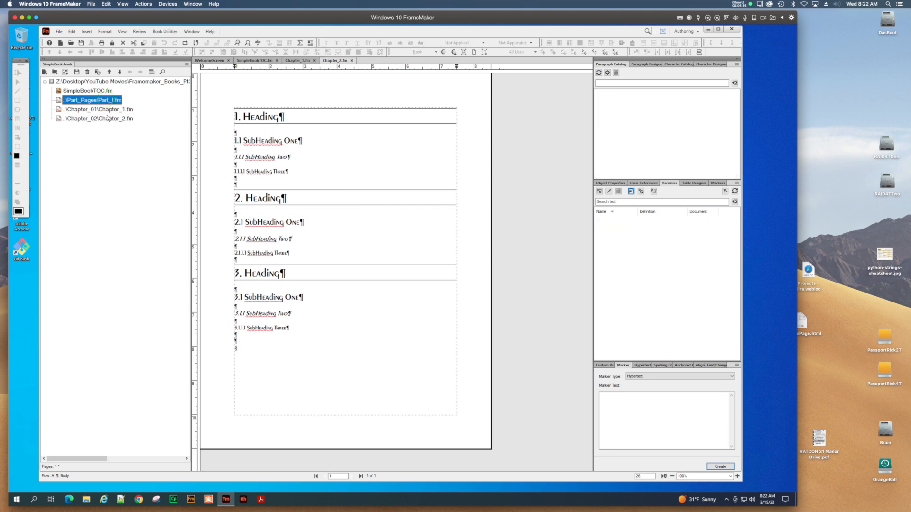
pyautogui.click(108, 110)
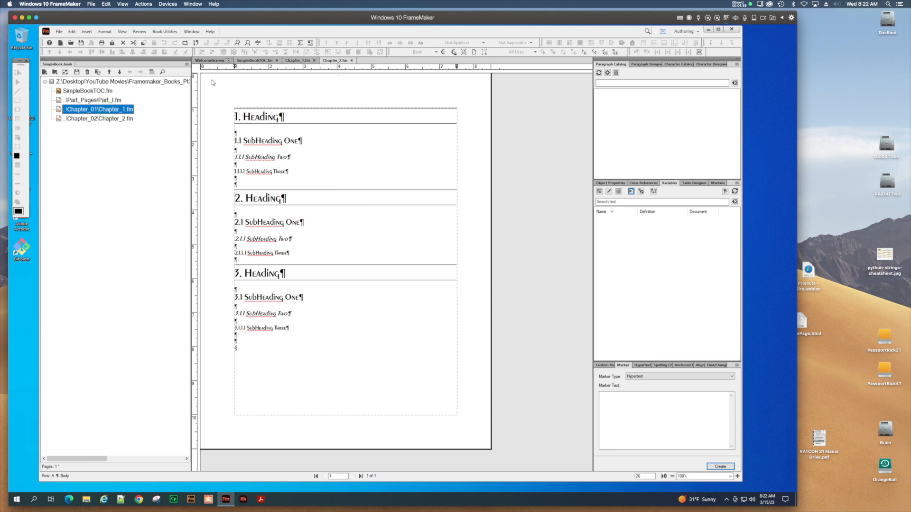
pyautogui.click(89, 120)
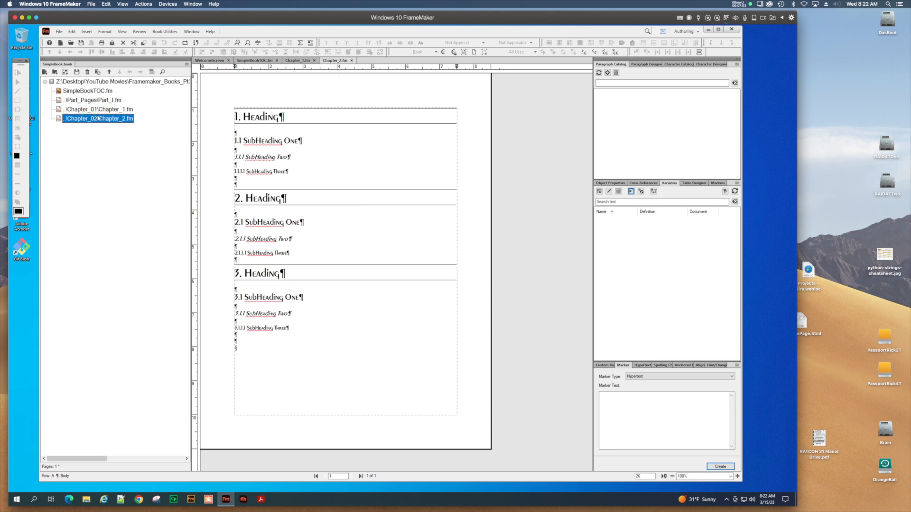
pyautogui.click(95, 80)
pyautogui.click(98, 71)
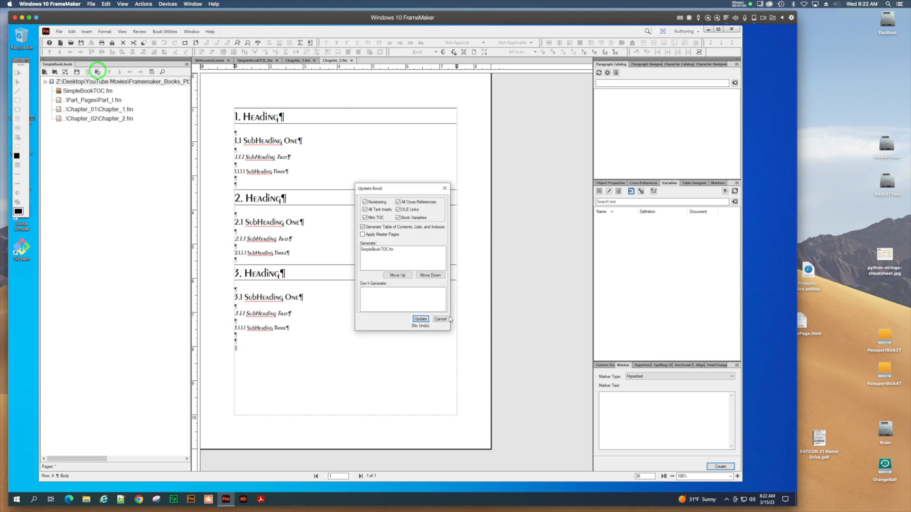
pyautogui.click(421, 318)
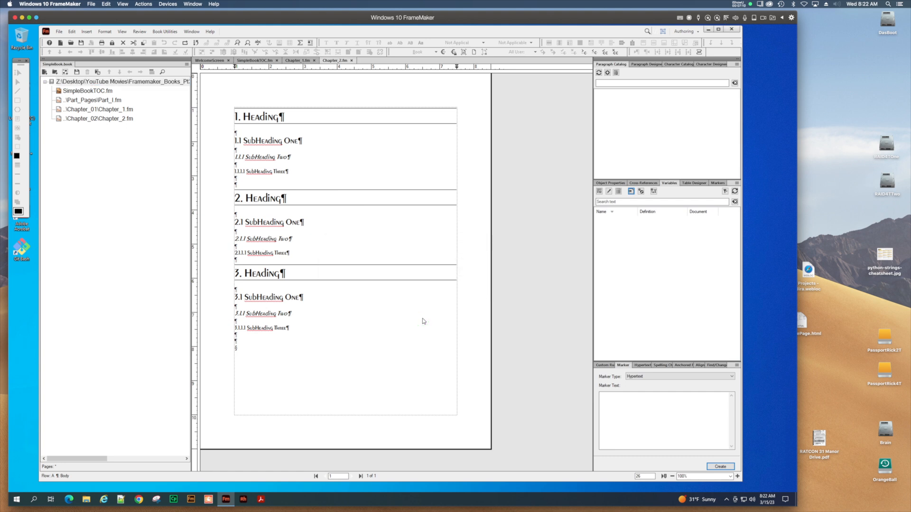
pyautogui.click(261, 61)
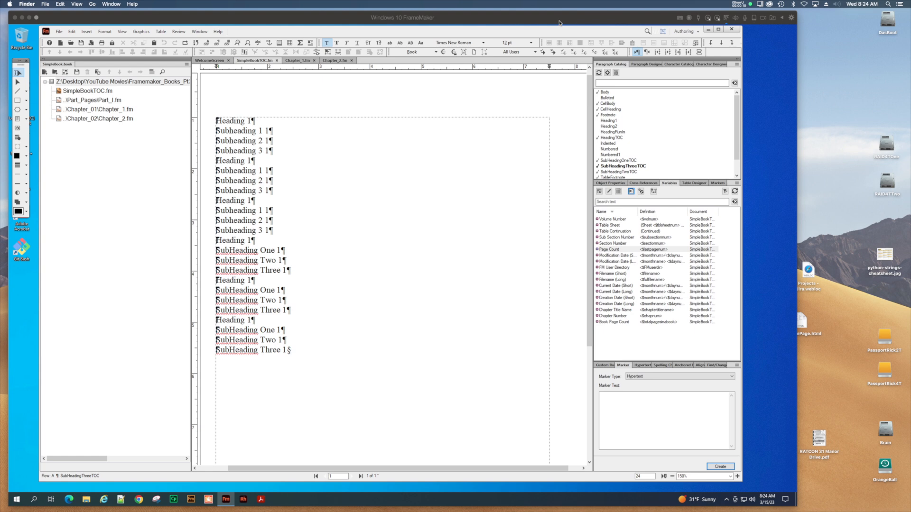
# Try the Heading1 paragraph format on the first table of contents entry and restore its HeadingTOC format
pyautogui.moveTo(558, 20); pyautogui.dragTo(553, 21)
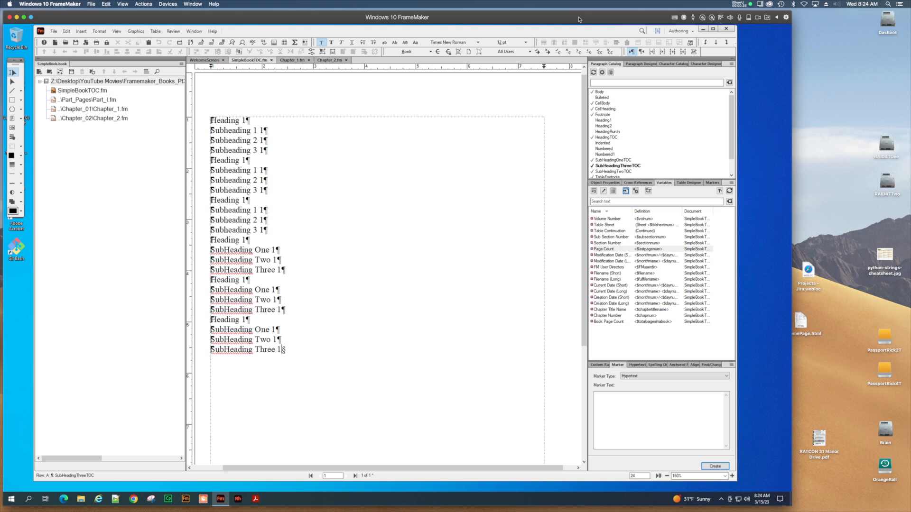
pyautogui.click(231, 122)
pyautogui.click(606, 121)
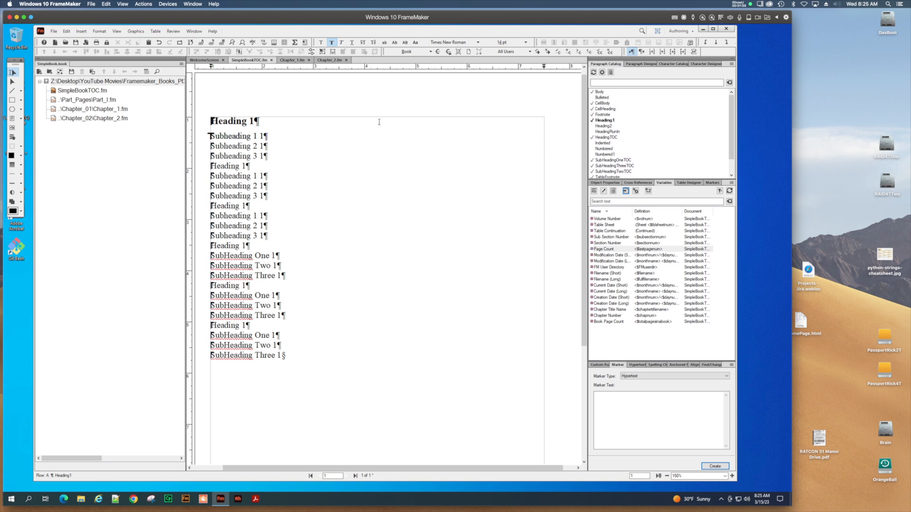
pyautogui.click(606, 137)
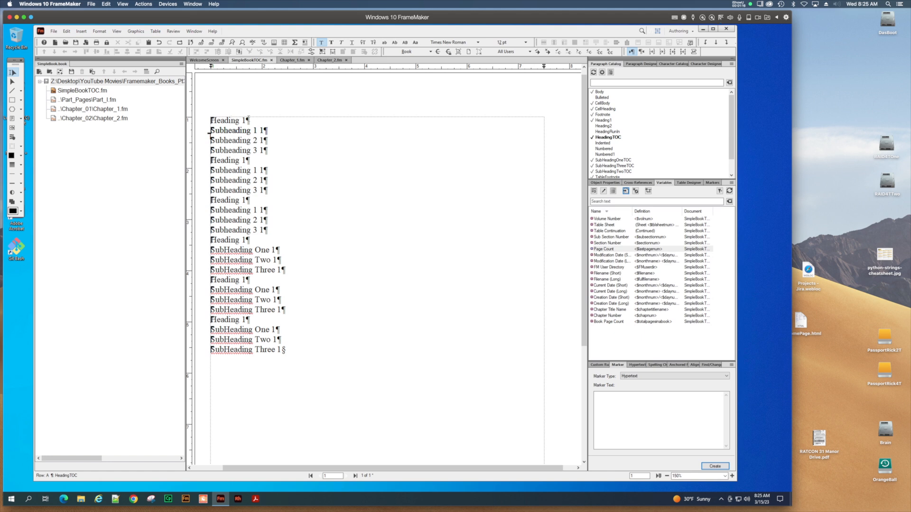
pyautogui.click(248, 120)
# Regenerate the book's table of contents while SimpleBookTOC.fm is open and place the cursor in its text
pyautogui.click(93, 71)
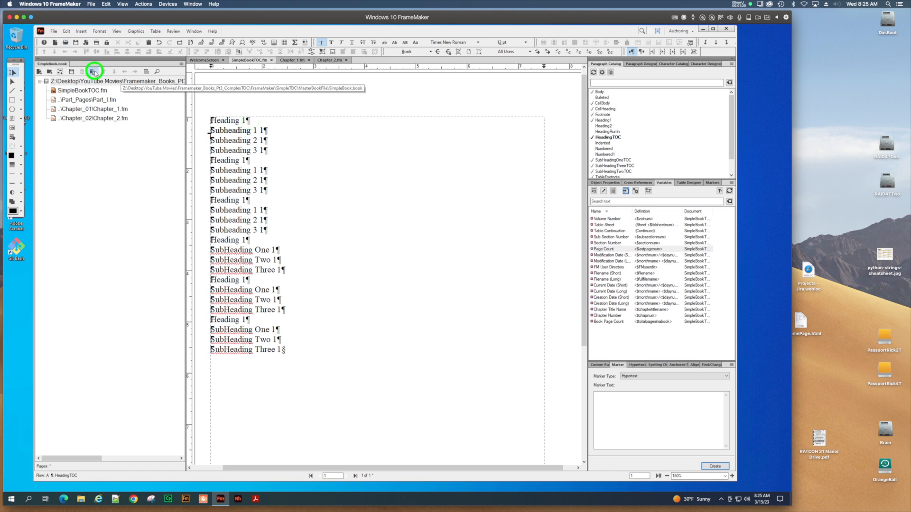
pyautogui.click(415, 318)
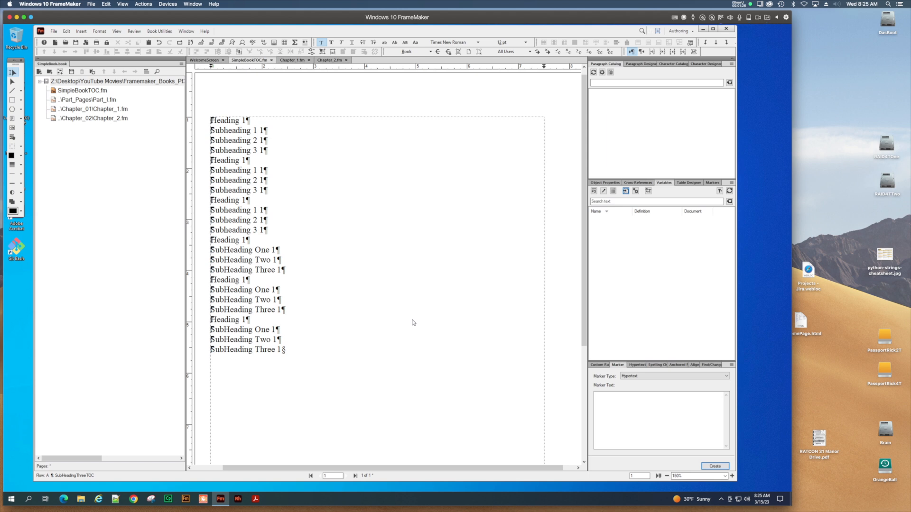
pyautogui.click(391, 278)
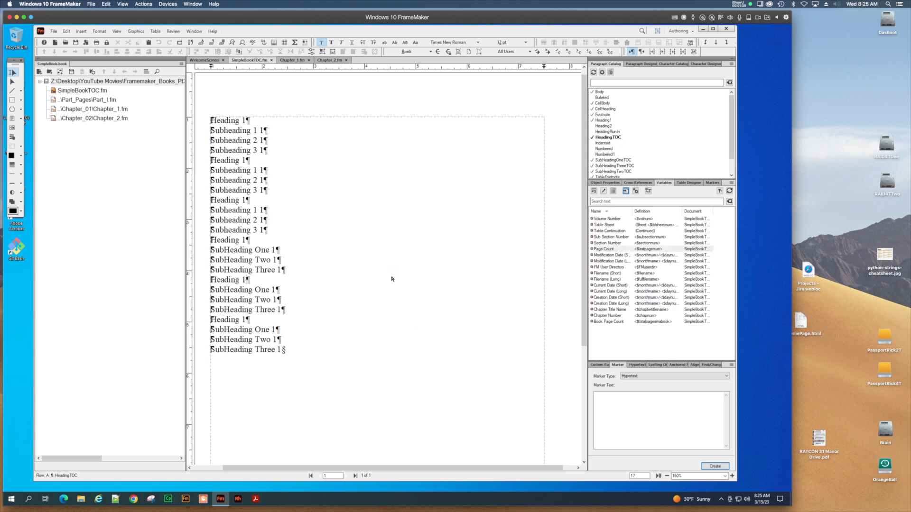
# Close the SimpleBookTOC.fm document and update the whole book again with table of contents generation enabled
pyautogui.click(271, 60)
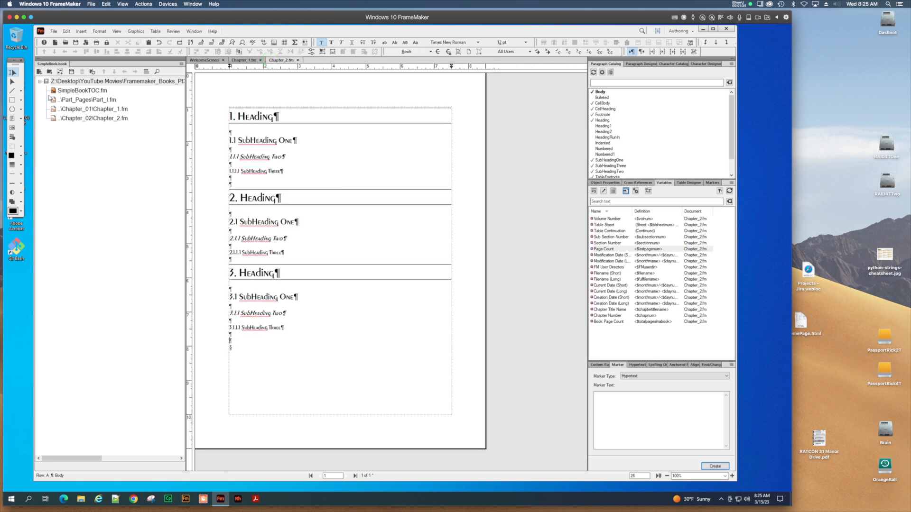
pyautogui.click(96, 91)
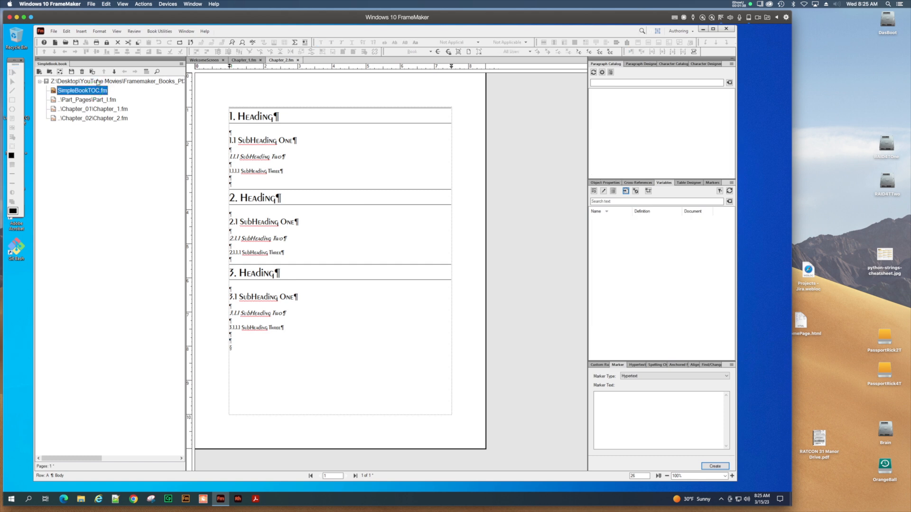
pyautogui.click(97, 82)
pyautogui.click(93, 71)
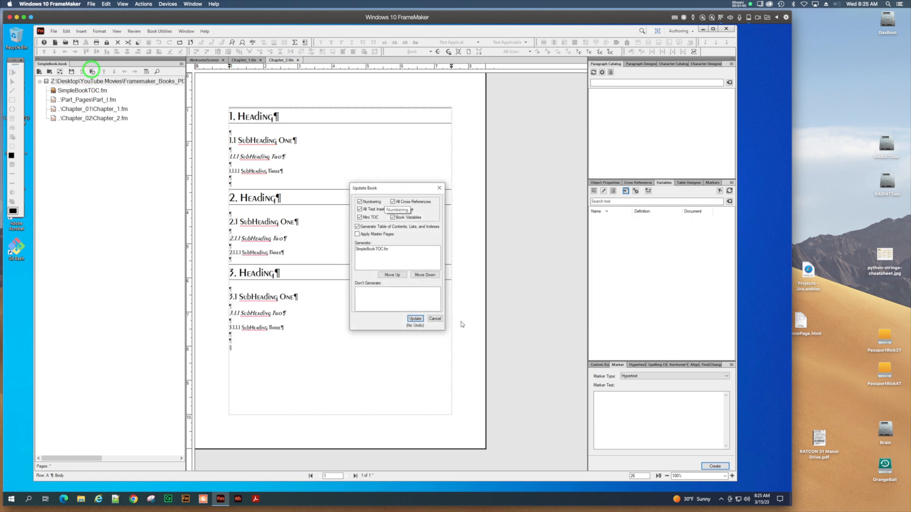
pyautogui.click(414, 319)
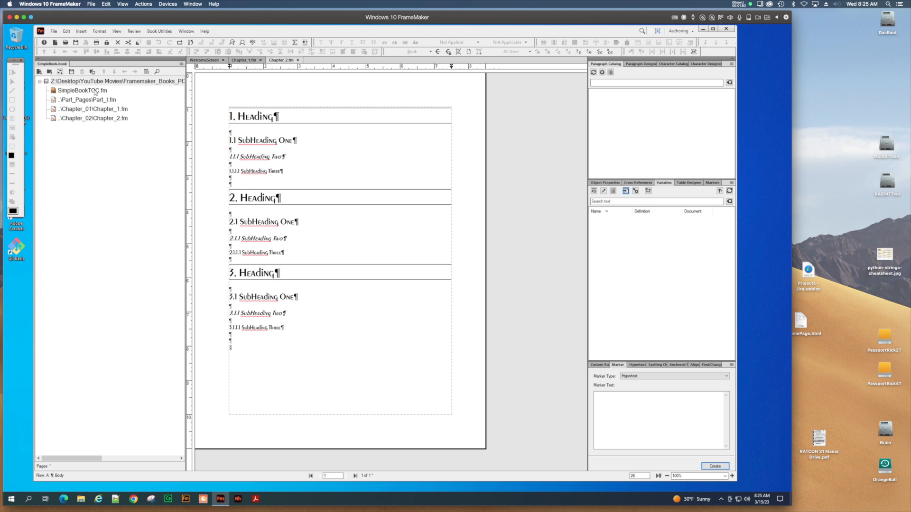
pyautogui.click(333, 148)
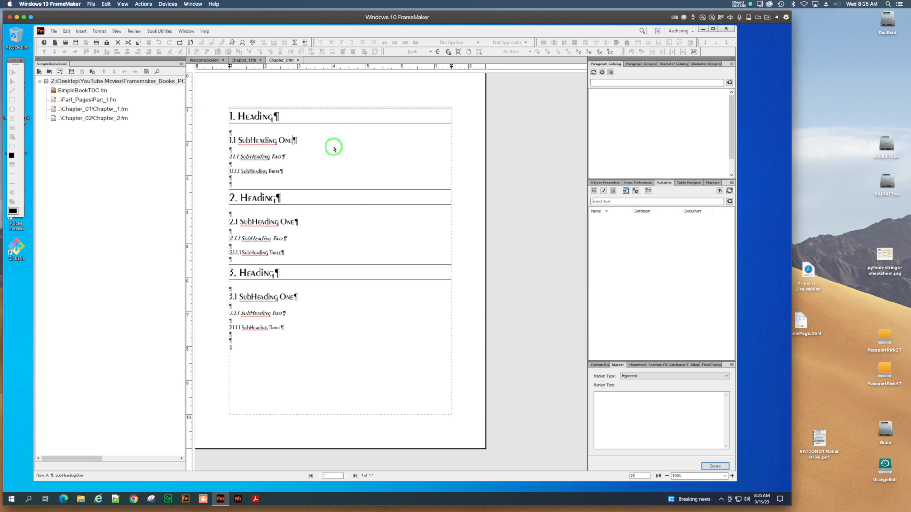
# Open SimpleBookTOC.fm from the book and place the cursor in the first Heading entry
pyautogui.doubleClick(82, 93)
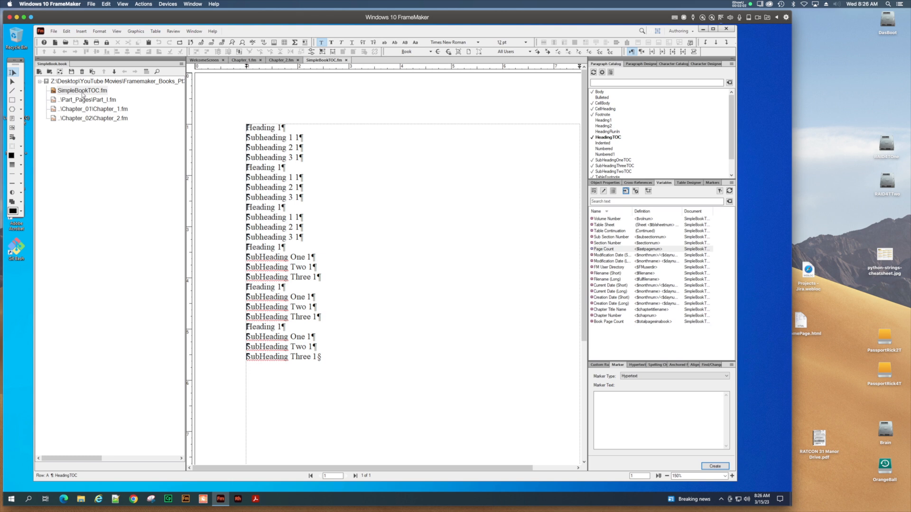
pyautogui.click(279, 128)
pyautogui.click(266, 130)
pyautogui.click(270, 138)
pyautogui.click(271, 128)
pyautogui.click(271, 131)
# Apply the Peoria font at 24 pt to the first Heading entry of the table of contents
pyautogui.click(642, 64)
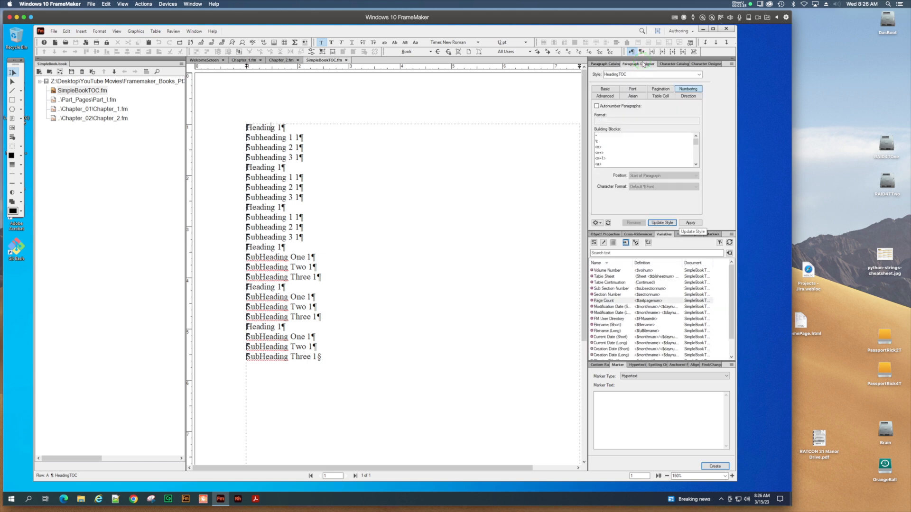
pyautogui.click(633, 89)
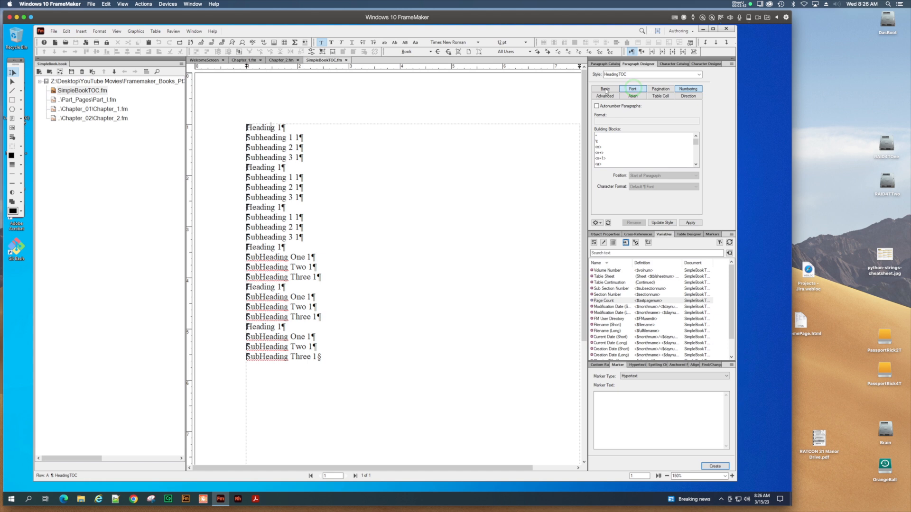
pyautogui.click(659, 112)
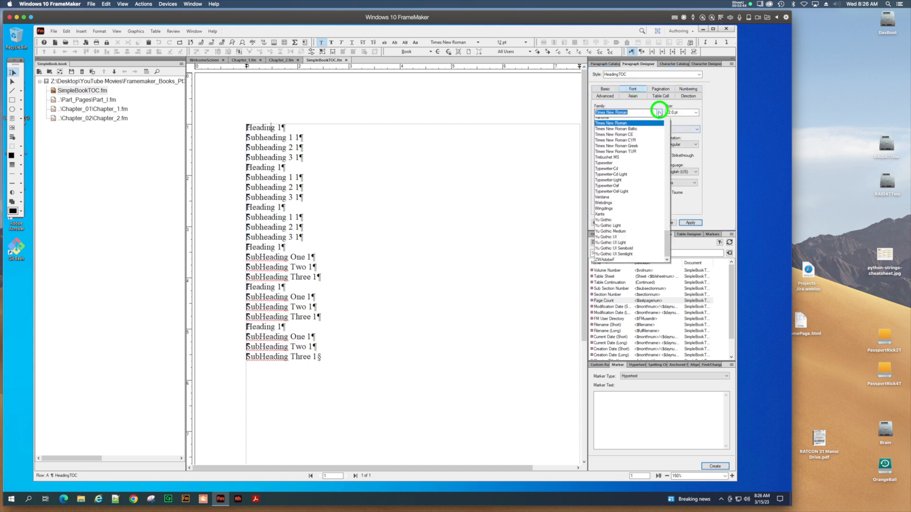
pyautogui.moveTo(667, 268); pyautogui.dragTo(668, 221)
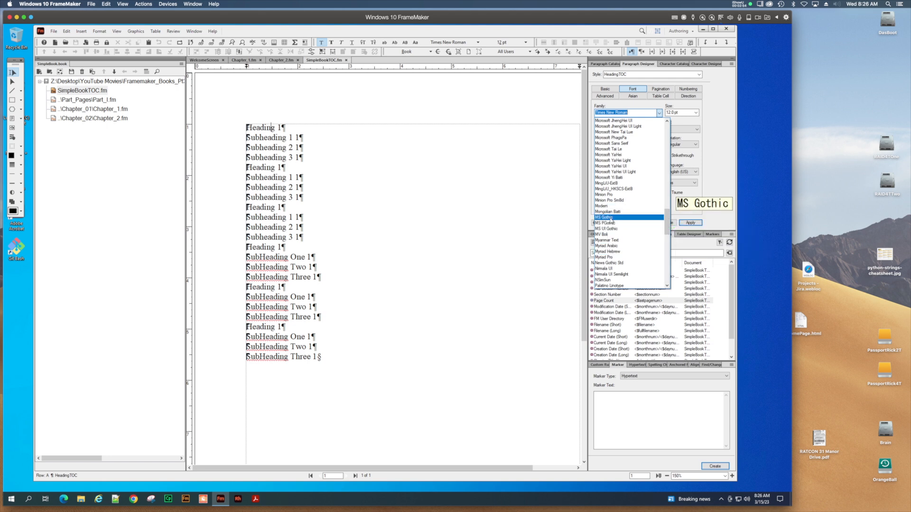
pyautogui.scroll(-6, 611, 219)
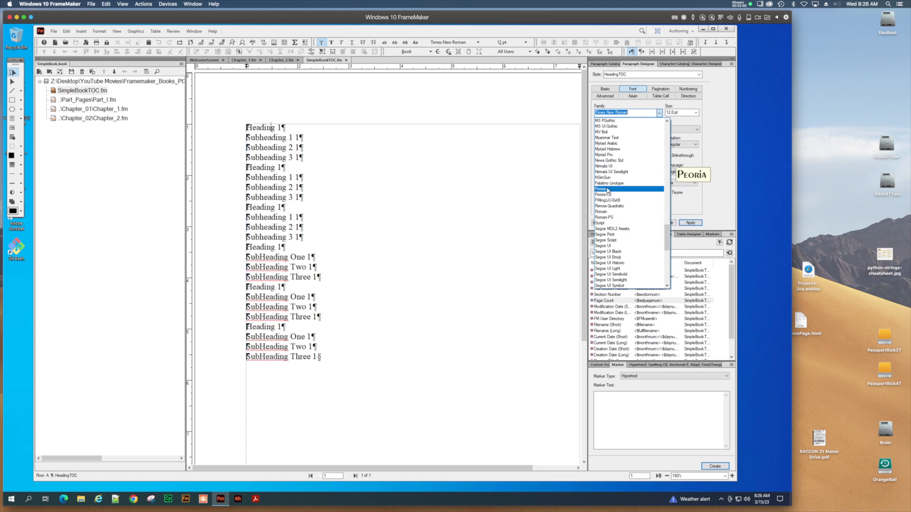
pyautogui.click(607, 190)
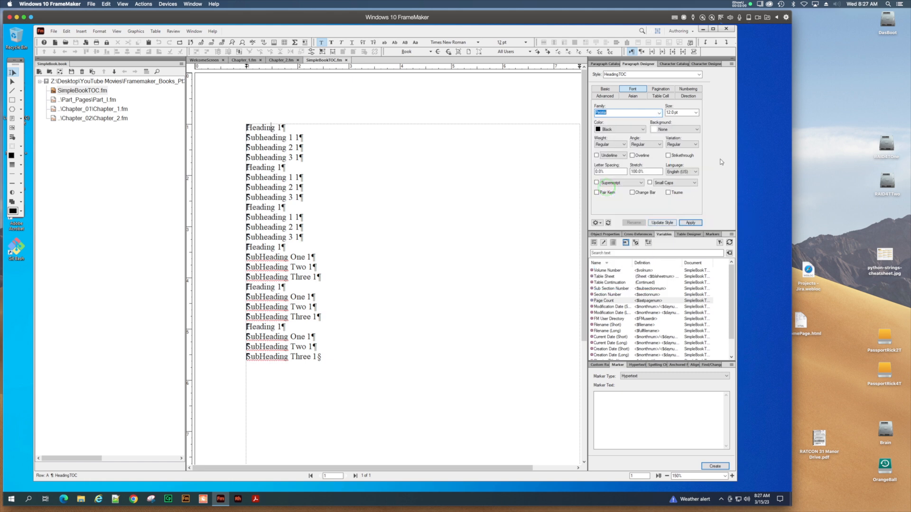
pyautogui.click(695, 113)
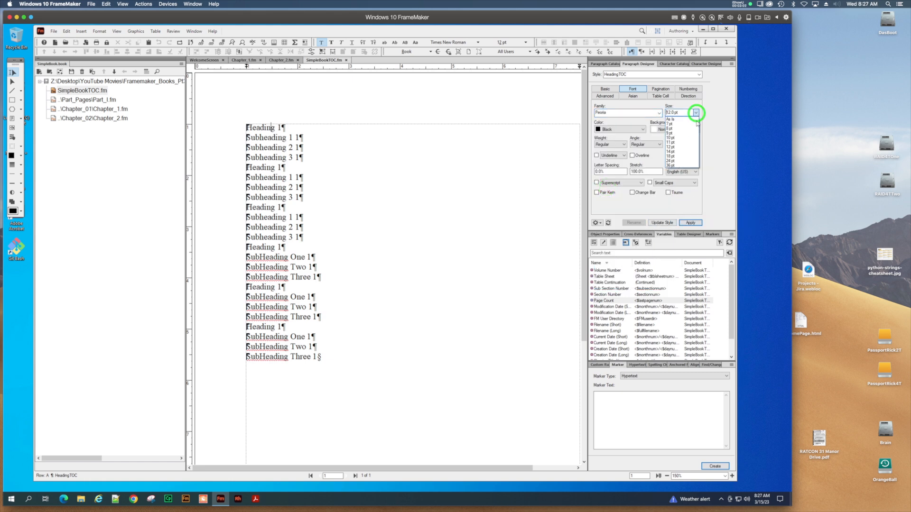
pyautogui.click(686, 161)
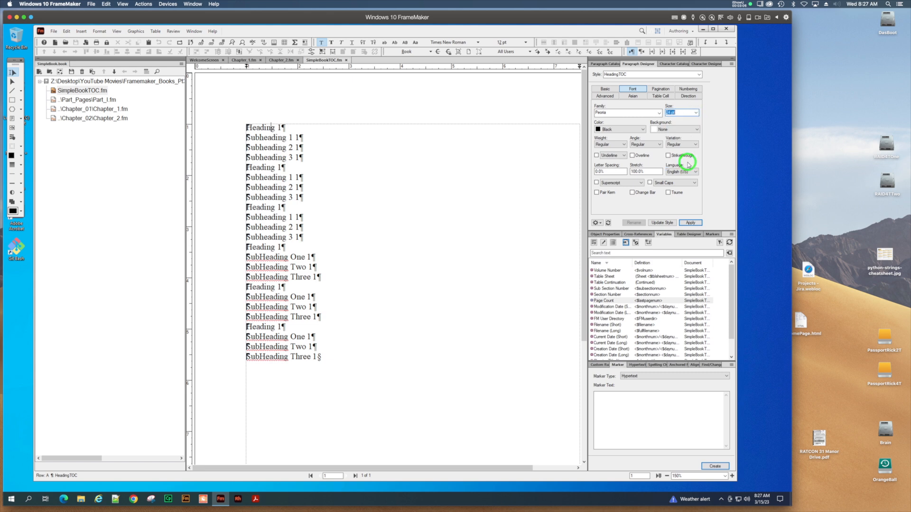
pyautogui.click(689, 223)
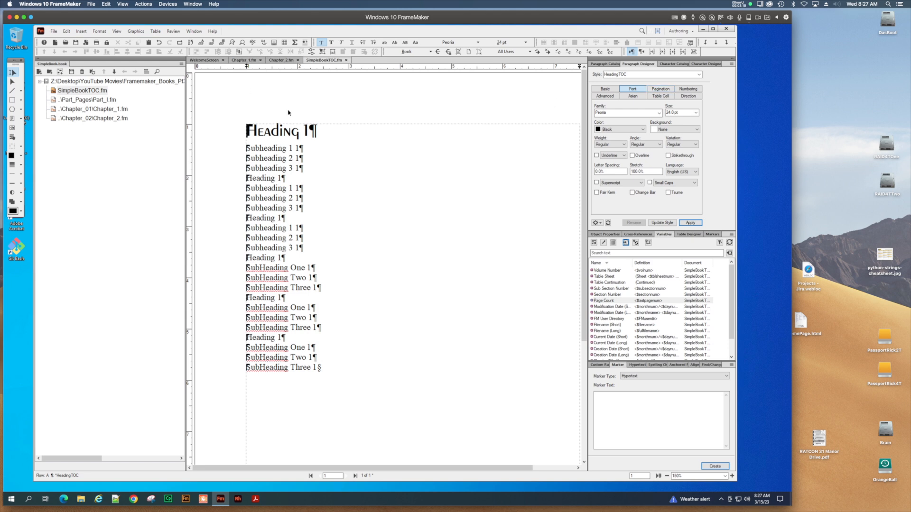
# Try to add a left-aligned tab stop at position 7 with a dotted leader to the first Heading entry
pyautogui.click(312, 131)
pyautogui.click(604, 90)
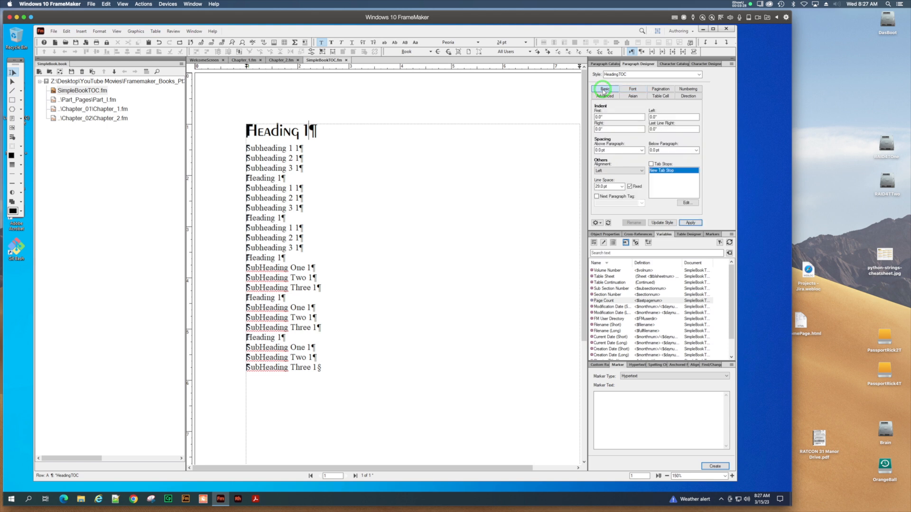
pyautogui.click(685, 204)
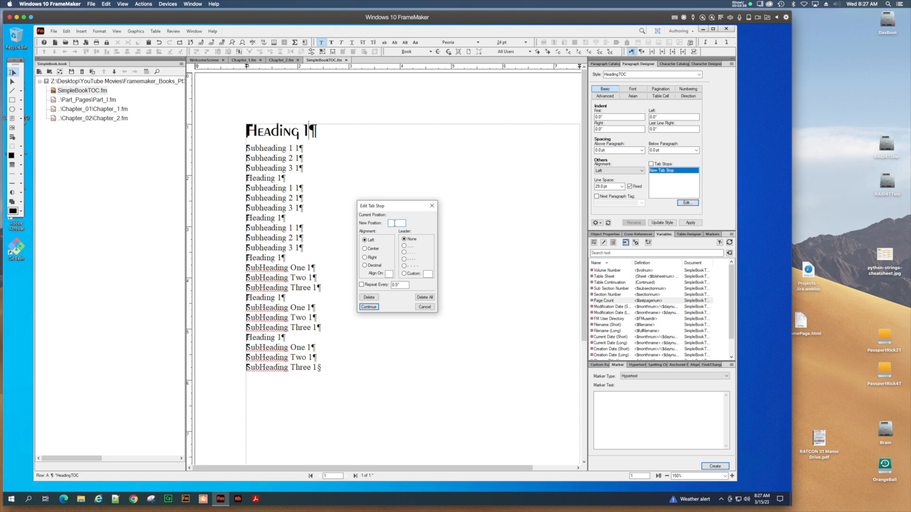
pyautogui.write('7')
pyautogui.click(364, 240)
pyautogui.doubleClick(392, 223)
pyautogui.click(404, 253)
pyautogui.click(370, 309)
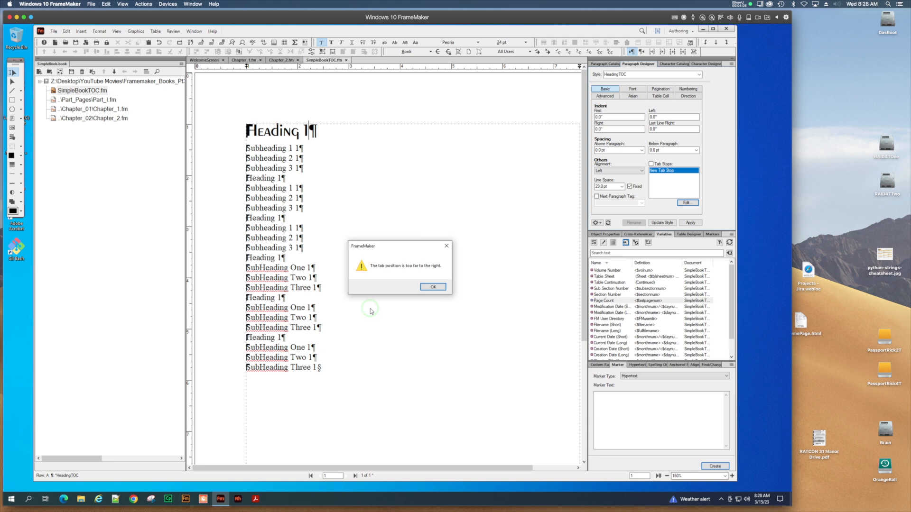
pyautogui.click(428, 287)
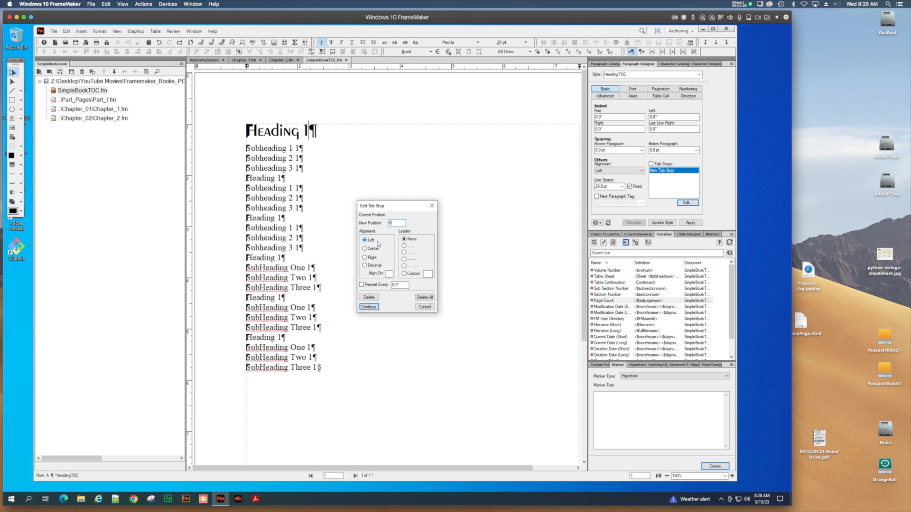
# Define a right-aligned tab stop at 6" for the first Heading entry
pyautogui.click(371, 257)
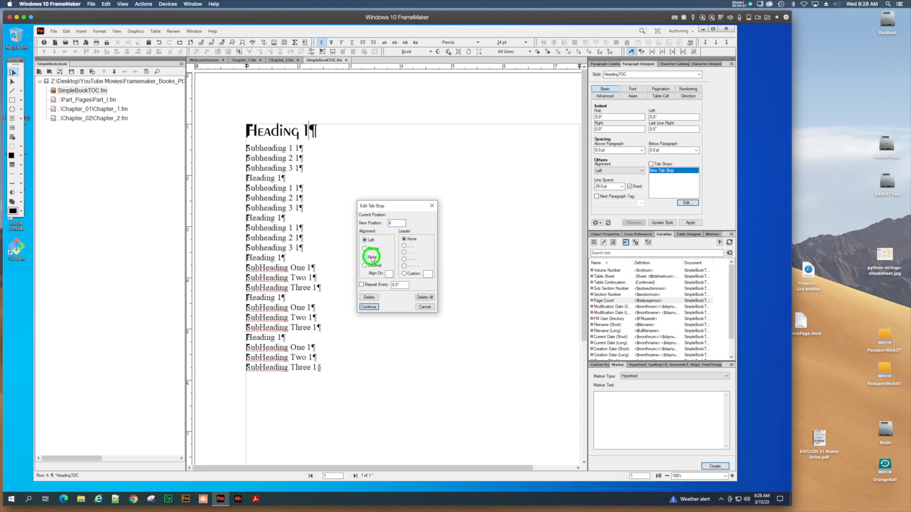
pyautogui.click(392, 223)
pyautogui.click(369, 307)
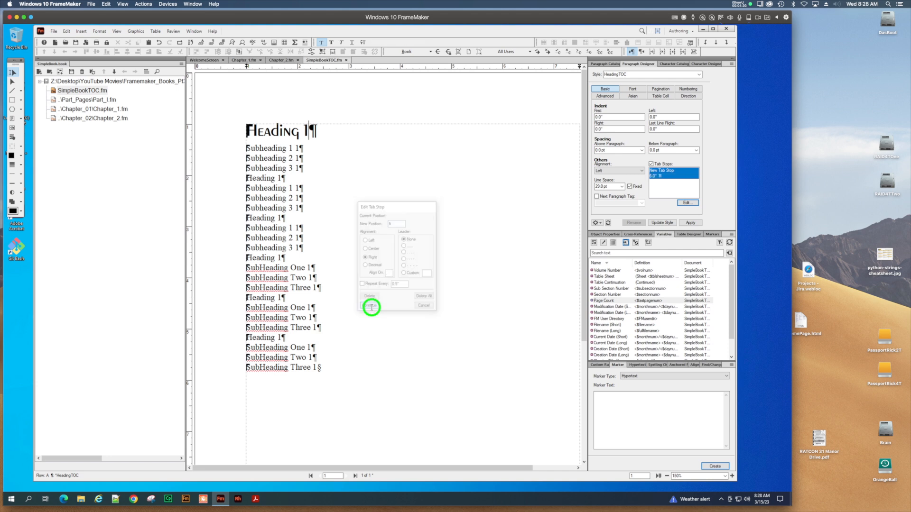
# Try to move the right-aligned 6" tab stop to position 7
pyautogui.click(661, 176)
pyautogui.click(685, 203)
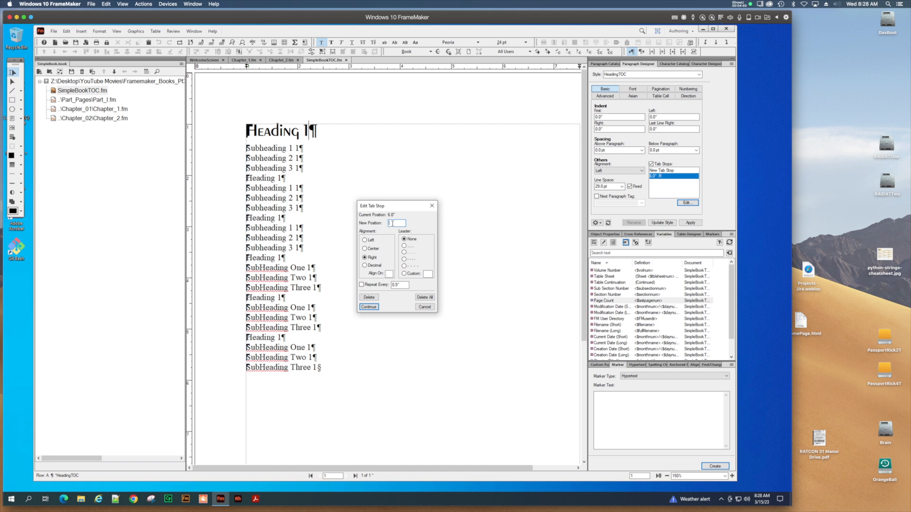
pyautogui.write('7')
pyautogui.click(369, 307)
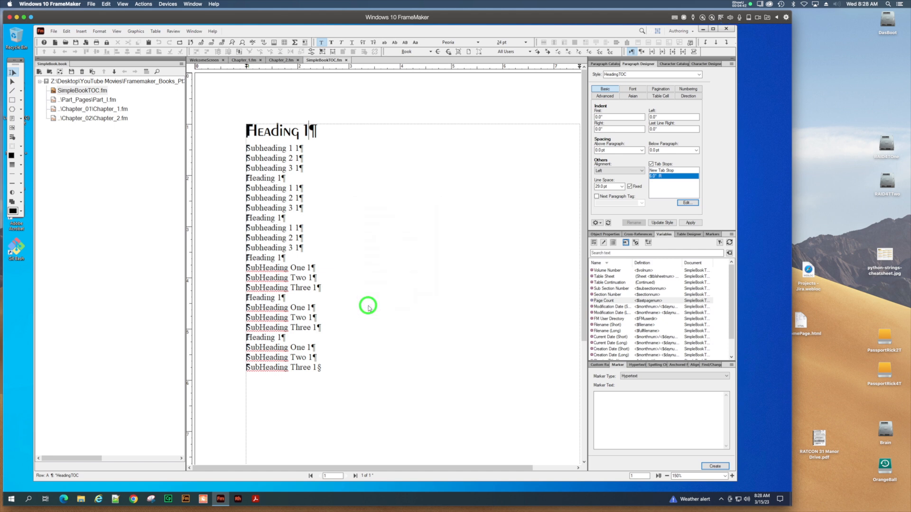
pyautogui.click(424, 286)
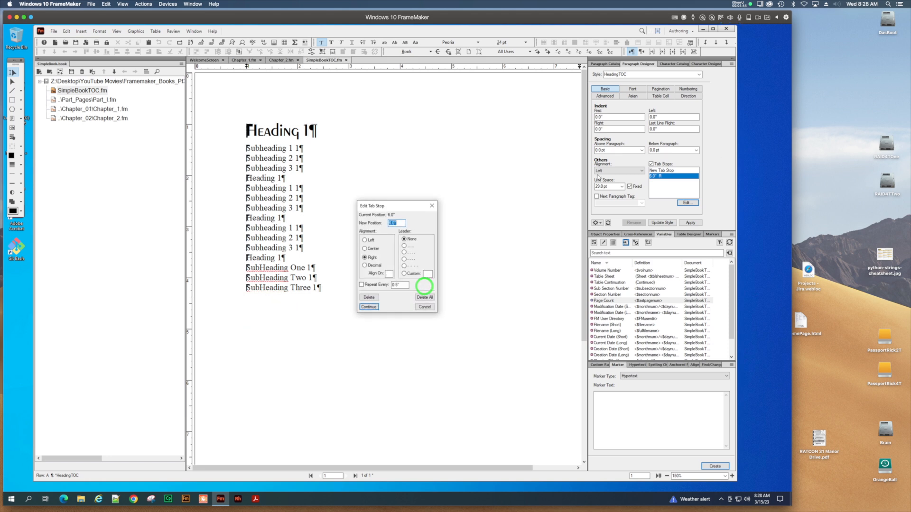
pyautogui.click(370, 307)
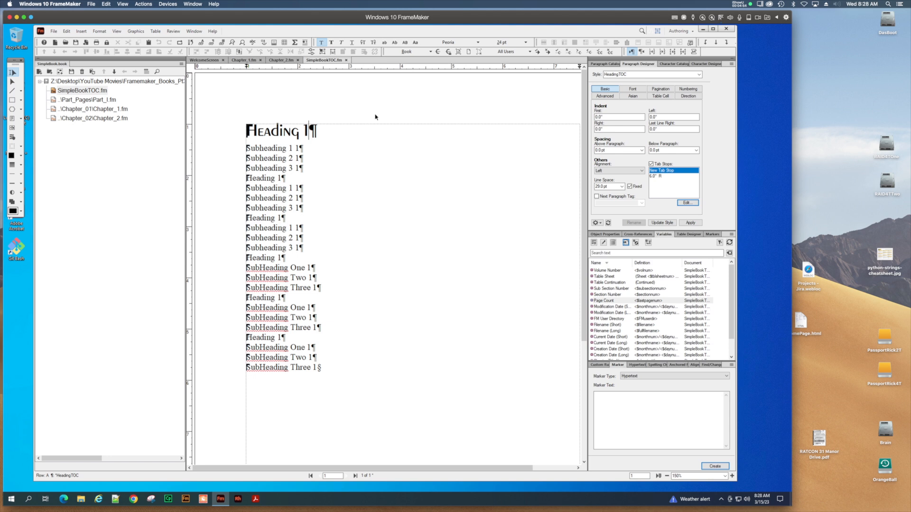
# Save SimpleBookTOC.fm and display its TOC reference page
pyautogui.click(284, 132)
pyautogui.hotkey('ctrl', 's')
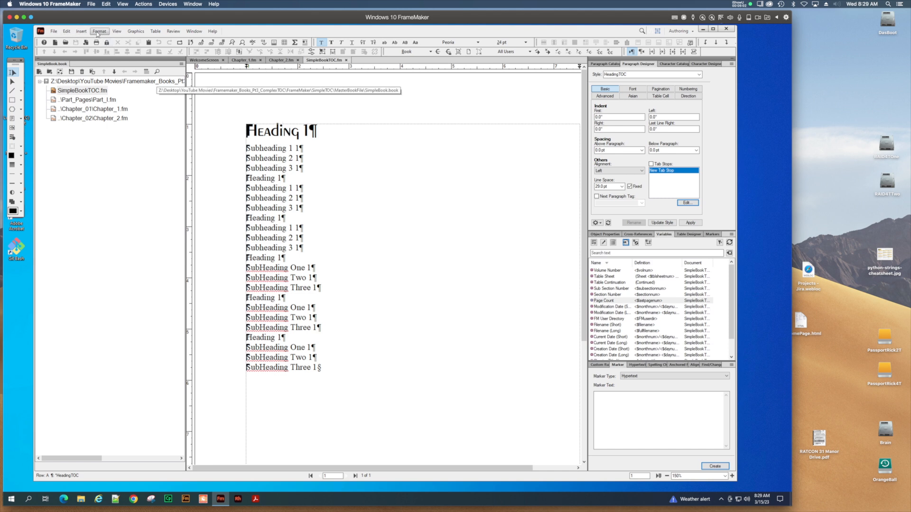
pyautogui.click(117, 31)
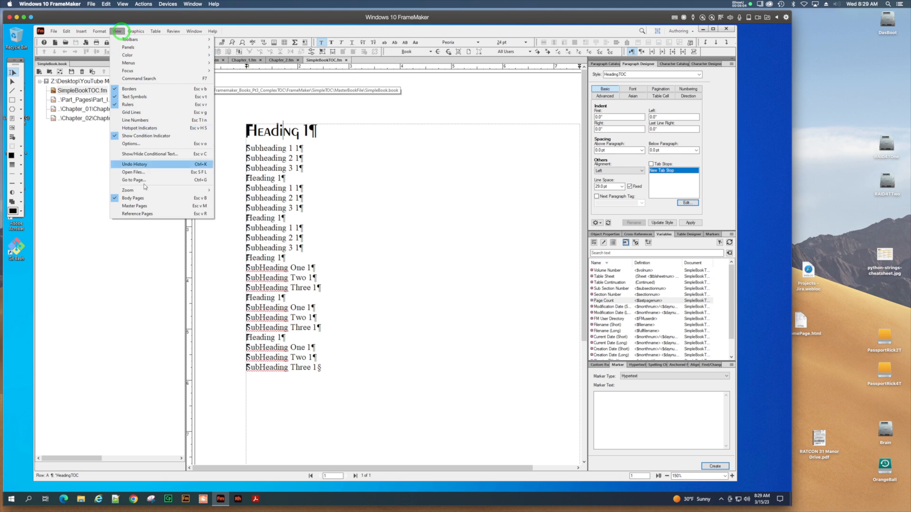
pyautogui.click(137, 214)
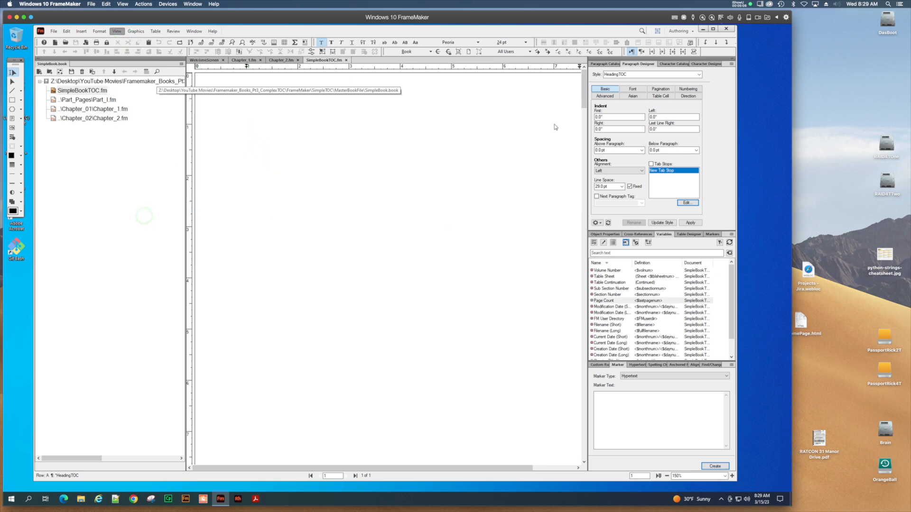
pyautogui.moveTo(583, 98); pyautogui.dragTo(588, 416)
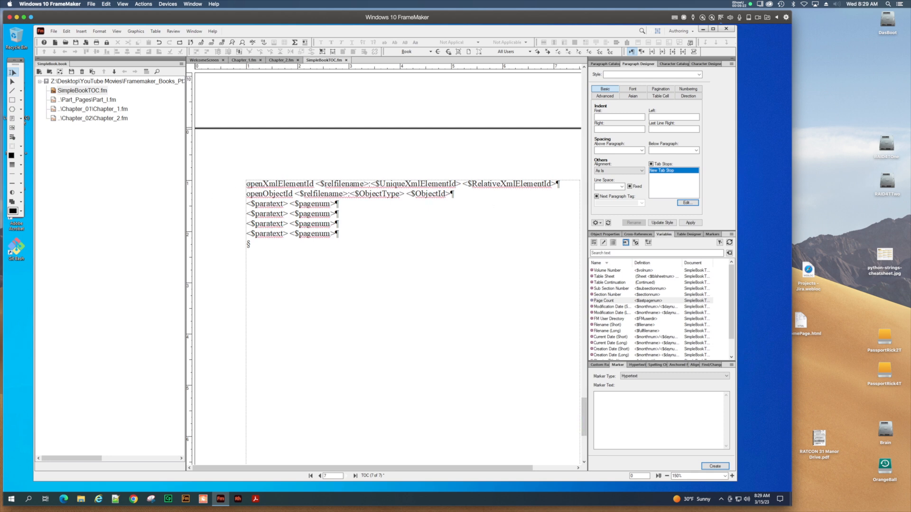
# Examine the paragraph style of each <$paratext> <$pagenum> line on the TOC reference page
pyautogui.moveTo(247, 183); pyautogui.dragTo(474, 196)
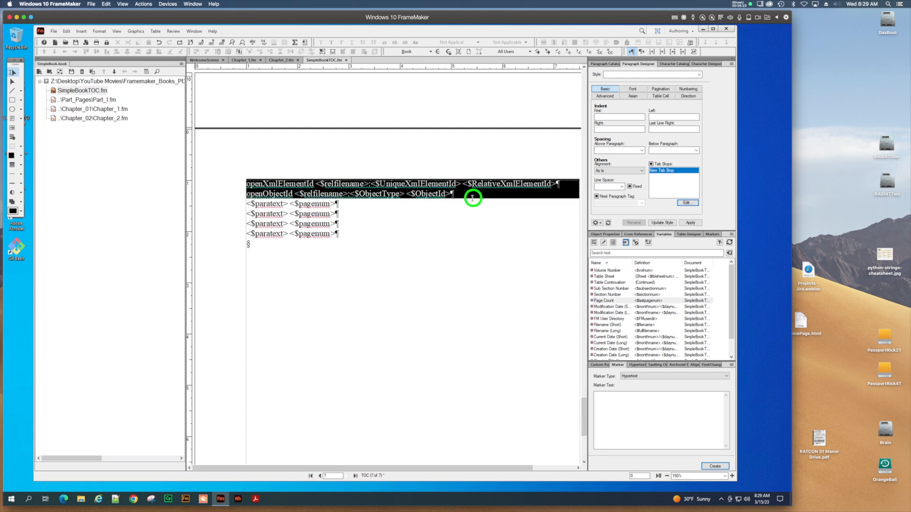
pyautogui.click(383, 225)
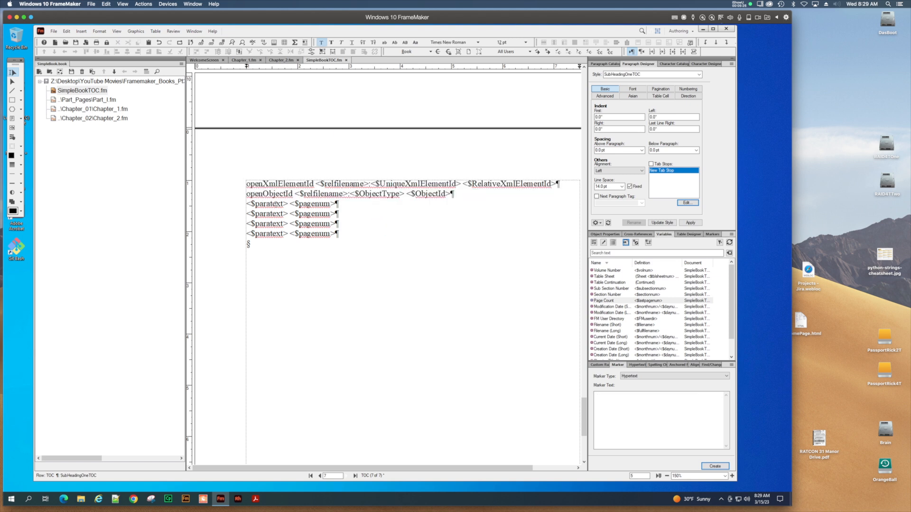
pyautogui.click(301, 204)
pyautogui.click(278, 206)
pyautogui.click(268, 205)
pyautogui.click(270, 216)
pyautogui.click(273, 224)
pyautogui.click(274, 235)
# Insert an empty paragraph below the openObjectId line and move the HeadingTOC building-block line into it
pyautogui.click(465, 195)
pyautogui.press('Return')
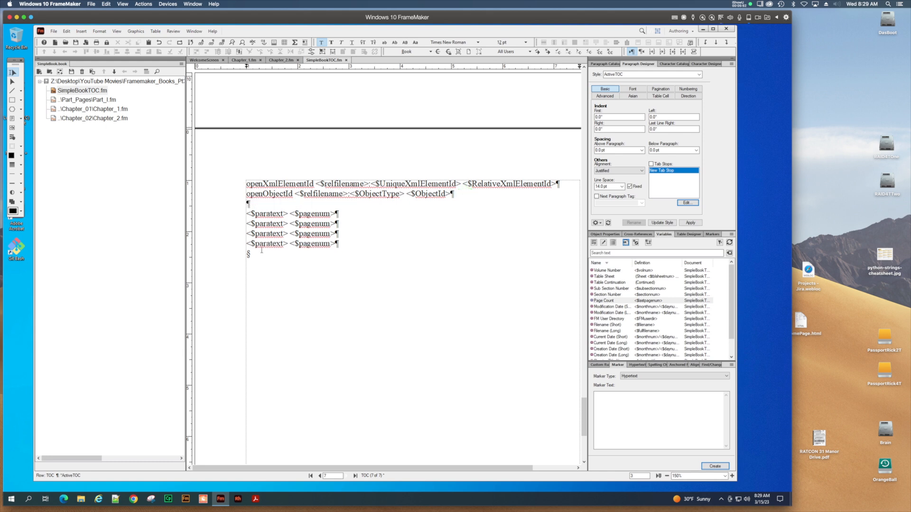
pyautogui.moveTo(249, 244); pyautogui.dragTo(347, 244)
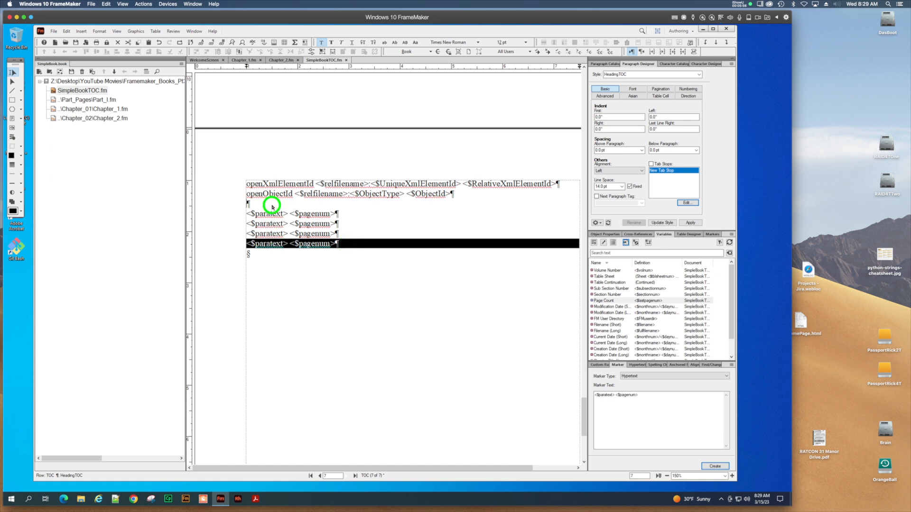
pyautogui.moveTo(272, 206); pyautogui.dragTo(272, 205)
# Move the SubHeadingOneTOC building-block line directly beneath the HeadingTOC line and delete the leftover empty paragraph
pyautogui.click(267, 223)
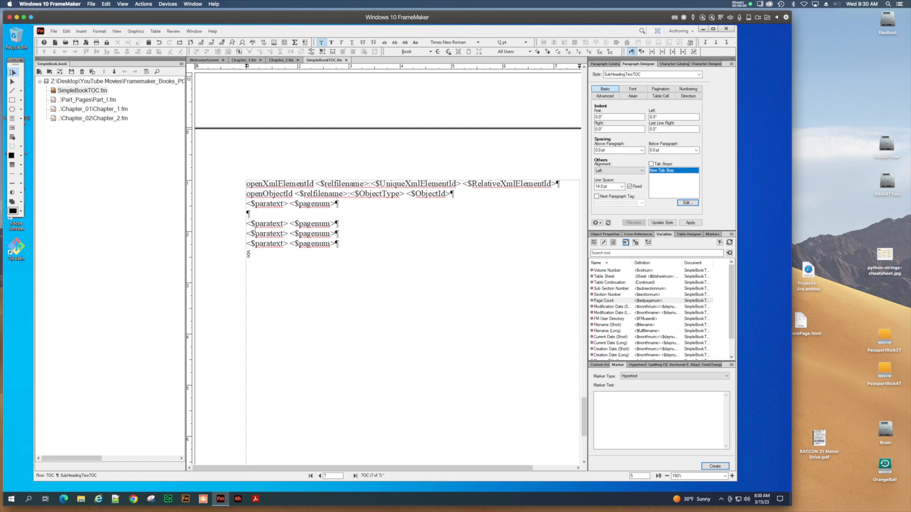
pyautogui.click(264, 234)
pyautogui.click(262, 243)
pyautogui.moveTo(246, 244); pyautogui.dragTo(350, 244)
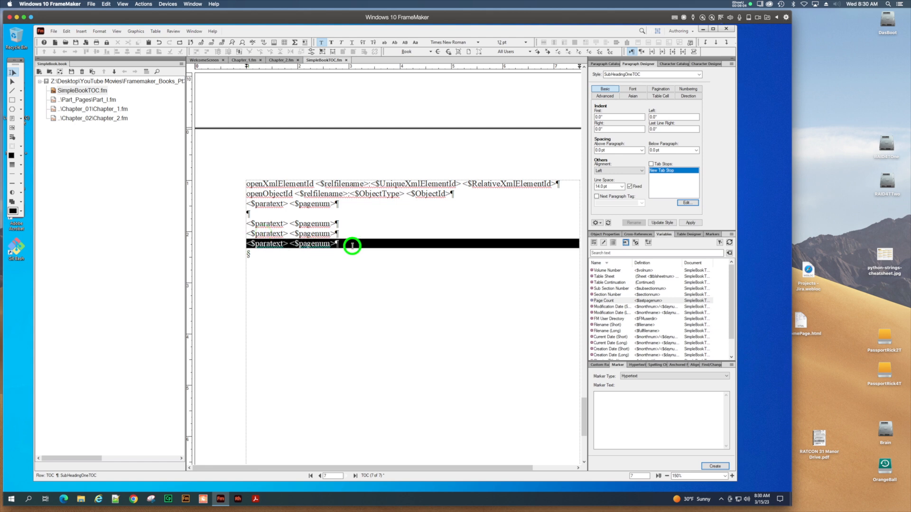
pyautogui.moveTo(275, 244); pyautogui.dragTo(273, 214)
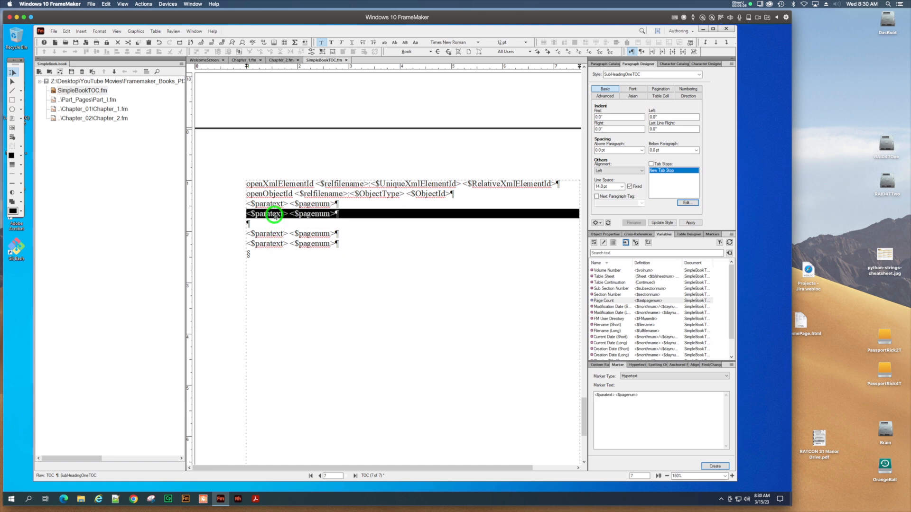
pyautogui.click(260, 225)
pyautogui.press('BackSpace')
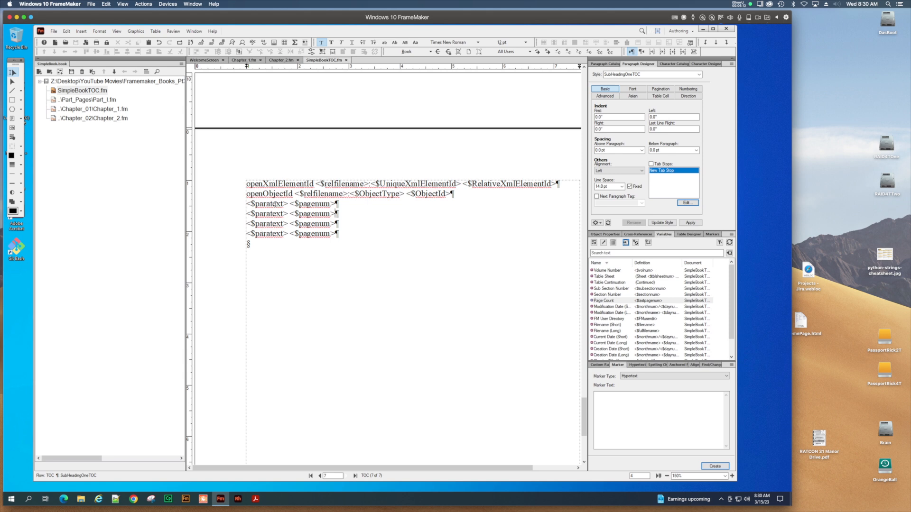
# Check the font settings of the HeadingTOC line on the TOC reference page and return to the body pages
pyautogui.click(275, 204)
pyautogui.click(636, 89)
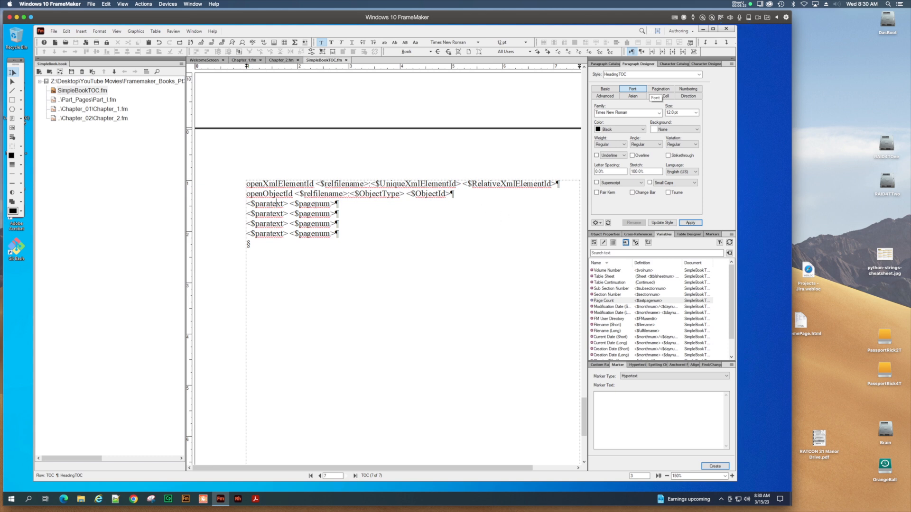
pyautogui.click(290, 204)
pyautogui.click(268, 204)
pyautogui.click(119, 32)
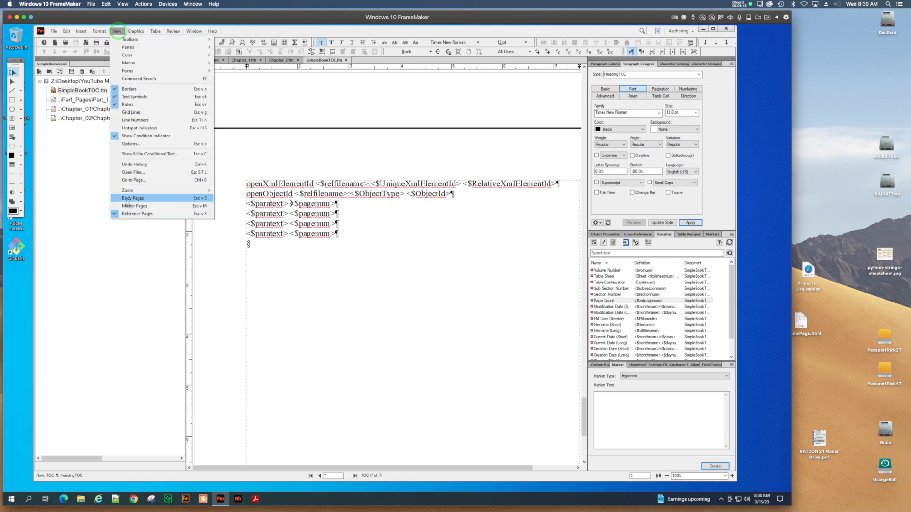
pyautogui.click(126, 198)
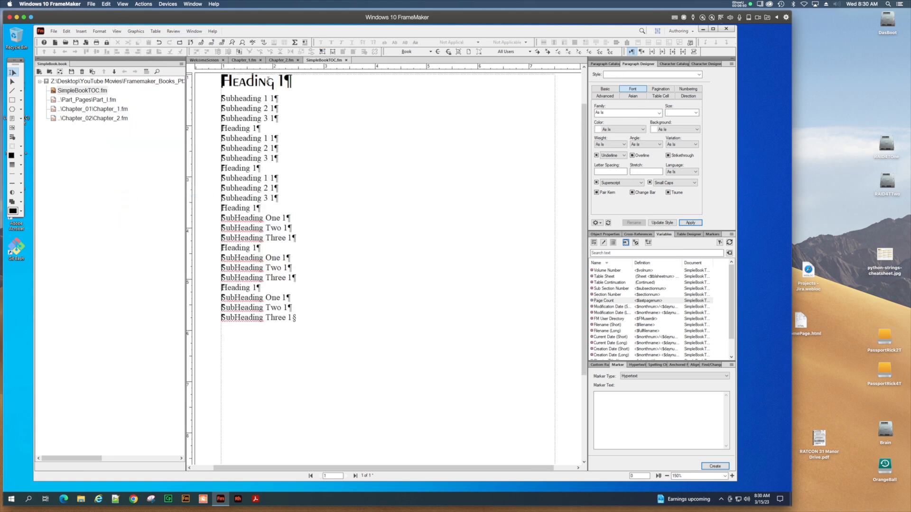
# Add a left-aligned tab stop at 6 inches to the first TOC heading entry and update the HeadingTOC paragraph style with it
pyautogui.click(266, 86)
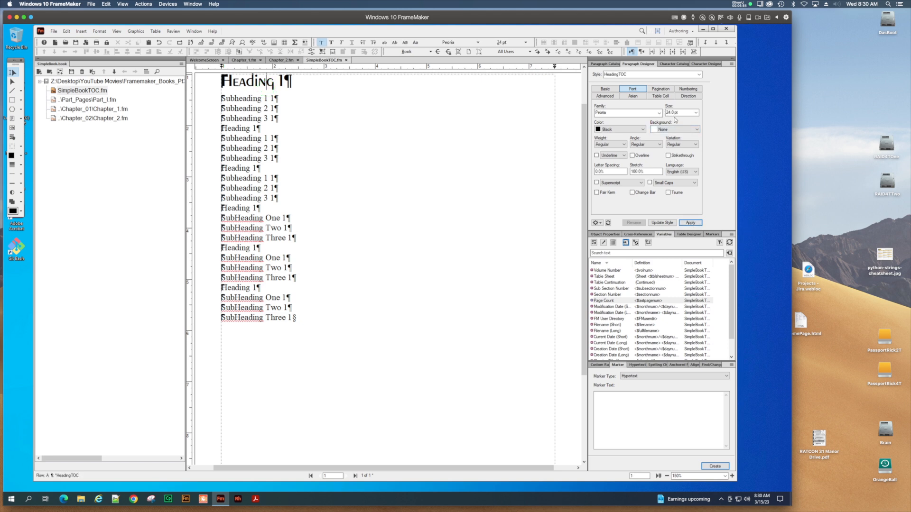
pyautogui.click(609, 89)
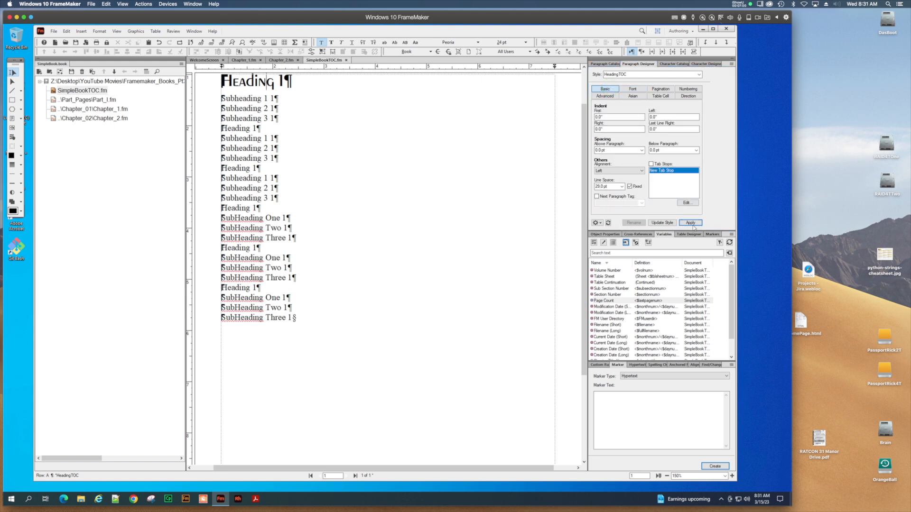
pyautogui.click(691, 203)
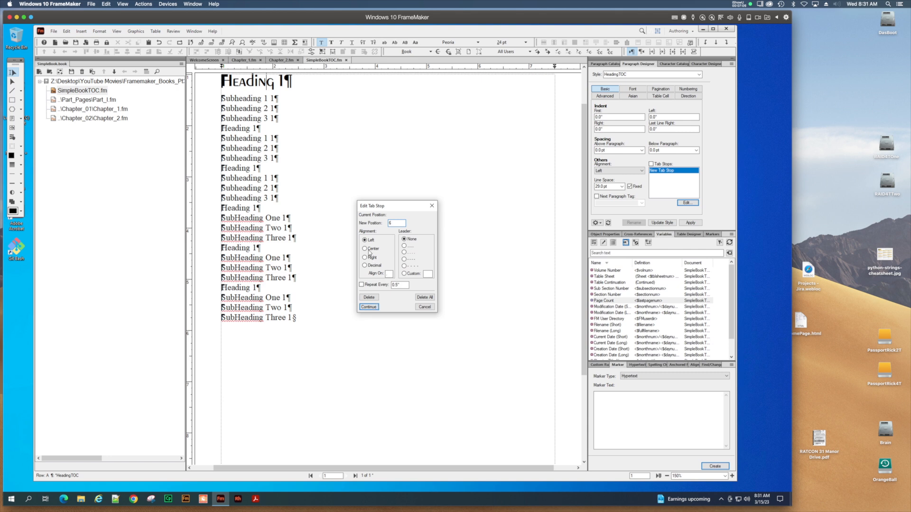
pyautogui.click(368, 307)
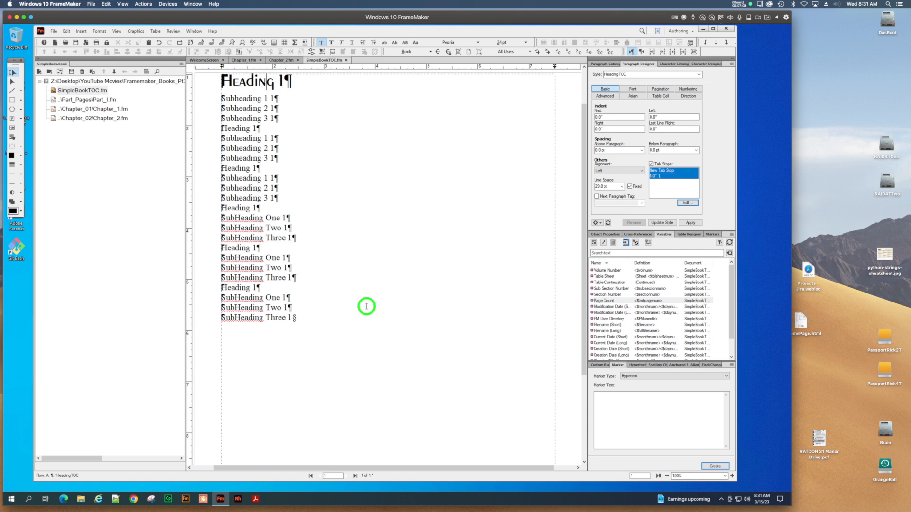
pyautogui.click(693, 224)
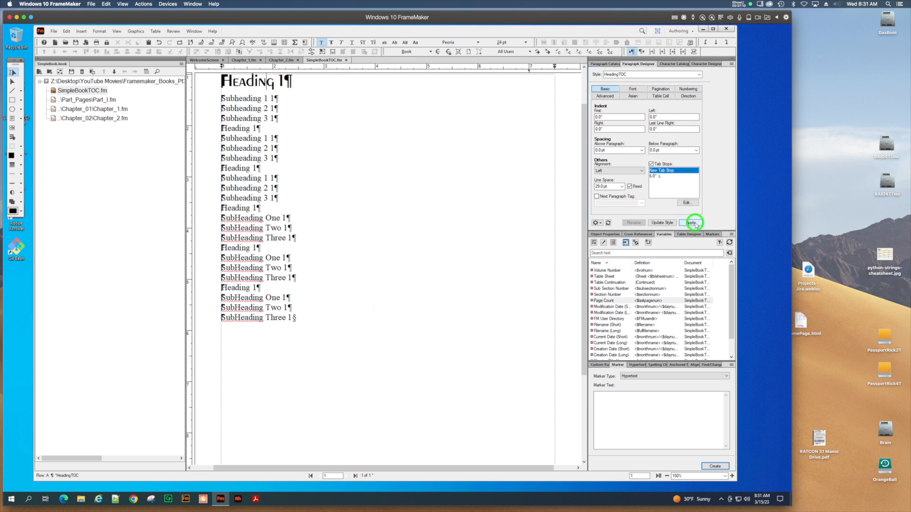
pyautogui.click(670, 223)
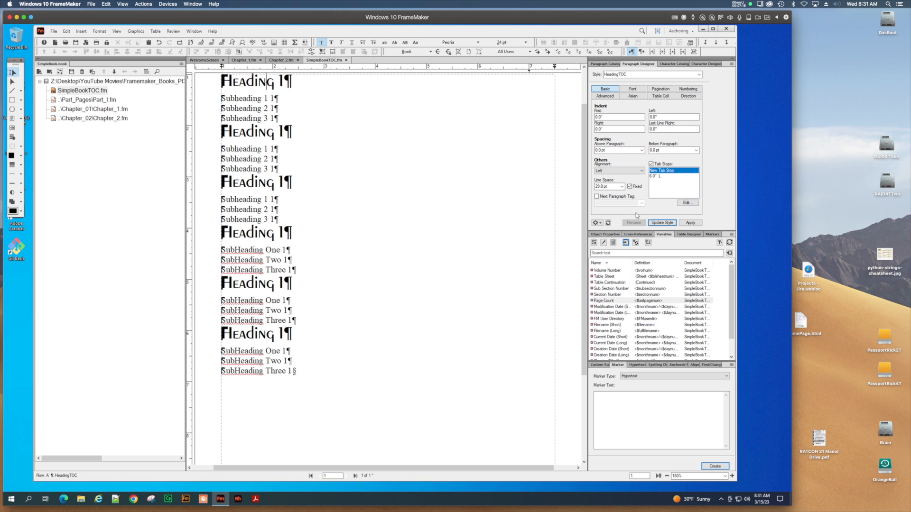
pyautogui.click(668, 224)
# Check how the HeadingTOC building-block line uses its tab stop on the TOC reference page and return to the body pages
pyautogui.click(119, 33)
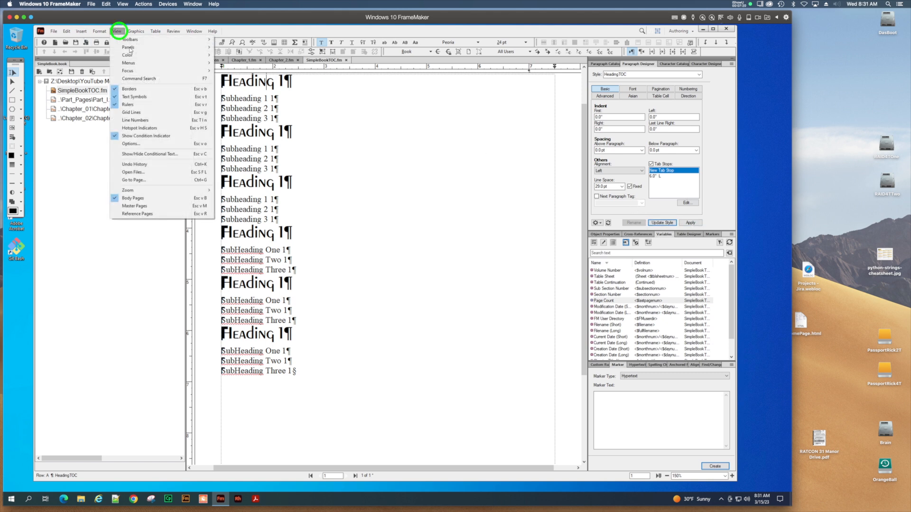
pyautogui.click(144, 216)
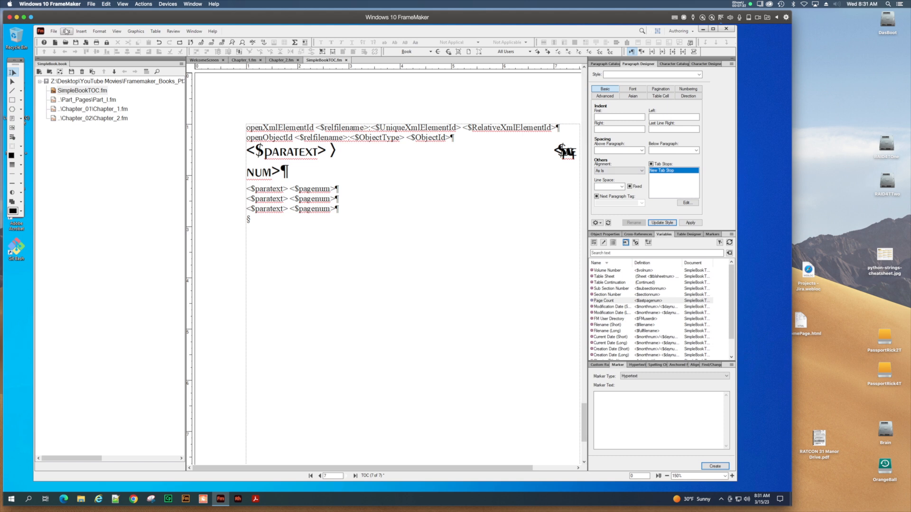
pyautogui.click(115, 31)
pyautogui.click(137, 199)
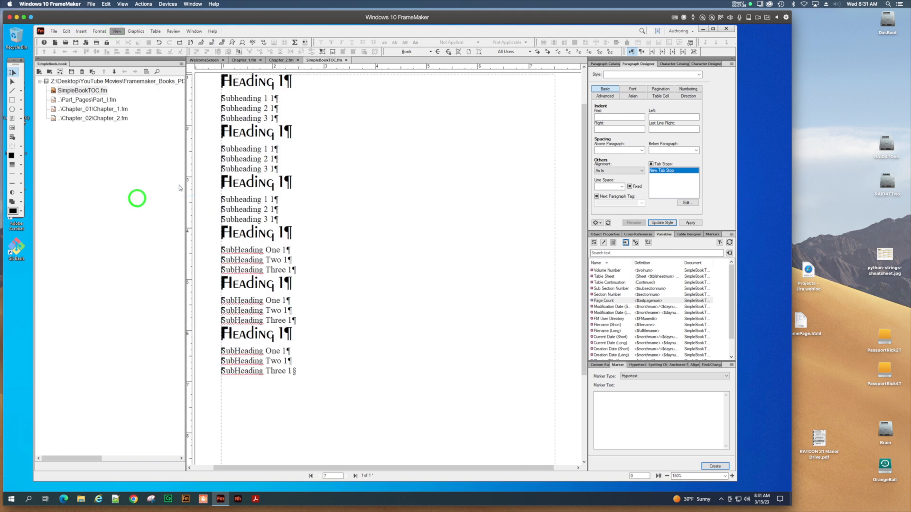
# Change the HeadingTOC style's 6.0" tab stop to right alignment with a dotted leader and update the style
pyautogui.click(260, 82)
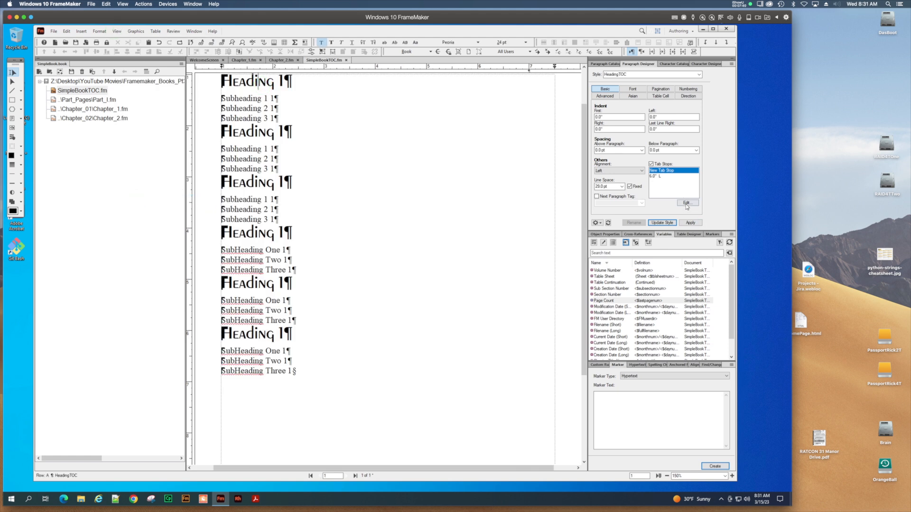
pyautogui.click(659, 176)
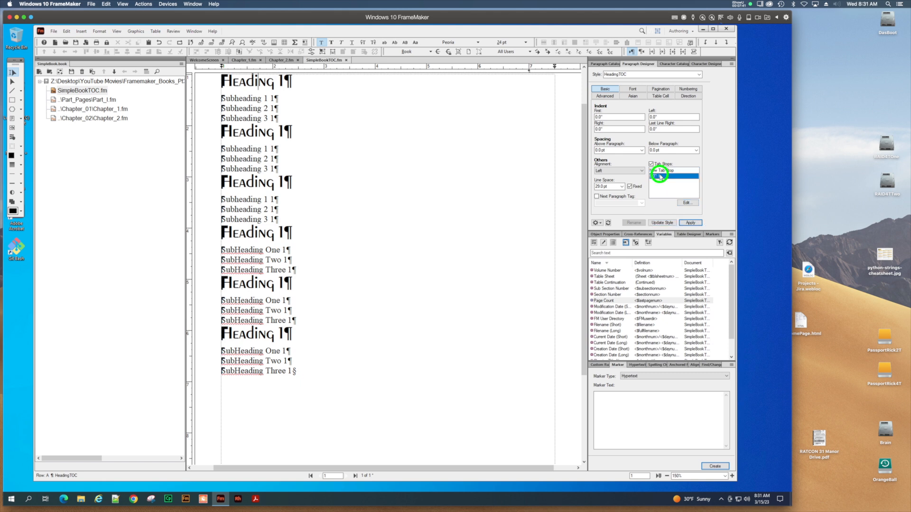
pyautogui.click(688, 203)
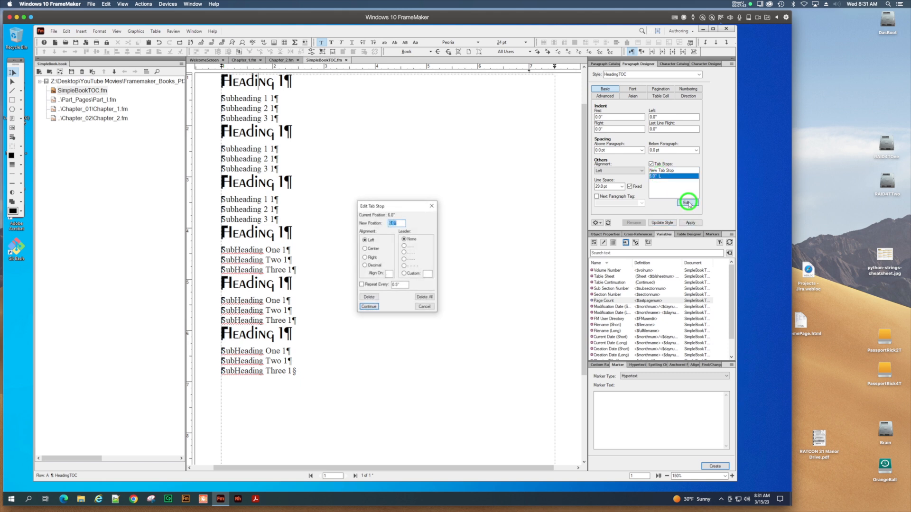
pyautogui.click(364, 259)
pyautogui.click(404, 252)
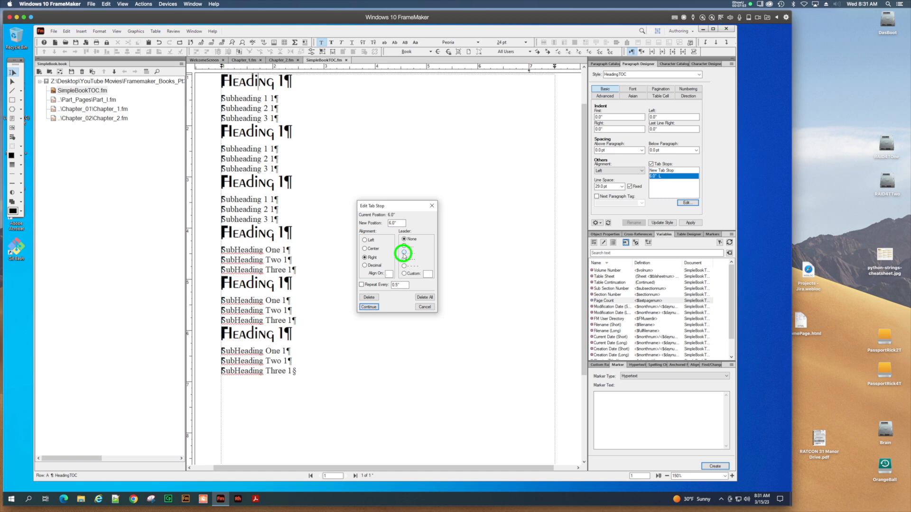
pyautogui.click(370, 307)
pyautogui.click(692, 223)
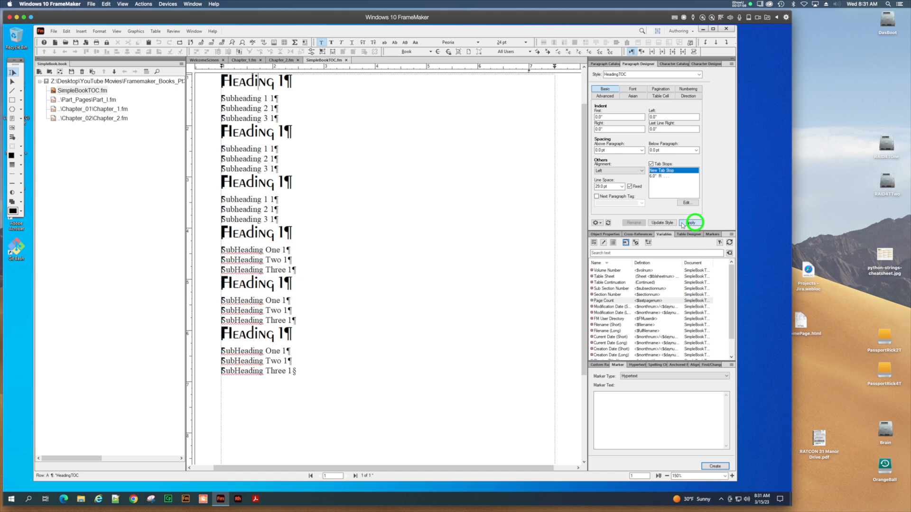
pyautogui.click(664, 223)
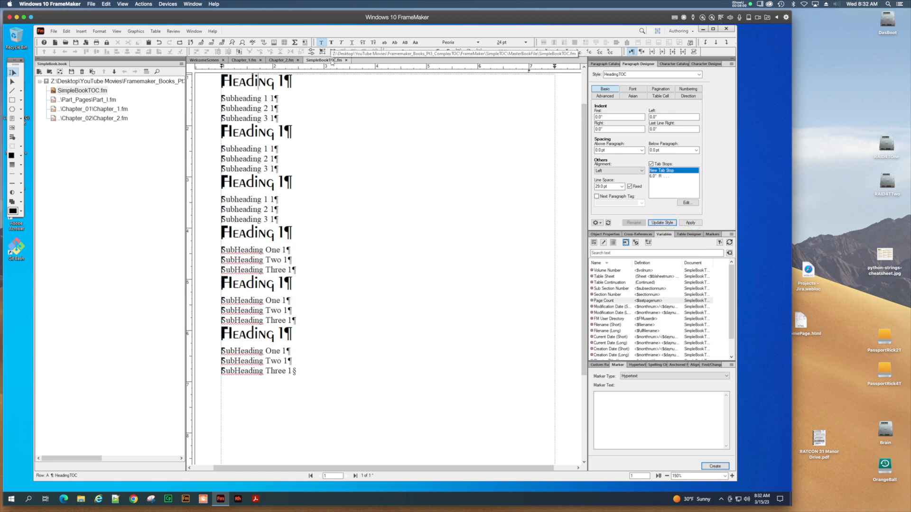
# Check the HeadingTOC line on the TOC reference page and update the book to regenerate SimpleBookTOC.fm
pyautogui.click(117, 32)
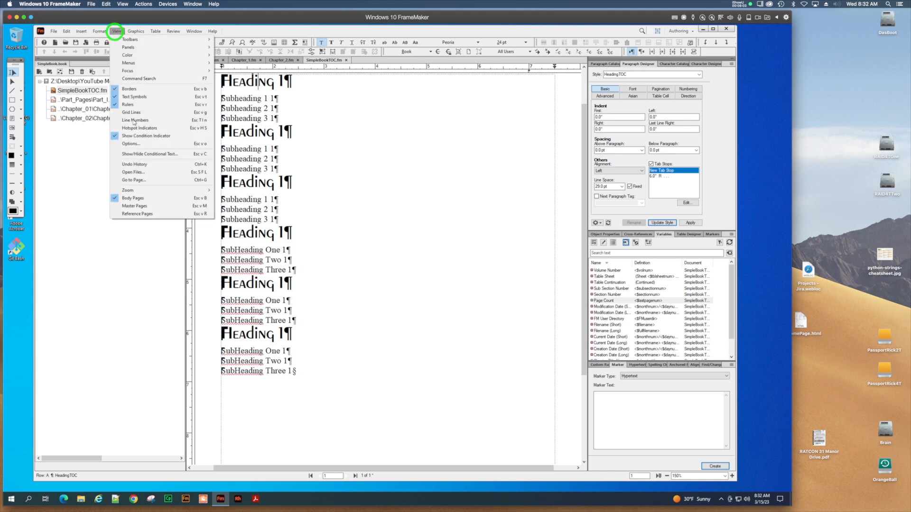
pyautogui.click(148, 214)
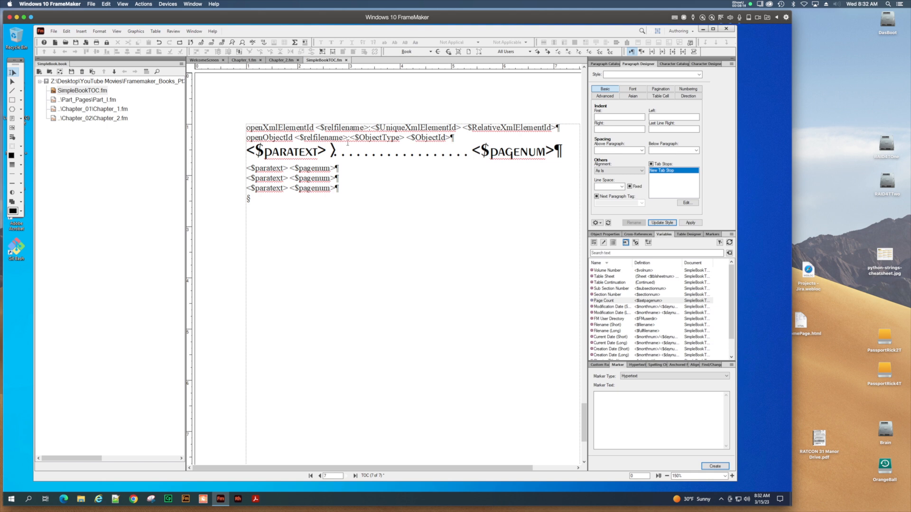
pyautogui.click(92, 71)
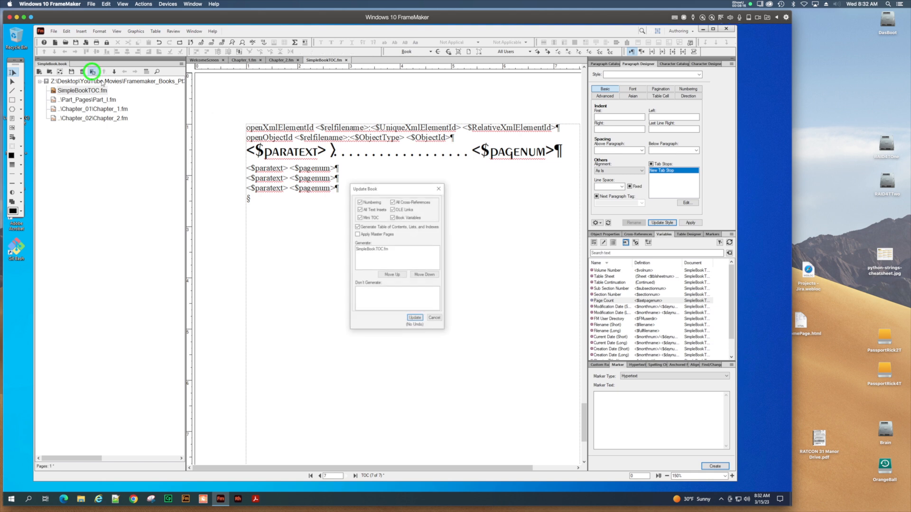
pyautogui.click(415, 318)
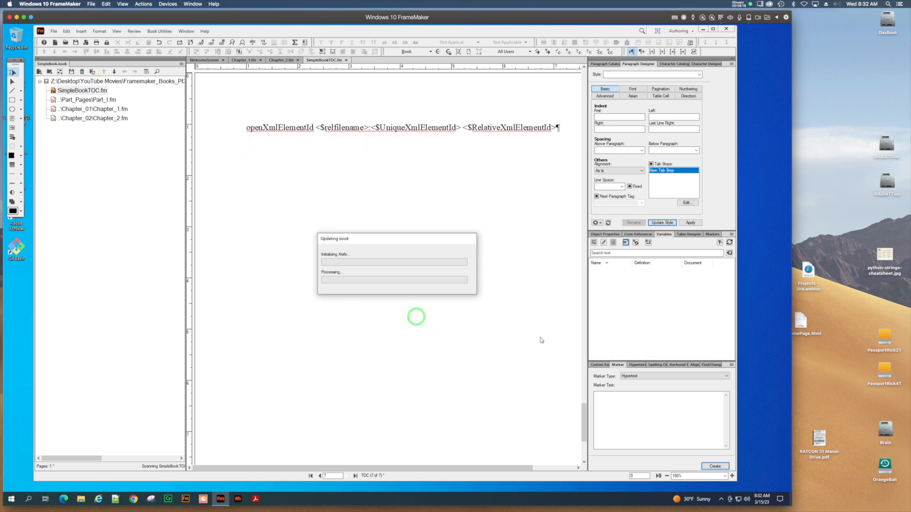
# Return SimpleBookTOC.fm to its body pages and examine the regenerated heading entries, their leaders and page numbers
pyautogui.click(116, 32)
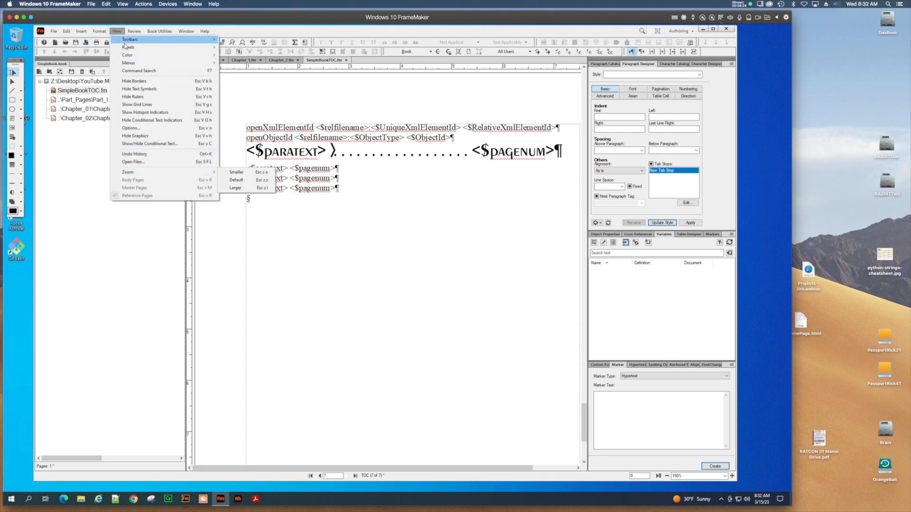
pyautogui.moveTo(122, 42)
pyautogui.click(336, 251)
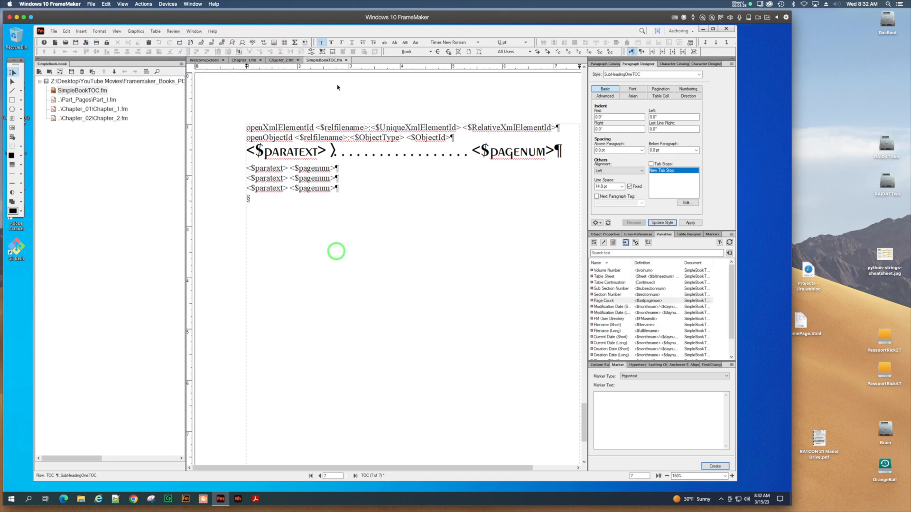
pyautogui.click(321, 61)
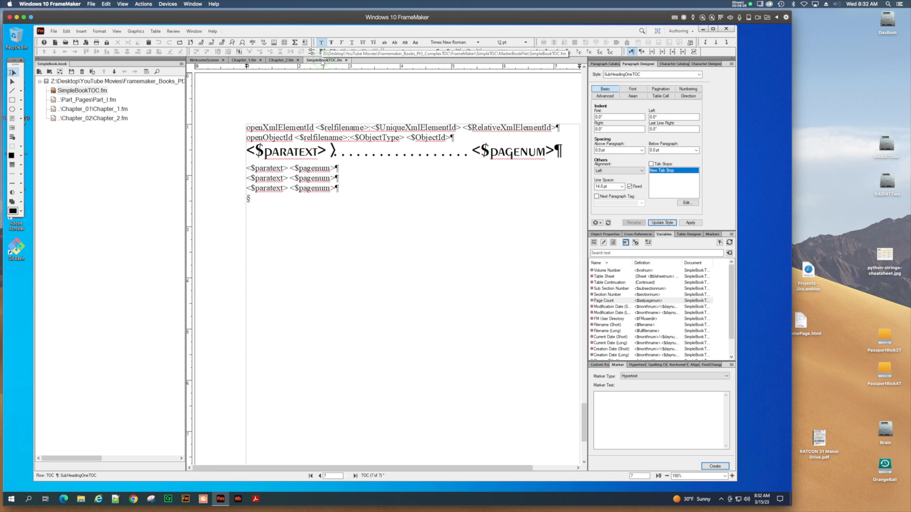
pyautogui.click(117, 30)
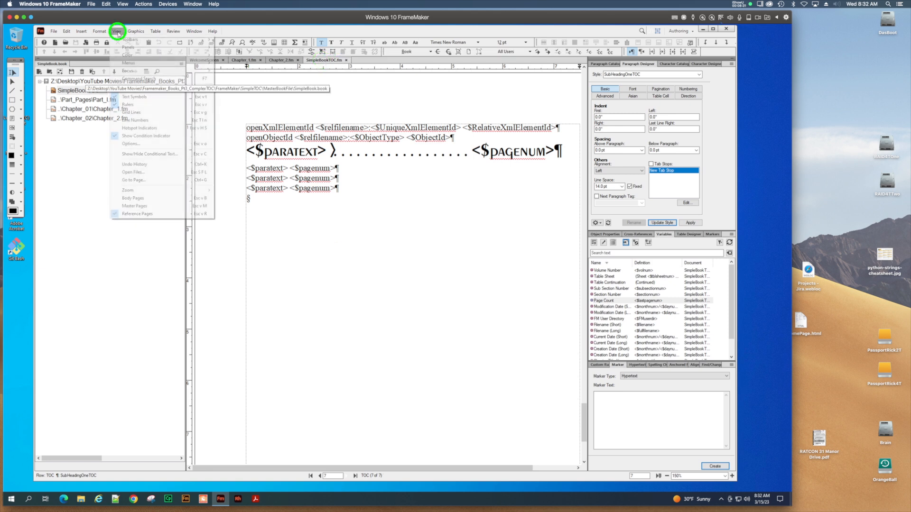
pyautogui.click(136, 197)
pyautogui.scroll(2, 267, 254)
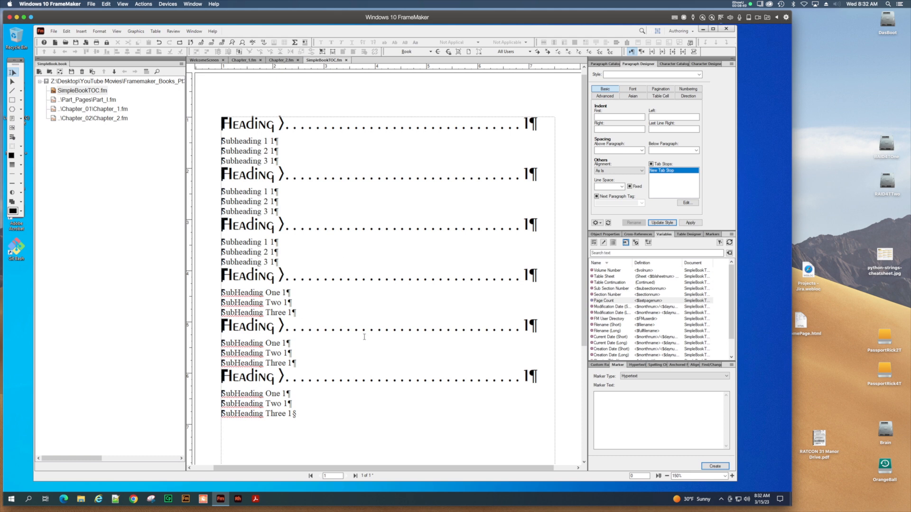
pyautogui.scroll(1, 368, 349)
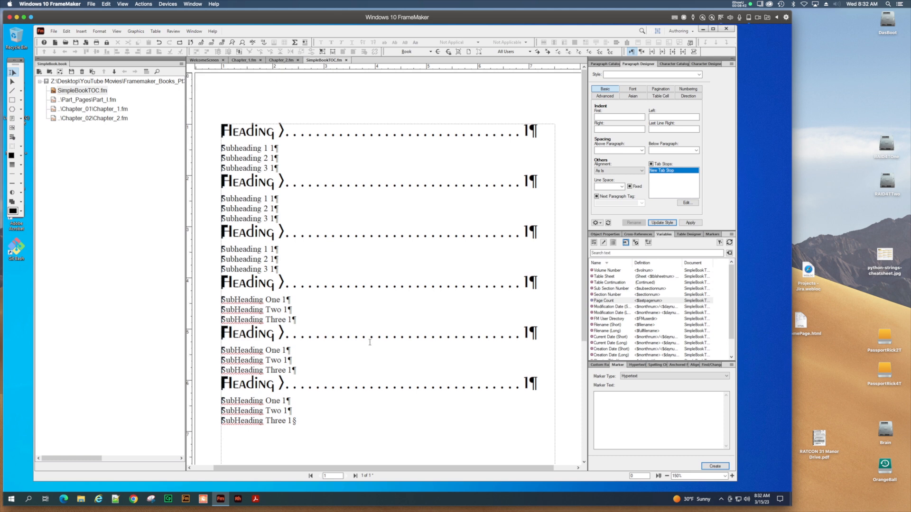
pyautogui.scroll(-2, 369, 342)
pyautogui.scroll(2, 370, 342)
# Review the headings in Chapter_1.fm and Chapter_2.fm, and return to SimpleBookTOC.fm
pyautogui.click(244, 60)
pyautogui.click(328, 430)
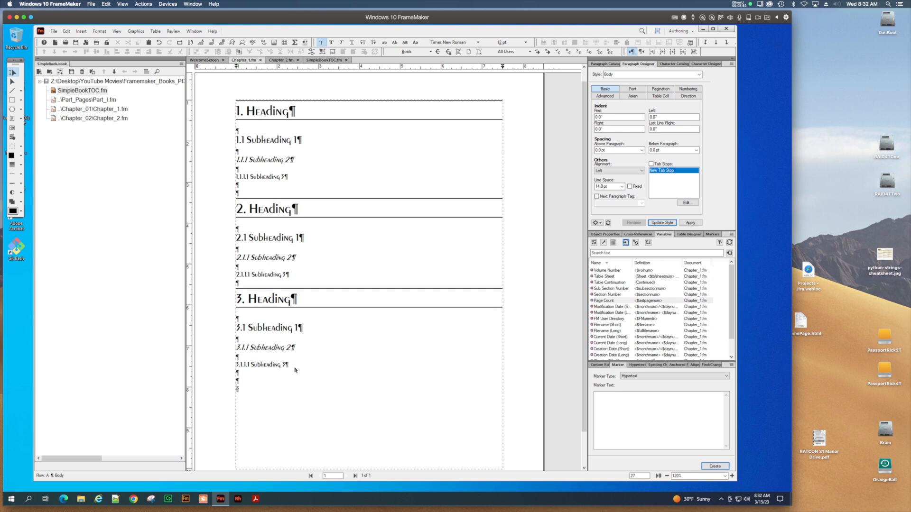
pyautogui.click(285, 61)
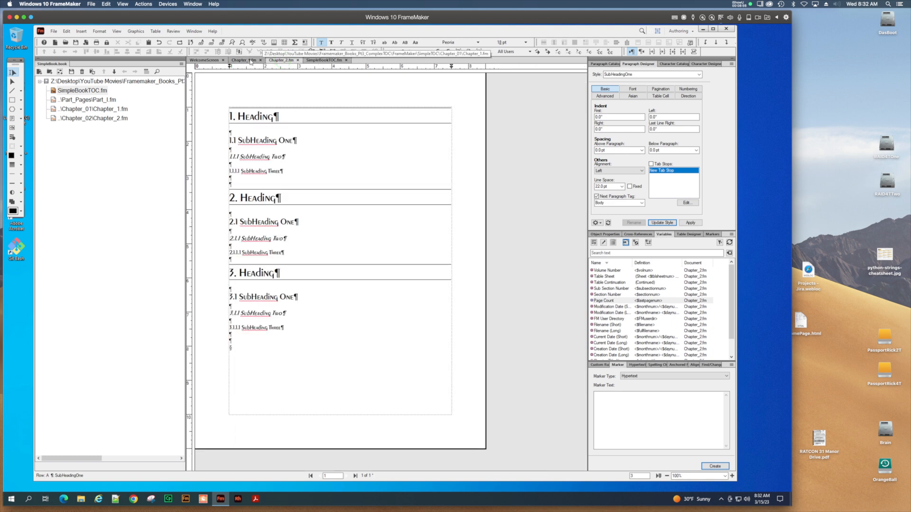
pyautogui.click(245, 61)
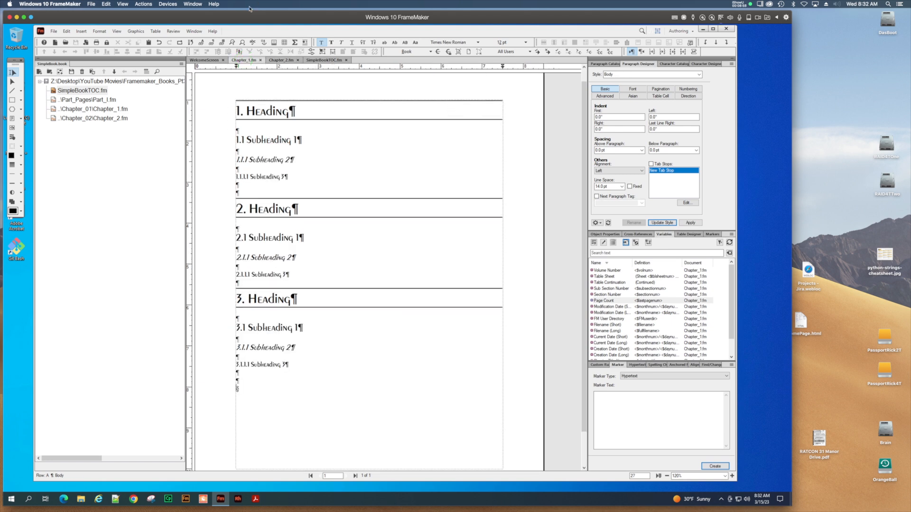
pyautogui.click(335, 60)
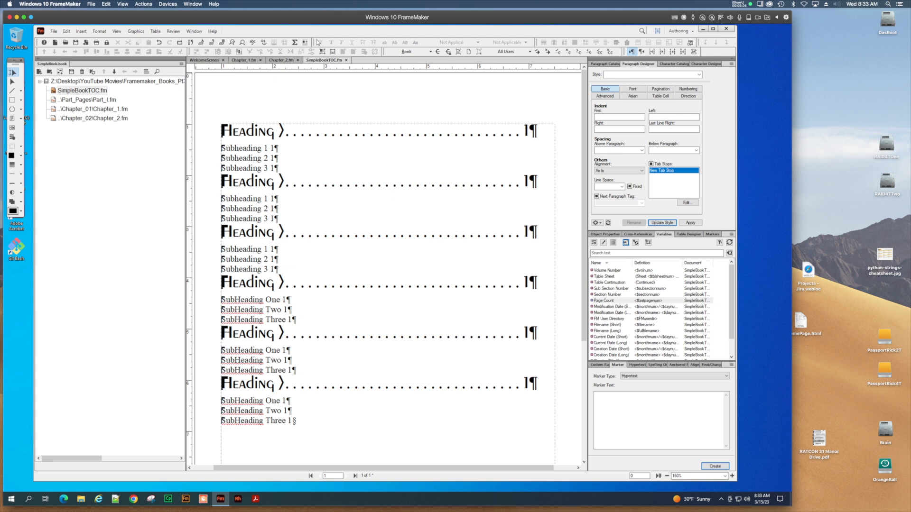
# Set the page numbering of Chapter_1.fm to continue from the previous page in the book
pyautogui.click(80, 109)
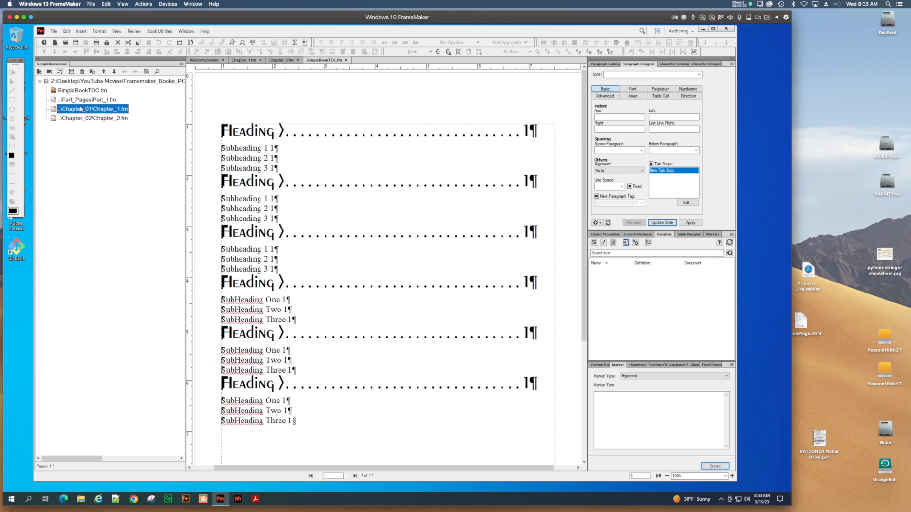
pyautogui.rightClick(81, 110)
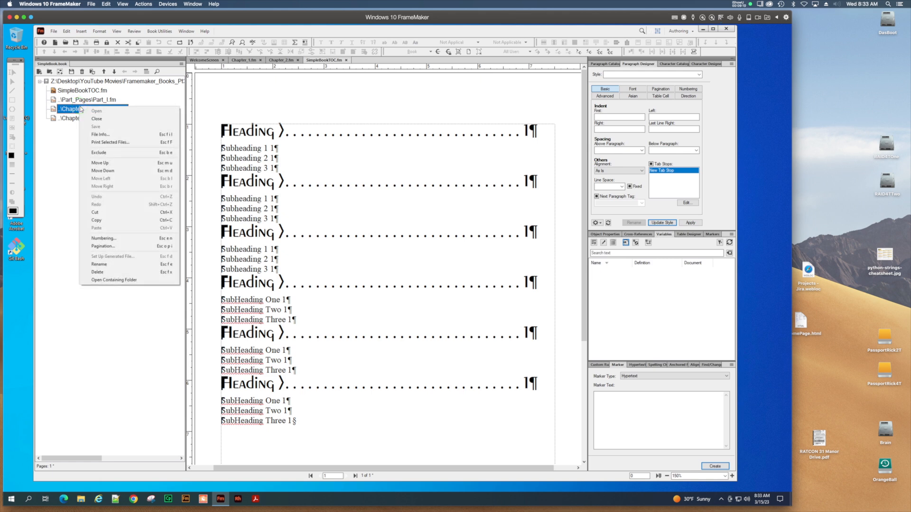
pyautogui.click(118, 238)
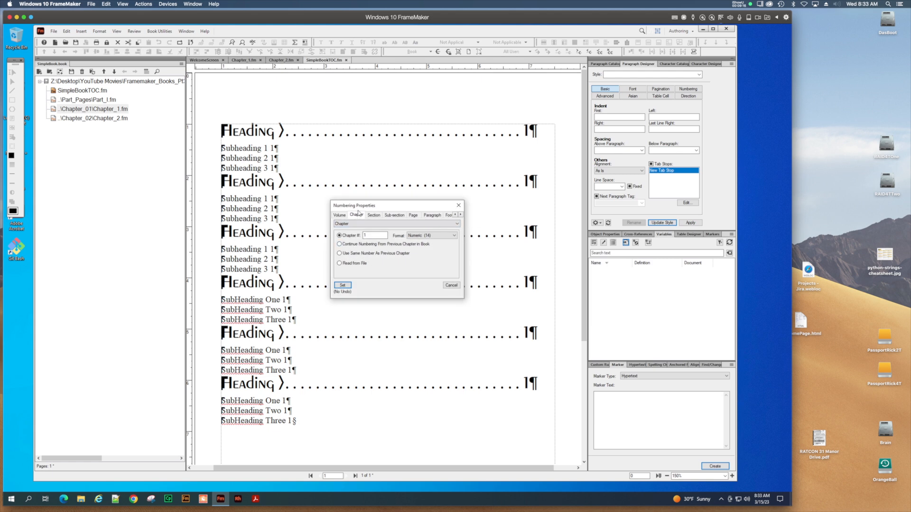
pyautogui.click(412, 216)
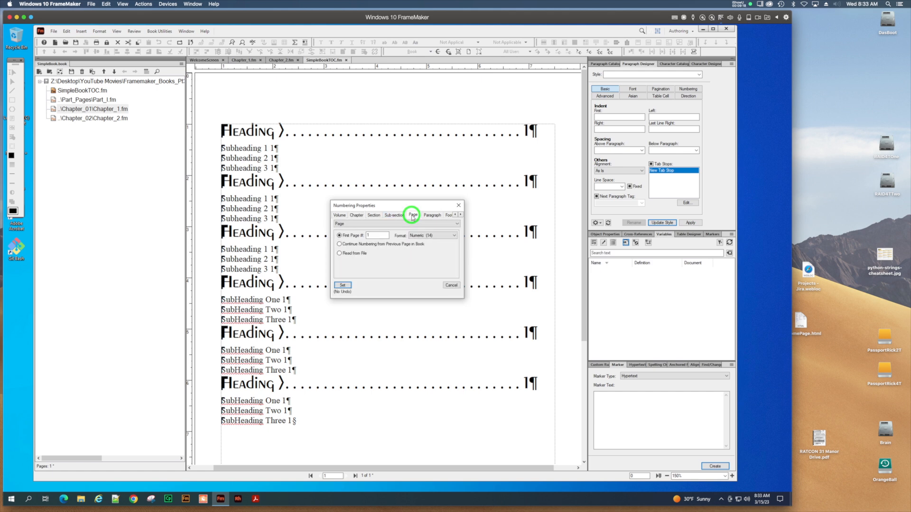
pyautogui.click(339, 244)
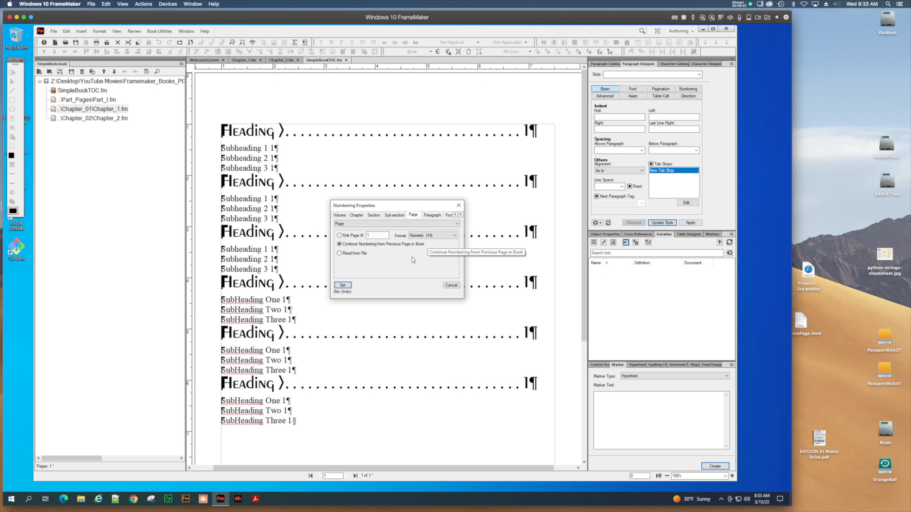
pyautogui.click(342, 286)
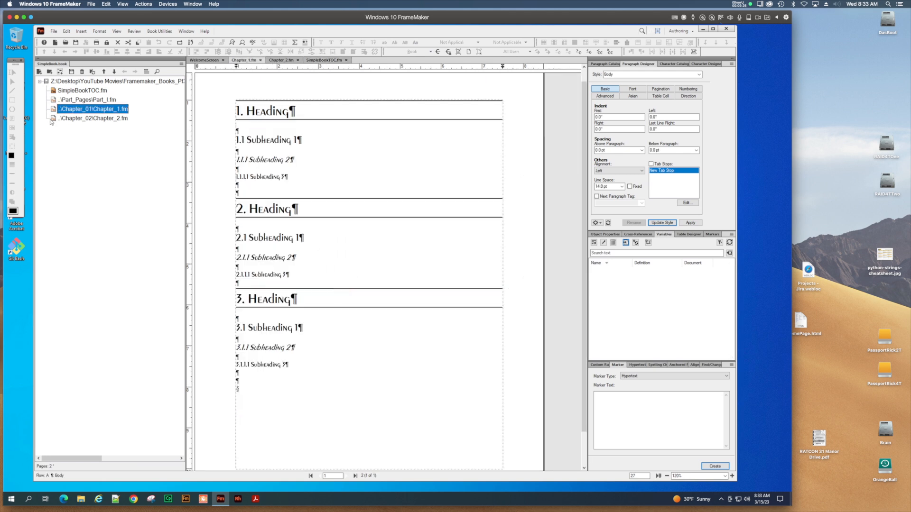
# Set the page numbering of Chapter_2.fm to continue from the previous page in the book
pyautogui.click(70, 121)
pyautogui.rightClick(70, 123)
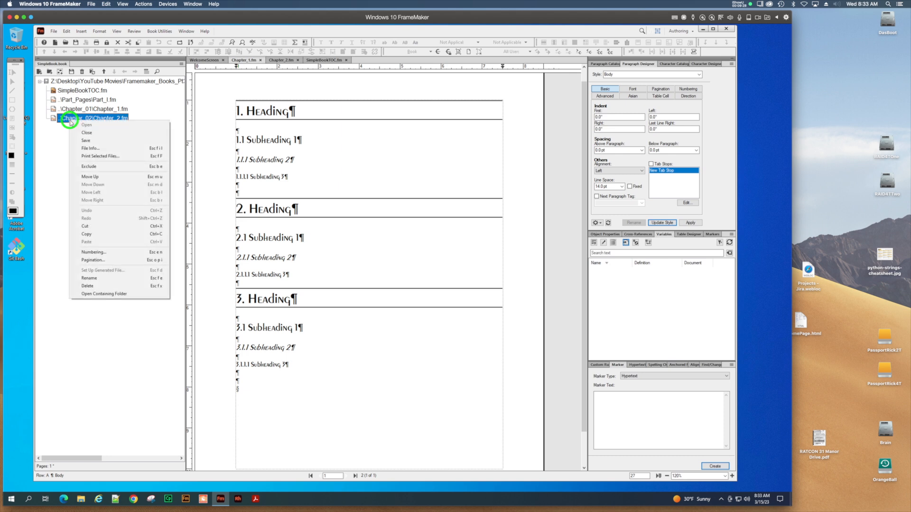
pyautogui.click(99, 253)
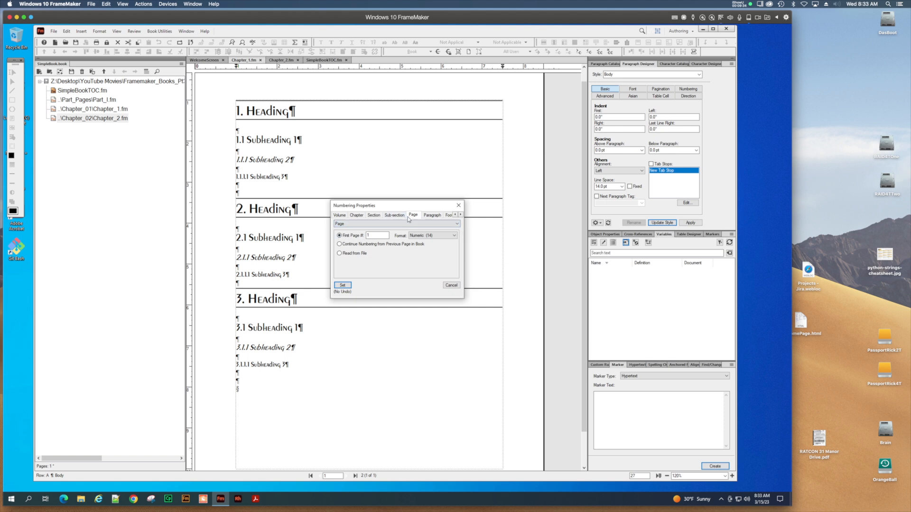
pyautogui.click(352, 249)
pyautogui.click(351, 245)
pyautogui.click(342, 287)
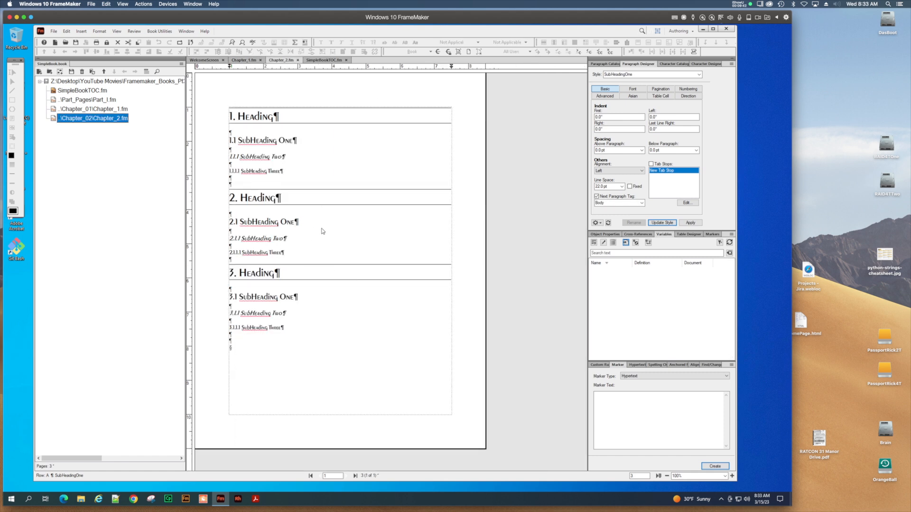
# Set the page numbering of Part_I.fm to continue from the previous page in the book
pyautogui.click(109, 101)
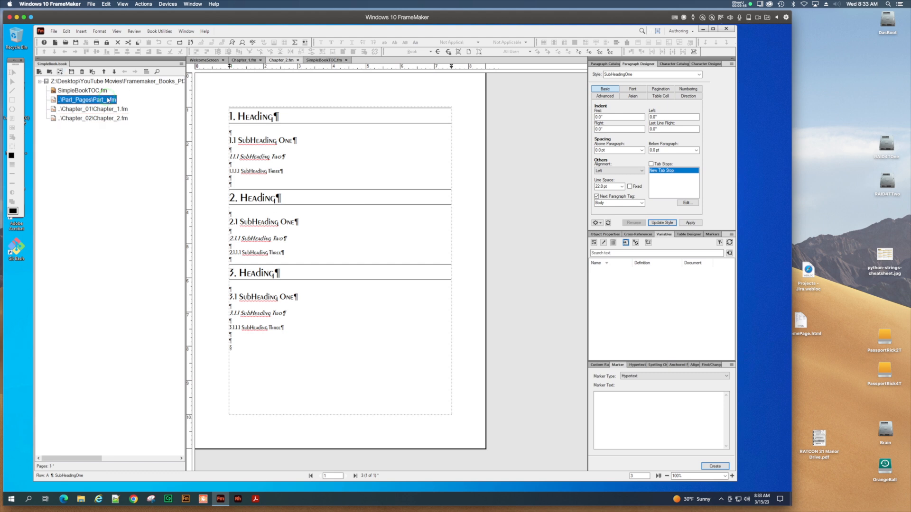
pyautogui.rightClick(104, 101)
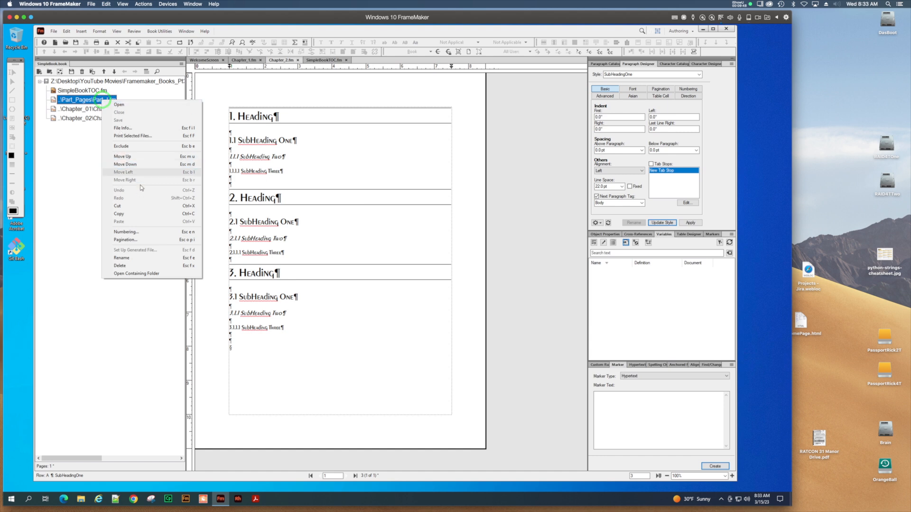
pyautogui.click(133, 231)
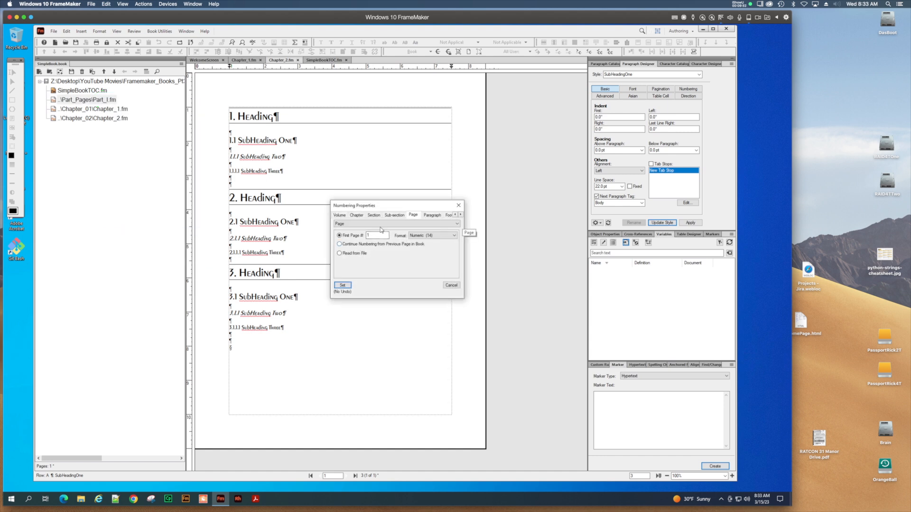
pyautogui.click(346, 243)
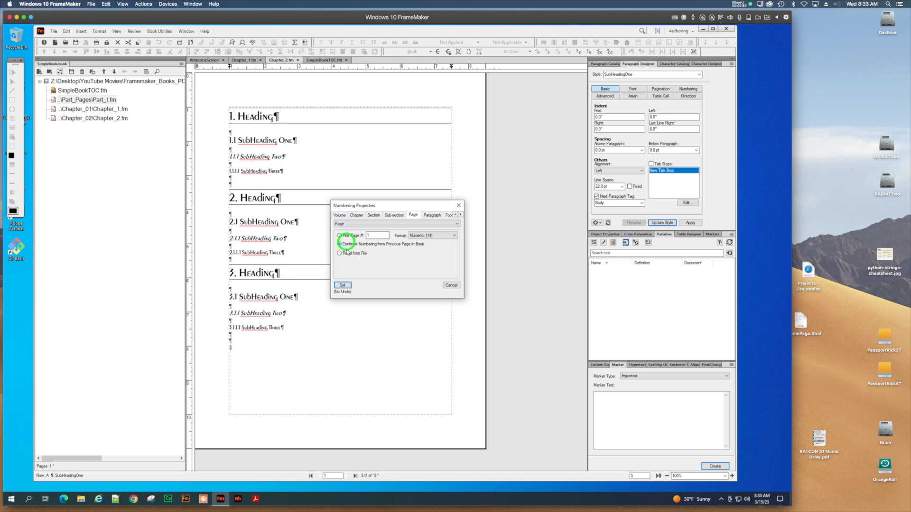
pyautogui.click(342, 285)
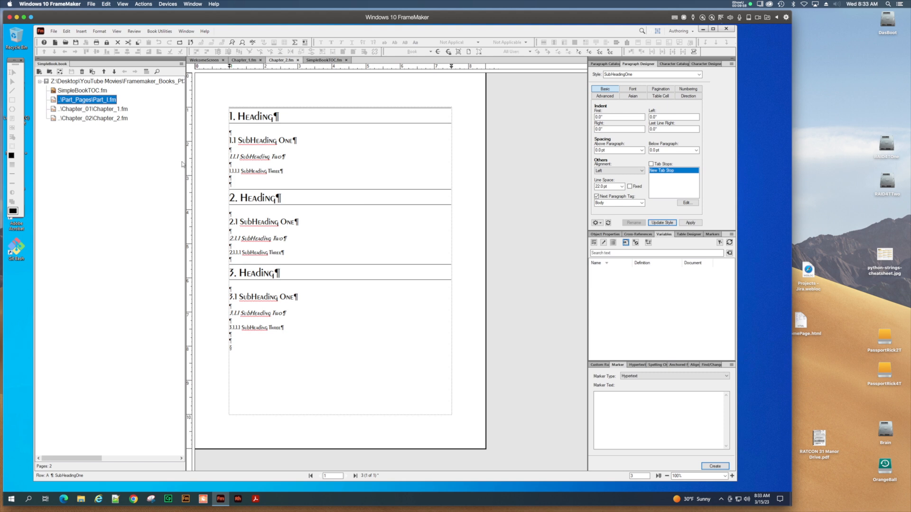
# Update the book to regenerate SimpleBookTOC.fm and display the table of contents to check its page numbers
pyautogui.click(92, 72)
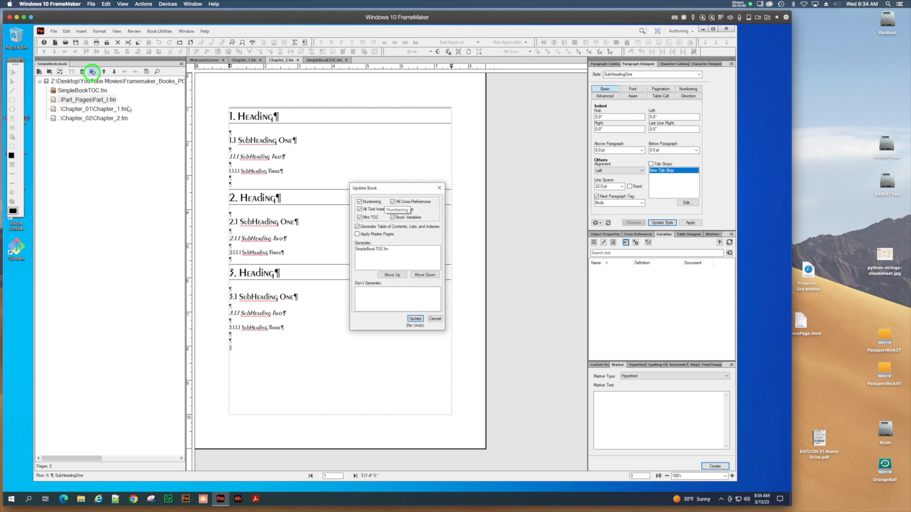
pyautogui.click(414, 322)
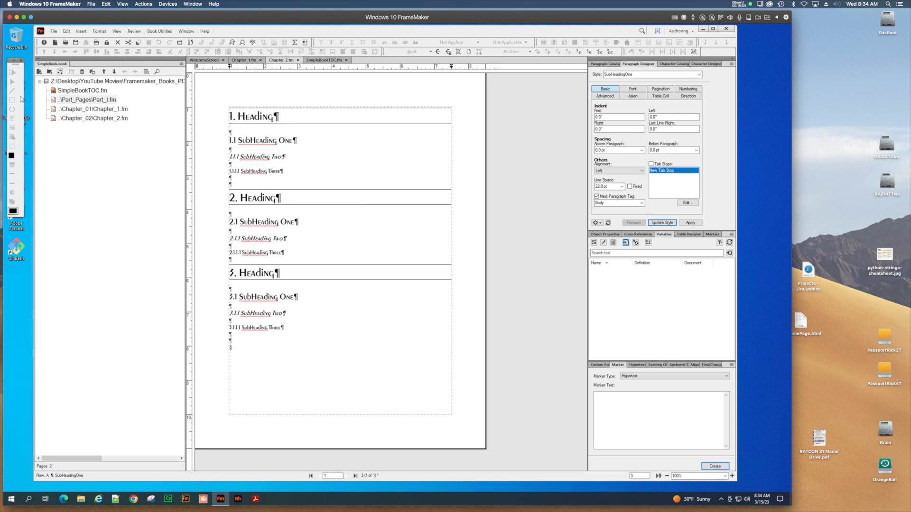
pyautogui.click(103, 91)
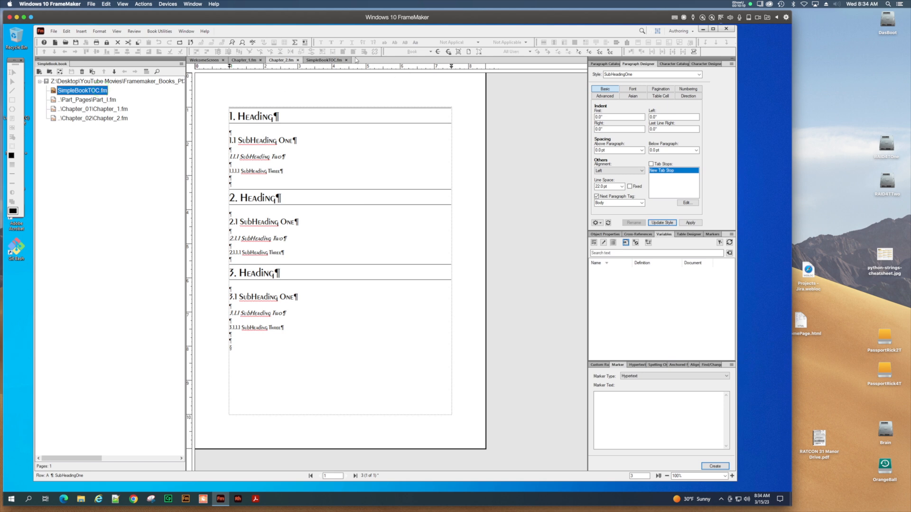
pyautogui.click(332, 61)
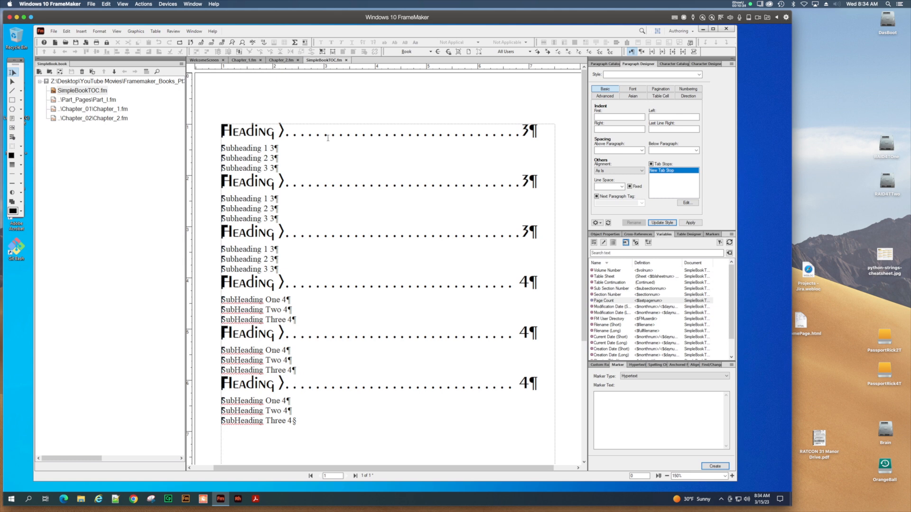
# Show the Paragraph Catalog for Chapter_1.fm and check which paragraph style its first and third main headings use
pyautogui.click(108, 109)
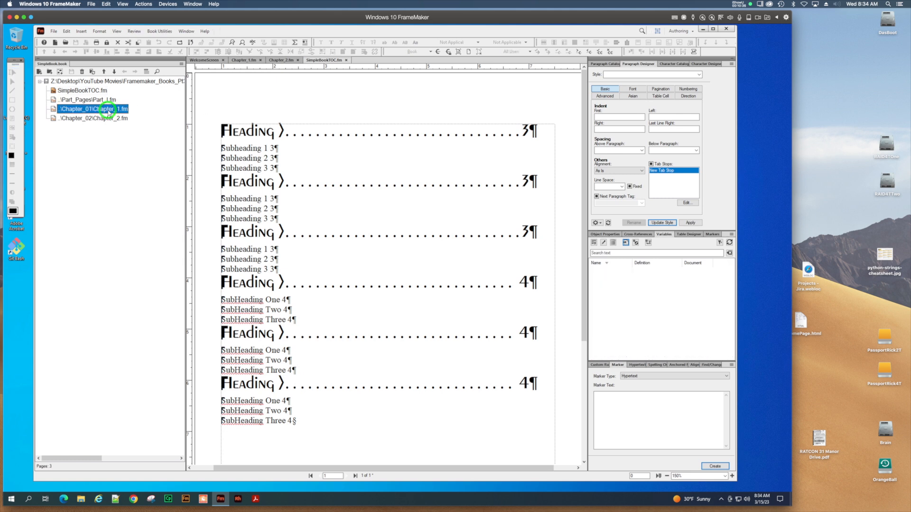
pyautogui.click(247, 61)
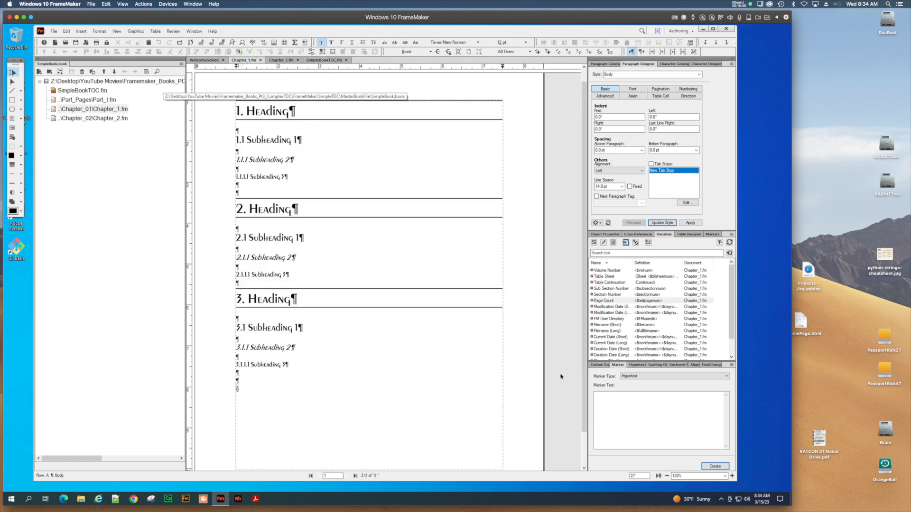
pyautogui.click(732, 476)
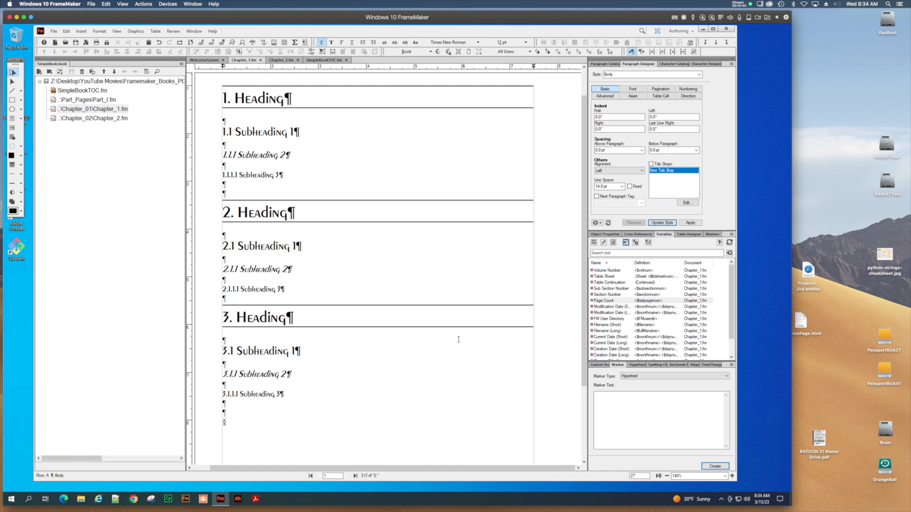
pyautogui.click(601, 63)
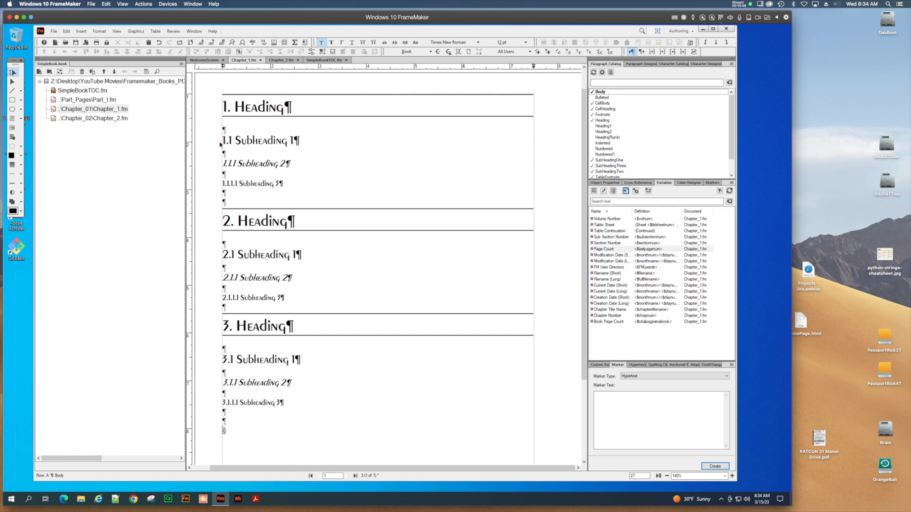
pyautogui.click(259, 109)
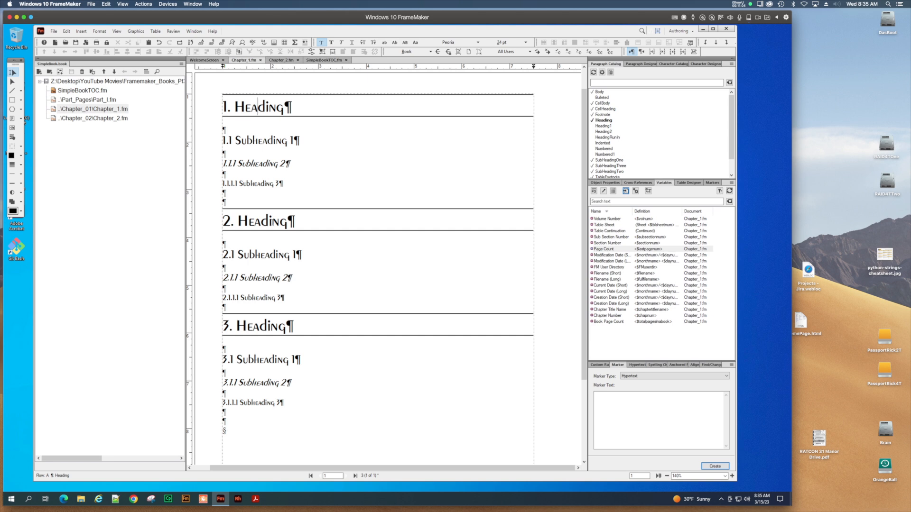
pyautogui.click(272, 327)
# Review the headings in Chapter_2.fm and bring SimpleBookTOC.fm back into view
pyautogui.click(288, 60)
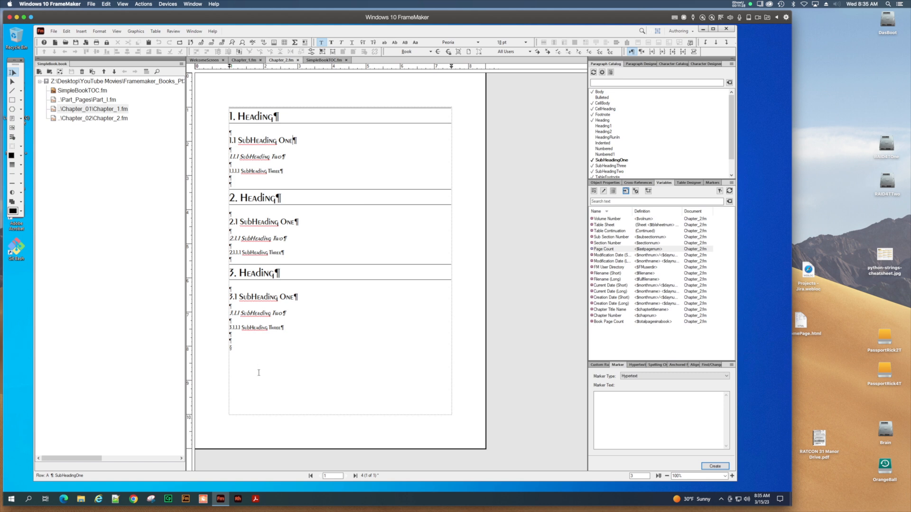
pyautogui.click(99, 92)
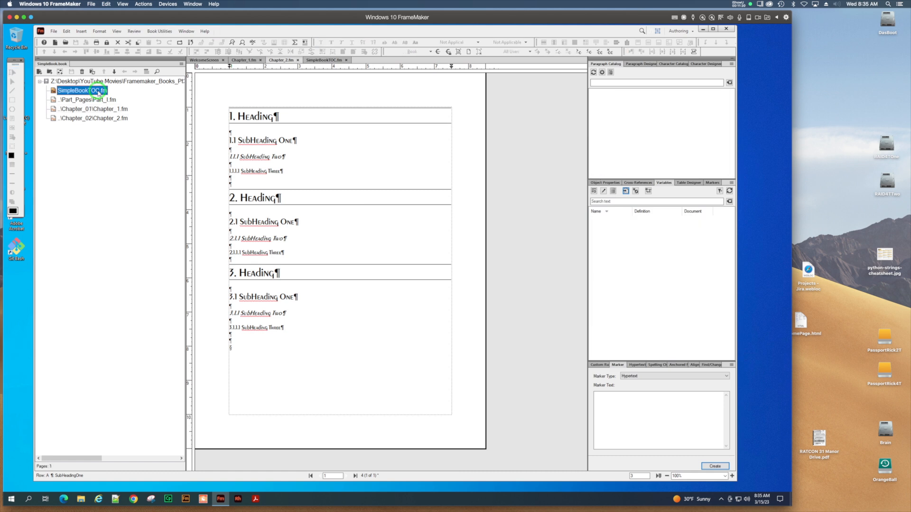
pyautogui.click(325, 61)
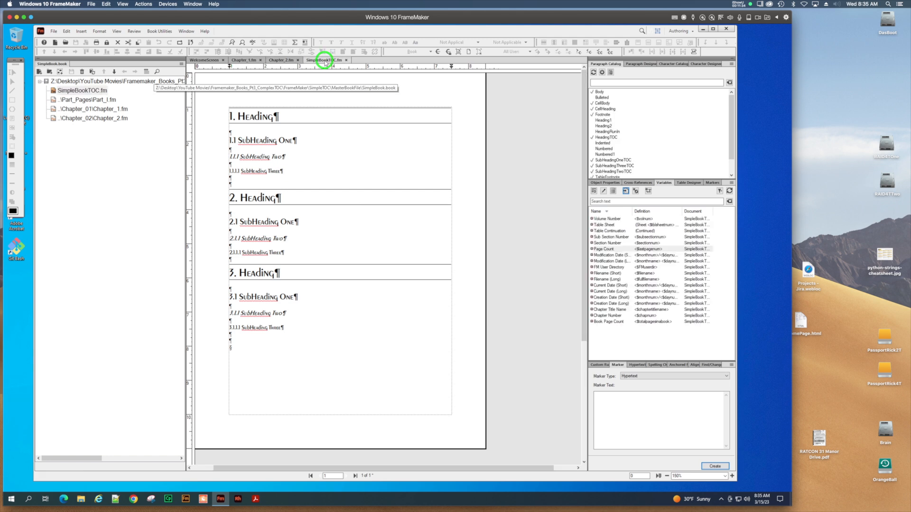
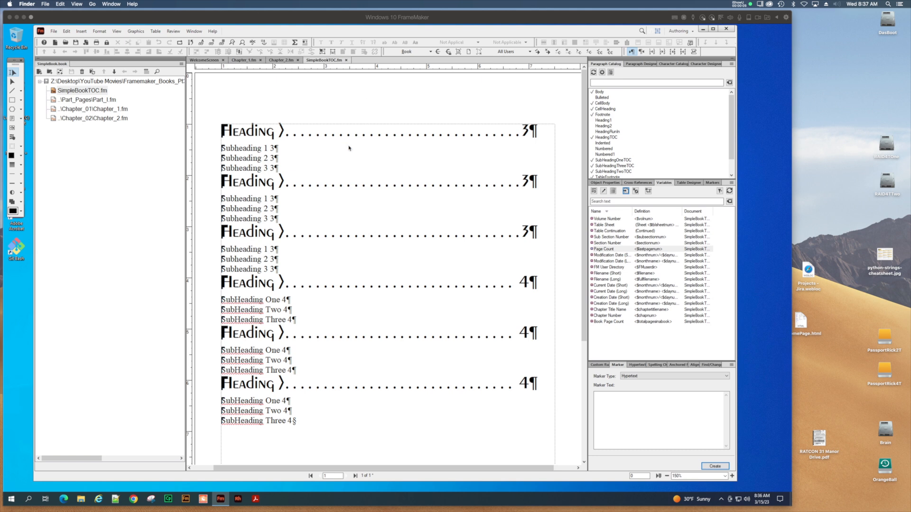
# Add a left-aligned tab stop at 6 inches with a dotted leader to the SubHeadingOneTOC paragraph style and update the style
pyautogui.click(259, 132)
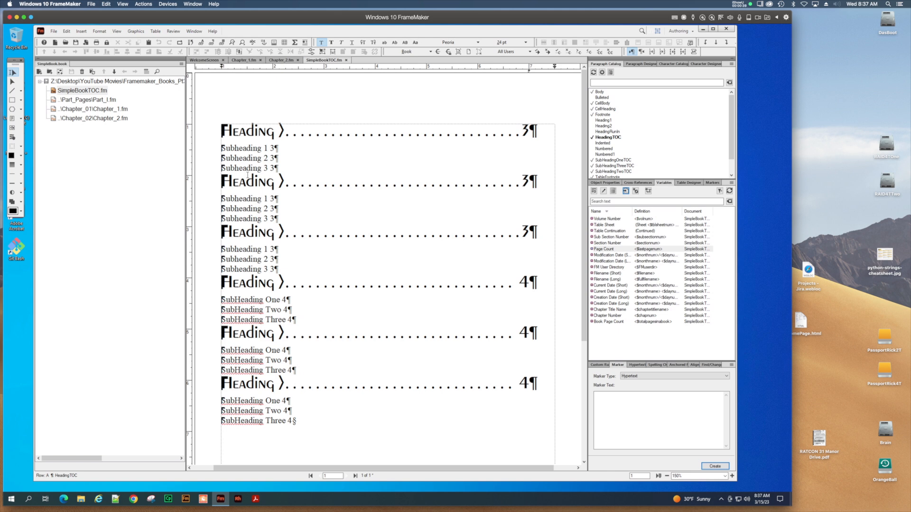
pyautogui.click(252, 149)
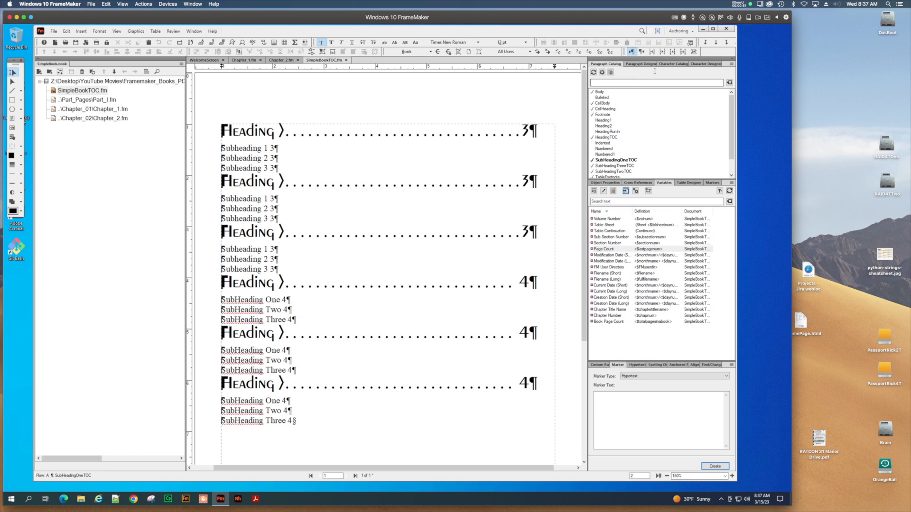
pyautogui.click(636, 65)
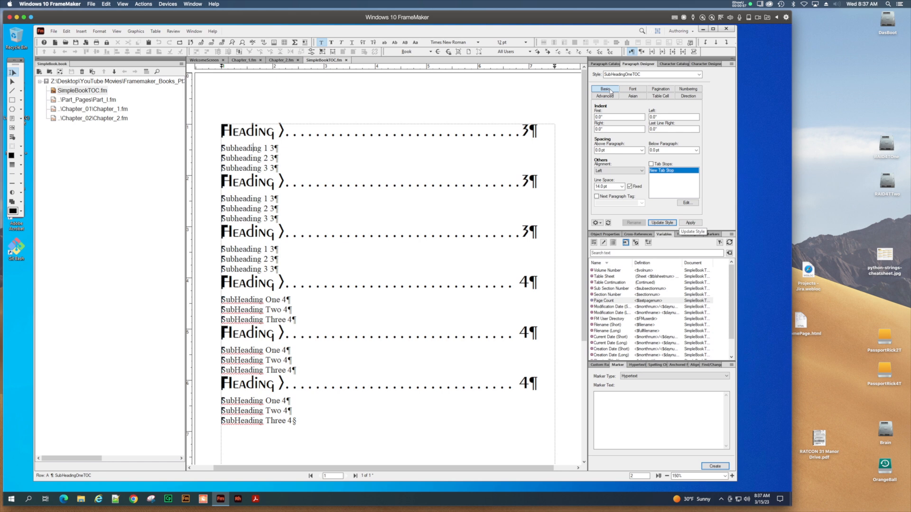
pyautogui.click(686, 203)
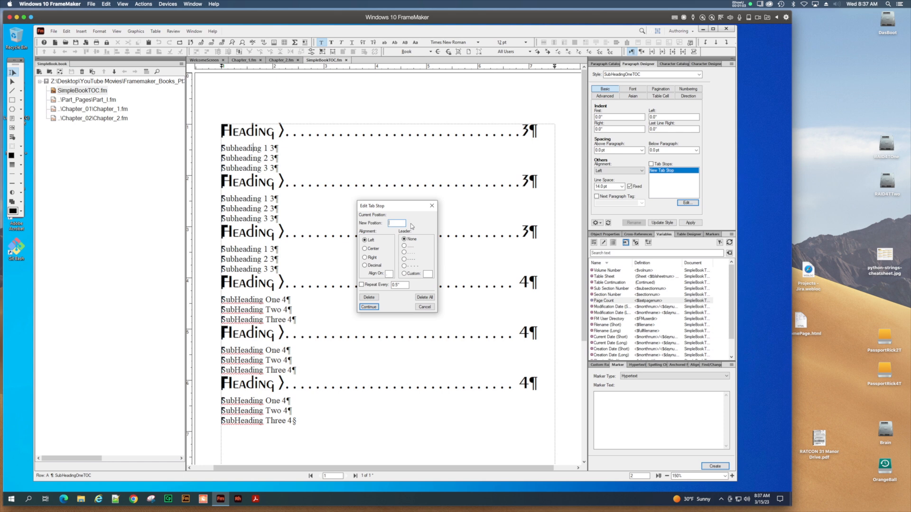
pyautogui.write('6')
pyautogui.click(404, 253)
pyautogui.click(369, 308)
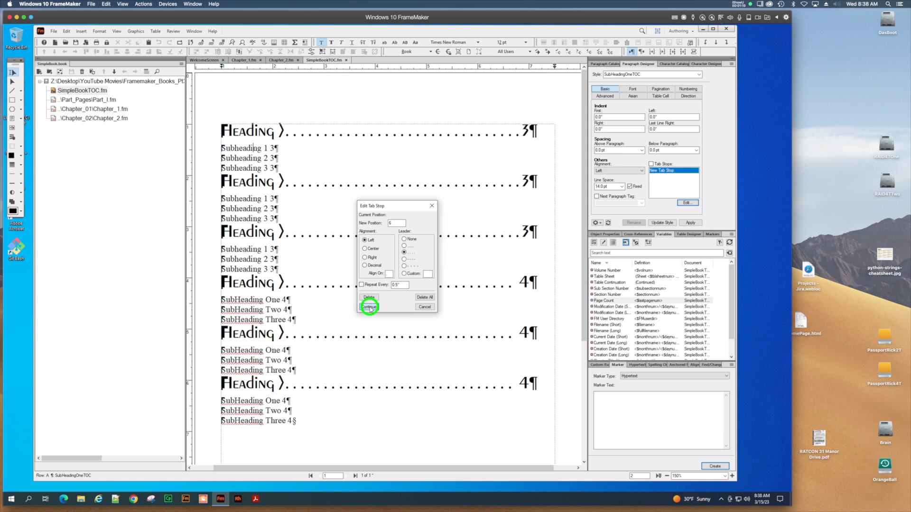
pyautogui.click(690, 223)
pyautogui.click(664, 223)
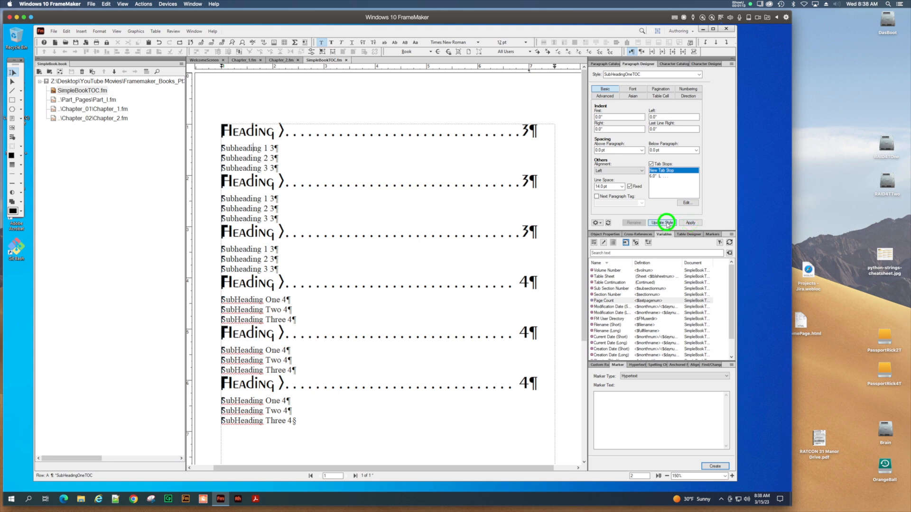
# Set the font of the first Subheading 1 entry to Peoria at 18 pt and apply it to the paragraph
pyautogui.click(637, 90)
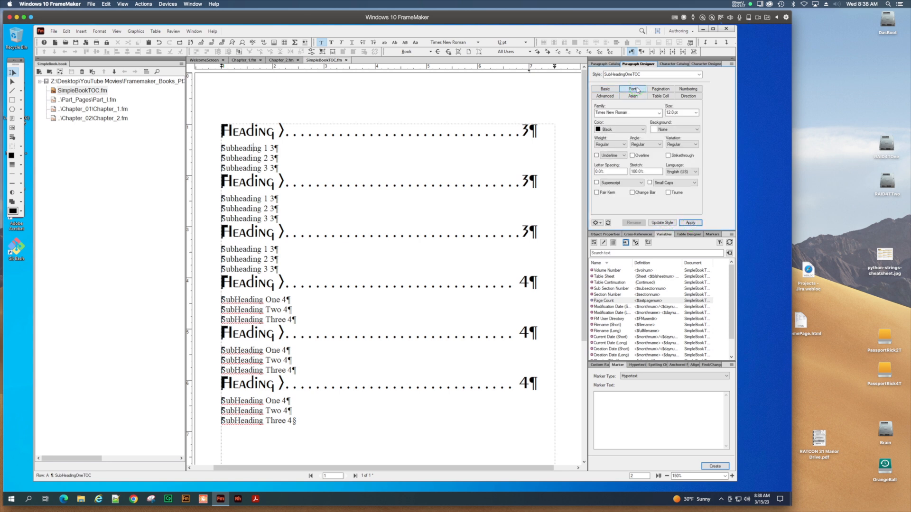
pyautogui.click(658, 113)
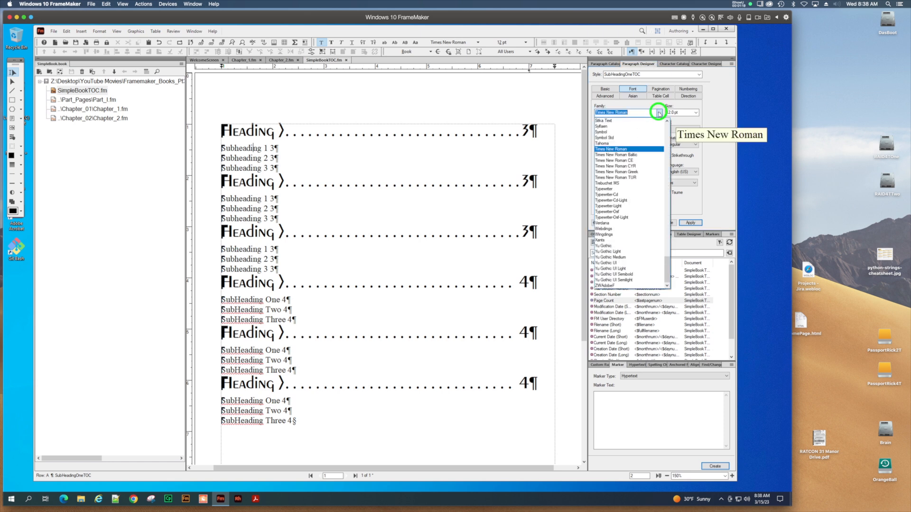
pyautogui.scroll(8, 627, 185)
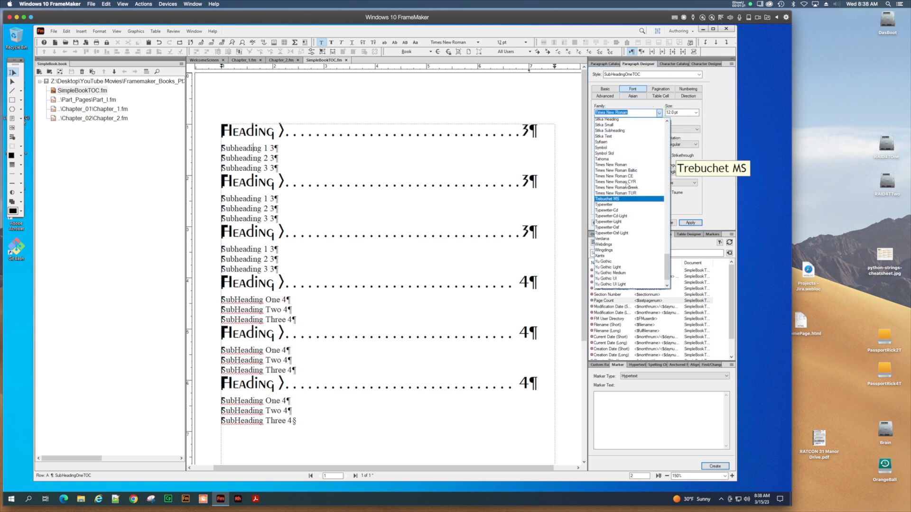
pyautogui.scroll(5, 627, 185)
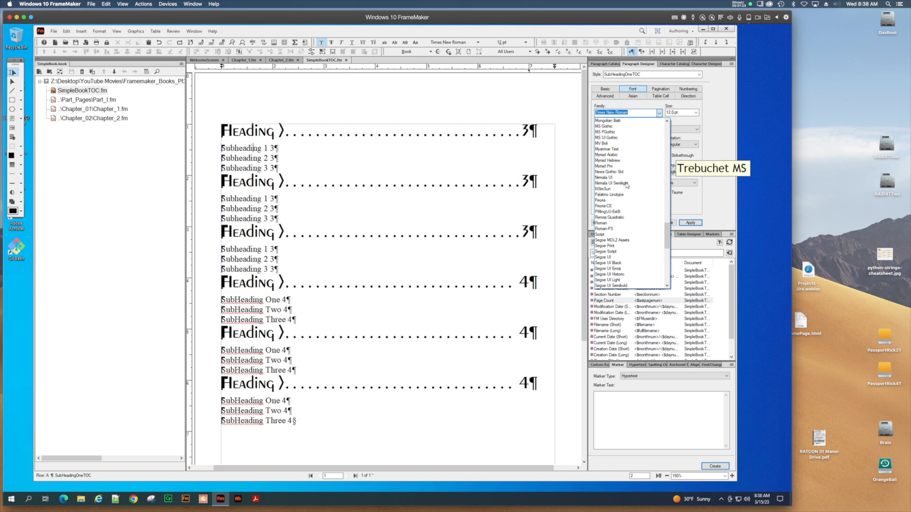
pyautogui.click(615, 200)
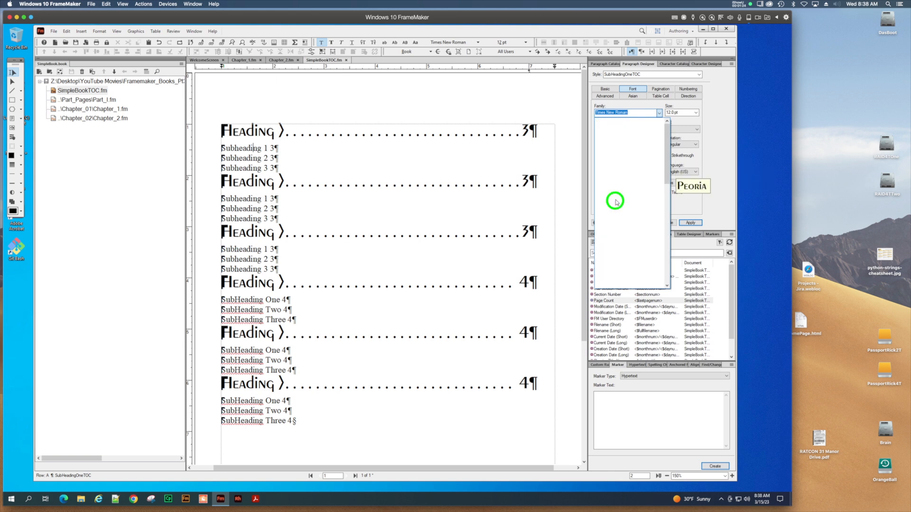
pyautogui.click(695, 112)
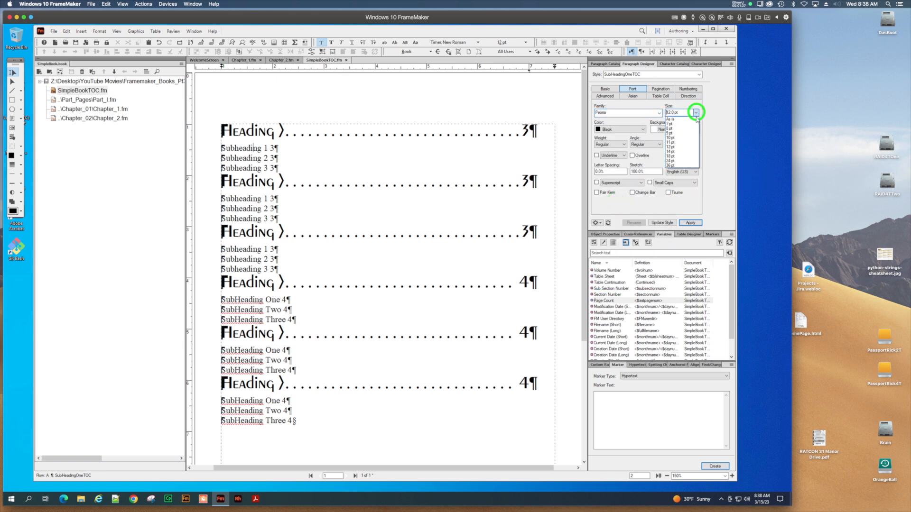
pyautogui.click(675, 157)
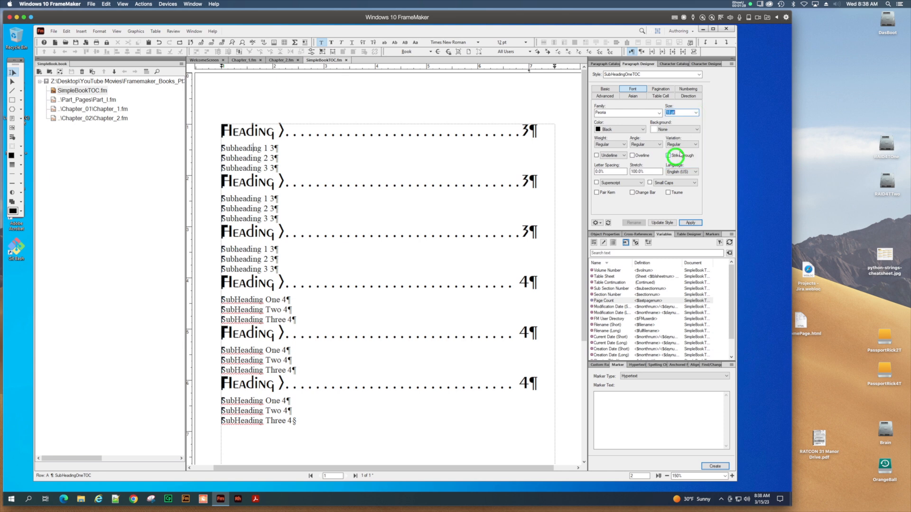
pyautogui.click(690, 223)
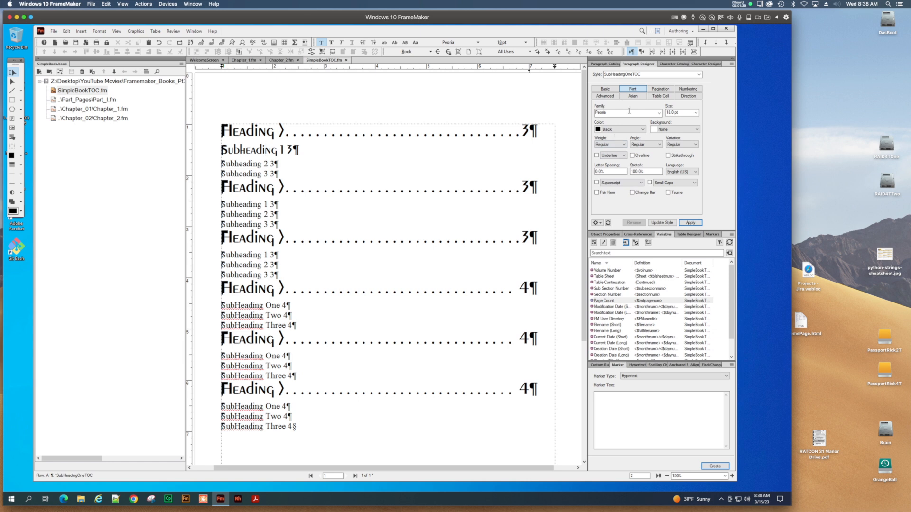
# Set the left indent of SubHeadingOneTOC to 0.12" and update the style across all its entries
pyautogui.click(605, 90)
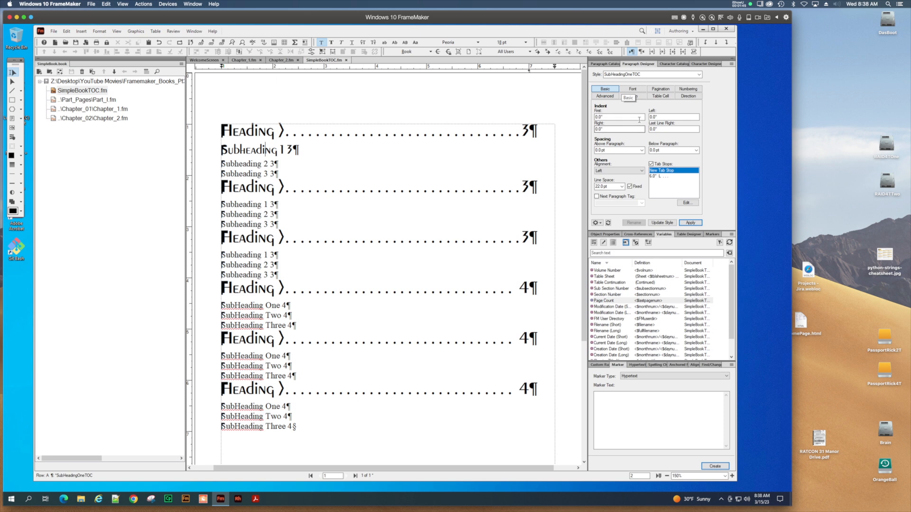
pyautogui.click(654, 116)
pyautogui.press('Delete')
pyautogui.press('Delete')
pyautogui.click(693, 223)
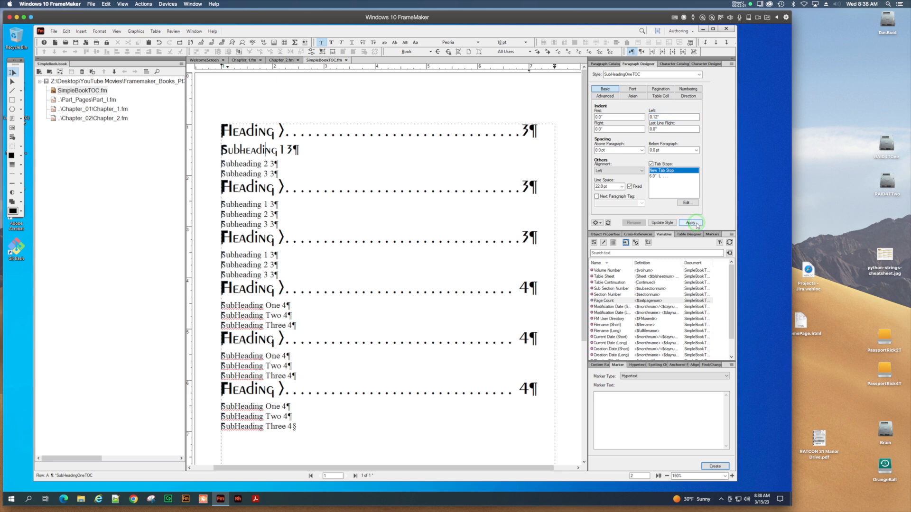
pyautogui.click(666, 222)
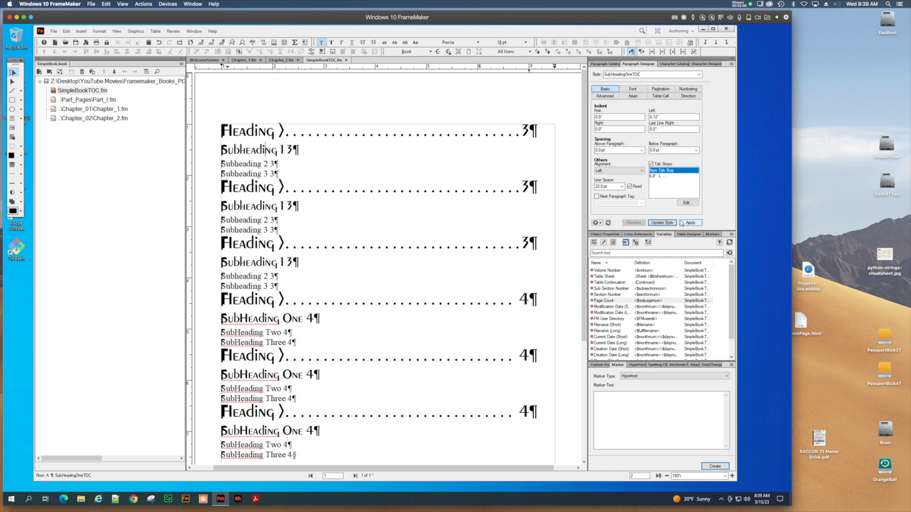
# Set the first-line indent of SubHeadingOneTOC to 0.12" and update the style
pyautogui.click(655, 116)
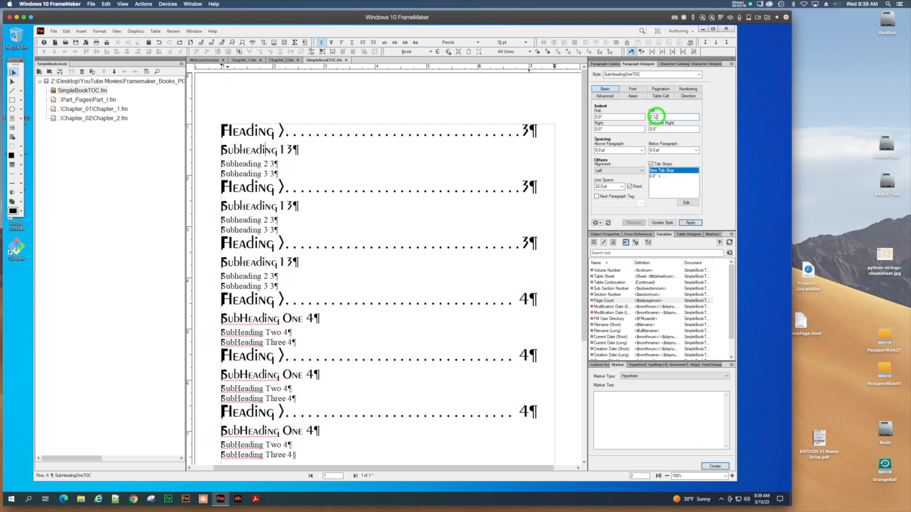
pyautogui.click(600, 116)
pyautogui.write('12')
pyautogui.click(690, 222)
pyautogui.click(662, 223)
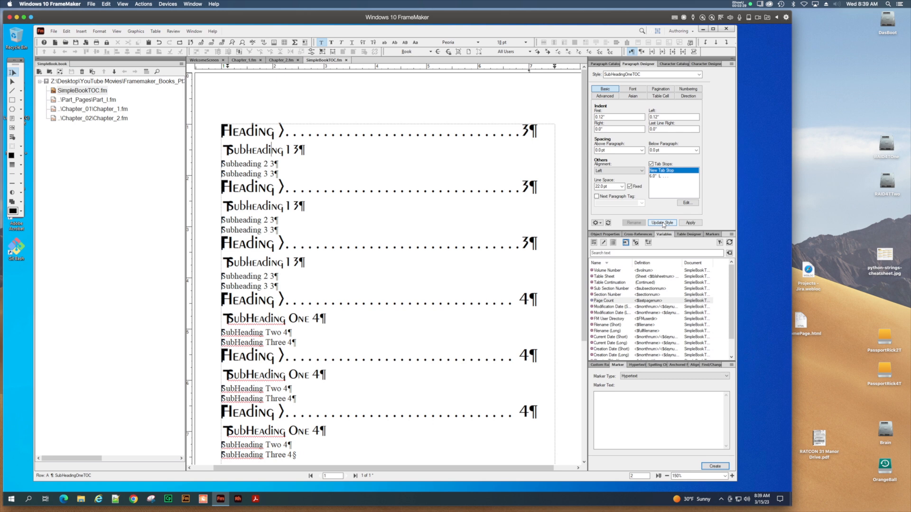
# Set the left indent of SubHeadingOneTOC to 0.0" and update the style
pyautogui.click(654, 117)
pyautogui.press('BackSpace')
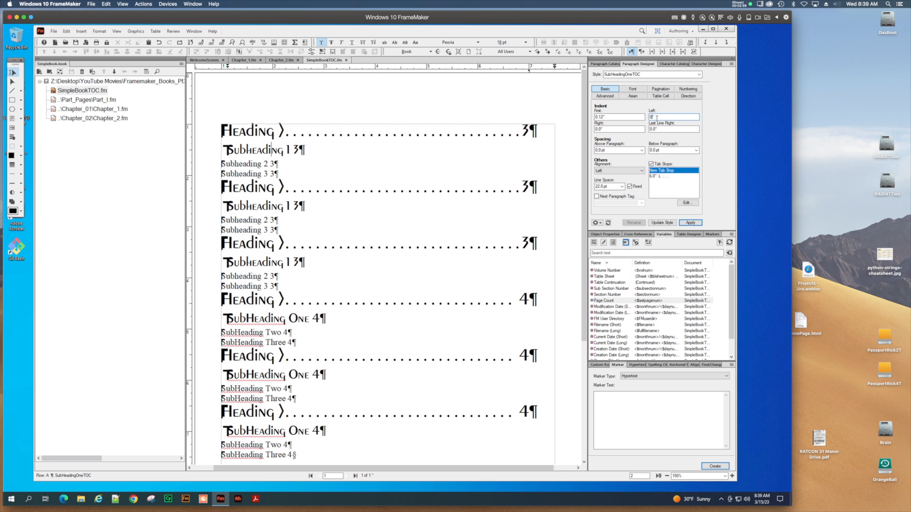
pyautogui.click(691, 223)
pyautogui.click(657, 223)
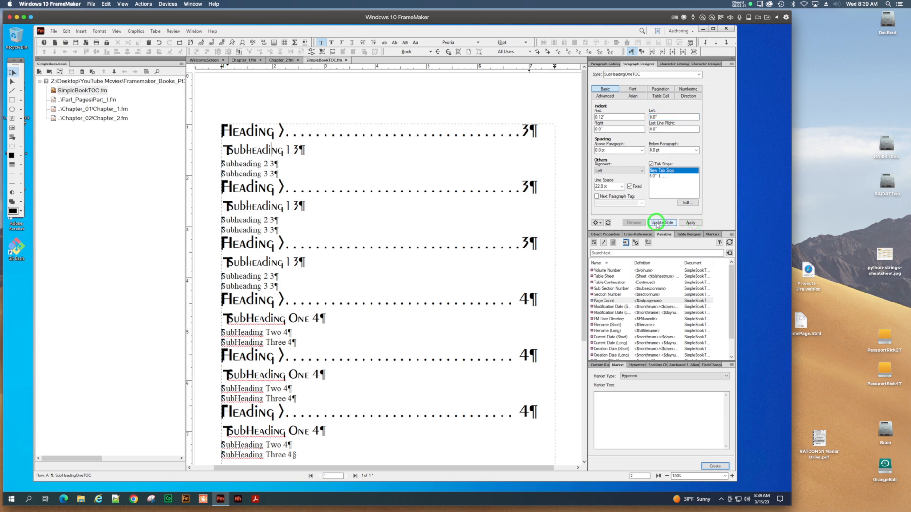
# Examine the SubHeadingOneTOC line among the TOC building blocks on the reference pages, and return to the body pages
pyautogui.click(657, 177)
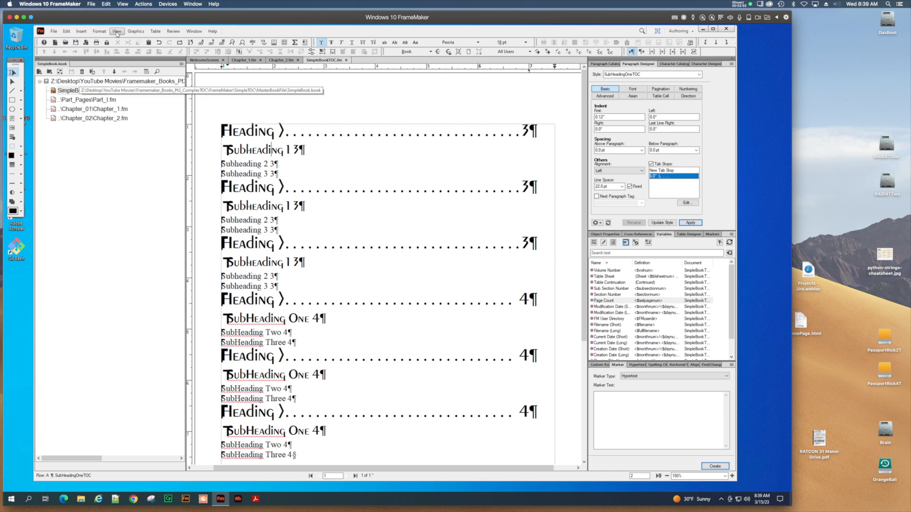
pyautogui.click(113, 32)
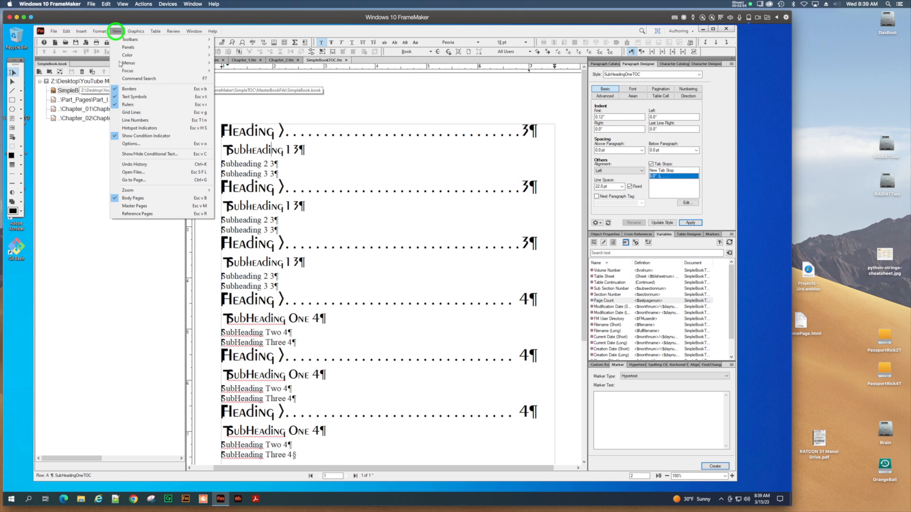
pyautogui.click(144, 214)
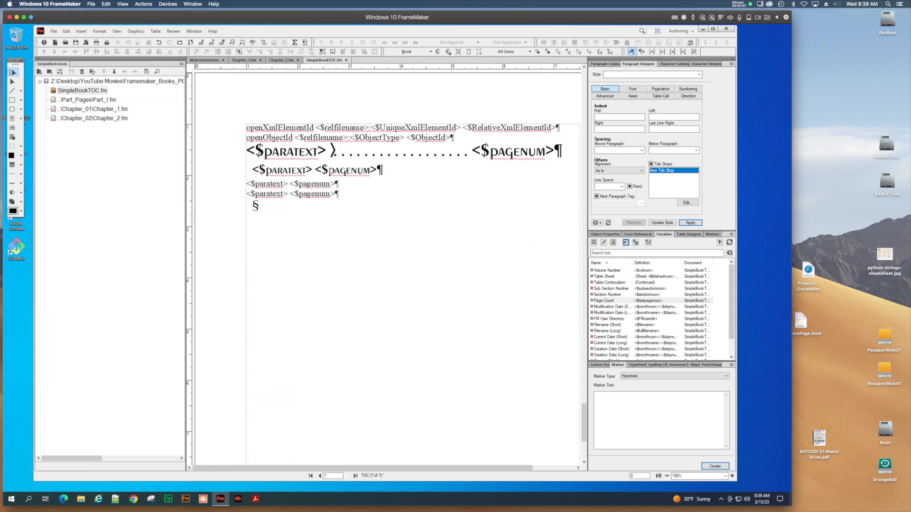
pyautogui.click(315, 170)
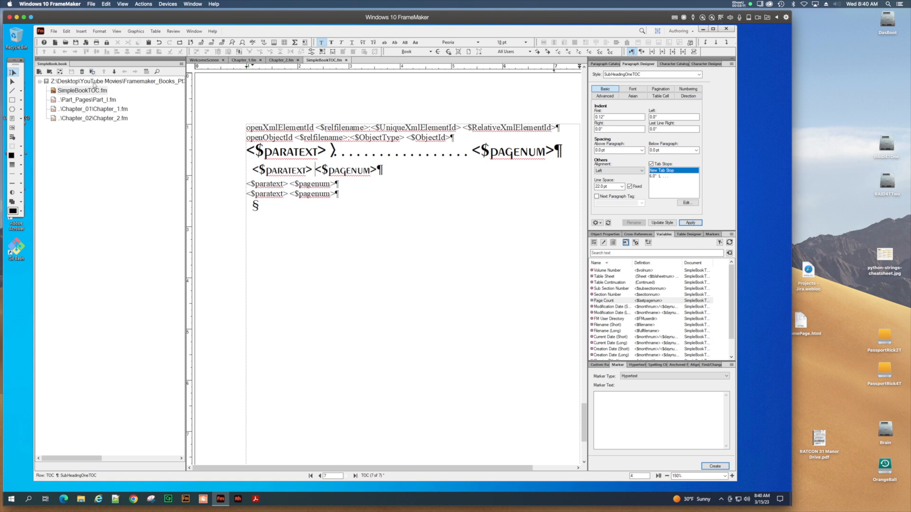
pyautogui.click(116, 31)
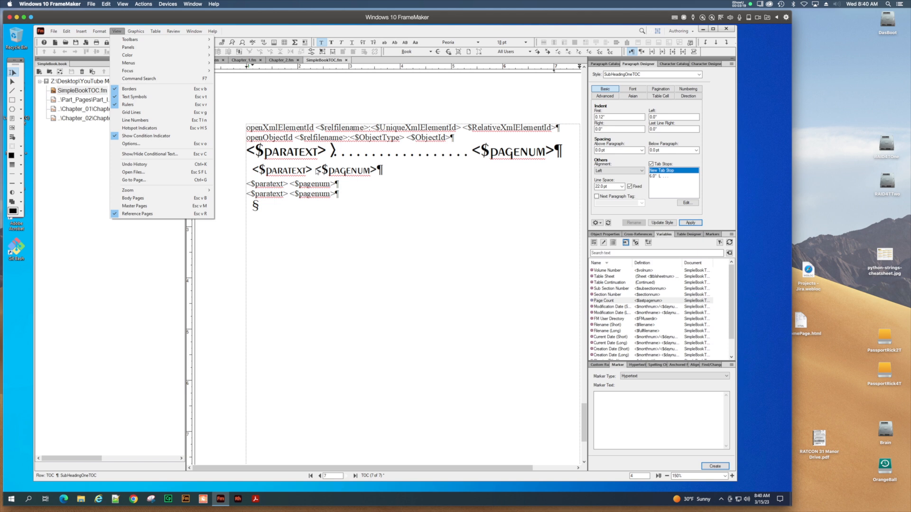
pyautogui.click(130, 206)
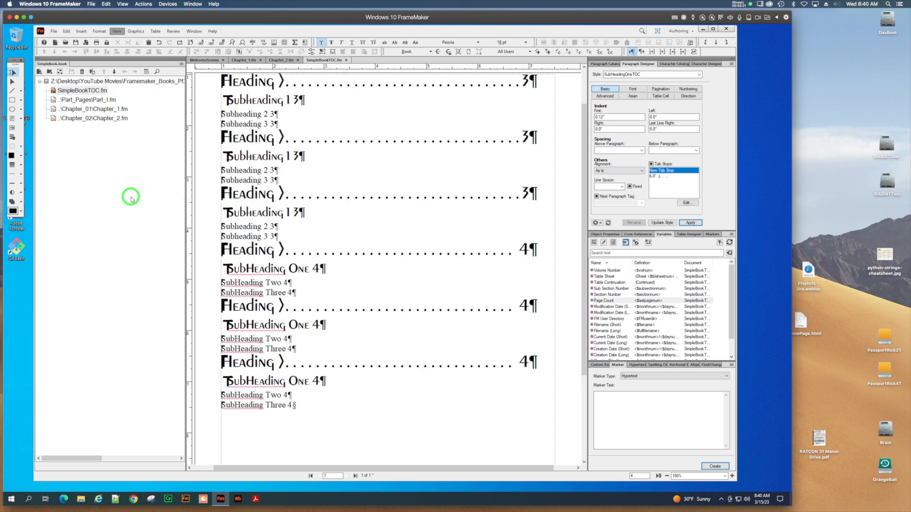
# Insert a tab before the page number in the first Subheading 1 entry and update the SubHeadingOneTOC style
pyautogui.click(295, 101)
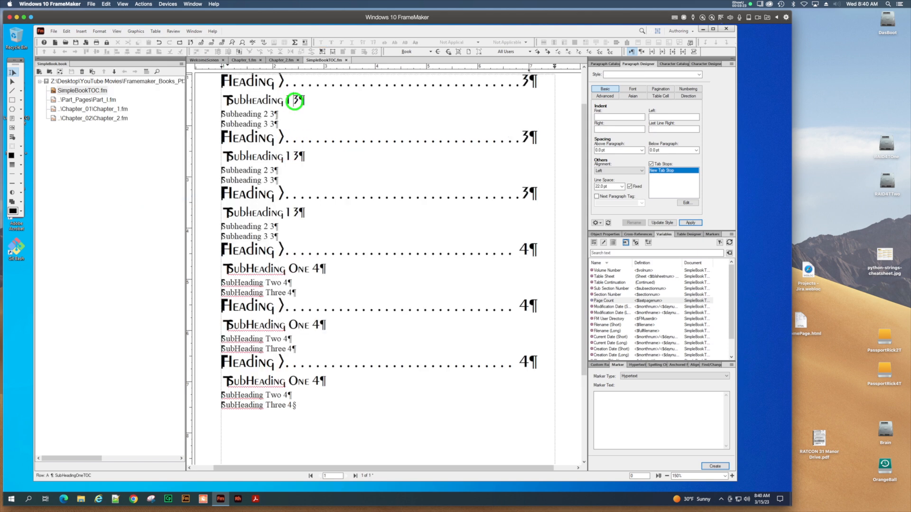
pyautogui.press('Tab')
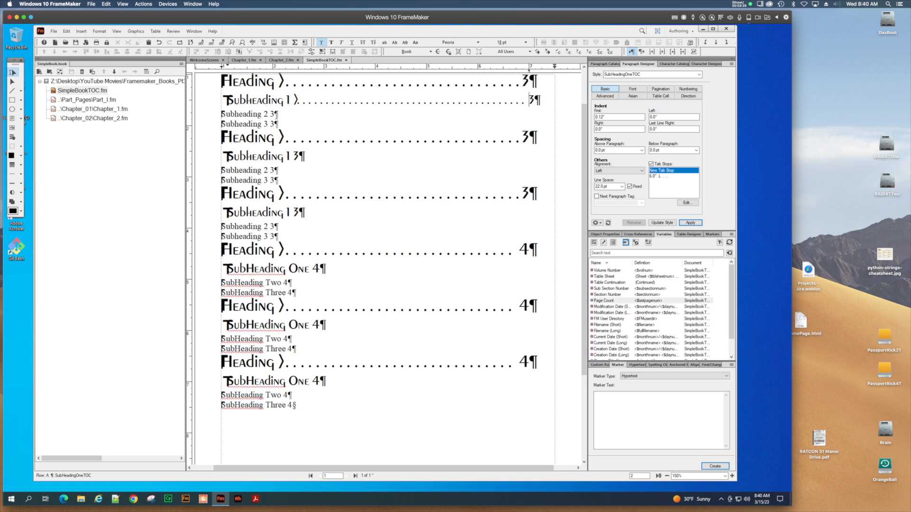
pyautogui.click(695, 220)
pyautogui.click(659, 221)
pyautogui.click(660, 224)
pyautogui.click(692, 223)
pyautogui.click(661, 222)
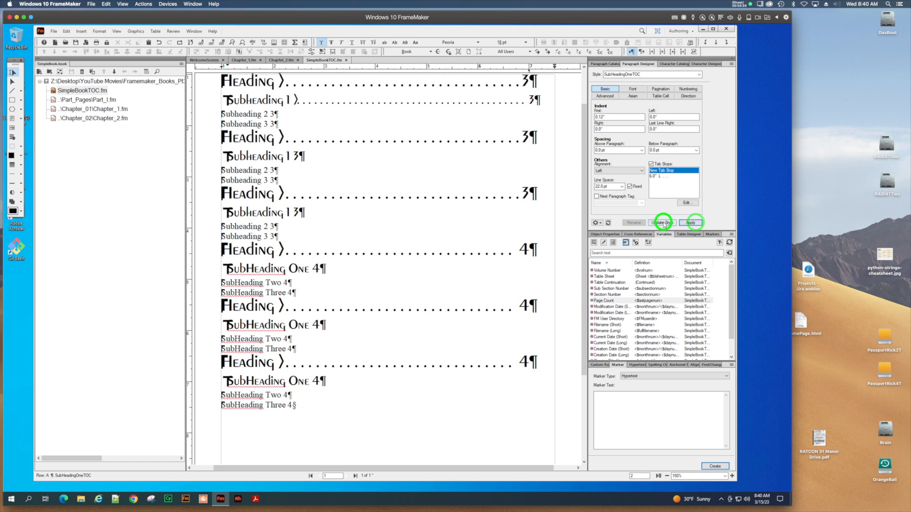
# Update the book with its current settings to regenerate the SimpleBookTOC.fm table of contents
pyautogui.click(93, 72)
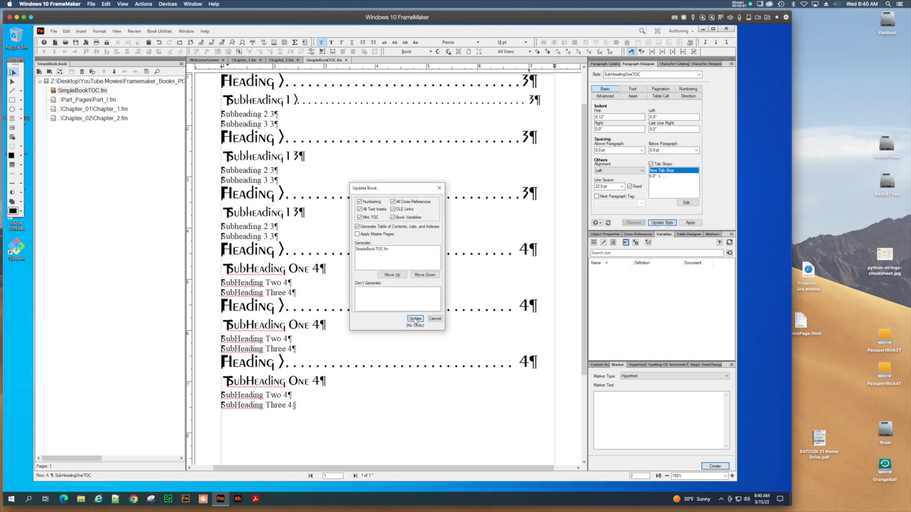
pyautogui.click(415, 319)
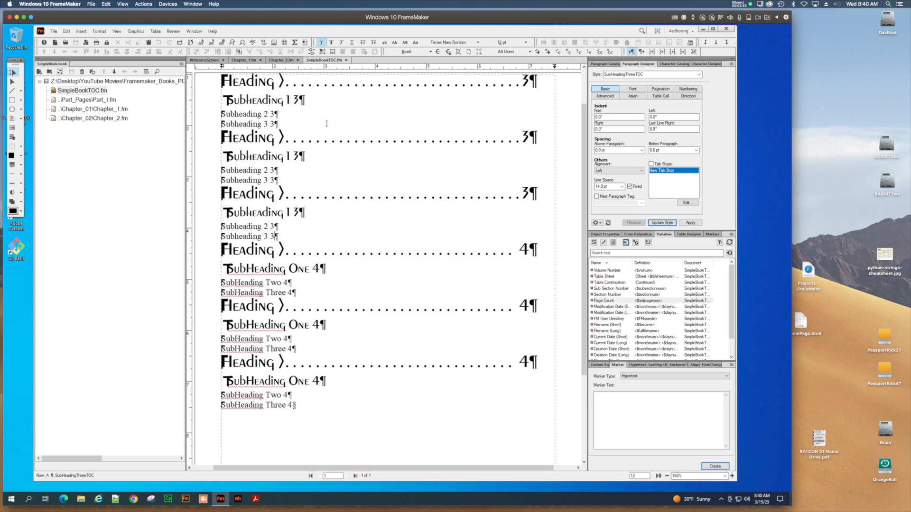
# Put a tab between the first Subheading 1 entry's text and its page number again, and reapply and update its style
pyautogui.scroll(1, 327, 124)
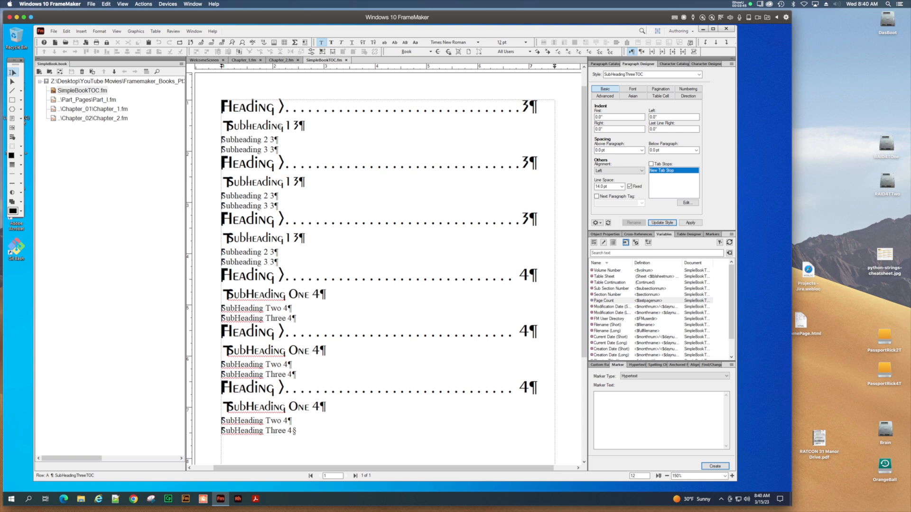
pyautogui.click(294, 126)
pyautogui.press('Tab')
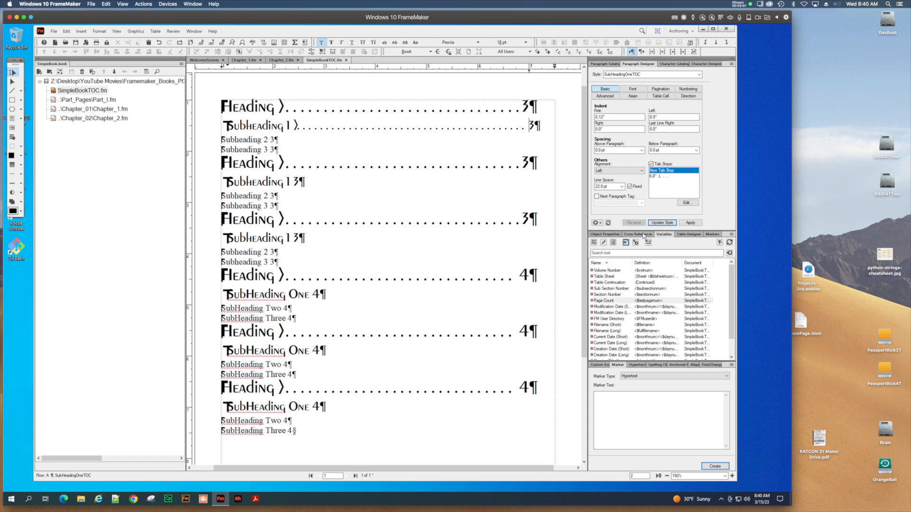
pyautogui.click(689, 223)
pyautogui.click(667, 223)
# Regenerate the table of contents by updating the book with the current update options
pyautogui.click(92, 71)
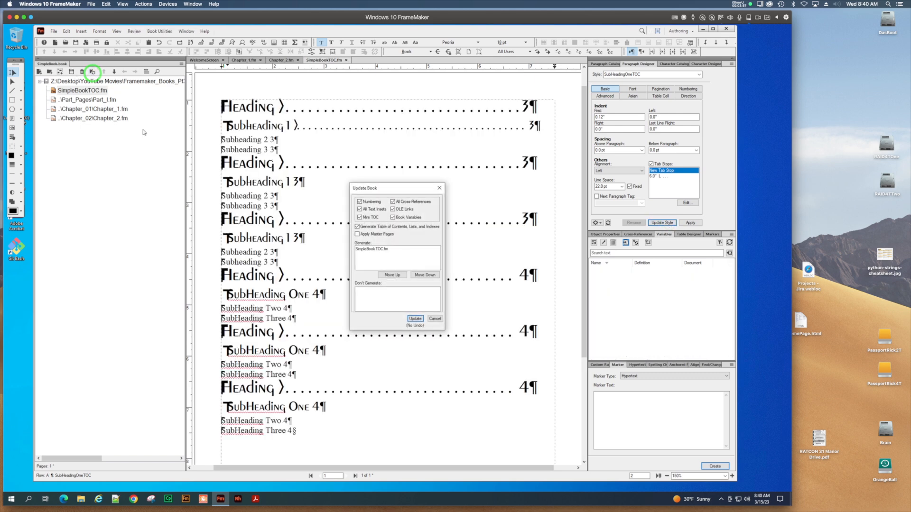
pyautogui.click(415, 320)
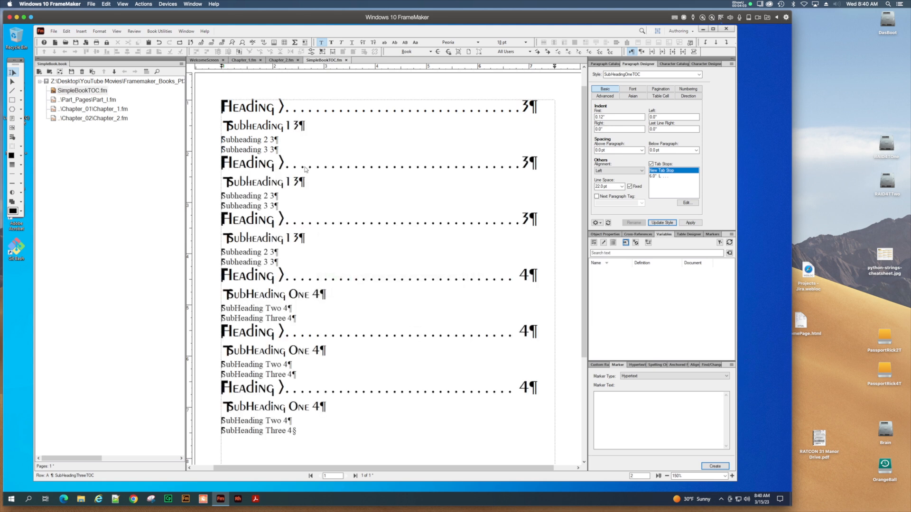
pyautogui.click(117, 31)
pyautogui.click(358, 153)
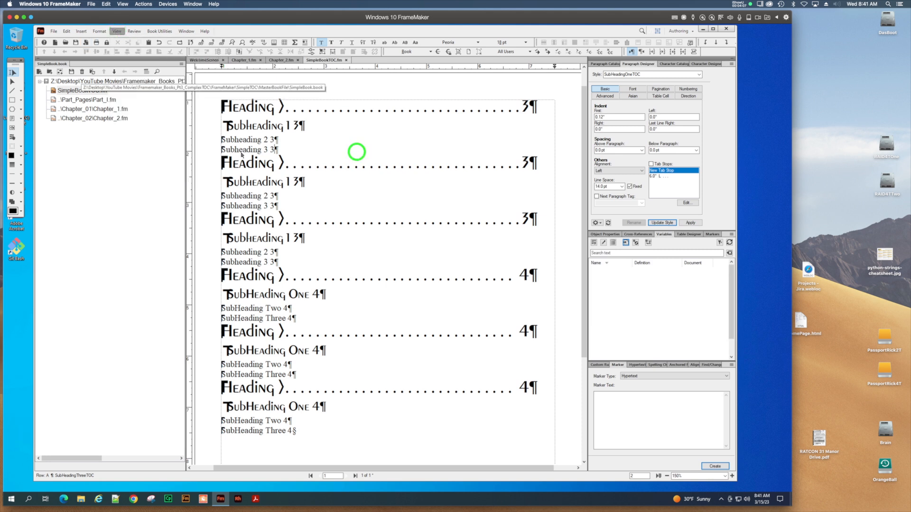
# On the reference pages, insert a tab before <$pagenum> in the SubHeadingOneTOC line, then apply and update the style
pyautogui.click(117, 30)
pyautogui.click(153, 214)
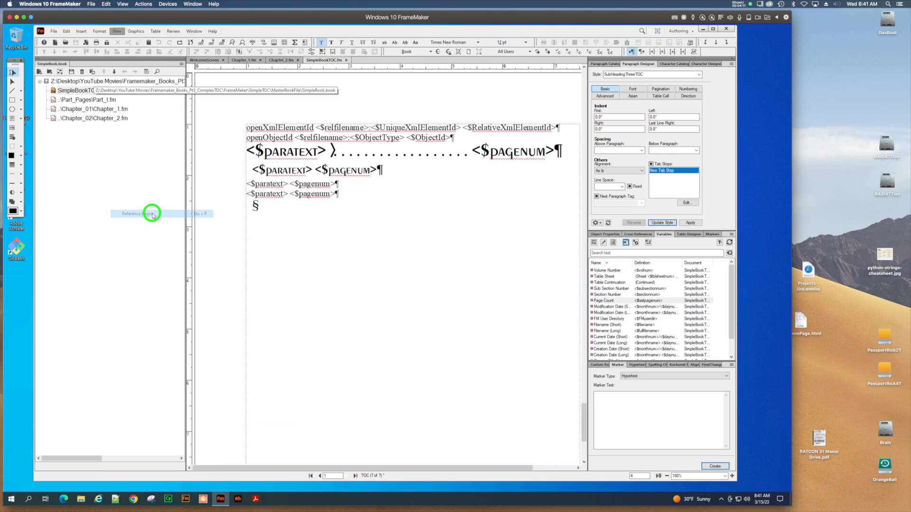
pyautogui.click(315, 172)
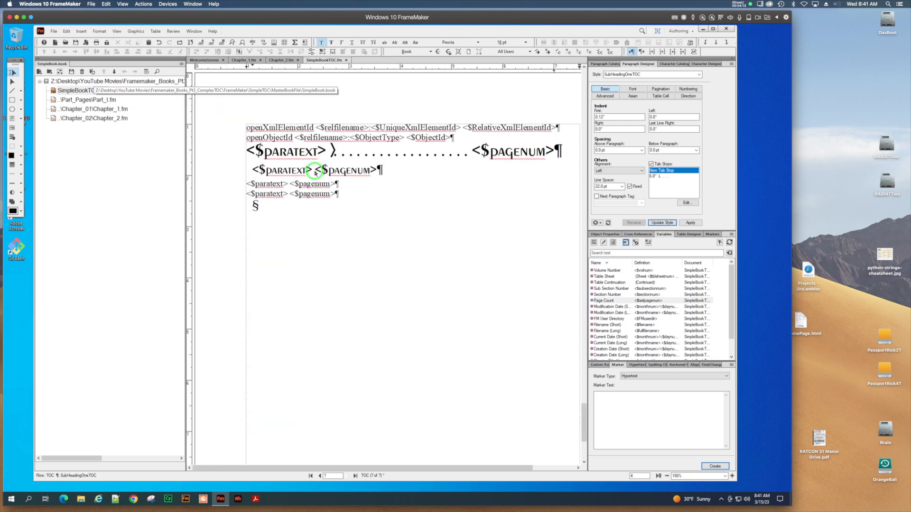
pyautogui.press('Tab')
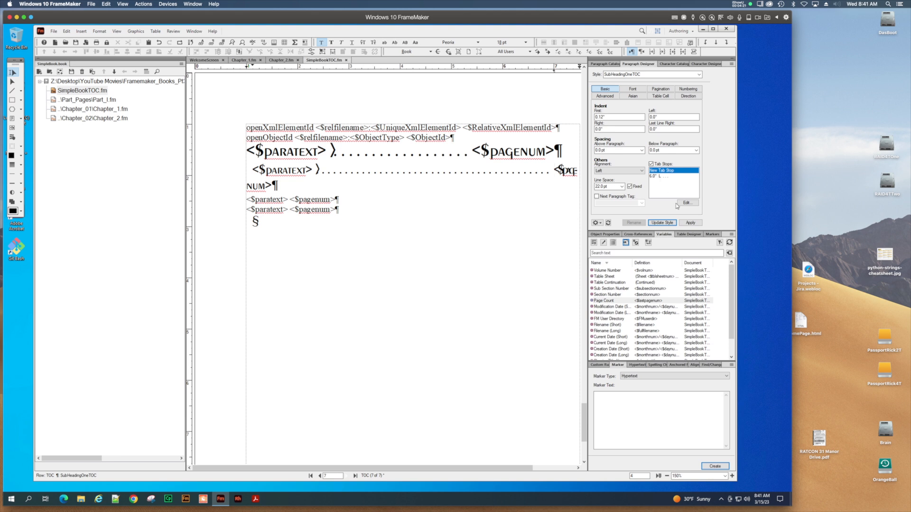
pyautogui.click(691, 223)
pyautogui.click(662, 223)
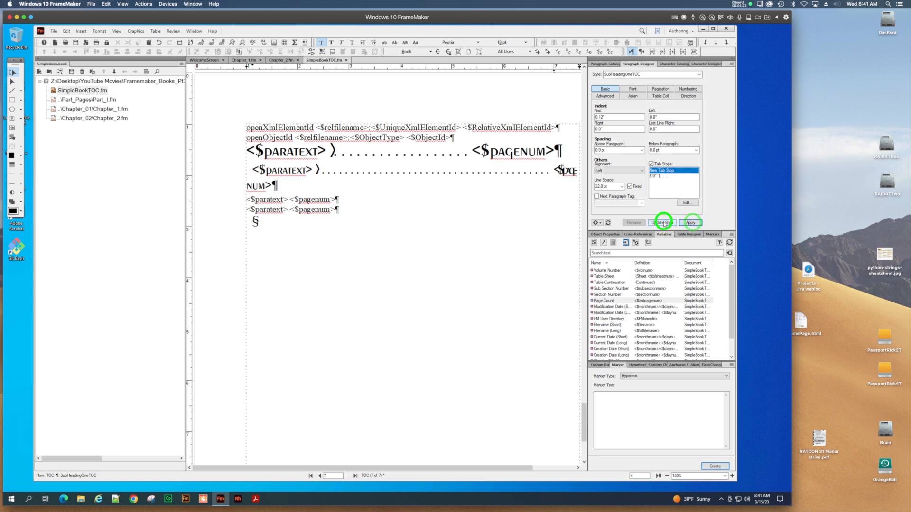
# Return to the body pages and update the book to regenerate the table of contents
pyautogui.click(116, 31)
pyautogui.click(144, 198)
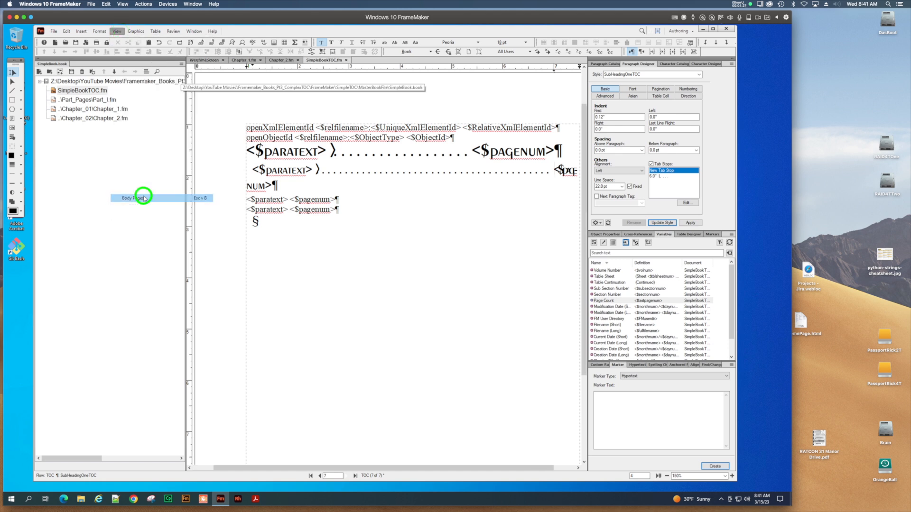
pyautogui.scroll(2, 377, 289)
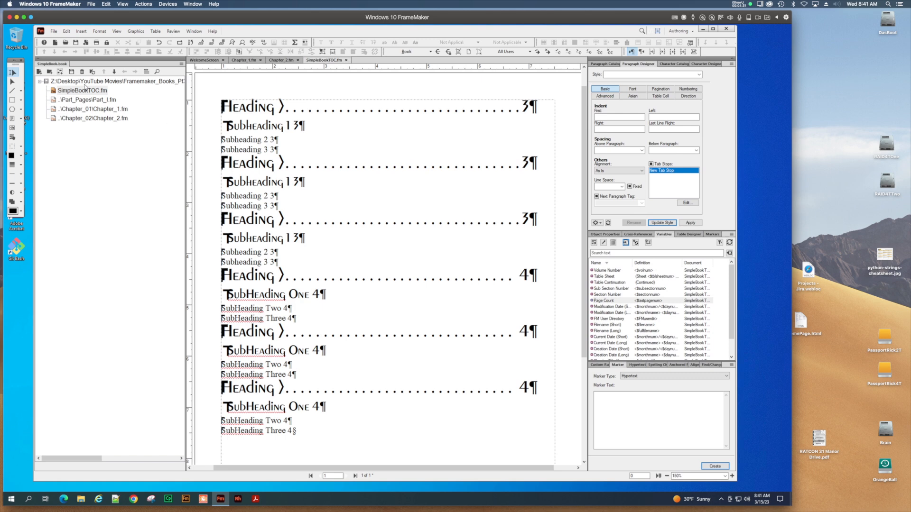
pyautogui.click(92, 71)
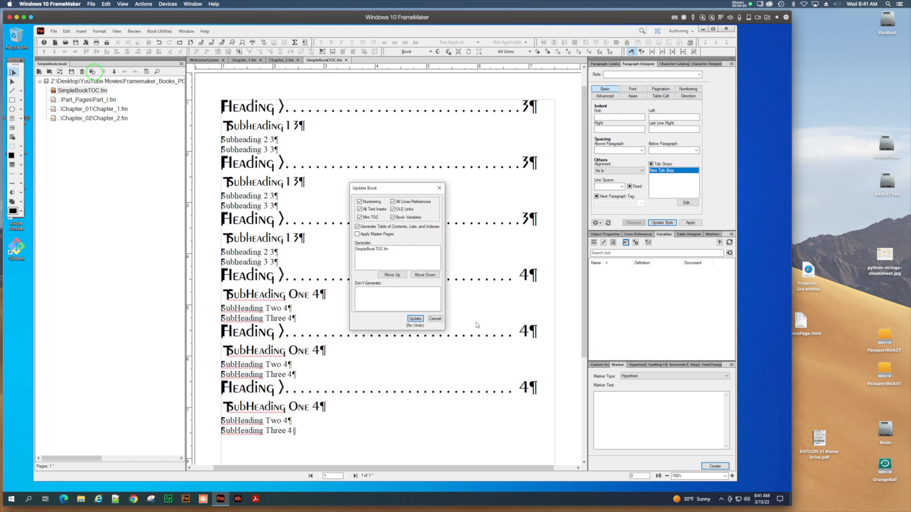
pyautogui.click(412, 318)
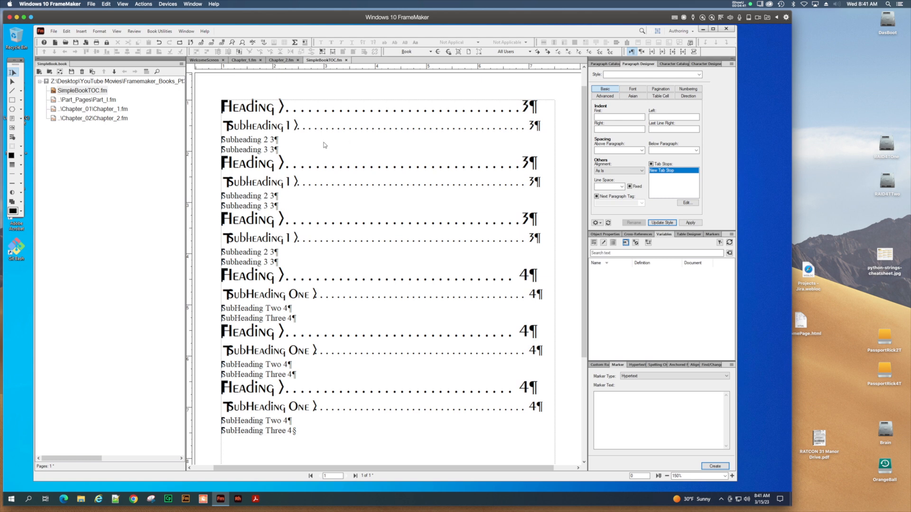
# Add a left-aligned 6" tab stop with a dotted leader to the Subheading 2 entry and update the SubHeadingTwoTOC style
pyautogui.click(248, 140)
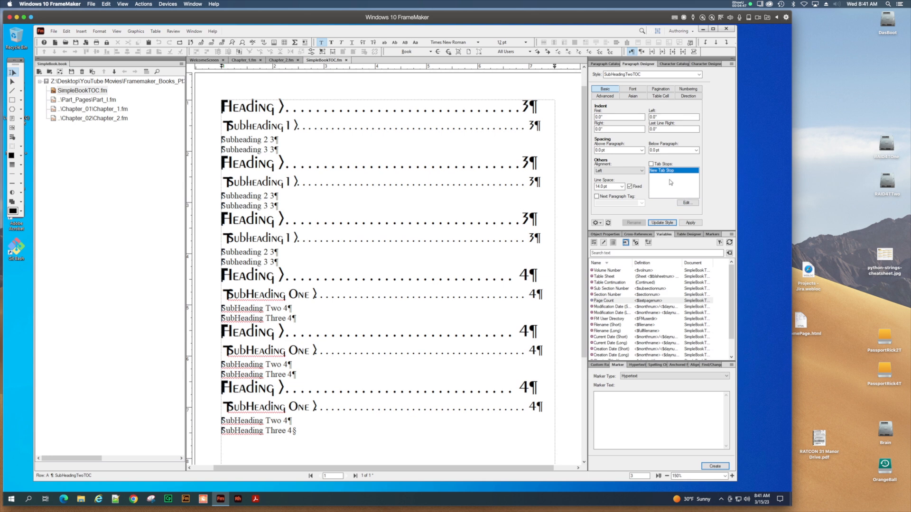
pyautogui.click(687, 203)
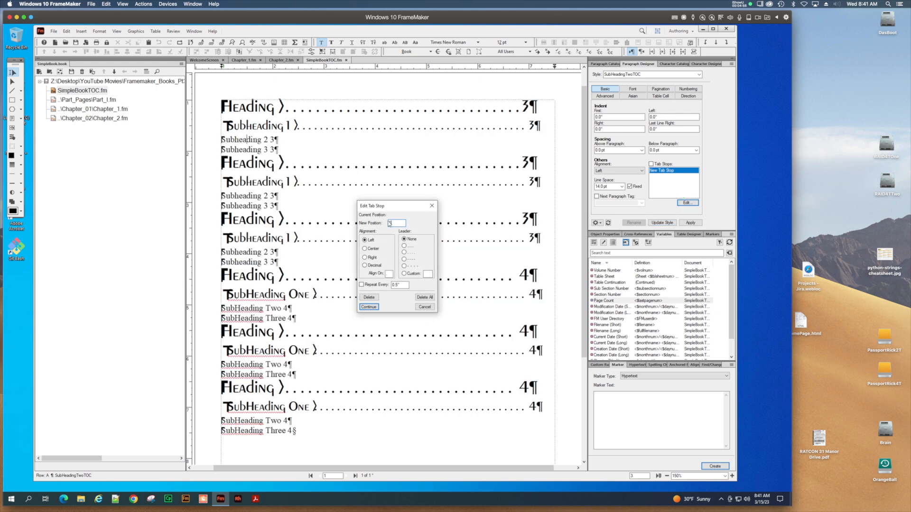
pyautogui.write('6')
pyautogui.click(403, 252)
pyautogui.click(369, 307)
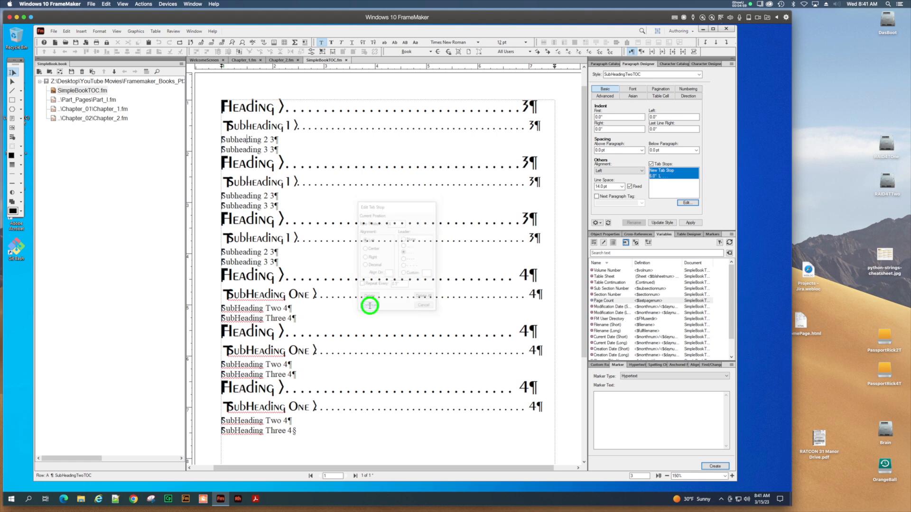
pyautogui.click(690, 222)
pyautogui.click(665, 223)
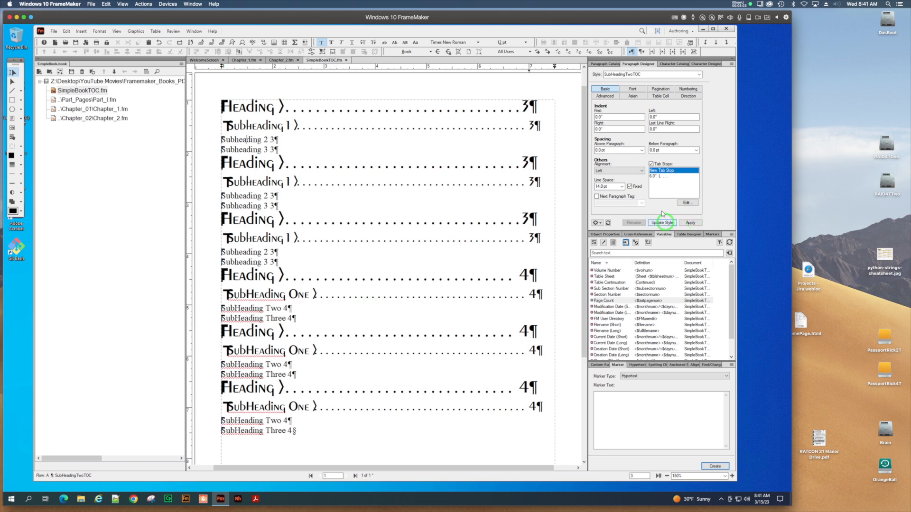
# Set the SubHeadingTwoTOC font to Peoria at 14 pt, then apply it and update the style
pyautogui.click(634, 89)
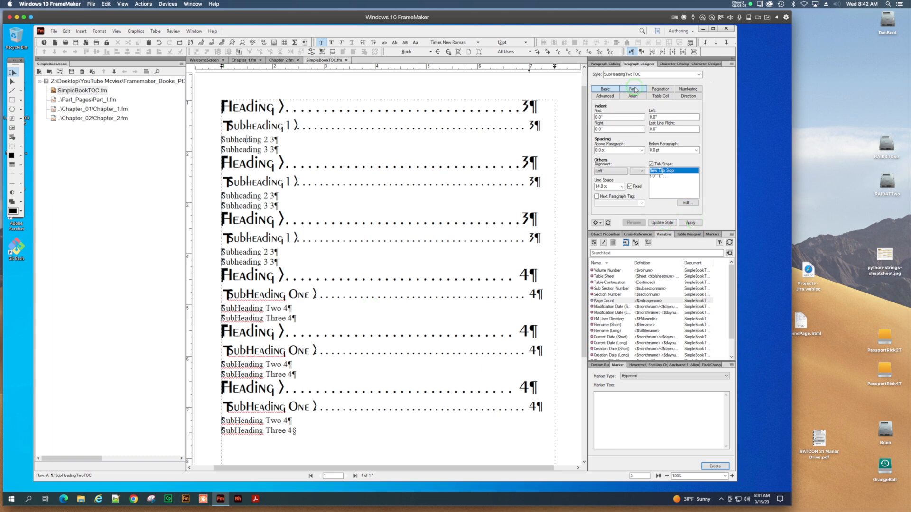
pyautogui.click(659, 112)
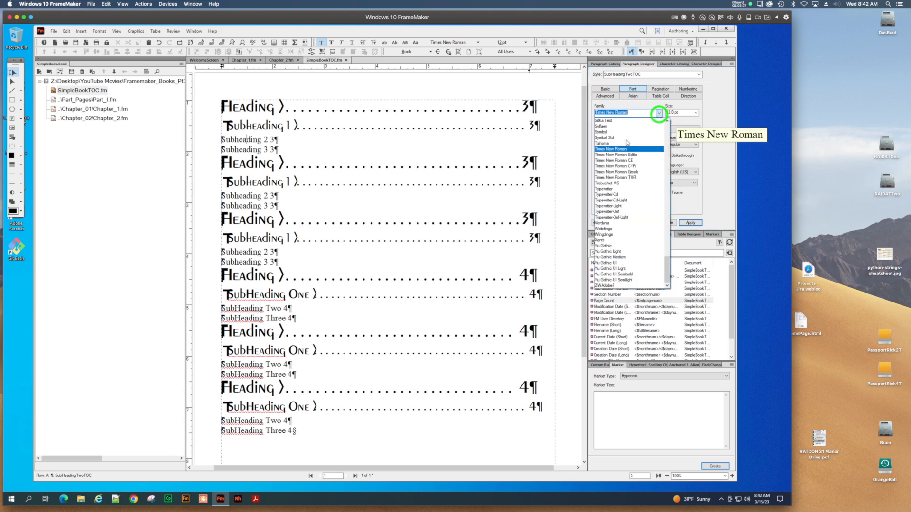
pyautogui.moveTo(670, 266); pyautogui.dragTo(667, 240)
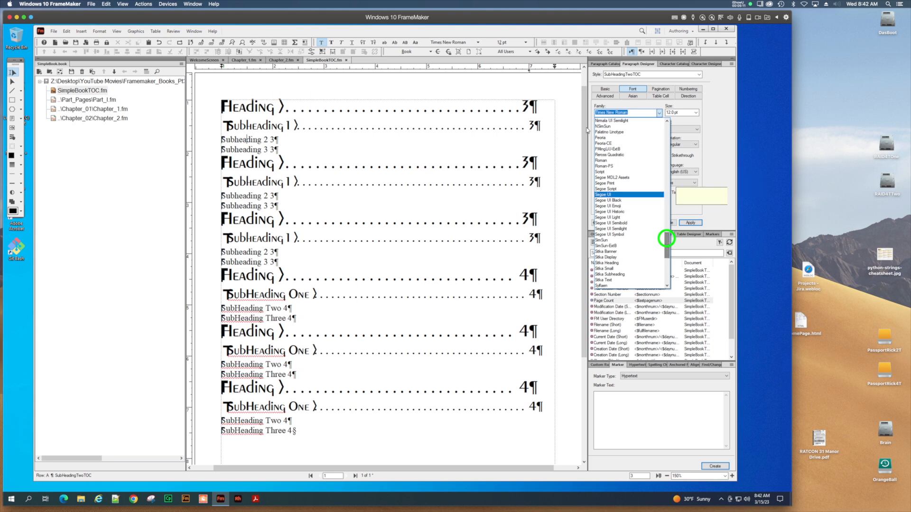
pyautogui.click(600, 137)
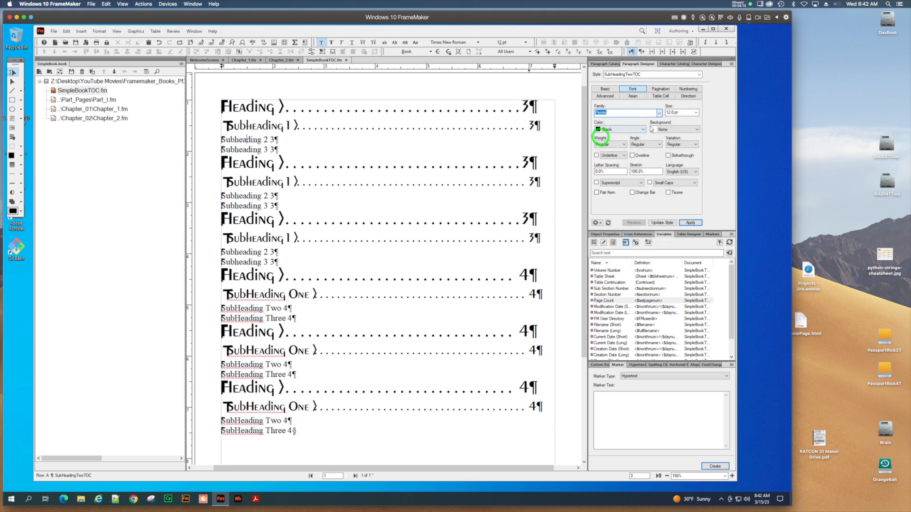
pyautogui.click(696, 114)
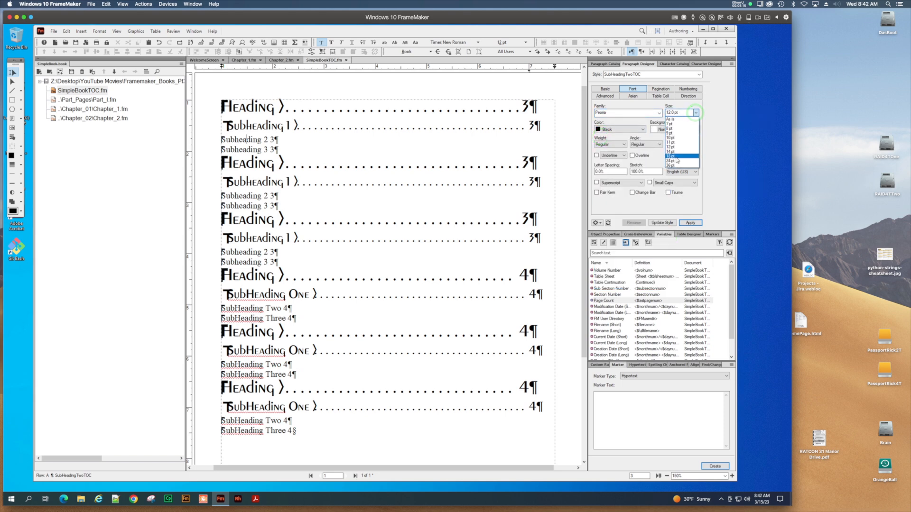
pyautogui.click(676, 152)
pyautogui.click(690, 222)
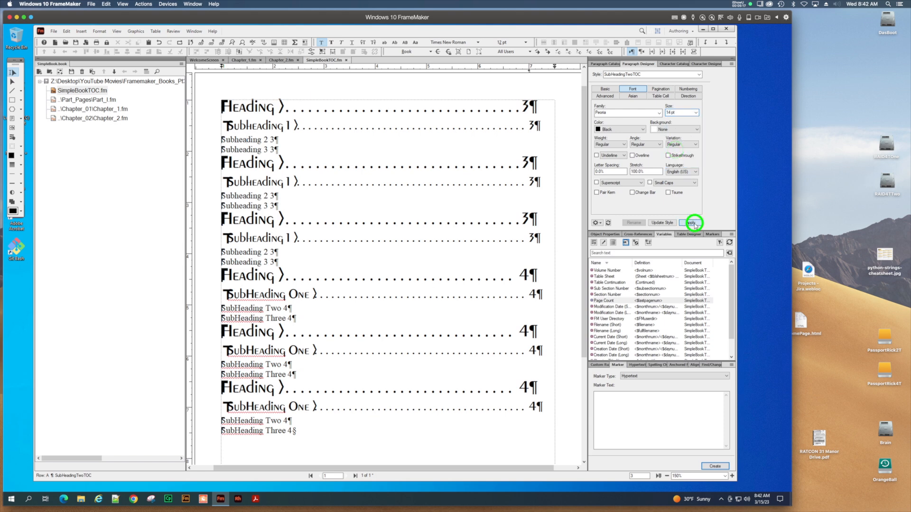
pyautogui.click(662, 223)
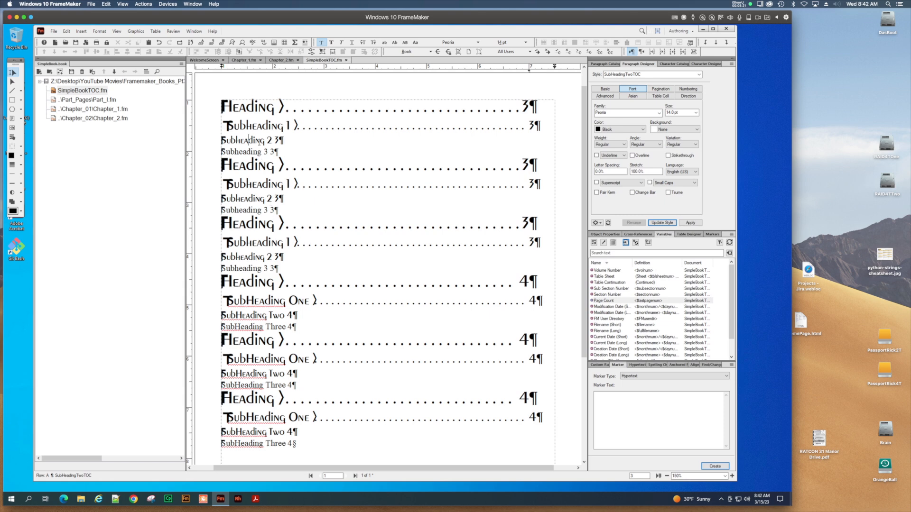
# Set the font family of the Subheading 3 entry to Peoria and update the SubHeadingThreeTOC style
pyautogui.click(259, 152)
pyautogui.click(659, 115)
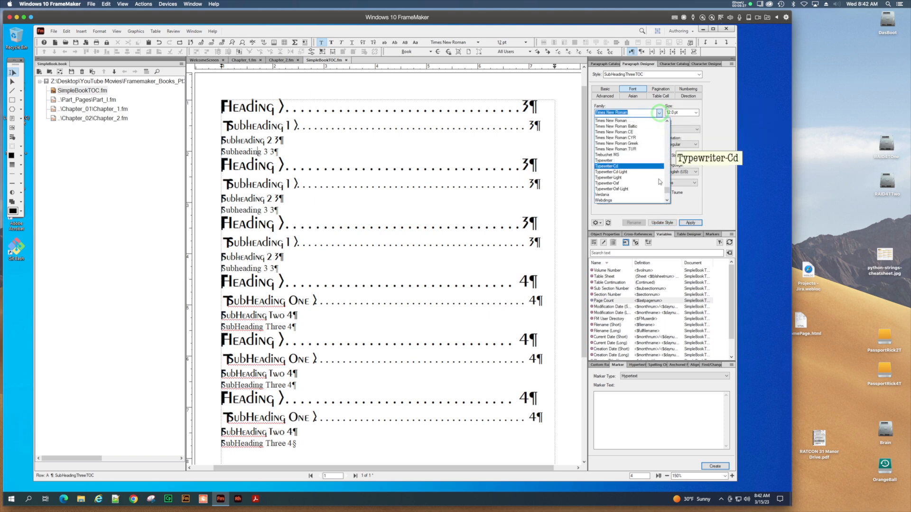
pyautogui.moveTo(666, 188); pyautogui.dragTo(666, 177)
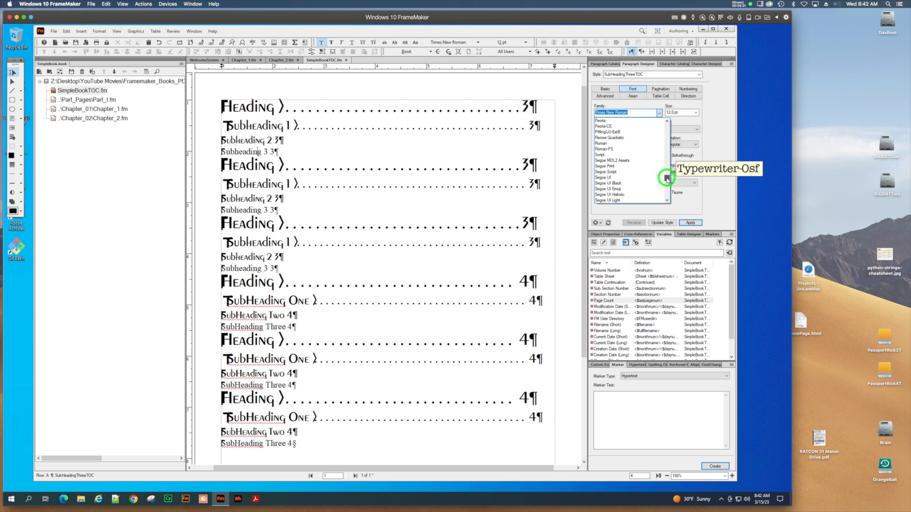
pyautogui.click(599, 120)
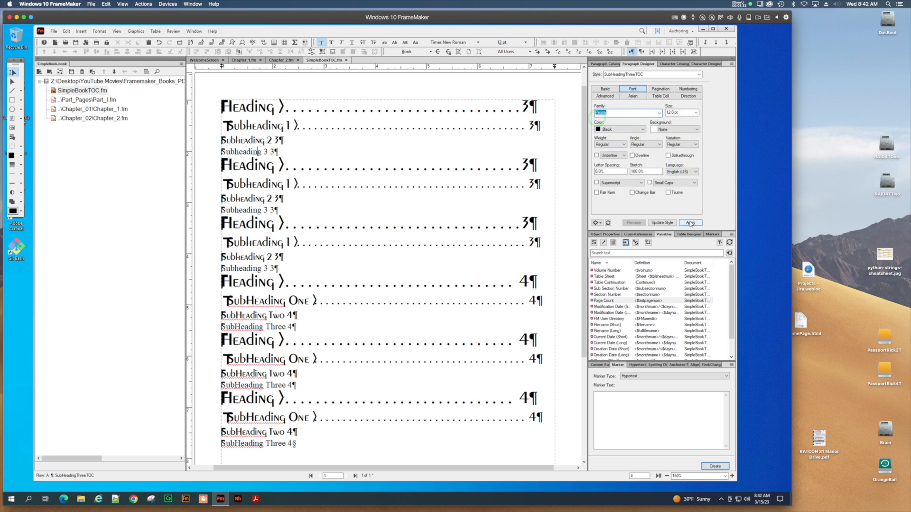
pyautogui.click(690, 223)
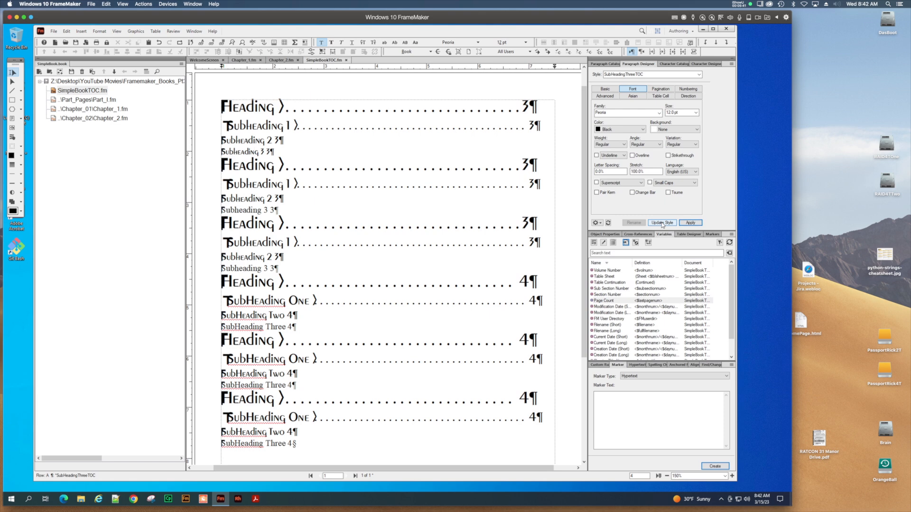
pyautogui.click(663, 224)
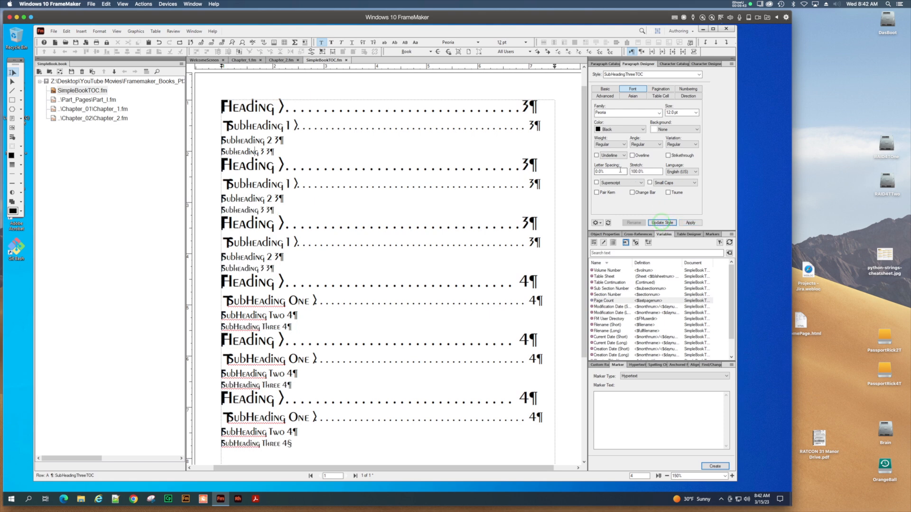
# Set the first-line indent of SubHeadingThreeTOC to 0.5" and update the style
pyautogui.click(609, 89)
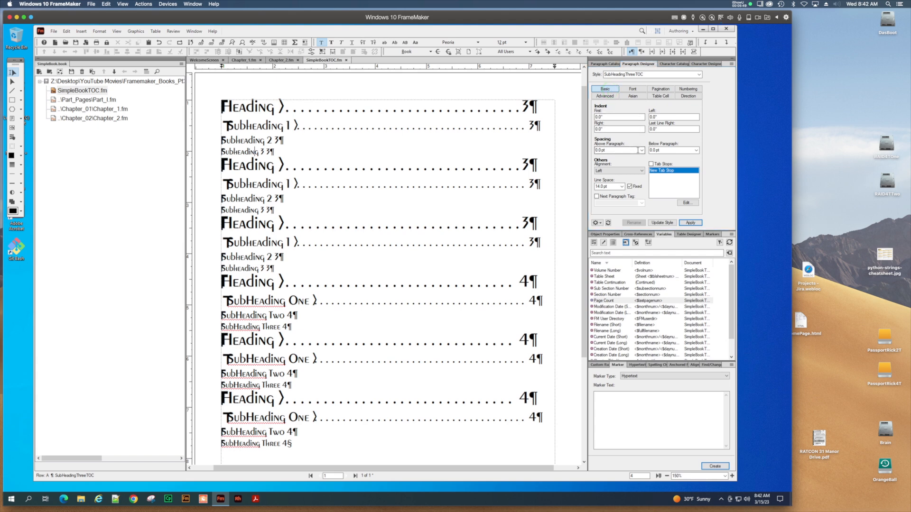
pyautogui.click(600, 117)
pyautogui.click(693, 222)
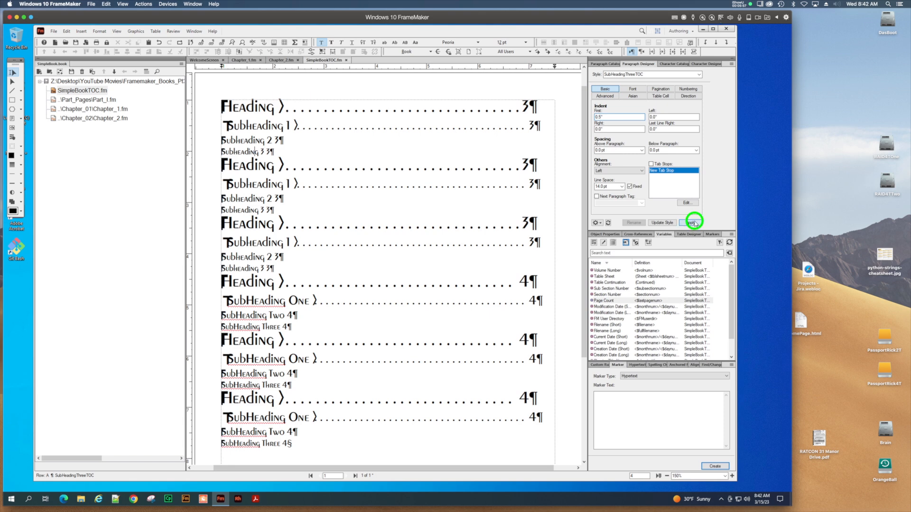
pyautogui.click(664, 223)
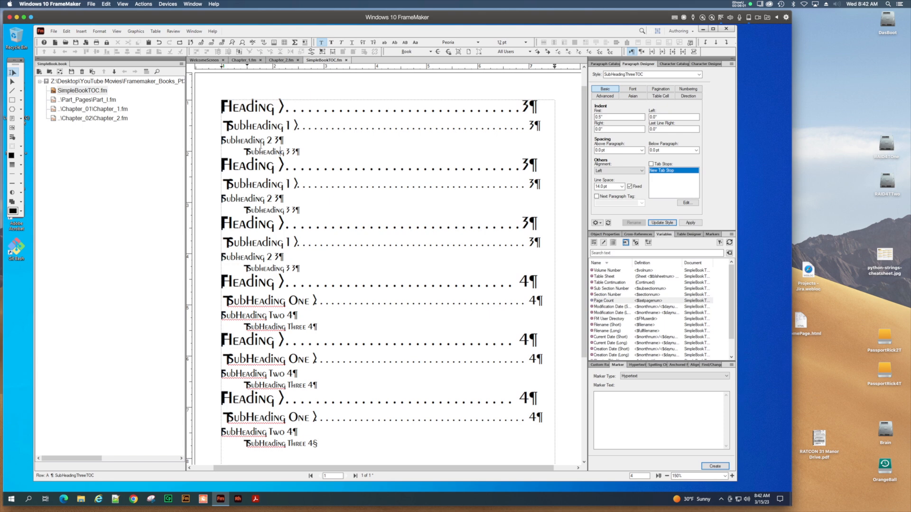
# Set the first-line indent of the Subheading 2 entry to 0.25" and update the SubHeadingTwoTOC style
pyautogui.click(261, 139)
pyautogui.click(602, 117)
pyautogui.click(601, 117)
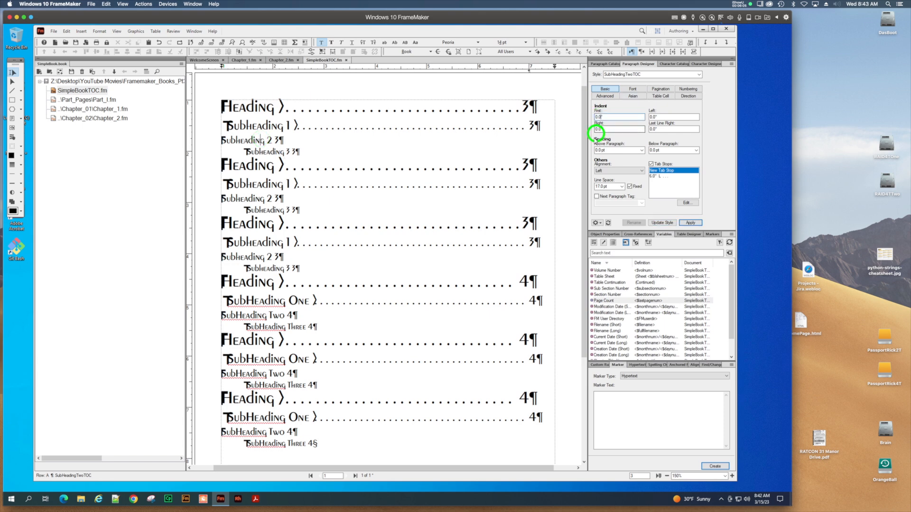
pyautogui.press('BackSpace')
pyautogui.click(694, 222)
pyautogui.click(666, 223)
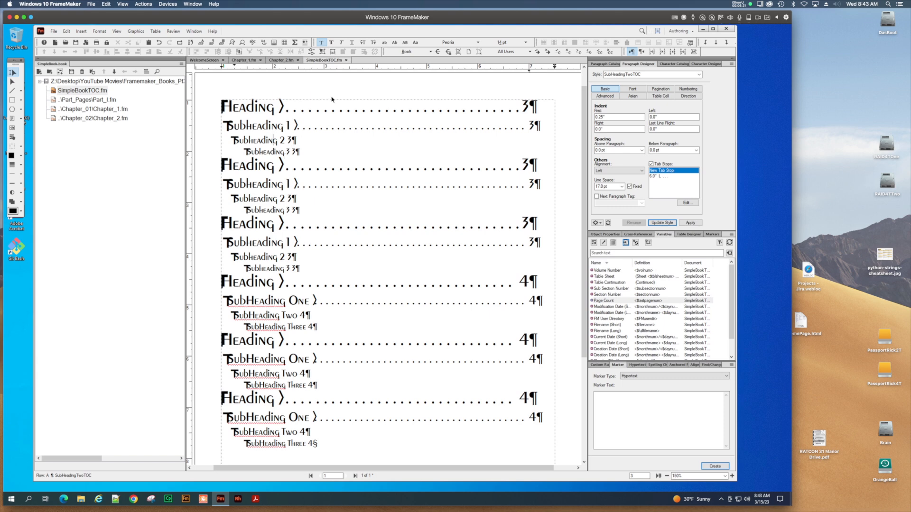
# On the reference page, insert a tab before the page number in the SubHeadingTwoTOC and SubHeadingThreeTOC entry definitions
pyautogui.click(340, 140)
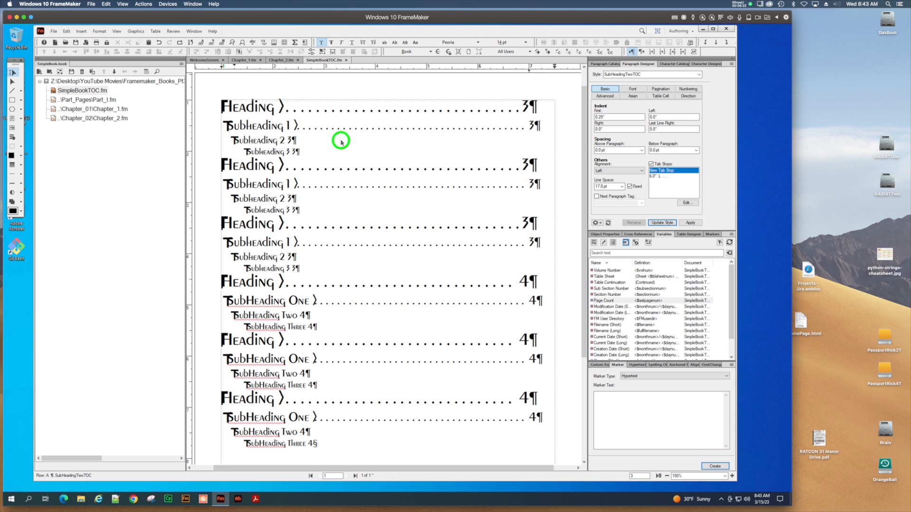
pyautogui.click(116, 31)
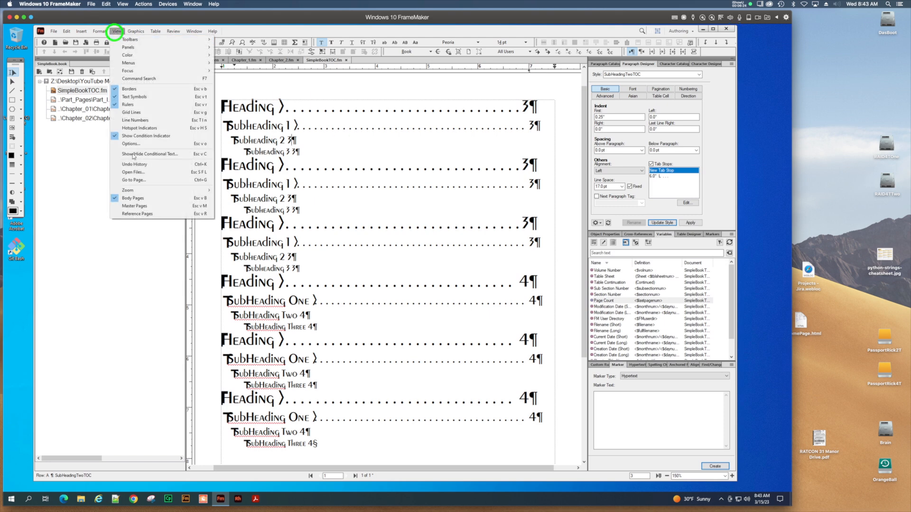
pyautogui.click(140, 214)
pyautogui.click(307, 201)
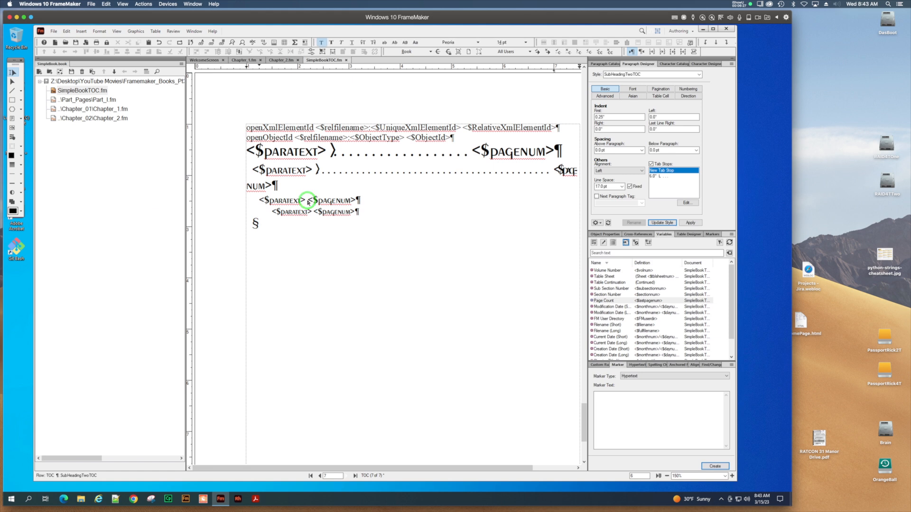
pyautogui.press('Tab')
pyautogui.click(315, 224)
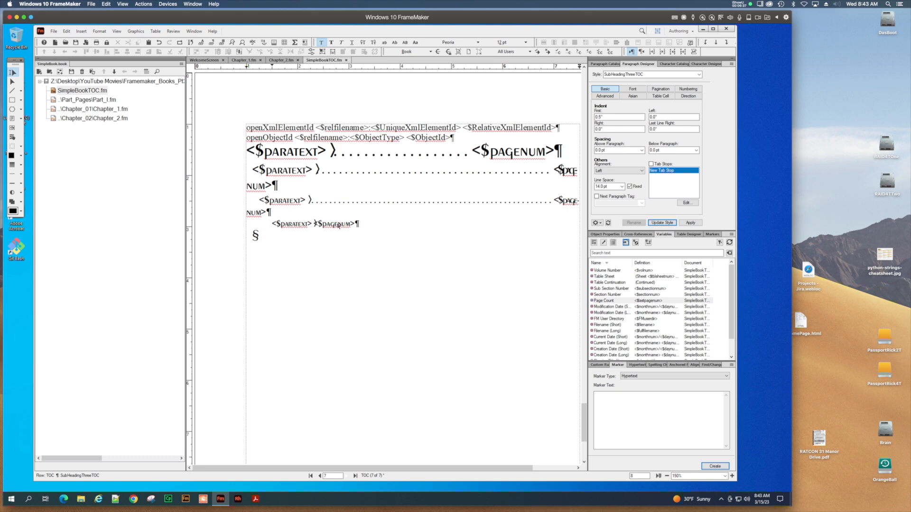
# Back on the body pages, add a left tab stop at 6" with a dotted leader to SubHeadingThreeTOC and update the style
pyautogui.click(116, 32)
pyautogui.click(152, 197)
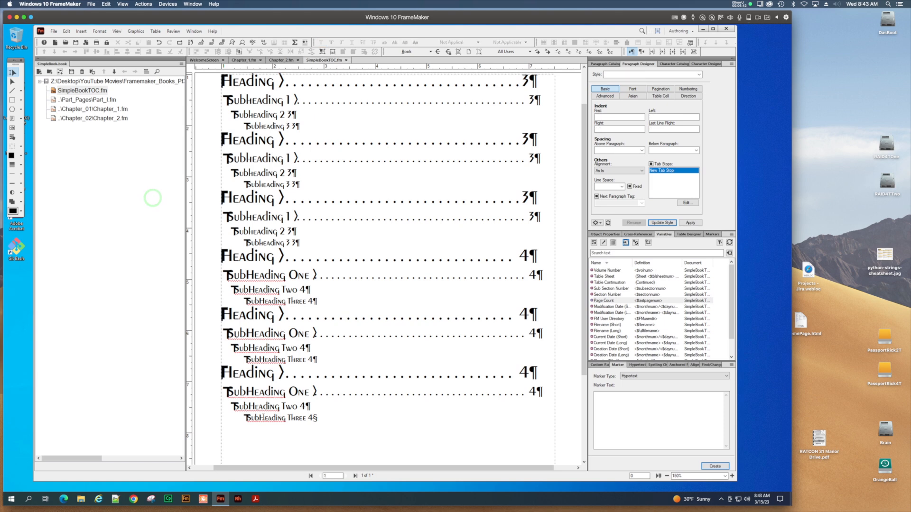
pyautogui.click(279, 420)
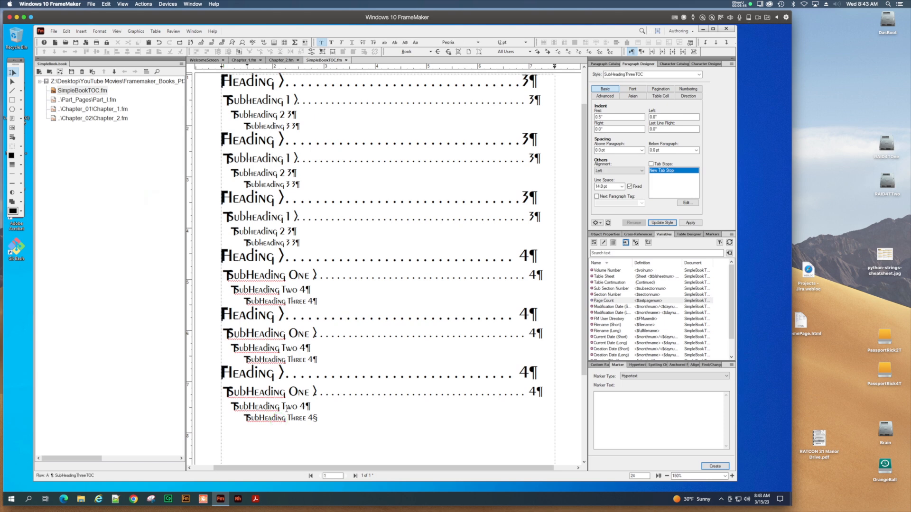
pyautogui.click(688, 203)
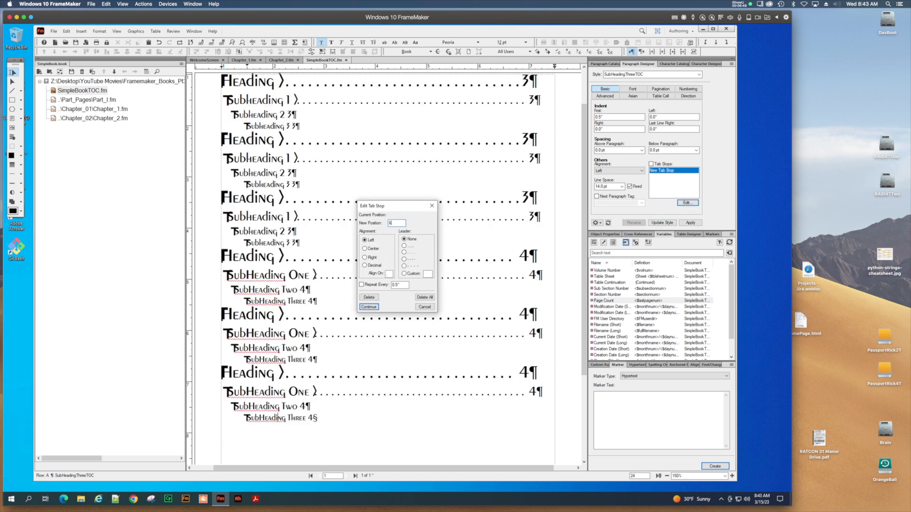
pyautogui.click(404, 253)
pyautogui.click(372, 307)
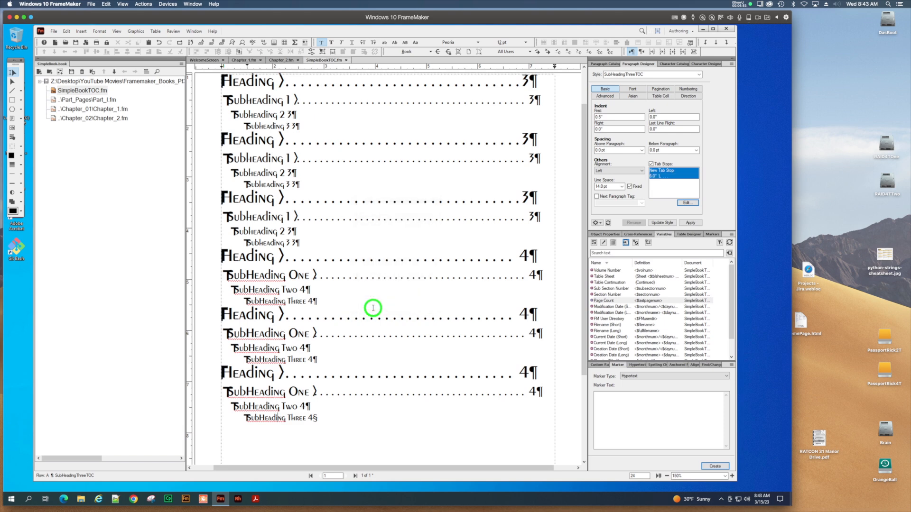
pyautogui.click(698, 222)
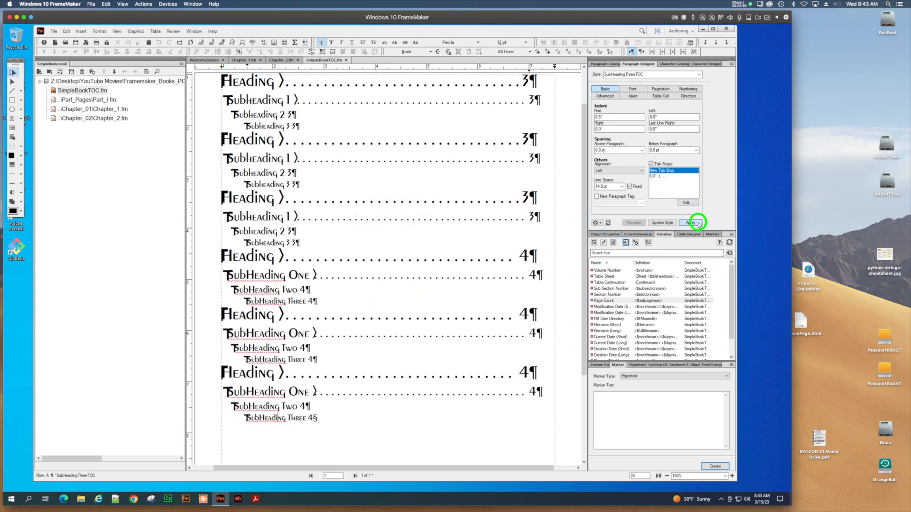
pyautogui.click(669, 223)
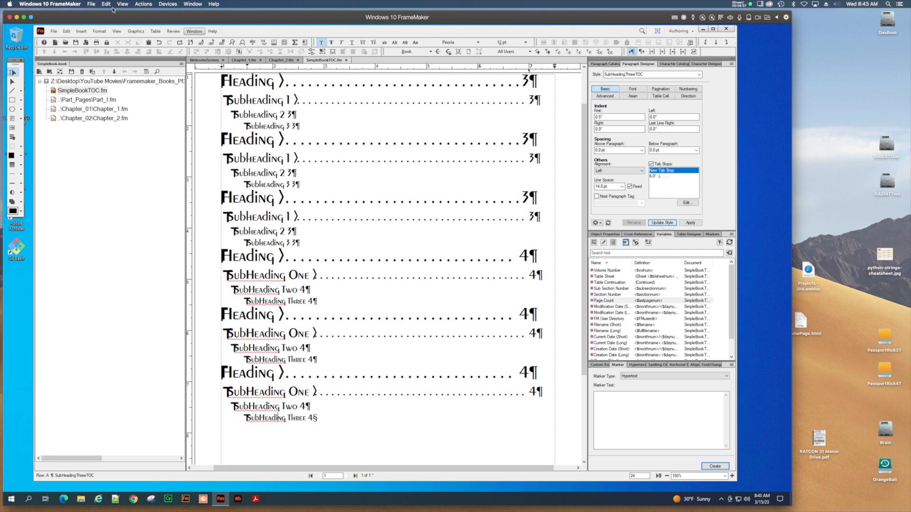
# Update the book with its table of contents regenerated, check the resulting entries, and save the TOC document
pyautogui.click(92, 71)
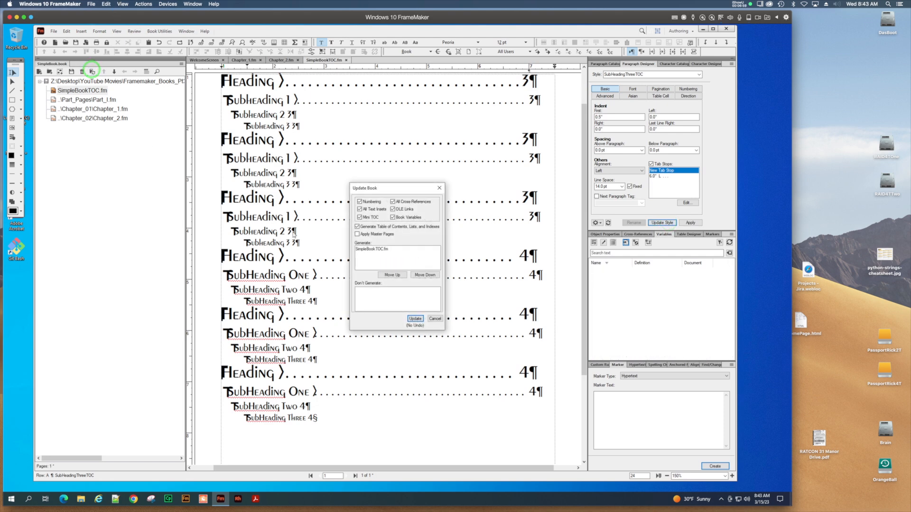
pyautogui.click(414, 319)
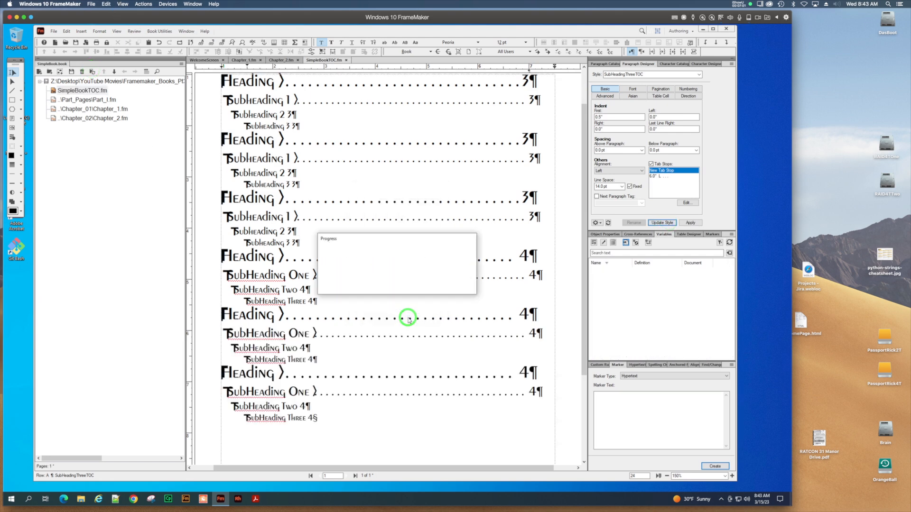
pyautogui.scroll(3, 455, 342)
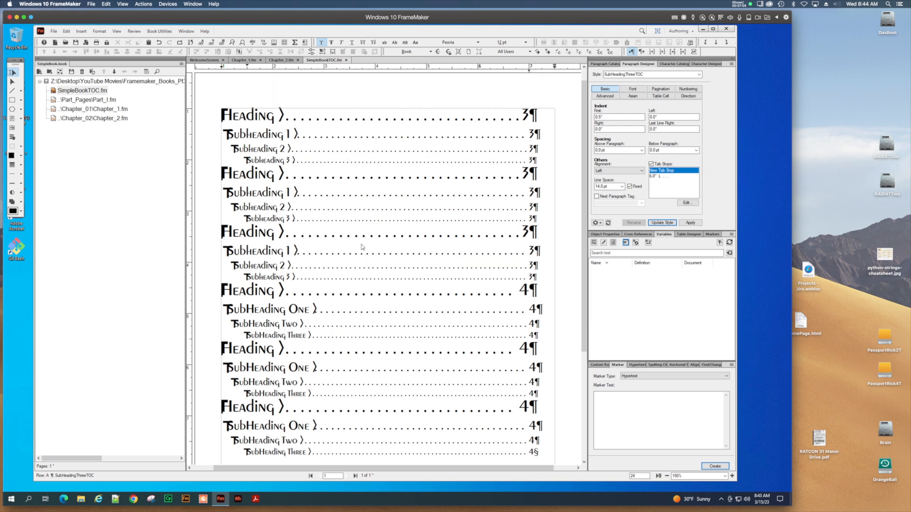
pyautogui.scroll(-2, 361, 247)
pyautogui.scroll(1, 374, 296)
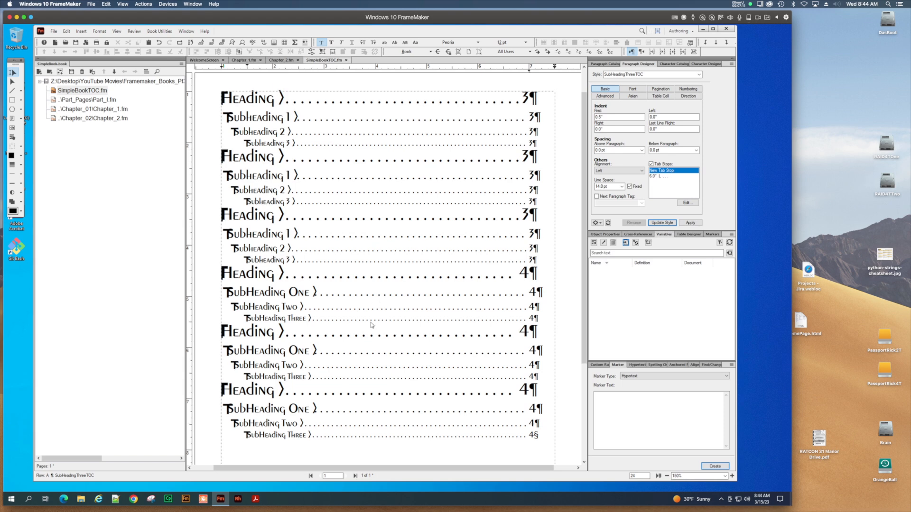
pyautogui.scroll(1, 372, 325)
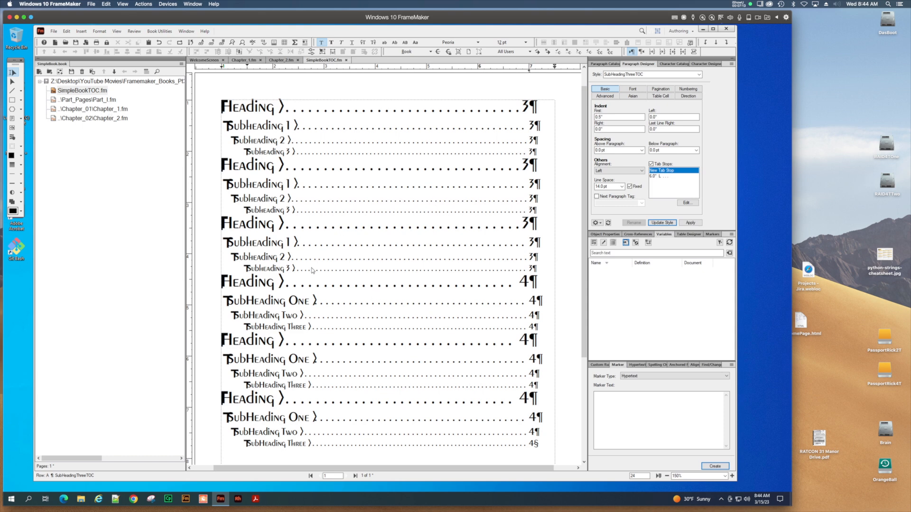
pyautogui.click(390, 255)
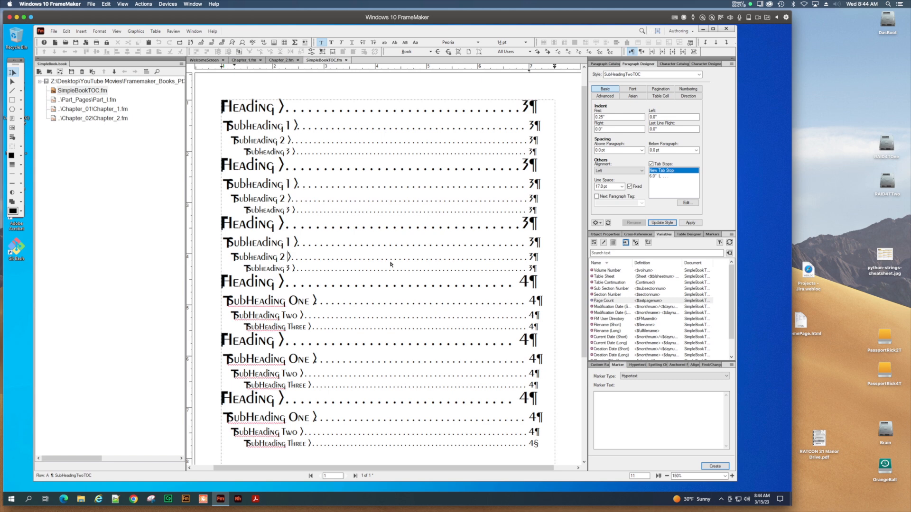
pyautogui.hotkey('ctrl', 's')
# In Chapter_1.fm, insert a paragraph break in front of the first heading's text
pyautogui.click(247, 111)
pyautogui.click(666, 475)
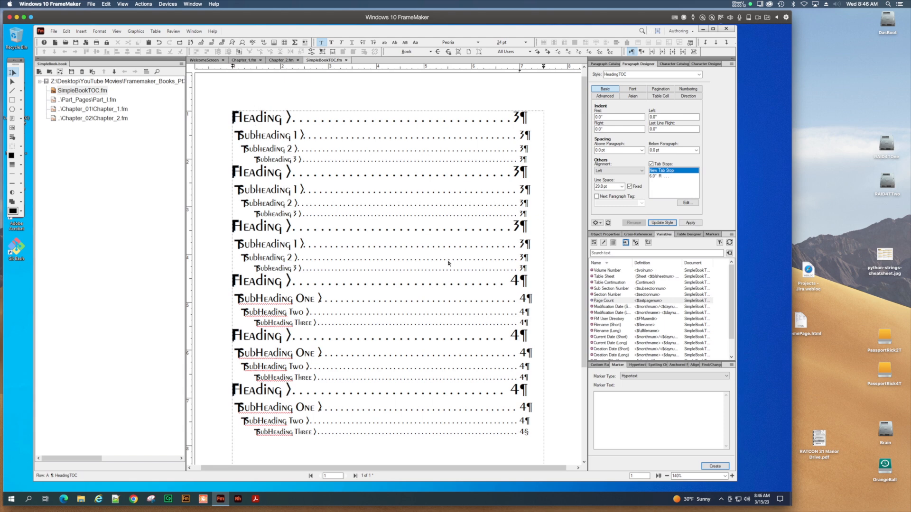
pyautogui.click(246, 61)
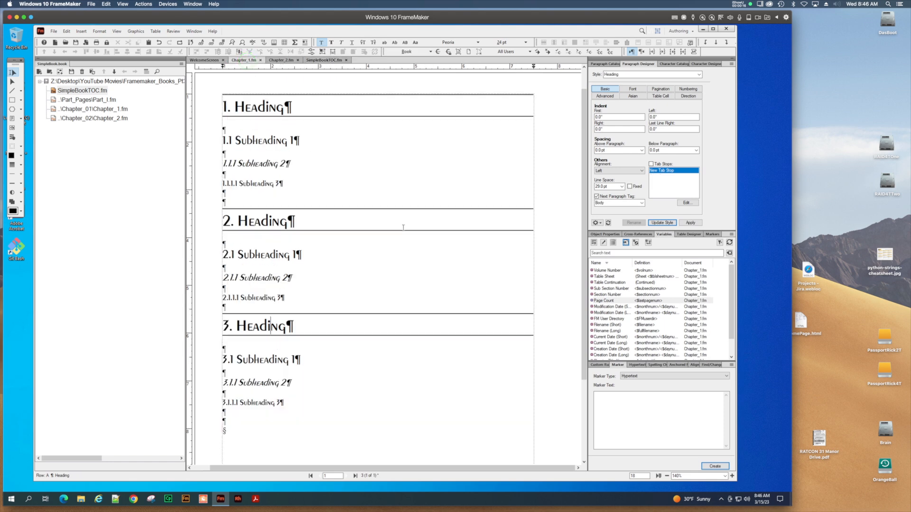
pyautogui.scroll(1, 403, 228)
pyautogui.scroll(1, 403, 228)
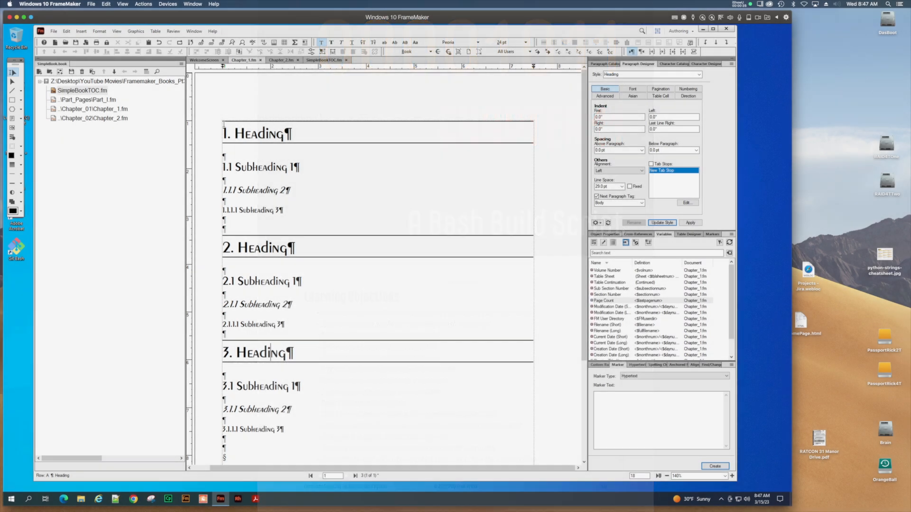
pyautogui.click(224, 136)
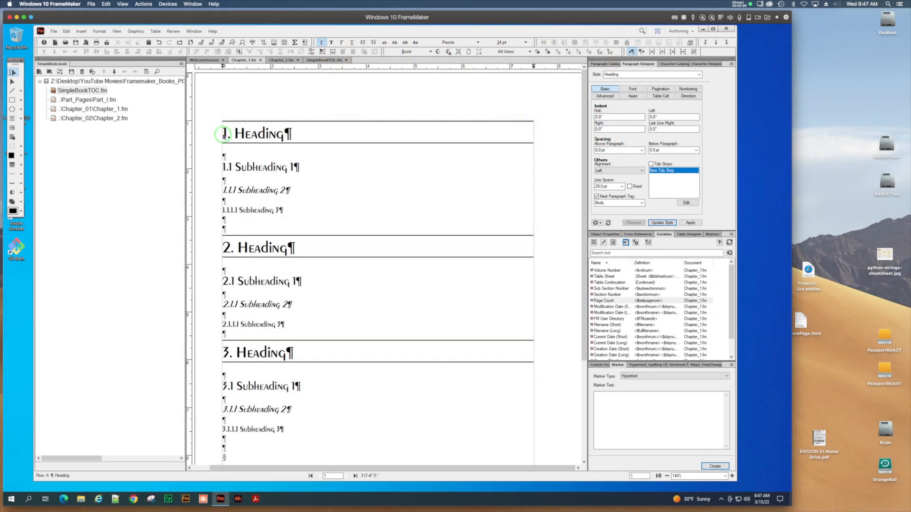
pyautogui.press('Return')
# Apply the Heading style to the displaced heading text and the Body style to the empty line above it
pyautogui.click(226, 156)
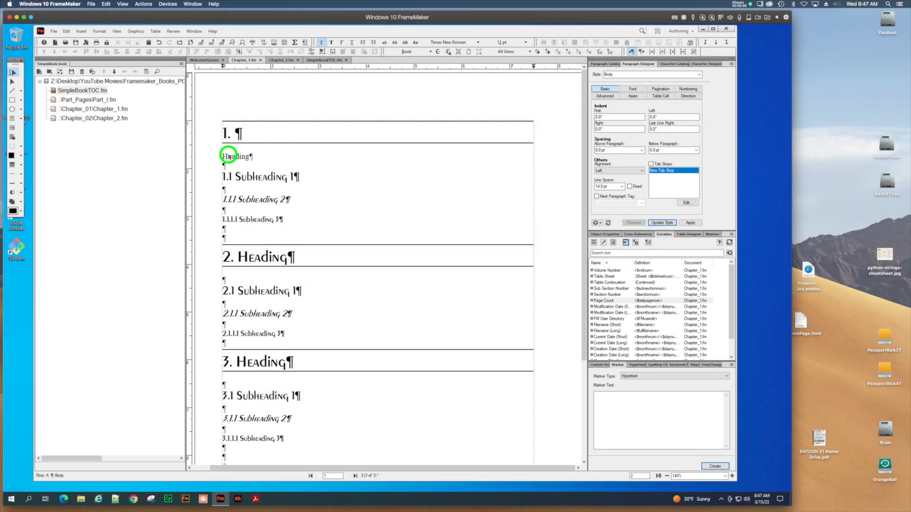
pyautogui.click(599, 66)
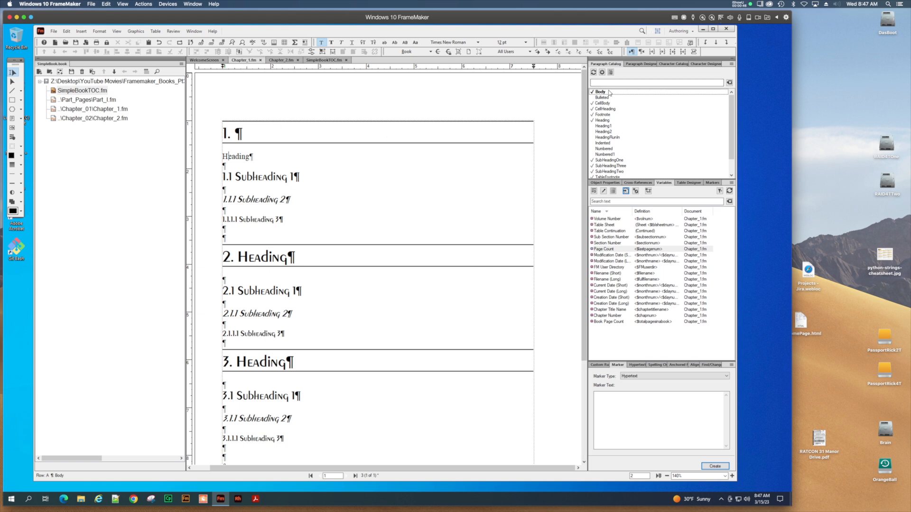
pyautogui.click(601, 122)
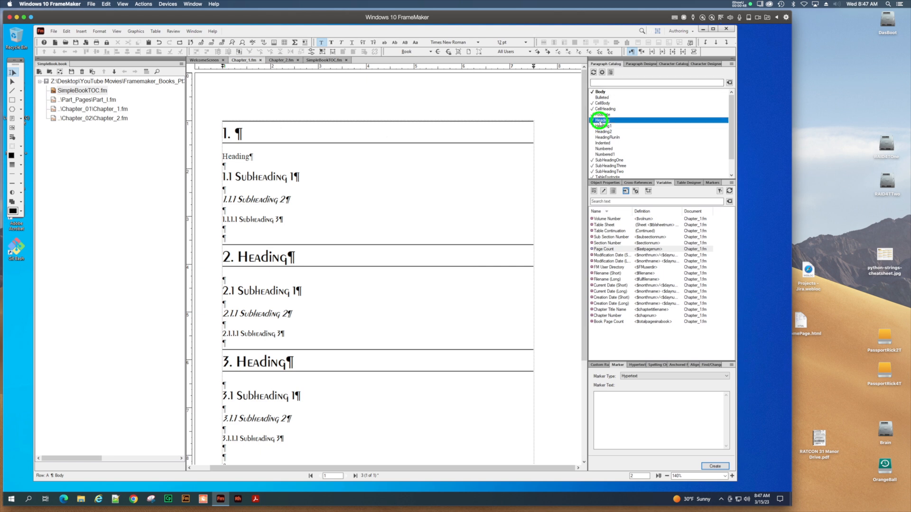
pyautogui.click(251, 134)
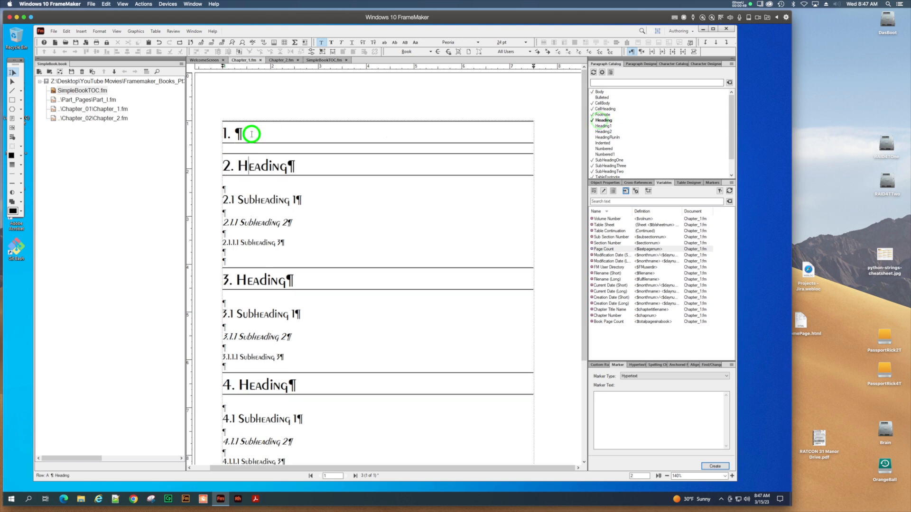
pyautogui.click(601, 92)
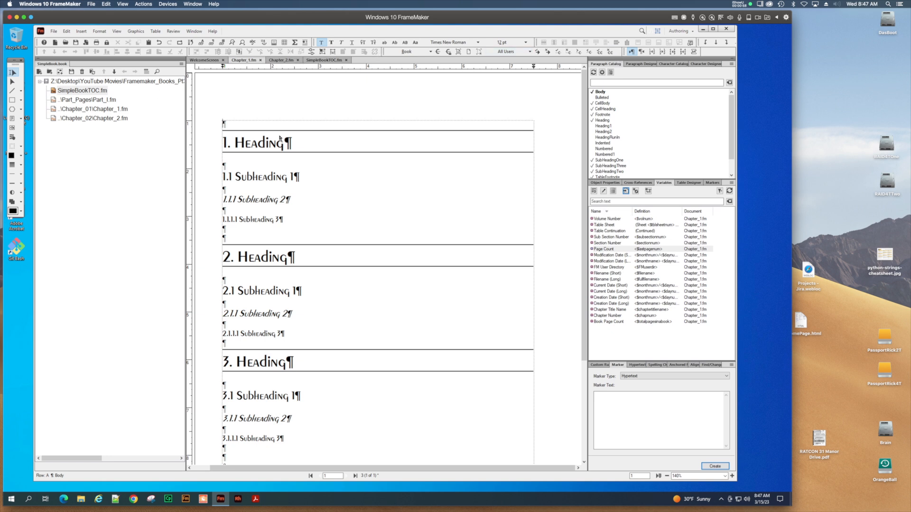
# Enter "Chapter" on the empty first line, followed by the Chapter Number variable and a hyphen
pyautogui.write('Chapter')
pyautogui.doubleClick(616, 316)
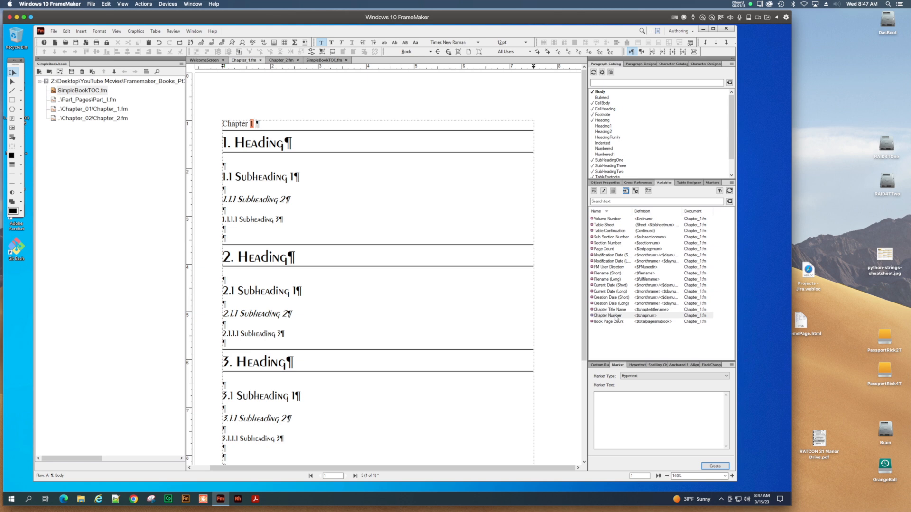
pyautogui.write('- ')
pyautogui.write('Some Top')
pyautogui.press('BackSpace')
pyautogui.press('BackSpace')
pyautogui.press('BackSpace')
pyautogui.press('BackSpace')
pyautogui.press('BackSpace')
pyautogui.press('BackSpace')
pyautogui.press('BackSpace')
pyautogui.press('BackSpace')
pyautogui.press('BackSpace')
pyautogui.write('H')
pyautogui.press('BackSpace')
# Complete the chapter title line with "How To Create Paragraph Styles" and save the chapter
pyautogui.write('How To Create Paragraph')
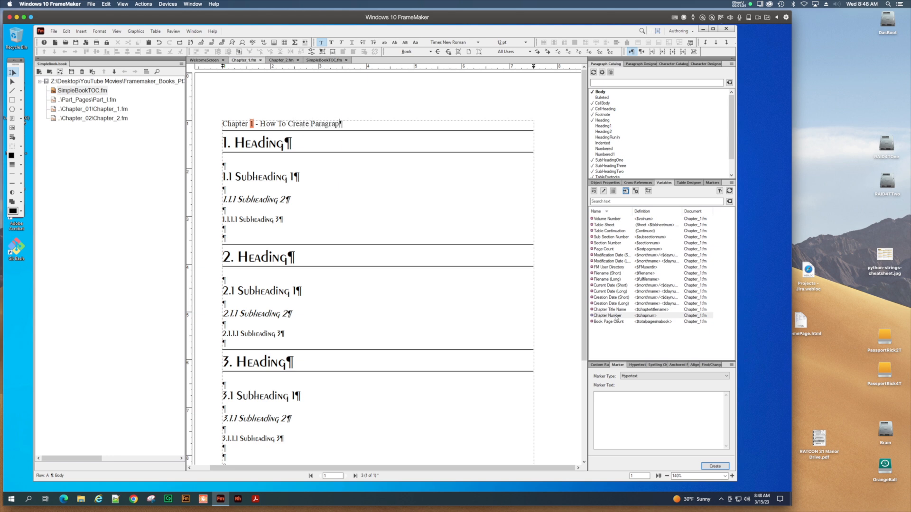
pyautogui.write(' Styles')
pyautogui.click(223, 123)
pyautogui.hotkey('ctrl', 's')
pyautogui.click(327, 126)
pyautogui.moveTo(367, 124); pyautogui.dragTo(223, 127)
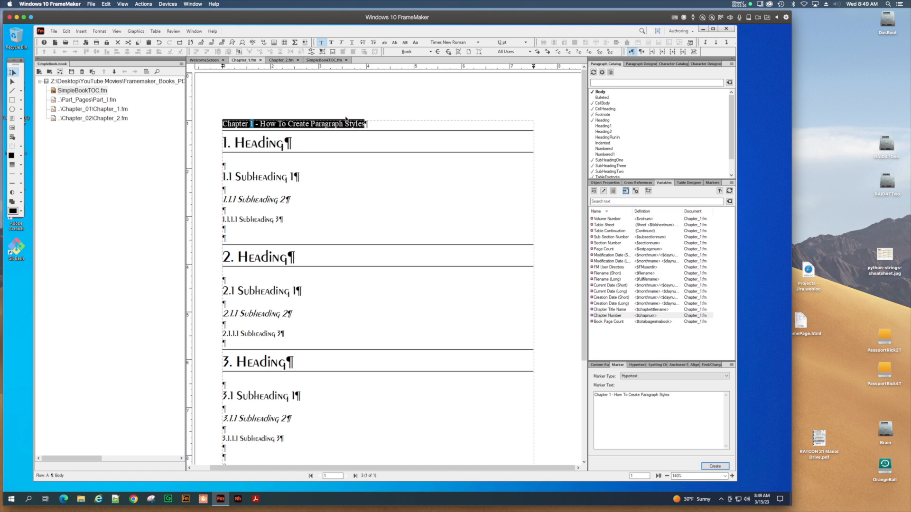
pyautogui.click(367, 126)
# Create a paragraph style named Chapter_Title and apply it to the chapter title line
pyautogui.click(340, 124)
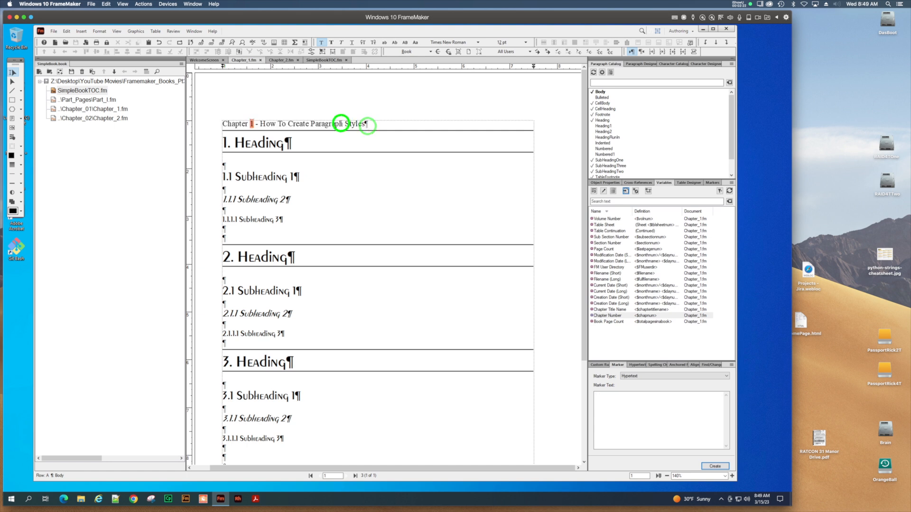
pyautogui.click(640, 65)
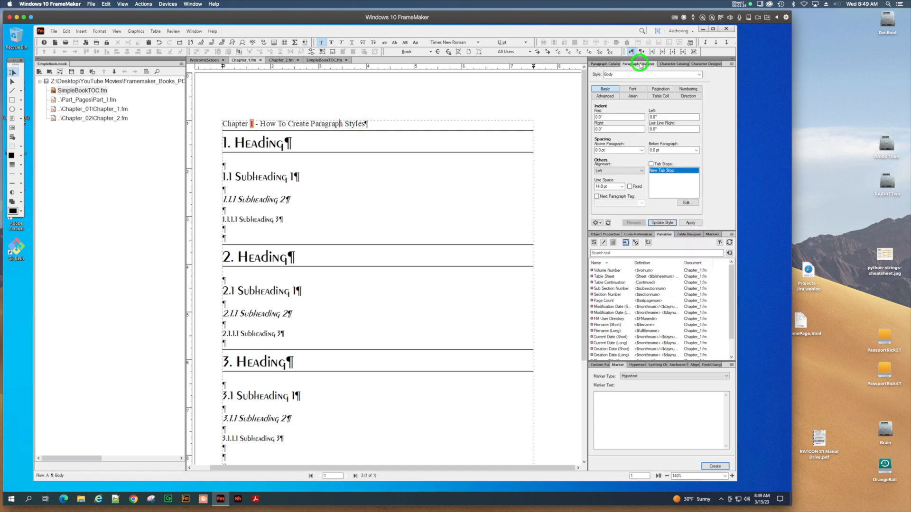
pyautogui.click(629, 73)
pyautogui.write('Chapter_Title')
pyautogui.click(693, 222)
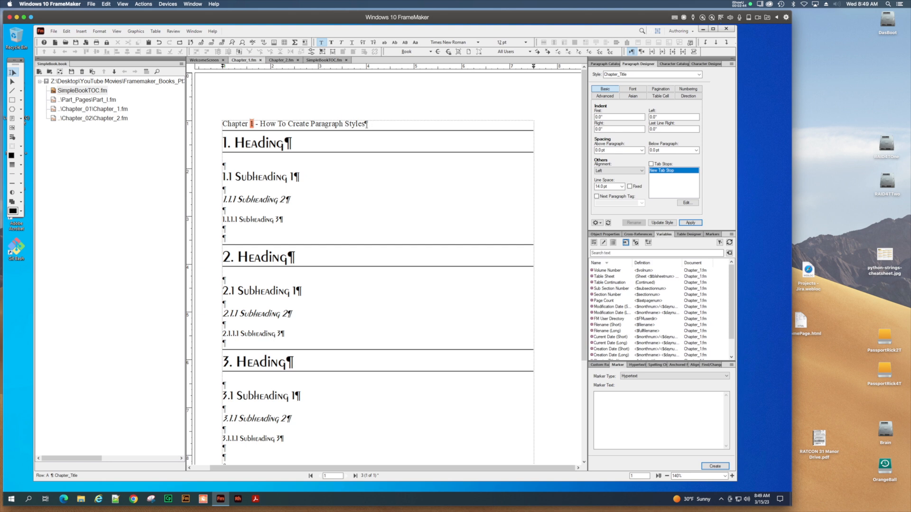
# Set the chapter title's paragraph alignment to Center and apply it
pyautogui.click(337, 124)
pyautogui.click(641, 172)
pyautogui.click(627, 183)
pyautogui.click(691, 223)
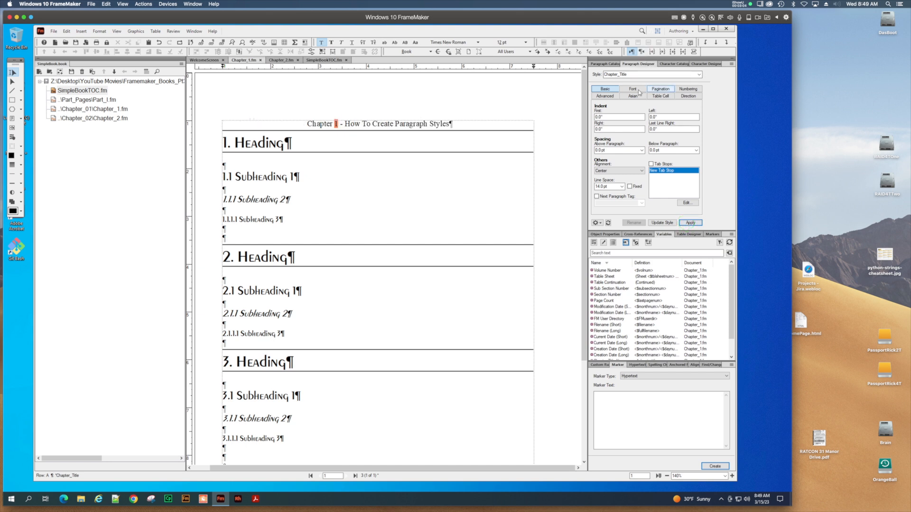
# Set the chapter title's font size to 9 pt and apply it
pyautogui.click(630, 89)
pyautogui.click(696, 113)
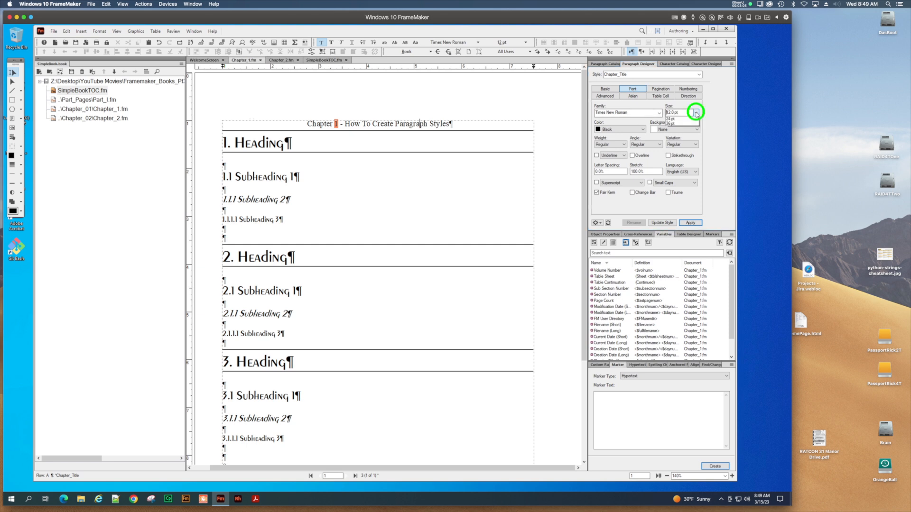
pyautogui.click(682, 128)
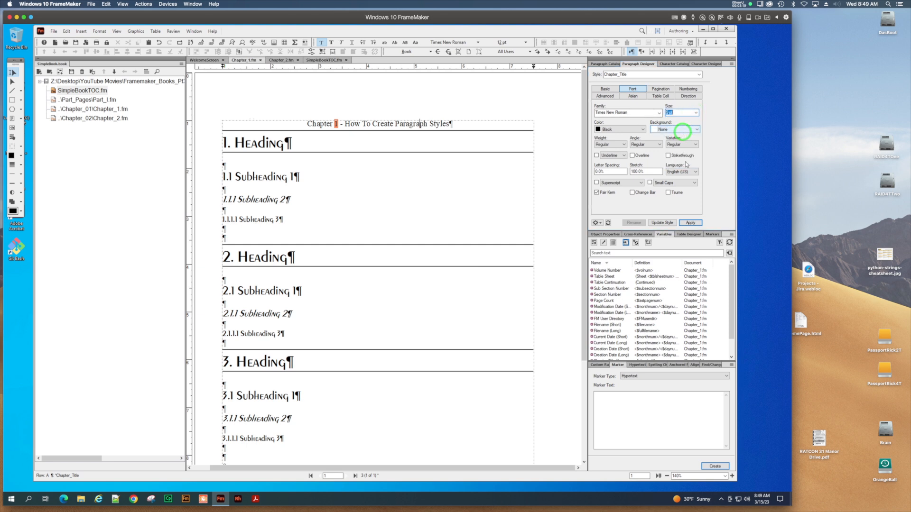
pyautogui.click(691, 222)
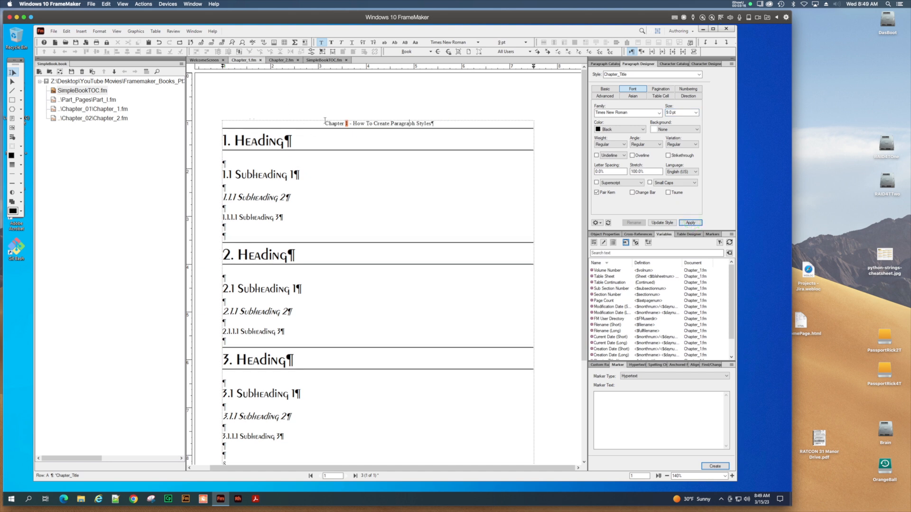
# Apply the current formatting to the Chapter 1 title line and update the Chapter_Title style to match it
pyautogui.moveTo(324, 123); pyautogui.dragTo(431, 126)
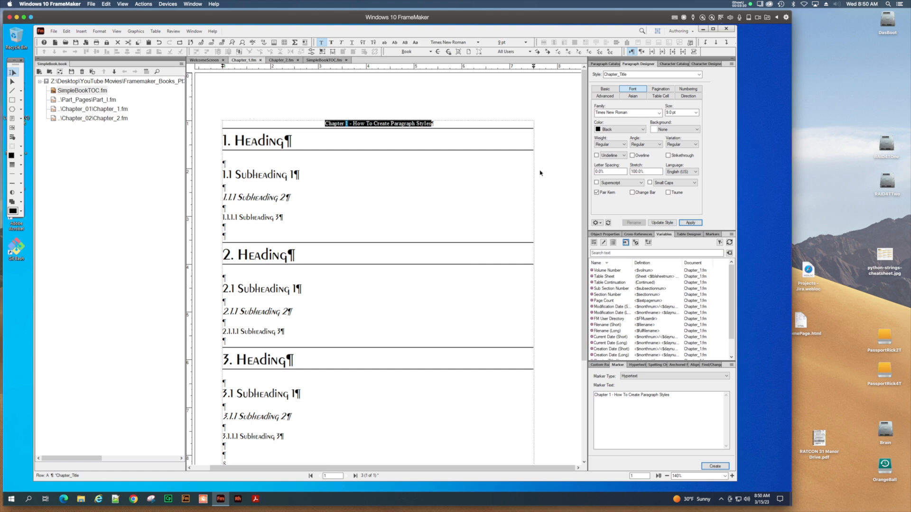
pyautogui.click(425, 174)
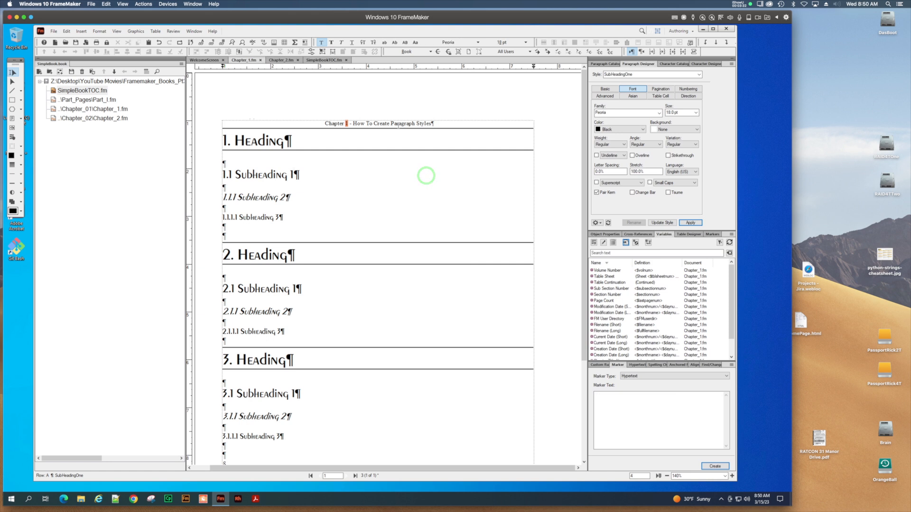
pyautogui.click(324, 123)
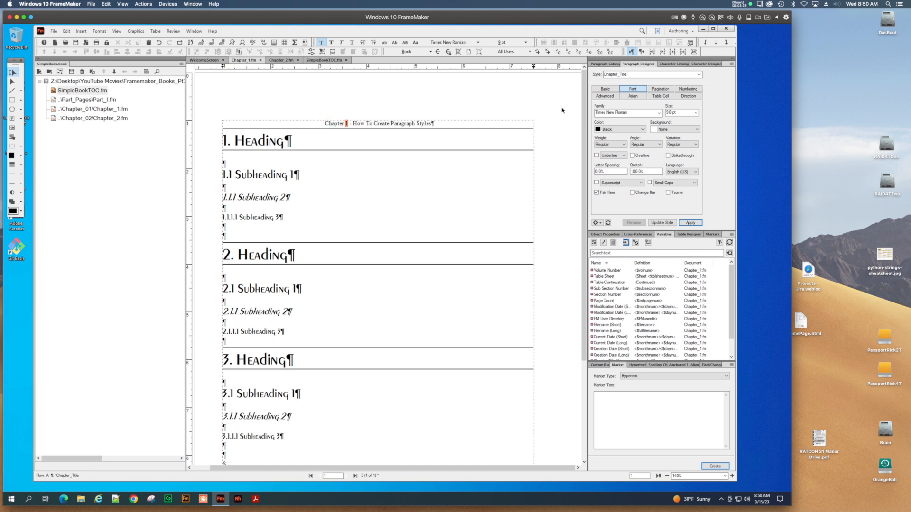
pyautogui.click(407, 124)
pyautogui.click(690, 223)
pyautogui.click(661, 223)
# Import the paragraph and character formats from Chapter_1.fm into Chapter_2.fm
pyautogui.click(97, 119)
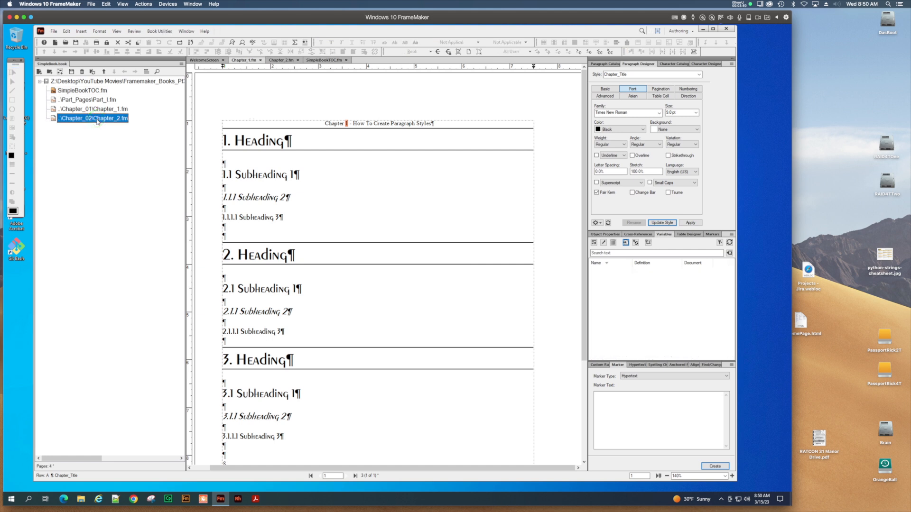
pyautogui.click(53, 31)
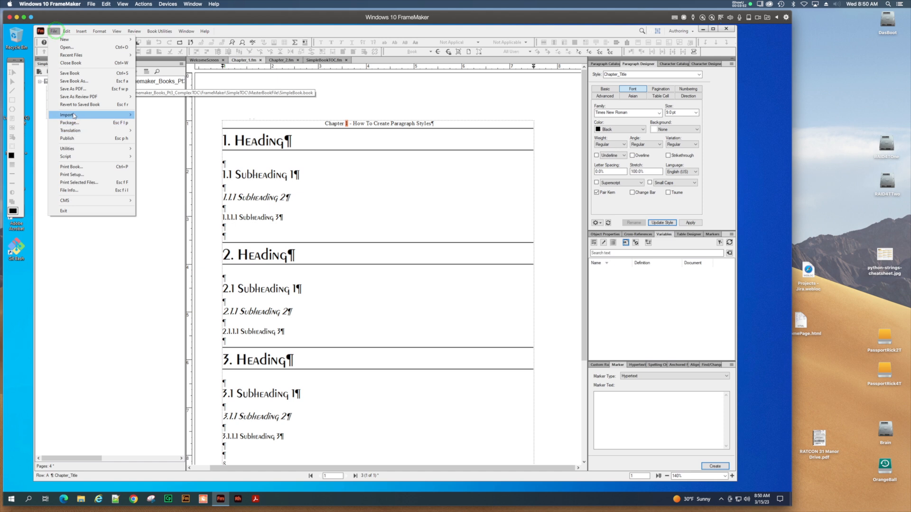
pyautogui.moveTo(71, 115)
pyautogui.click(148, 123)
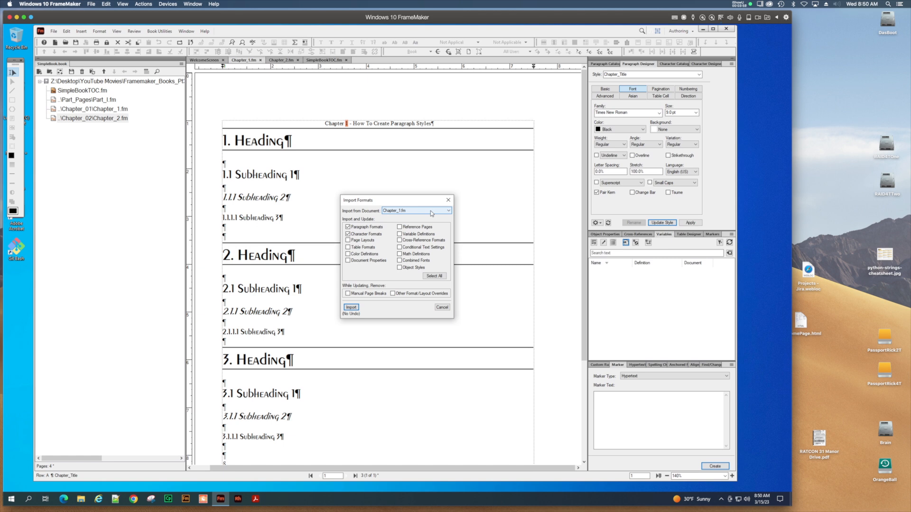
pyautogui.click(351, 308)
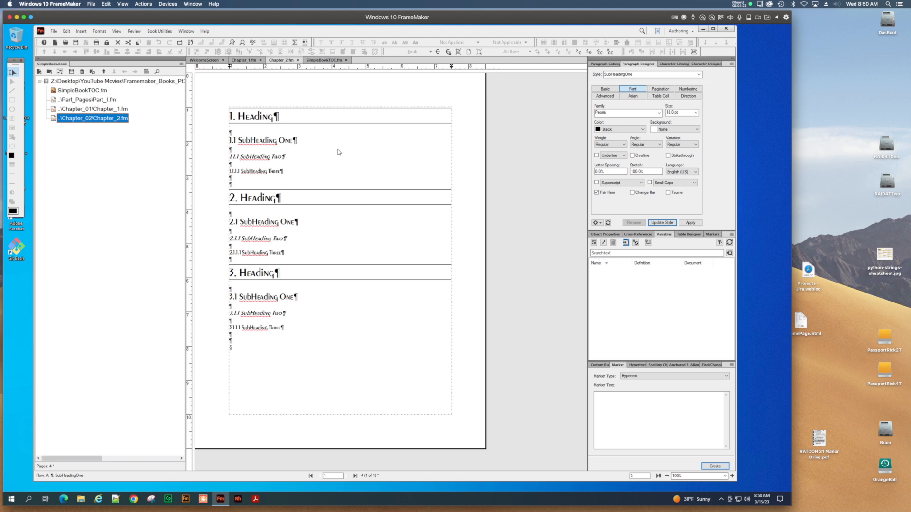
# Insert an empty Body paragraph above Chapter 2's first heading and restore the Heading style on the heading text
pyautogui.click(281, 59)
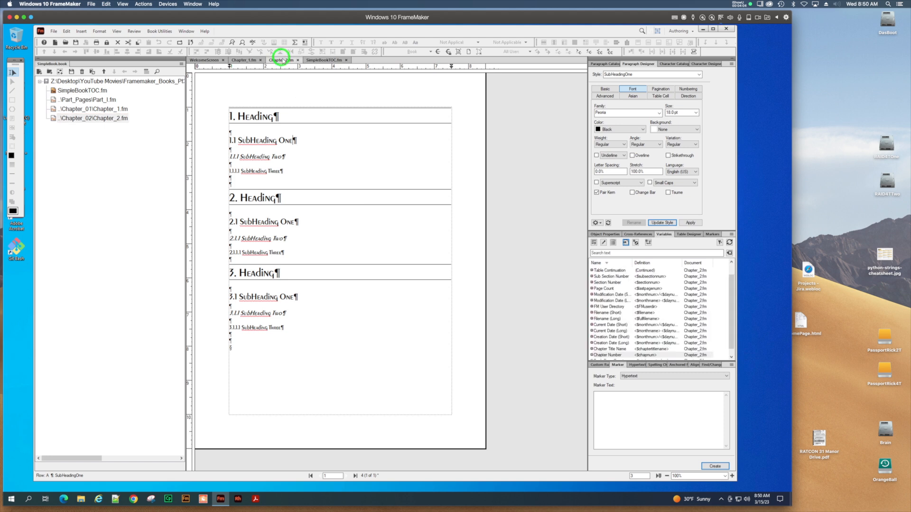
pyautogui.click(607, 63)
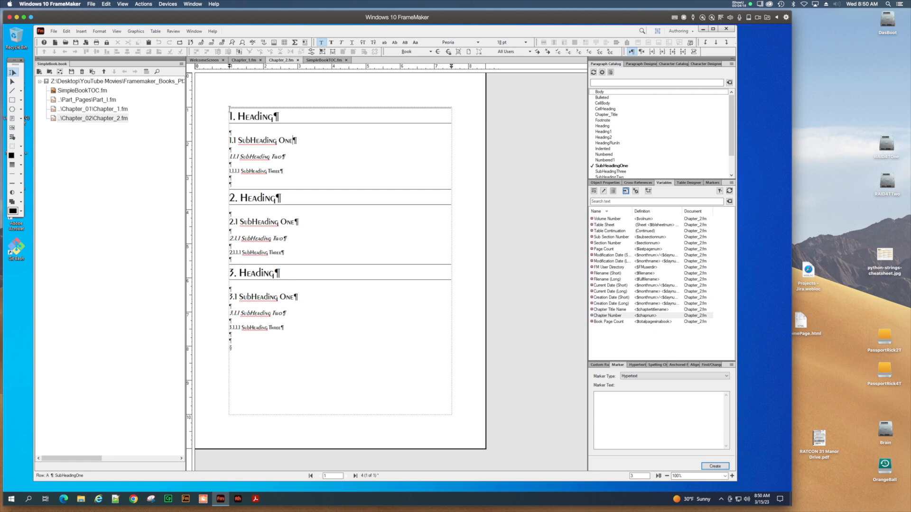
pyautogui.click(230, 112)
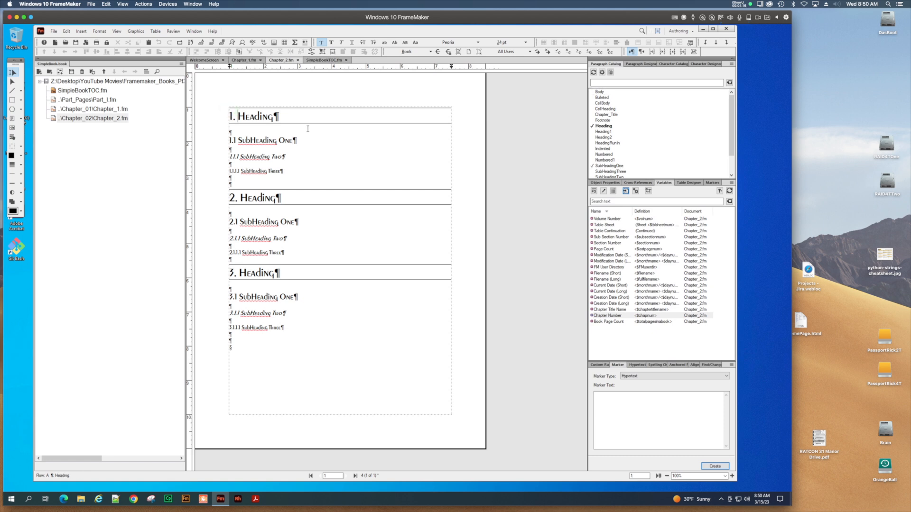
pyautogui.press('Return')
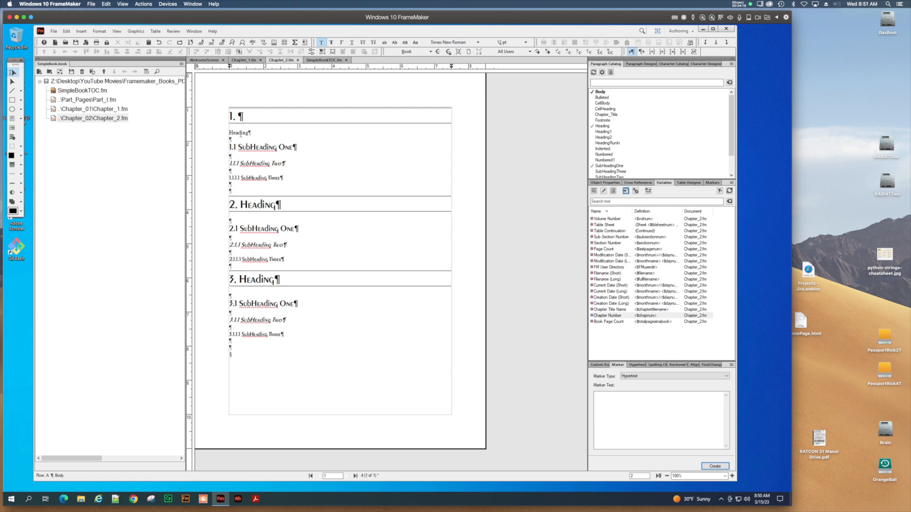
pyautogui.click(239, 135)
pyautogui.click(257, 121)
pyautogui.click(599, 92)
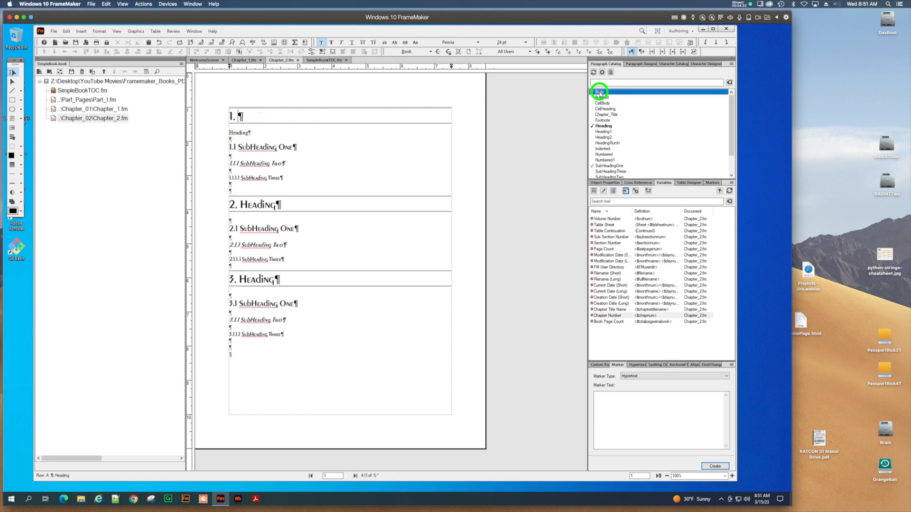
pyautogui.click(241, 117)
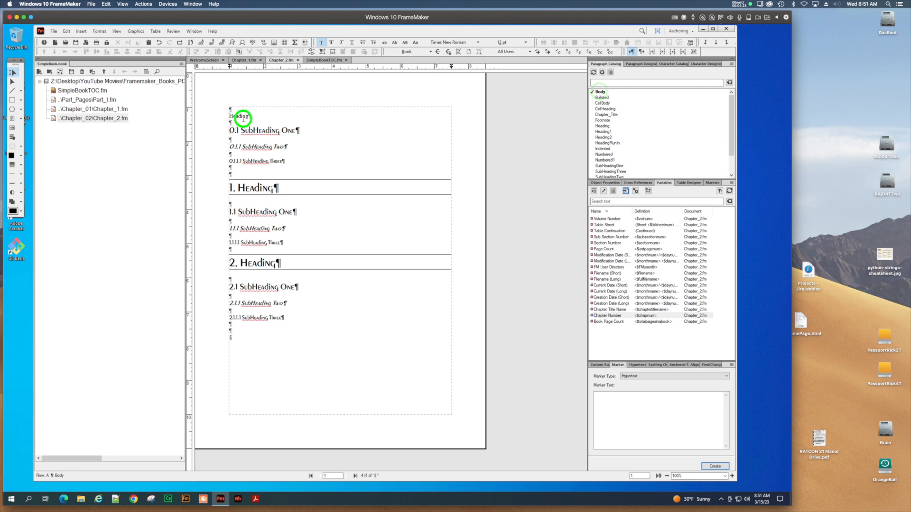
pyautogui.click(602, 126)
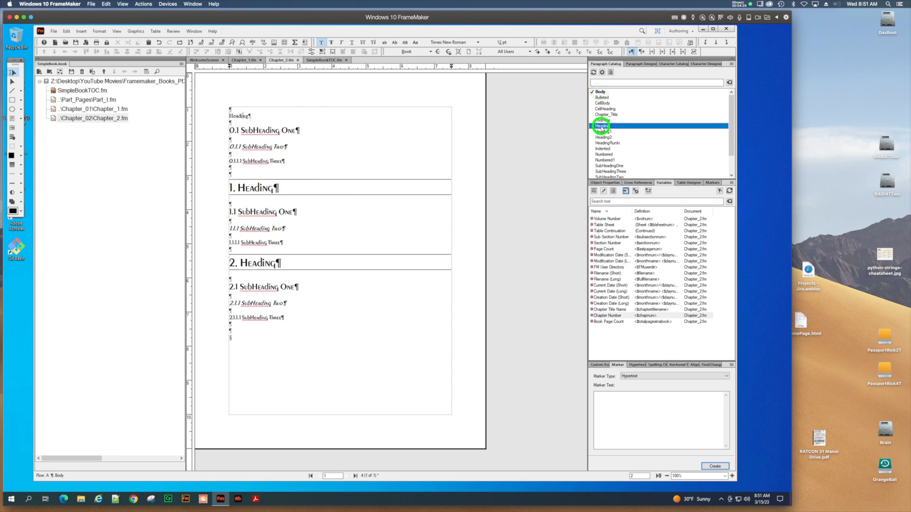
# Style Chapter 2's empty first line as Chapter_Title and enter "Chapter", the Chapter Number variable and "- Table of Contents Auto Numbering"
pyautogui.click(236, 113)
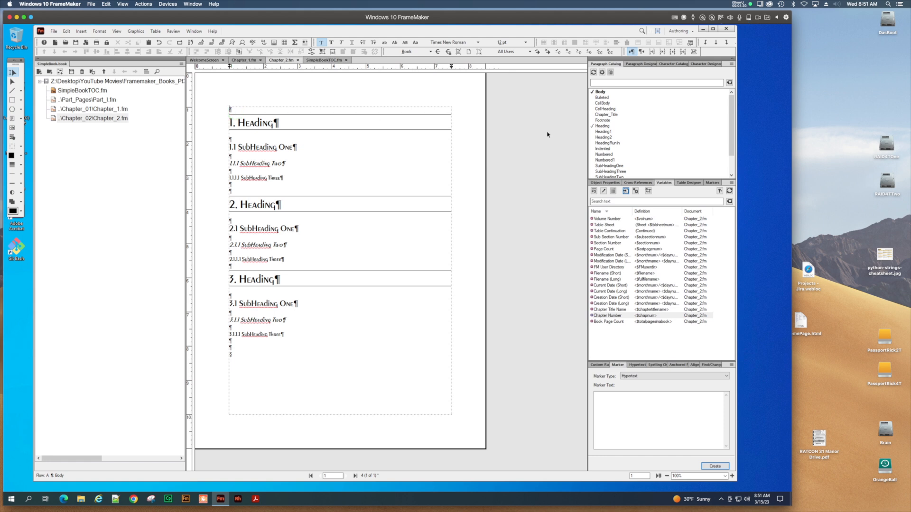
pyautogui.click(606, 114)
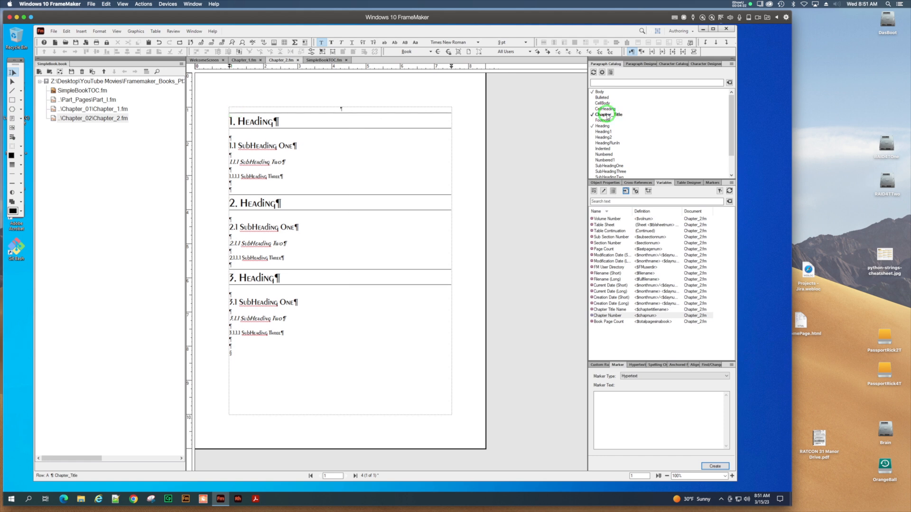
pyautogui.write('Chapter')
pyautogui.doubleClick(616, 316)
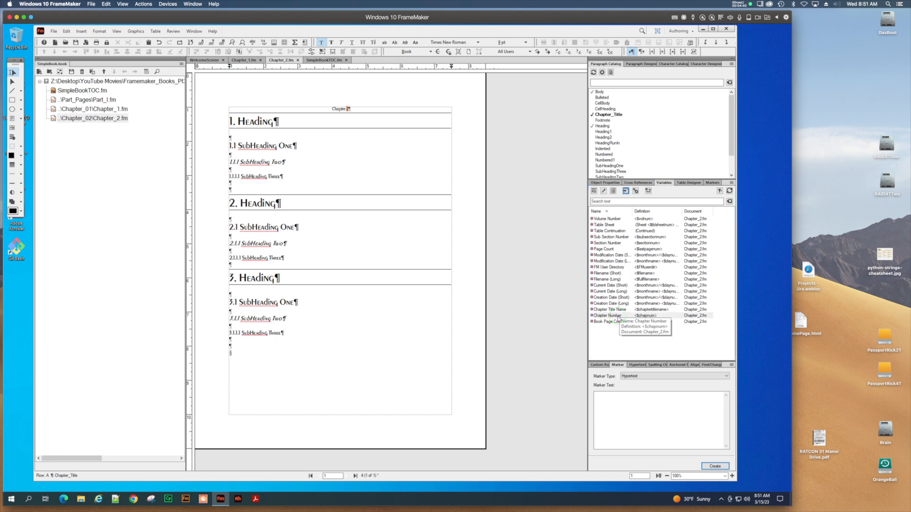
pyautogui.write('-')
pyautogui.press('BackSpace')
pyautogui.write('- ')
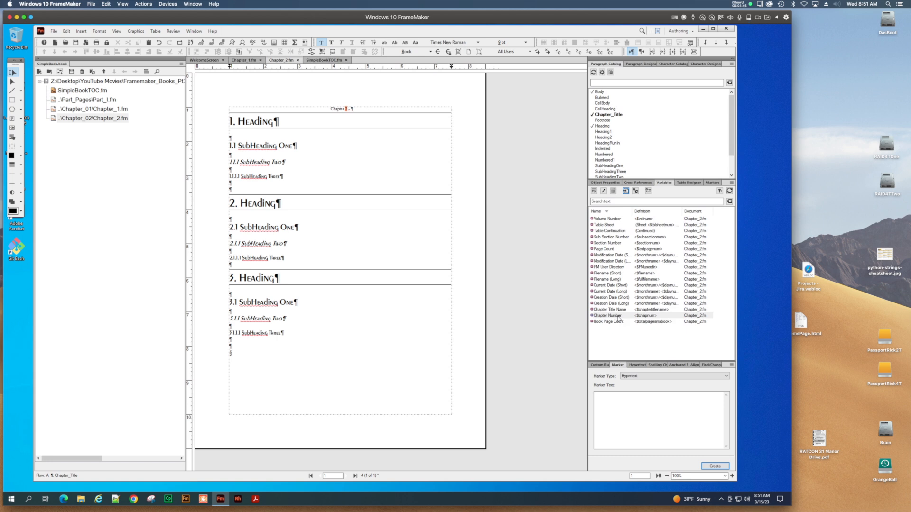
pyautogui.write('Table of Contents Auto Numbering')
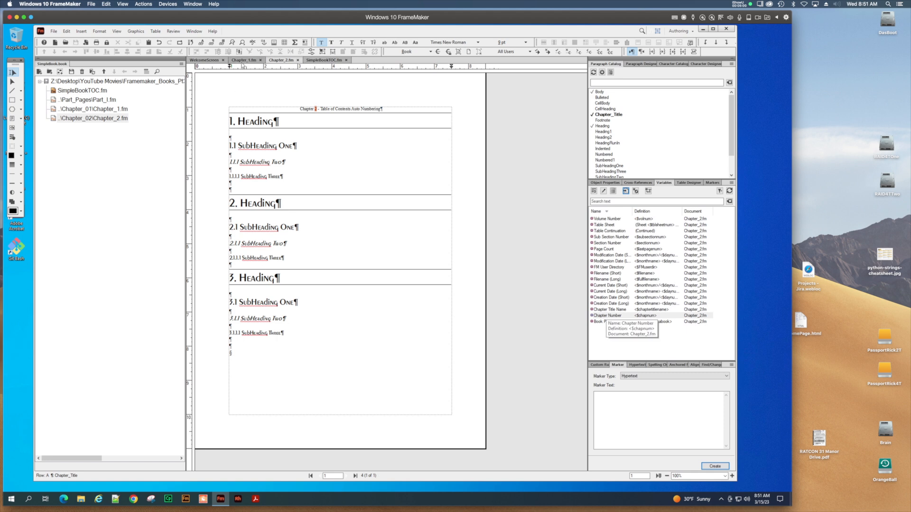
# Update the book from Chapter 1, regenerating SimpleBookTOC.fm along with numbering and cross-references
pyautogui.click(242, 59)
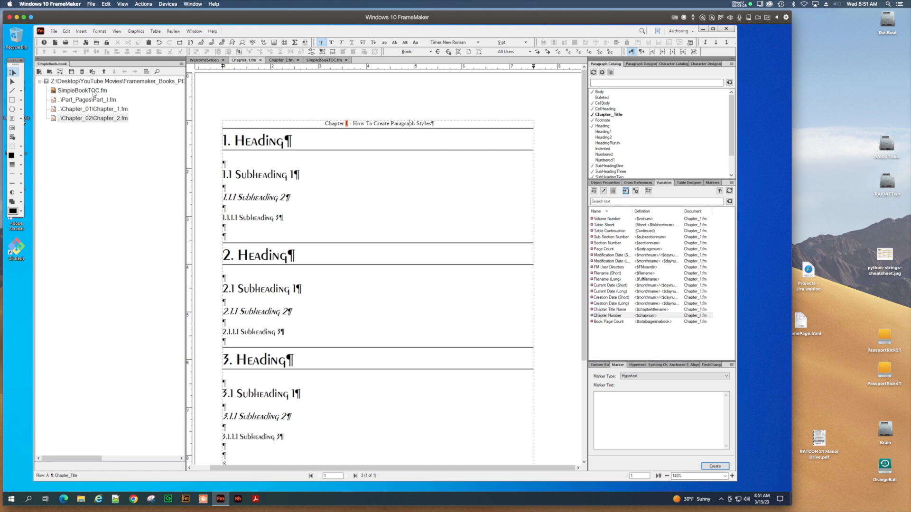
pyautogui.click(378, 125)
pyautogui.click(95, 91)
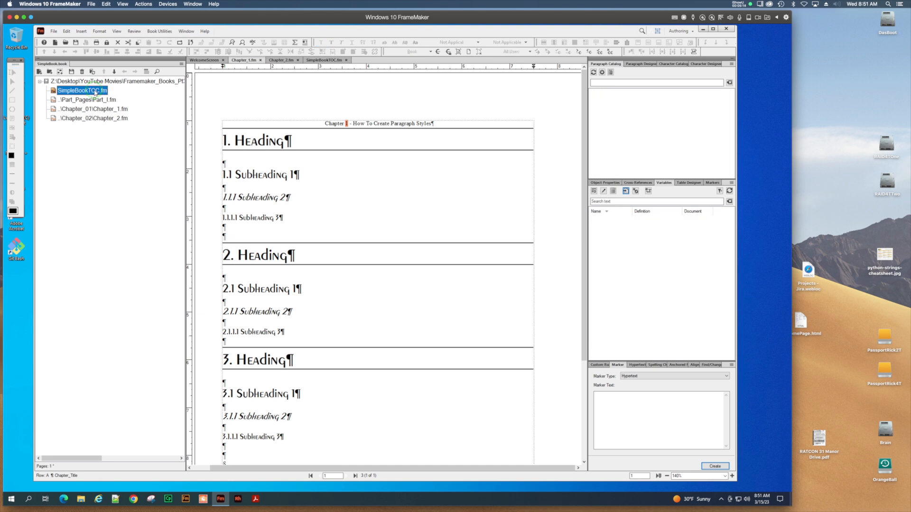
pyautogui.rightClick(95, 92)
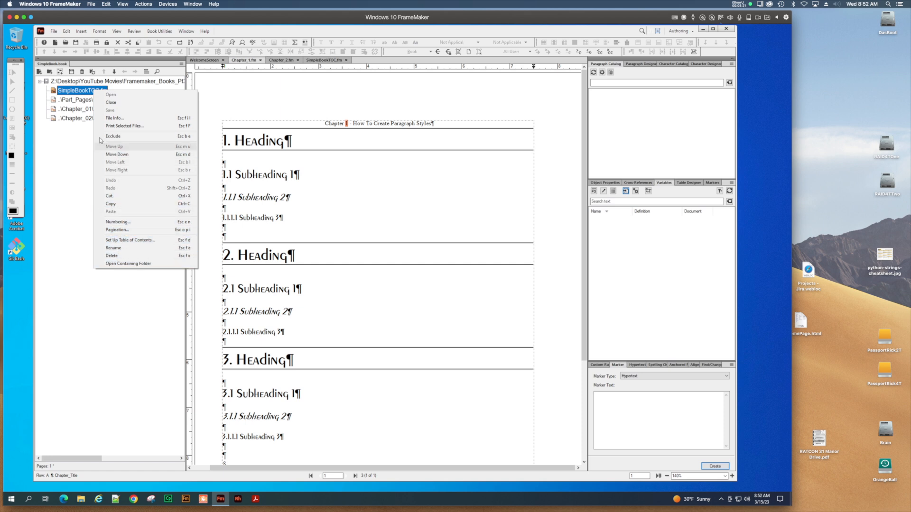
pyautogui.click(79, 91)
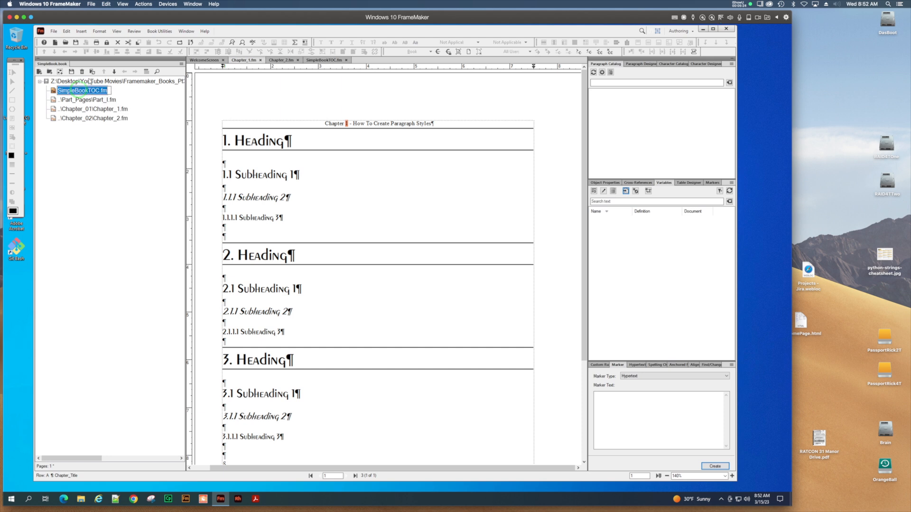
pyautogui.click(93, 71)
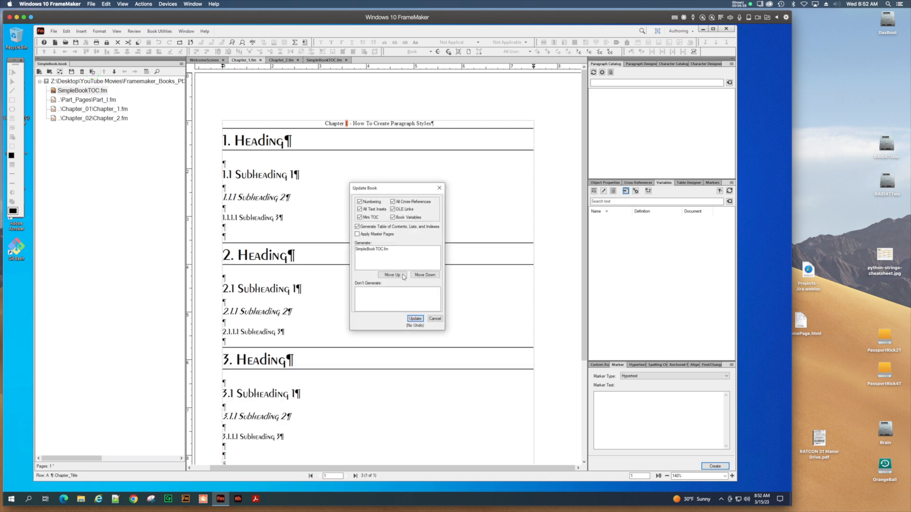
pyautogui.click(416, 318)
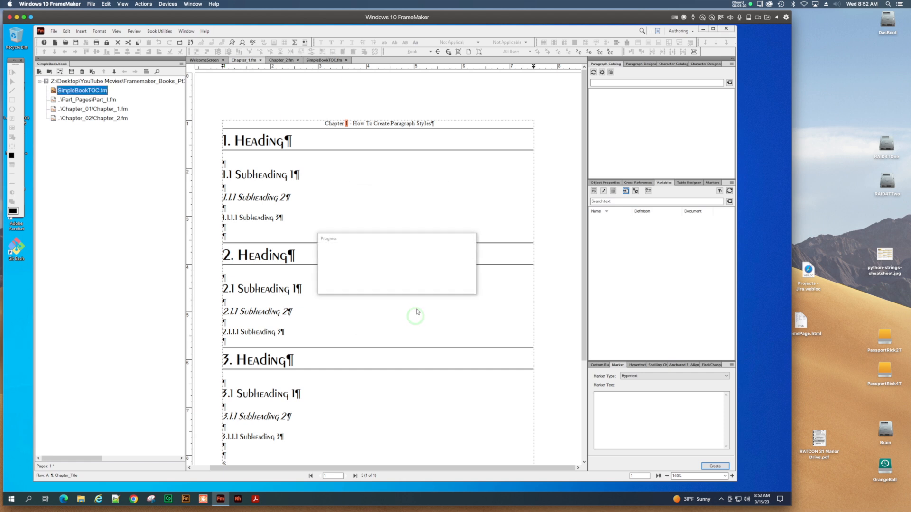
pyautogui.click(53, 91)
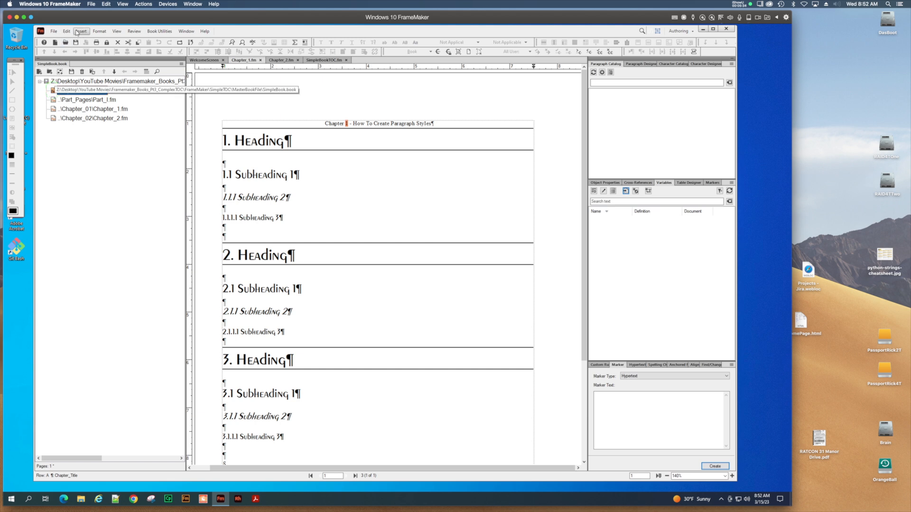
pyautogui.click(77, 32)
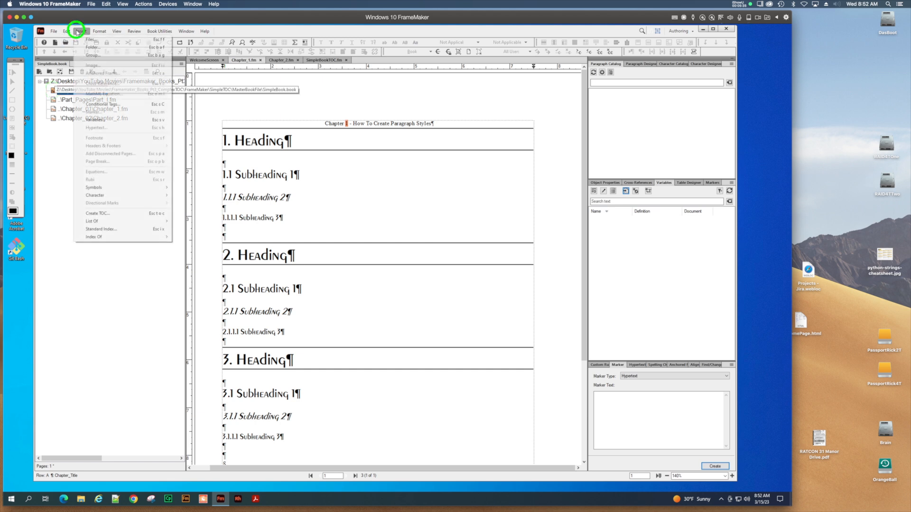
pyautogui.click(92, 215)
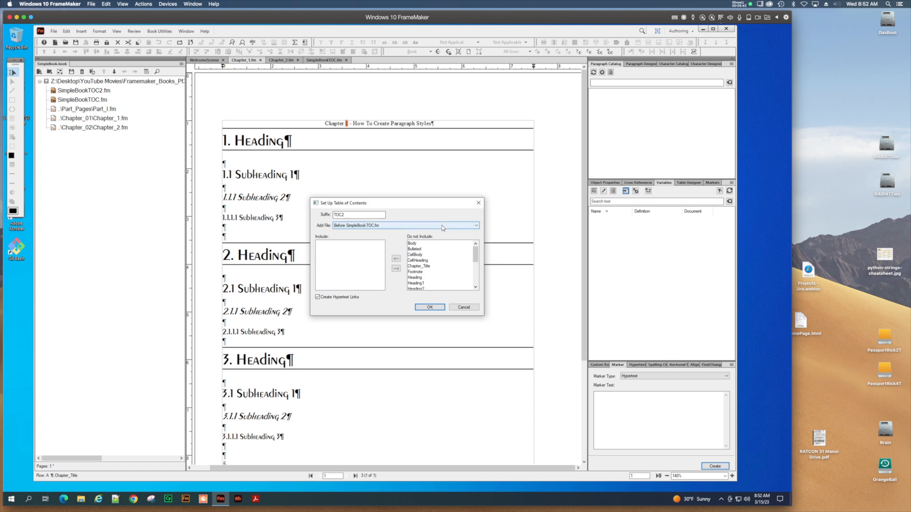
pyautogui.click(469, 308)
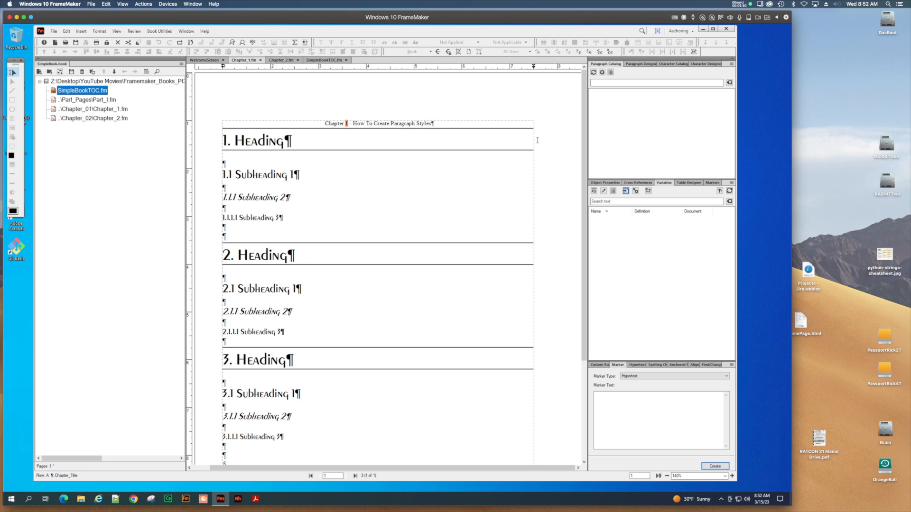
pyautogui.click(299, 18)
# Include the Chapter_Title style in the table of contents setup for SimpleBookTOC.fm and update the book
pyautogui.rightClick(56, 94)
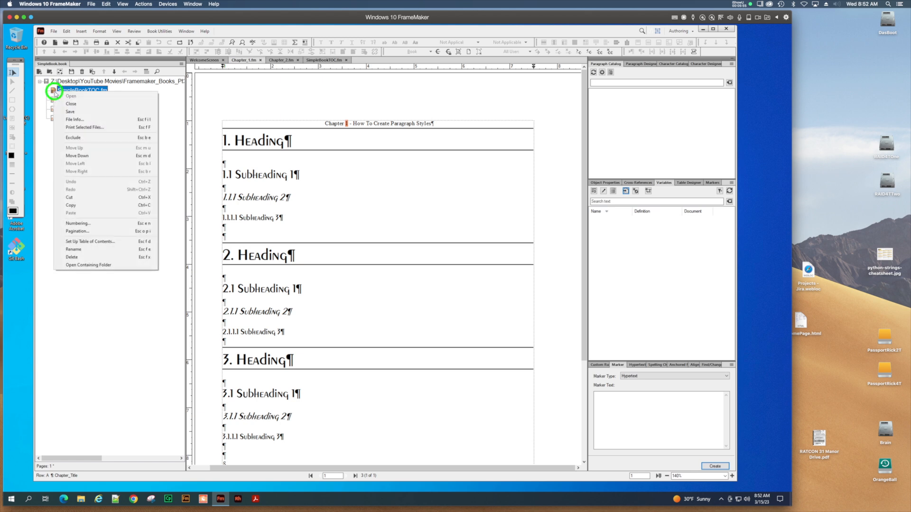
pyautogui.click(109, 243)
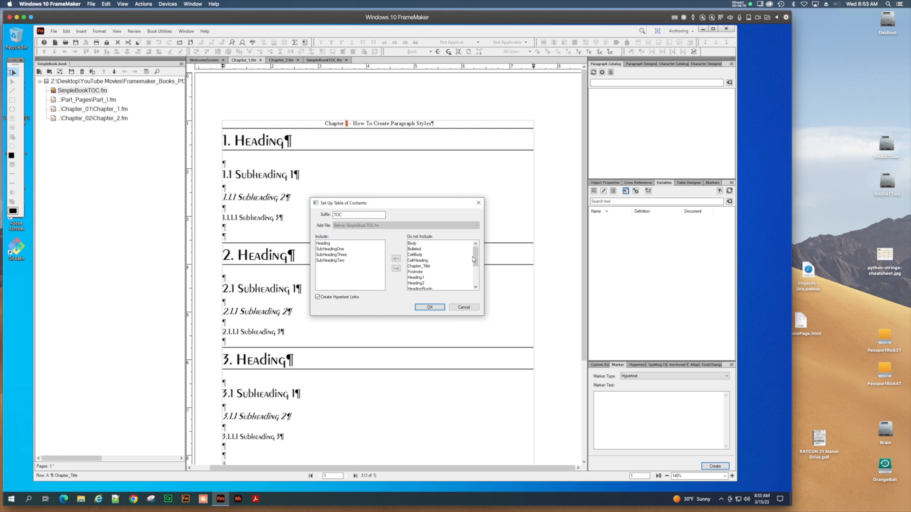
pyautogui.click(424, 267)
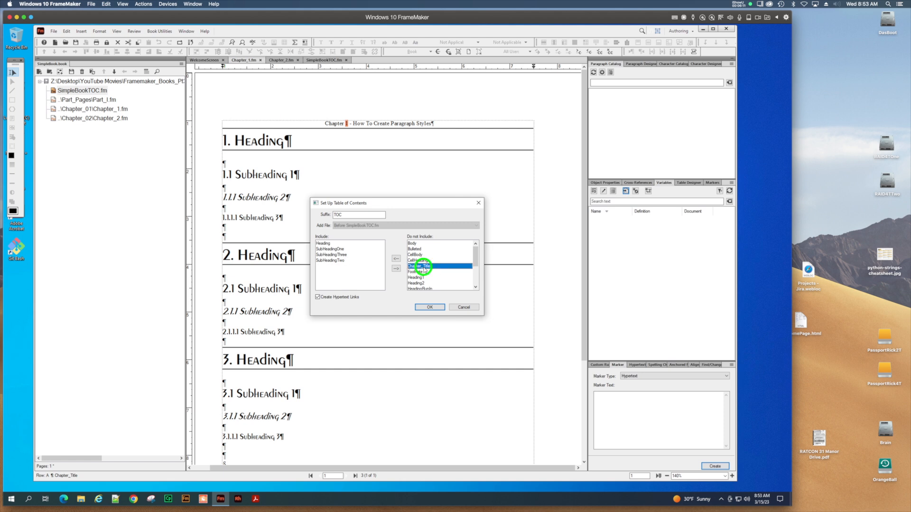
pyautogui.click(396, 258)
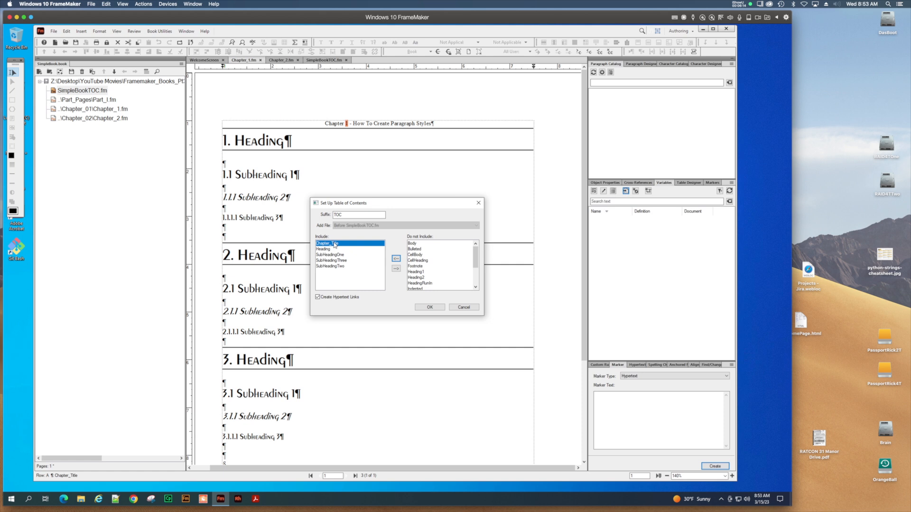
pyautogui.moveTo(334, 244)
pyautogui.mouseDown()
pyautogui.moveTo(334, 257)
pyautogui.moveTo(335, 243)
pyautogui.mouseUp()
pyautogui.click(336, 260)
pyautogui.click(335, 267)
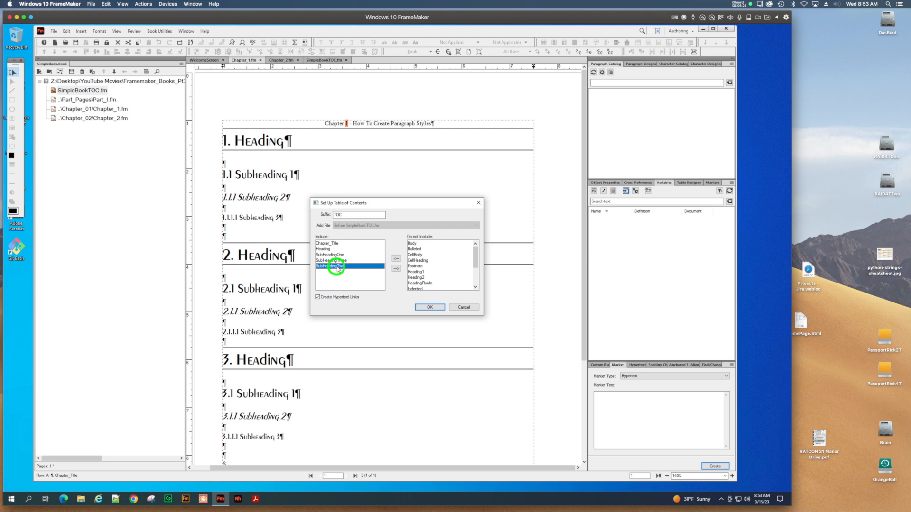
pyautogui.click(331, 260)
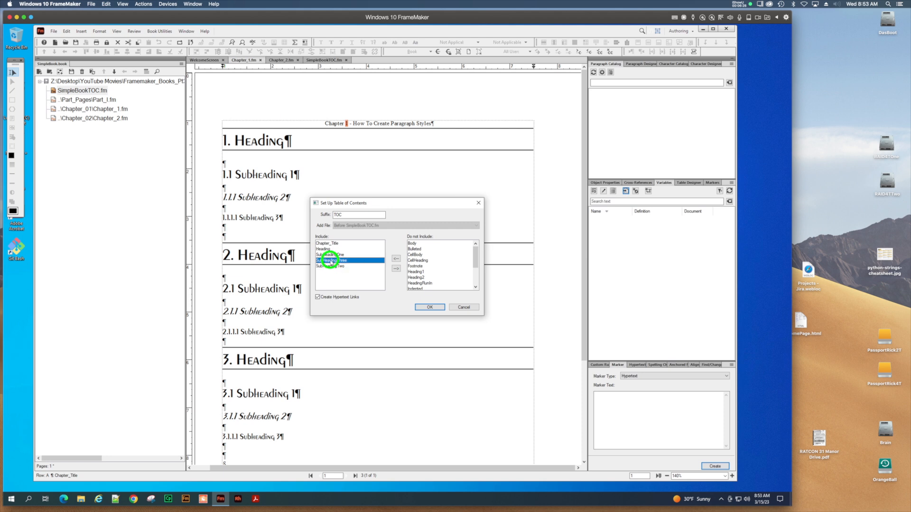
pyautogui.click(334, 276)
pyautogui.click(435, 308)
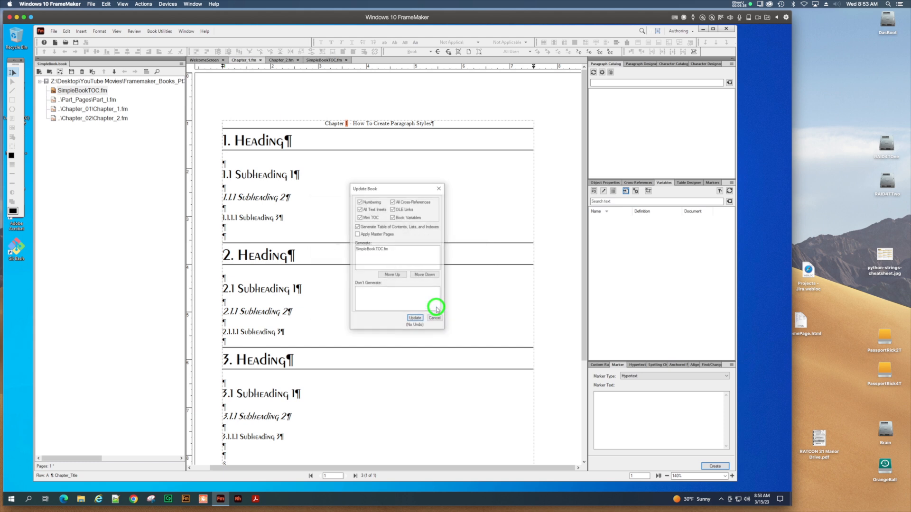
pyautogui.click(418, 320)
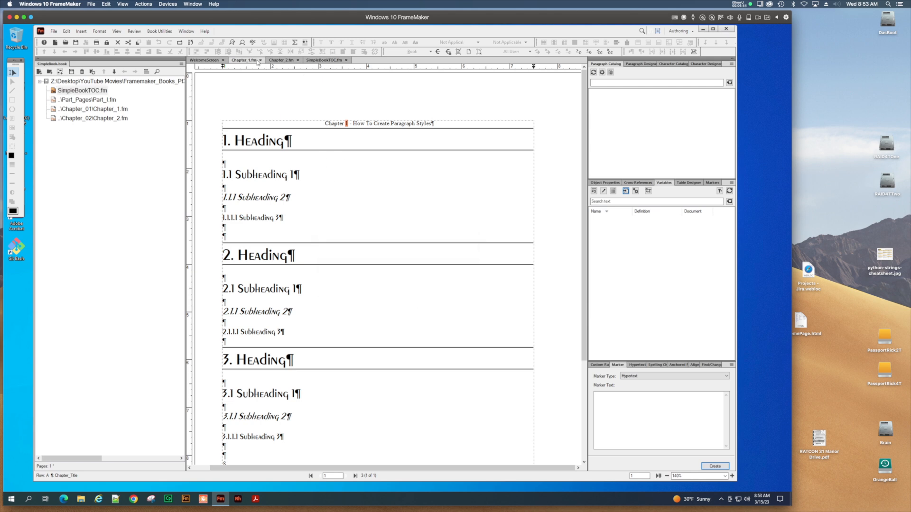
# Examine the Chapter 1 and Chapter 2 title entries in the regenerated SimpleBookTOC.fm
pyautogui.click(335, 61)
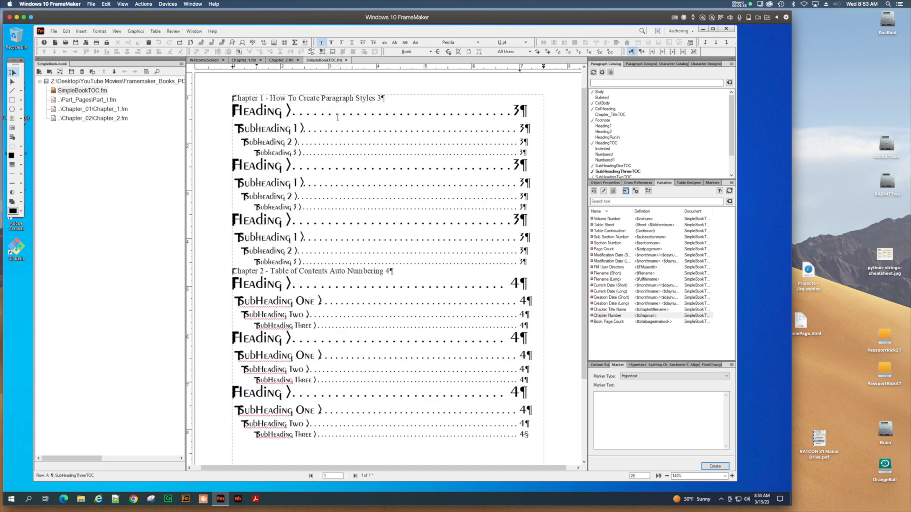
pyautogui.click(306, 97)
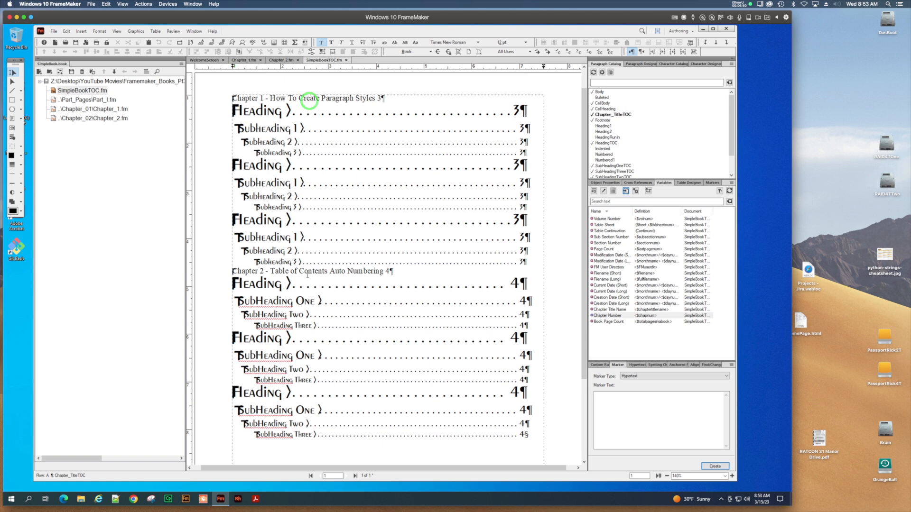
pyautogui.click(311, 99)
pyautogui.click(332, 101)
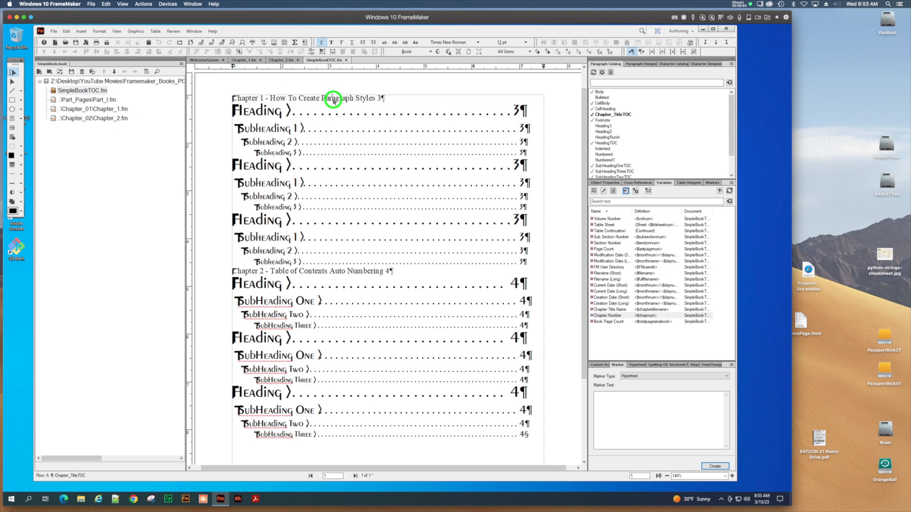
pyautogui.click(323, 274)
pyautogui.click(261, 98)
pyautogui.click(261, 271)
# Set the font of the Chapter 1 title entry to CarlMarx at 24 pt and update the Chapter_TitleTOC style
pyautogui.click(336, 102)
pyautogui.click(642, 64)
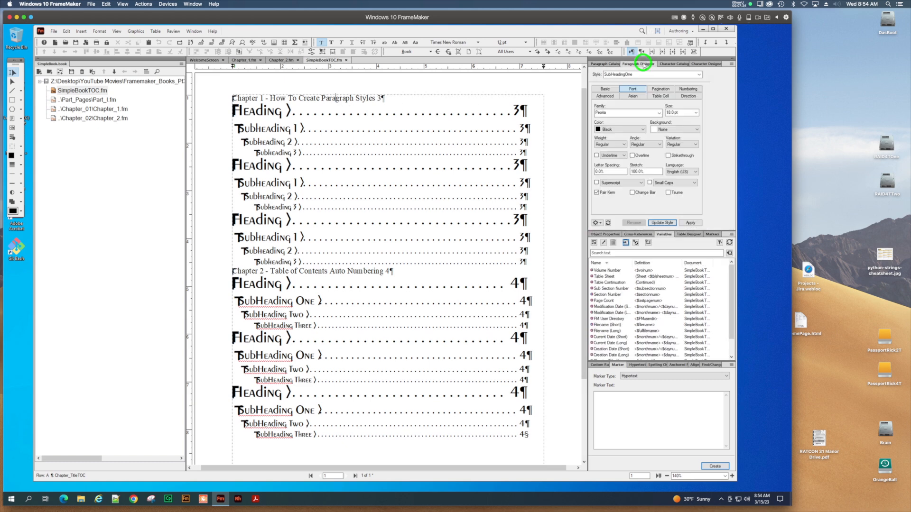
pyautogui.click(659, 113)
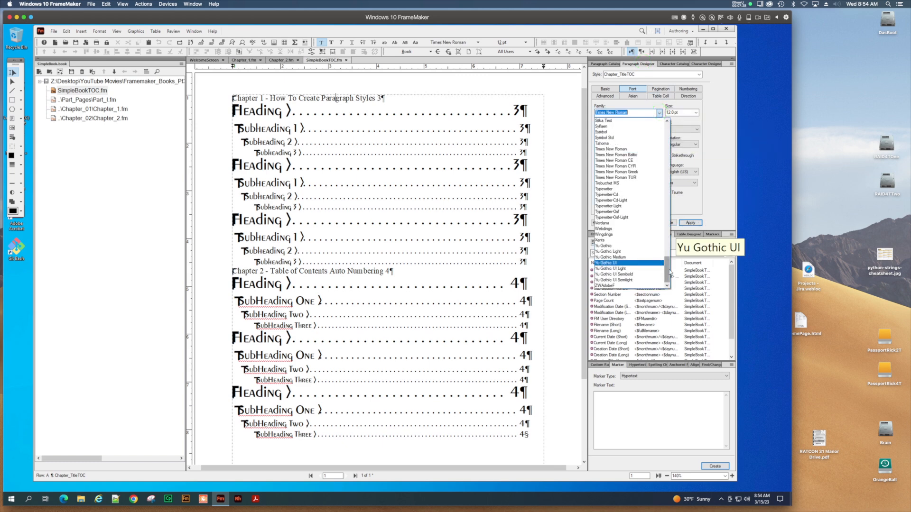
pyautogui.moveTo(666, 273); pyautogui.dragTo(665, 160)
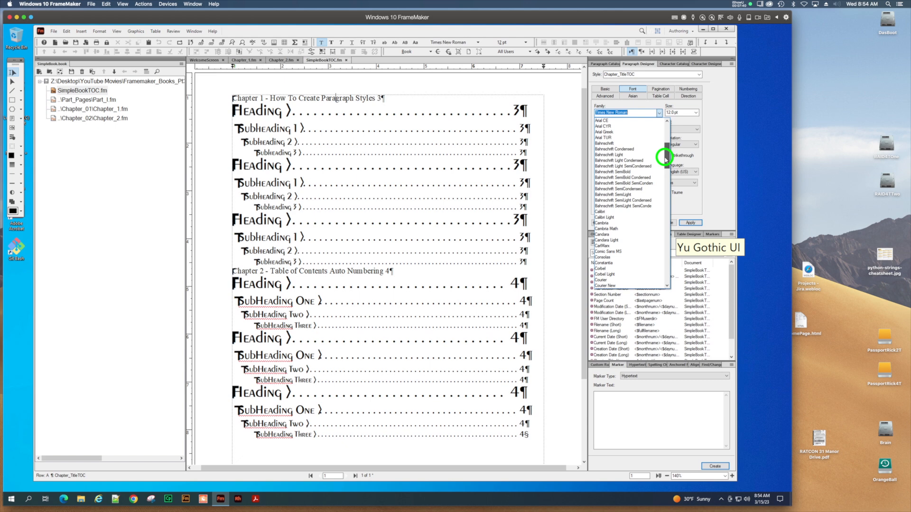
pyautogui.click(602, 246)
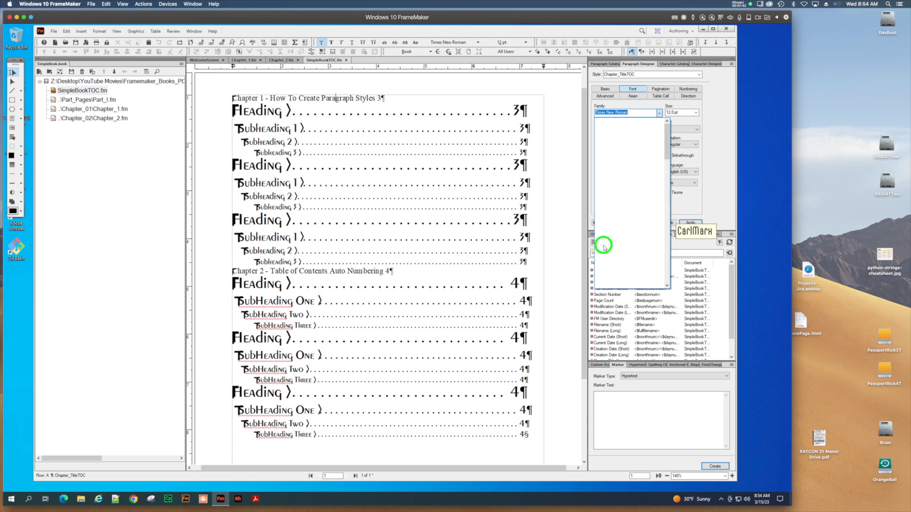
pyautogui.click(696, 113)
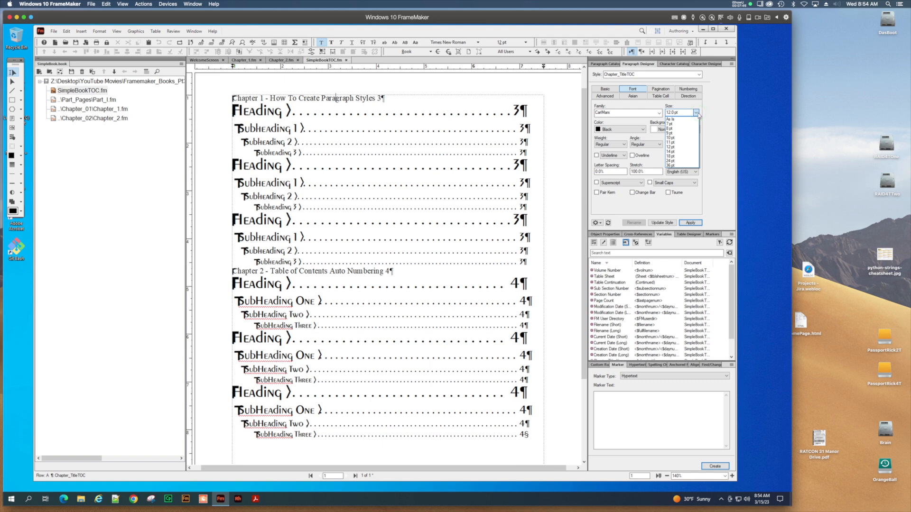
pyautogui.click(676, 161)
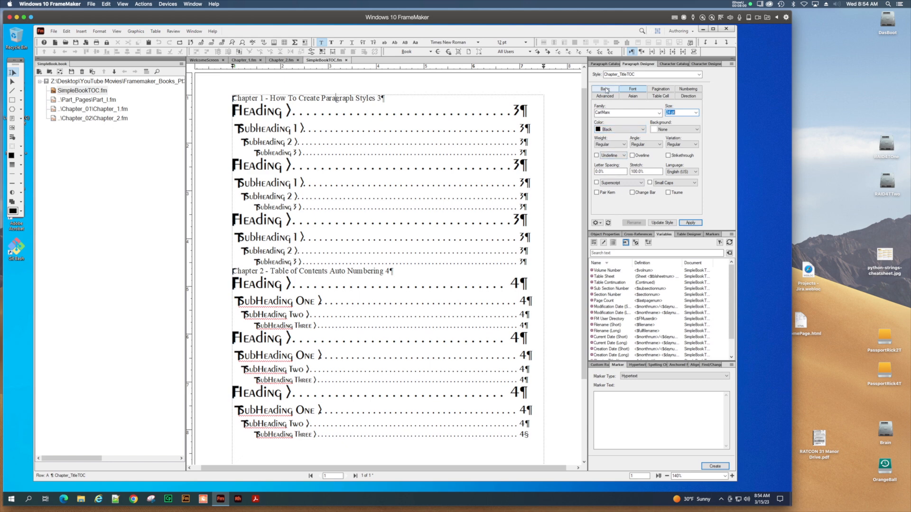
pyautogui.click(691, 223)
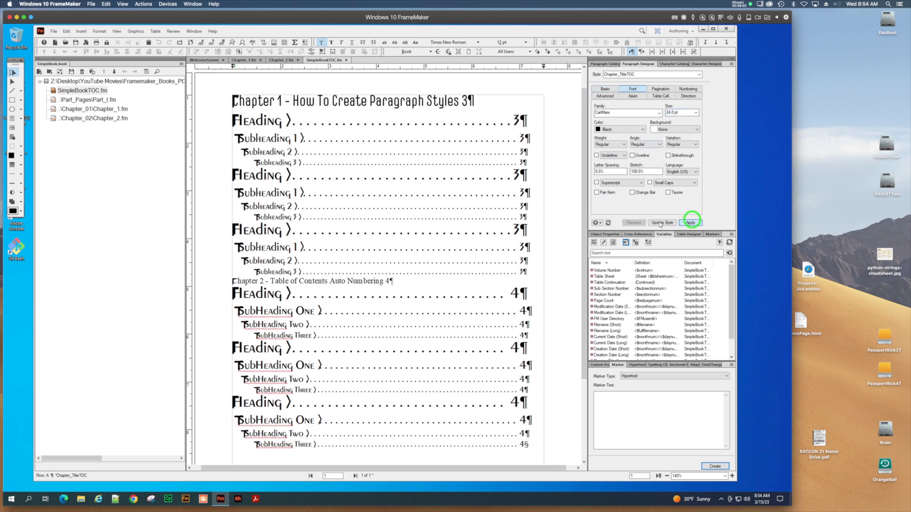
pyautogui.click(661, 223)
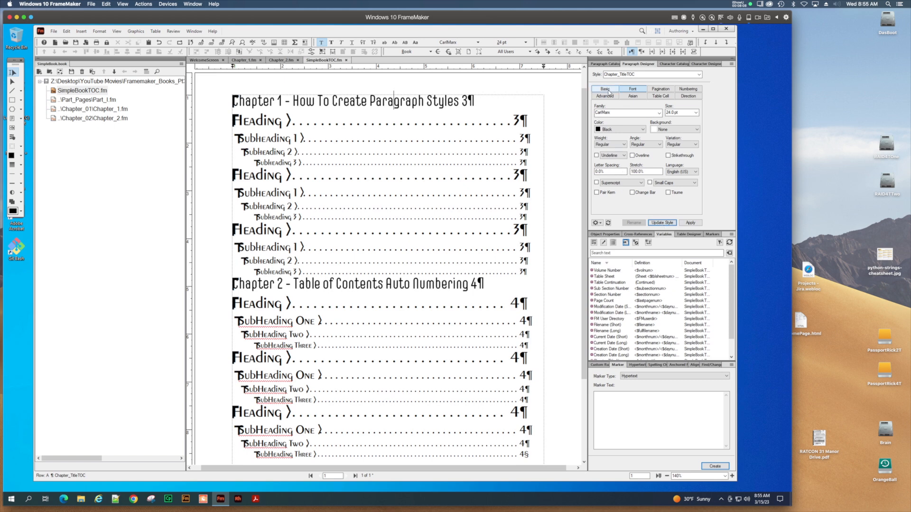
# Try two lines (58 pt) of spacing above and below the Chapter 1 title entry
pyautogui.click(606, 89)
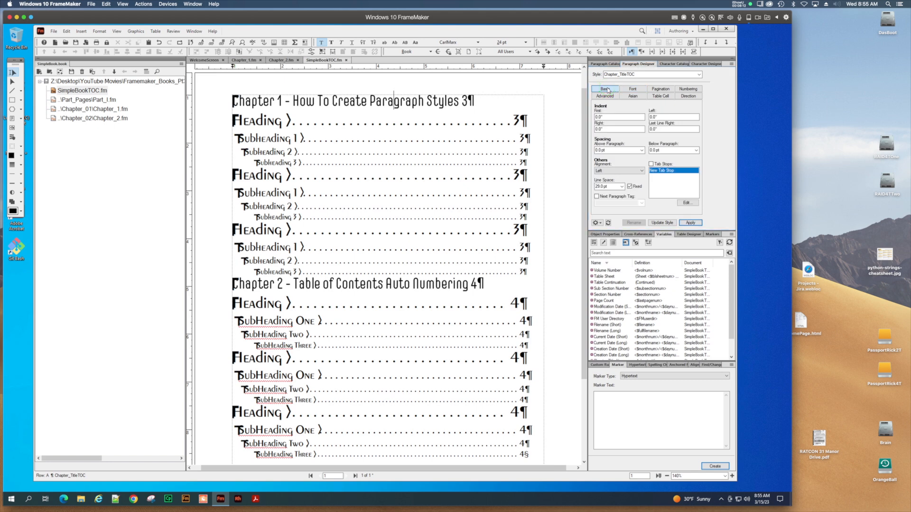
pyautogui.click(641, 150)
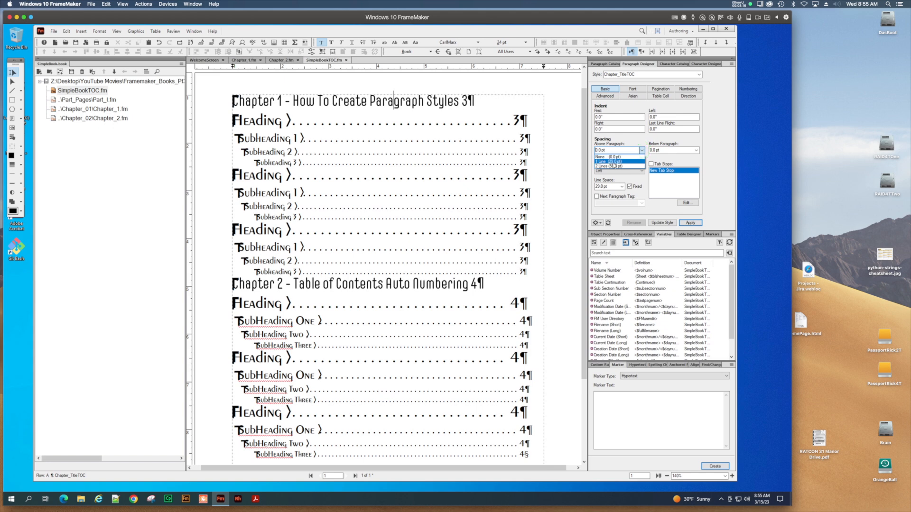
pyautogui.click(614, 166)
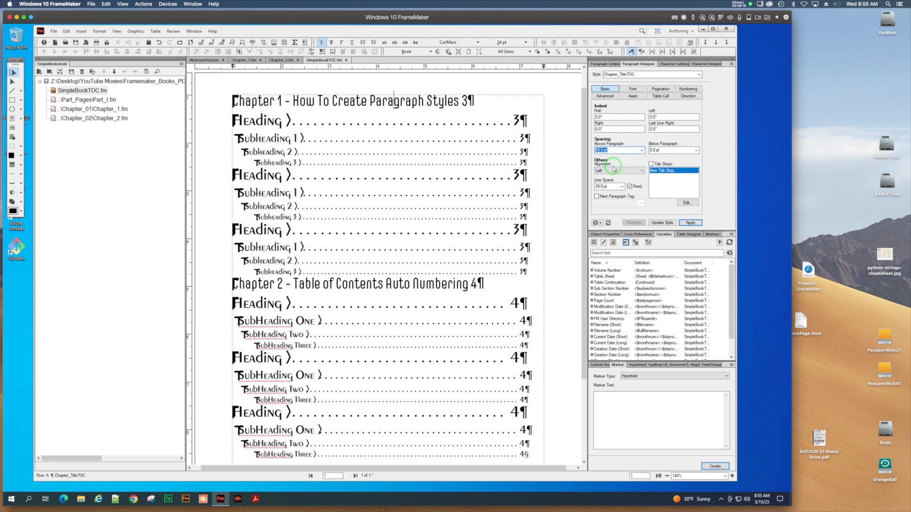
pyautogui.click(641, 150)
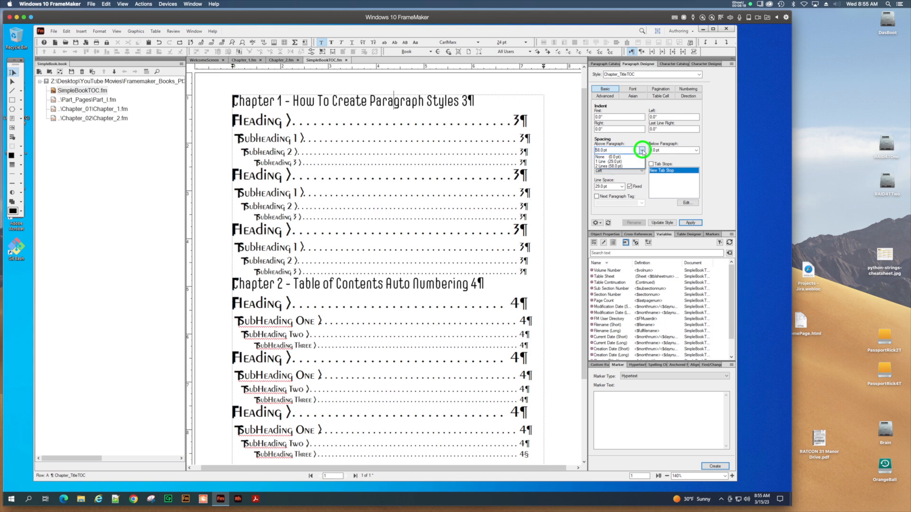
pyautogui.click(602, 161)
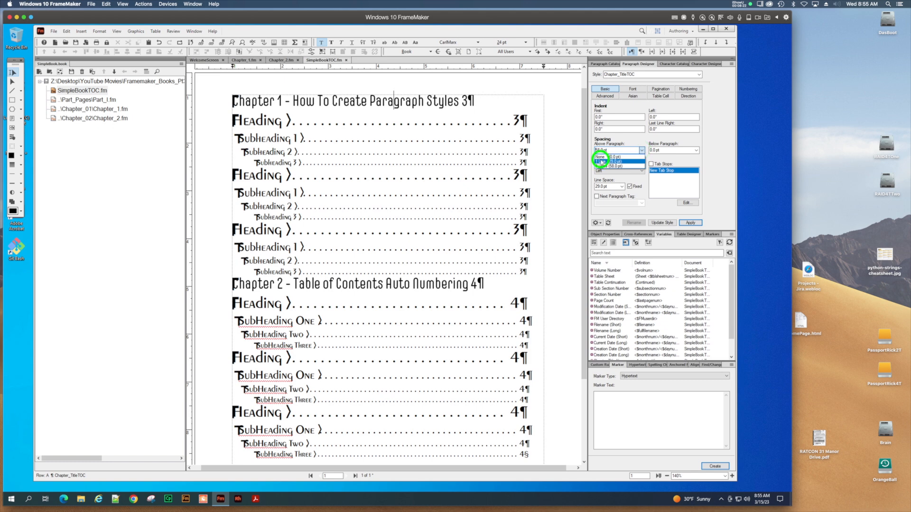
pyautogui.click(642, 150)
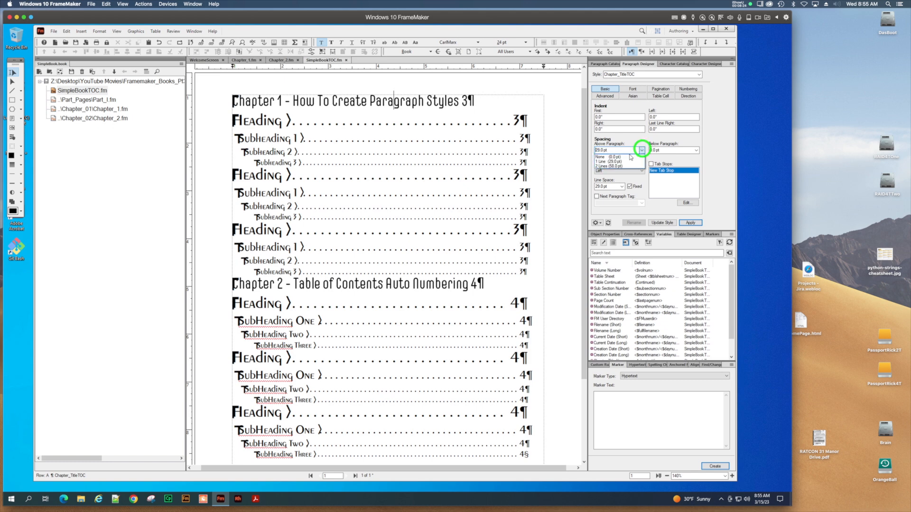
pyautogui.click(606, 166)
pyautogui.click(696, 150)
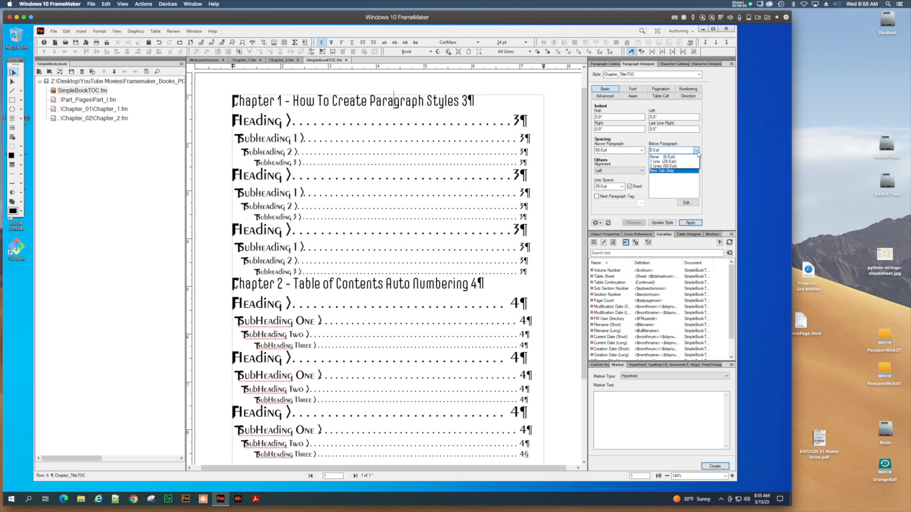
pyautogui.click(675, 166)
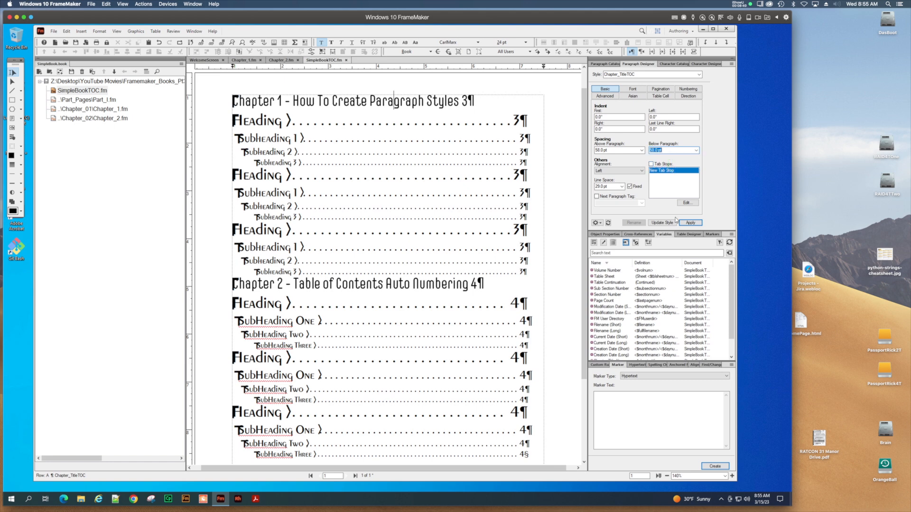
pyautogui.click(686, 223)
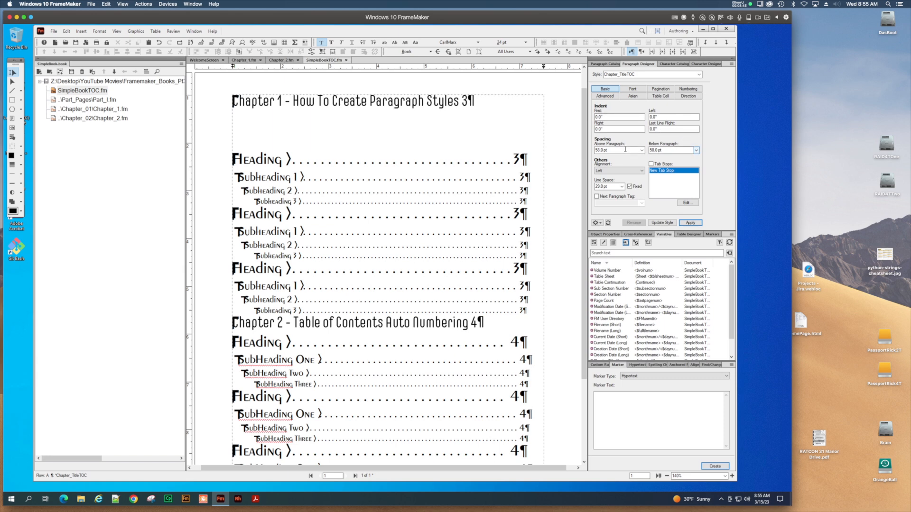
# Set the spacing above and below the Chapter 1 title entry to one line (29 pt) and update the Chapter_TitleTOC style
pyautogui.click(641, 150)
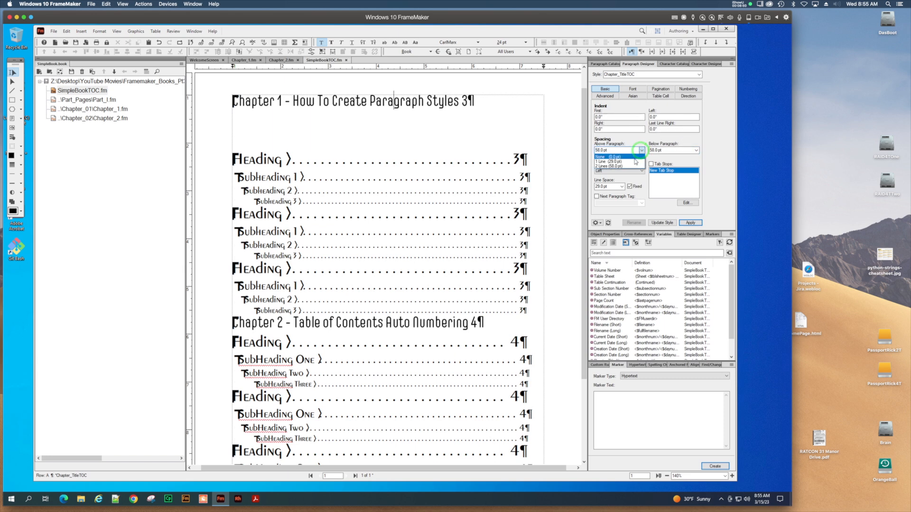
pyautogui.click(634, 163)
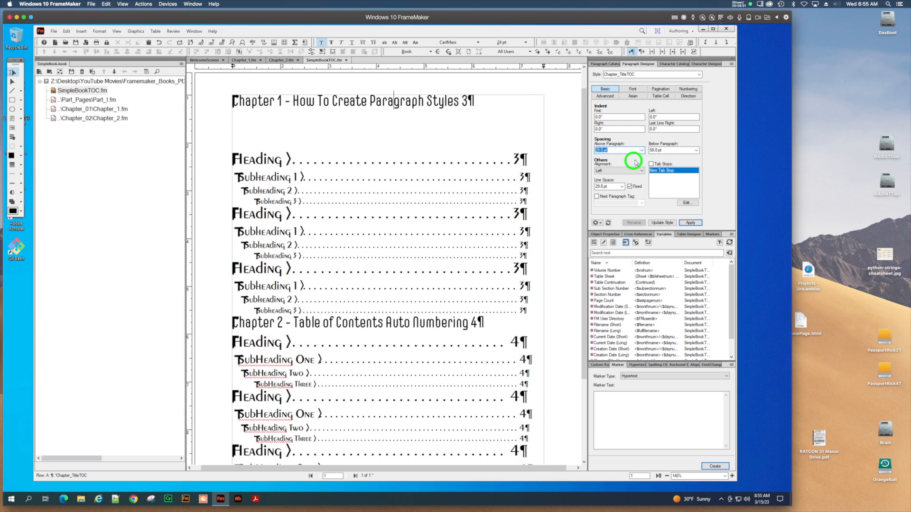
pyautogui.click(695, 149)
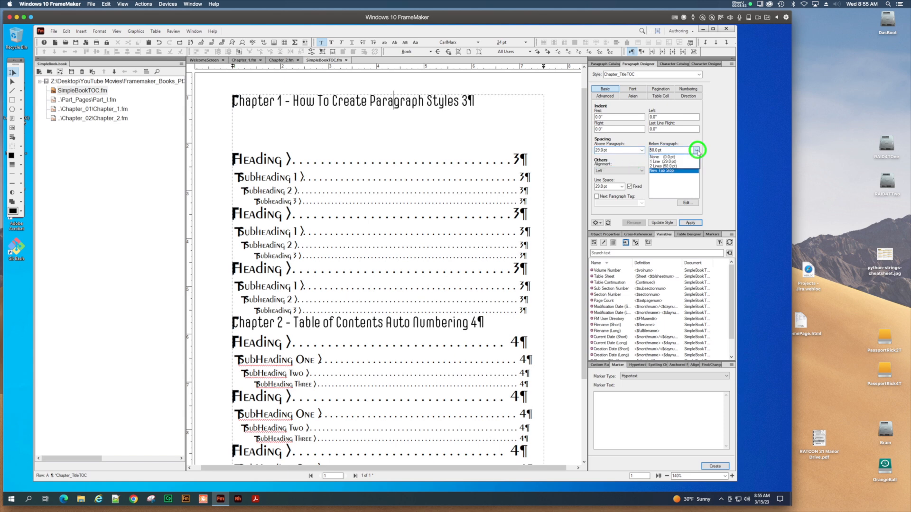
pyautogui.click(658, 164)
pyautogui.click(691, 222)
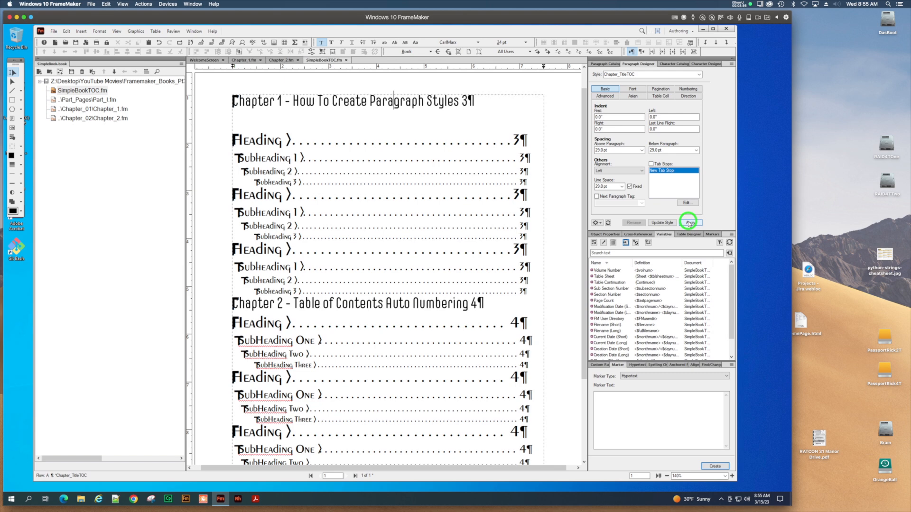
pyautogui.click(662, 223)
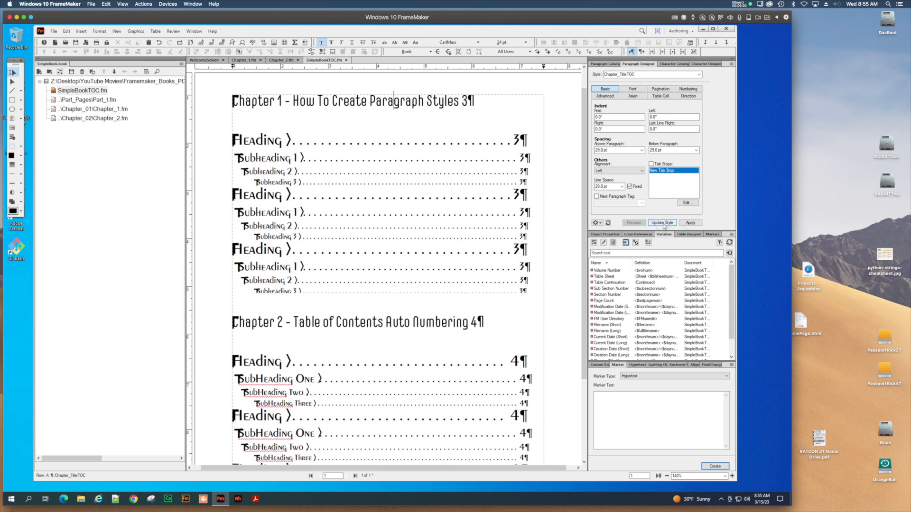
pyautogui.scroll(-2, 392, 245)
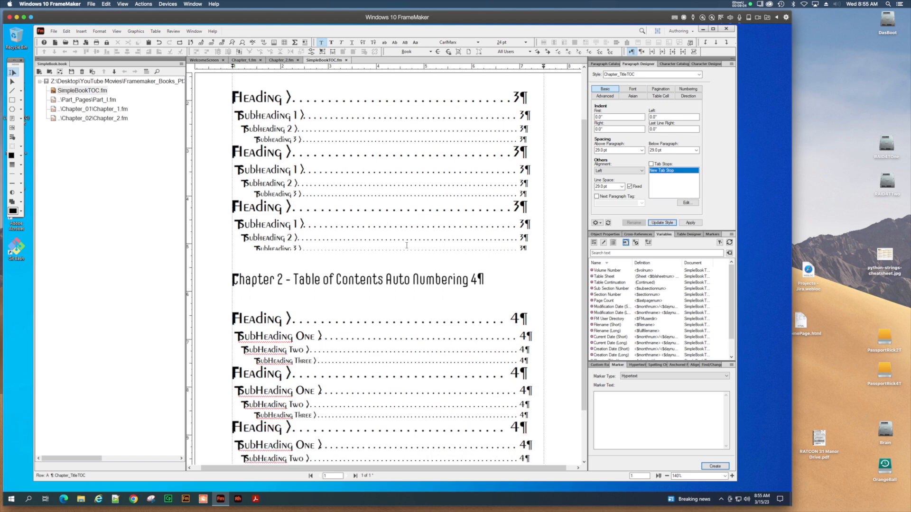
pyautogui.click(409, 287)
pyautogui.scroll(2, 427, 301)
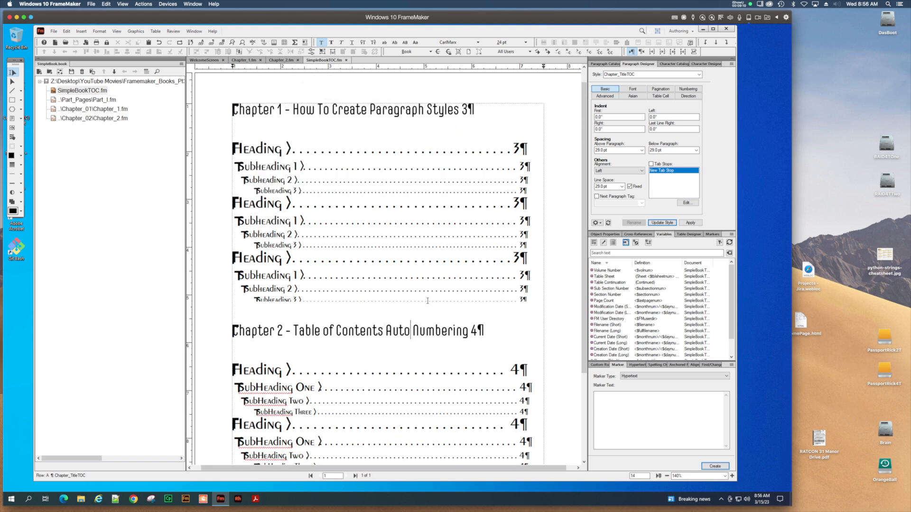
# Add a left-aligned 6.0" tab stop to the Chapter 1 title entry and update the Chapter_TitleTOC style
pyautogui.scroll(-5, 429, 308)
pyautogui.scroll(3, 430, 312)
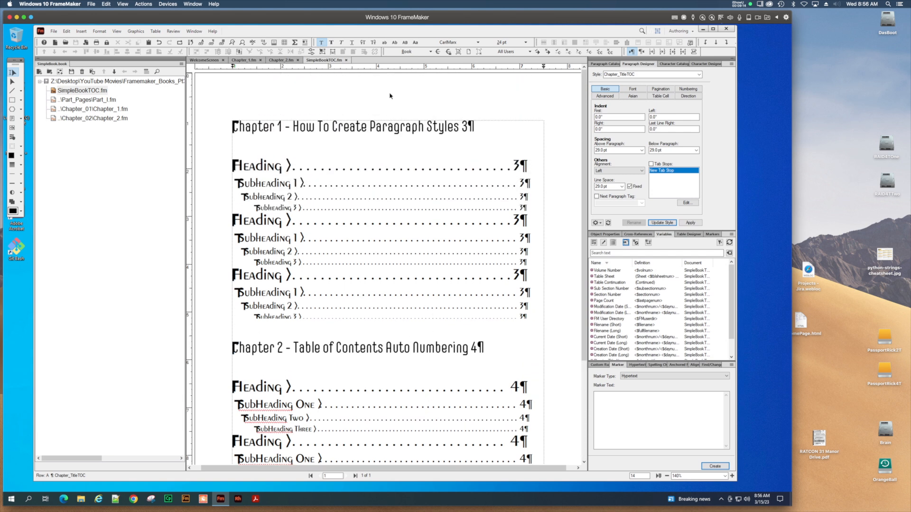
pyautogui.click(460, 126)
pyautogui.click(604, 88)
pyautogui.click(686, 203)
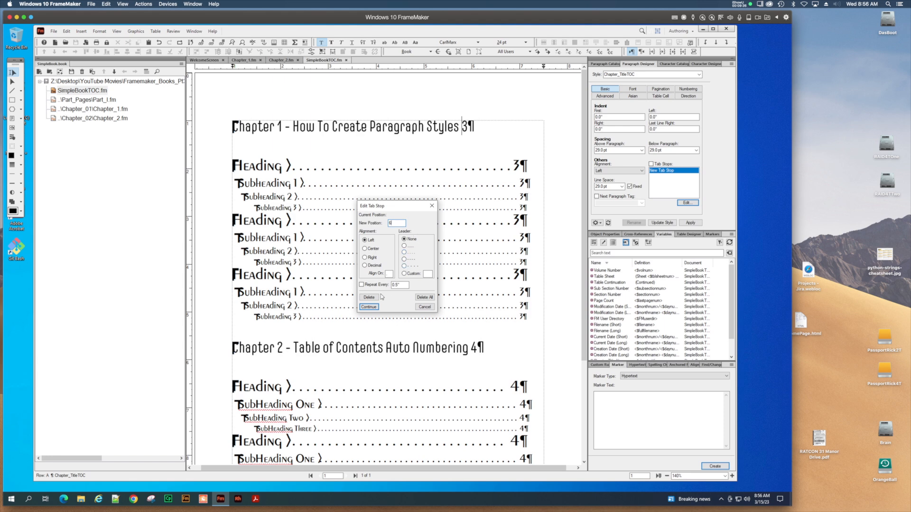
pyautogui.click(372, 308)
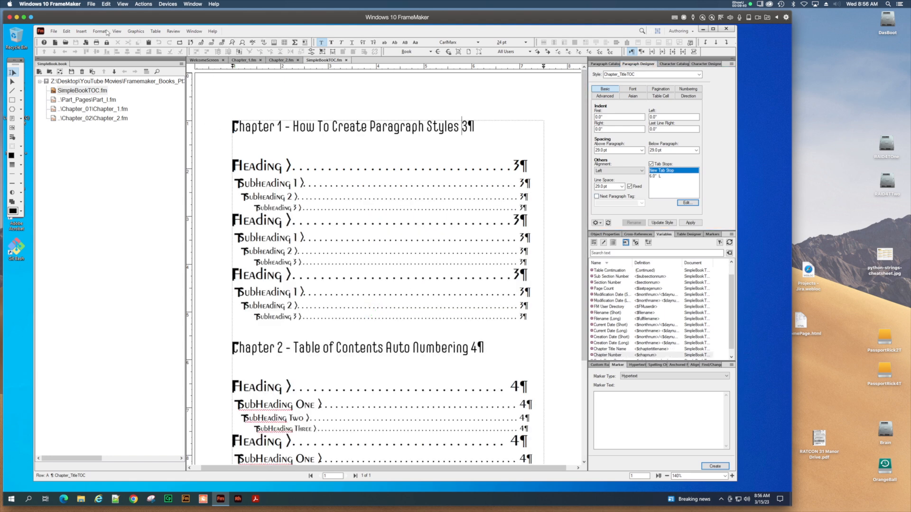
pyautogui.click(691, 223)
pyautogui.click(662, 223)
# Insert a tab between <$paratext> and <$pagenum> in the chapter title line on the TOC reference page
pyautogui.click(116, 31)
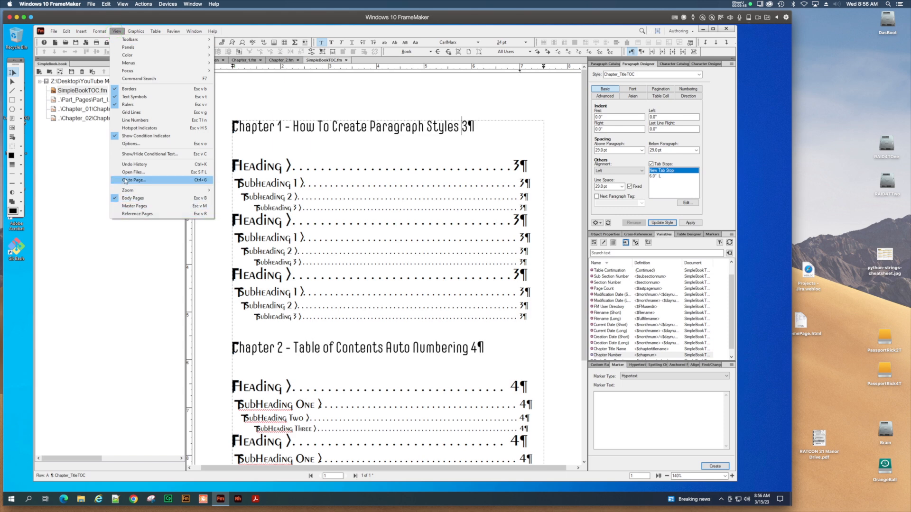
pyautogui.click(126, 214)
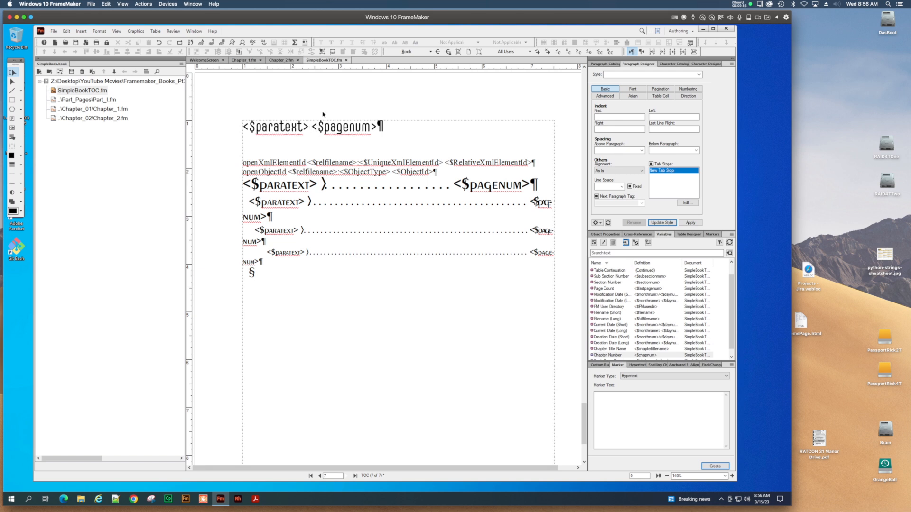
pyautogui.click(313, 129)
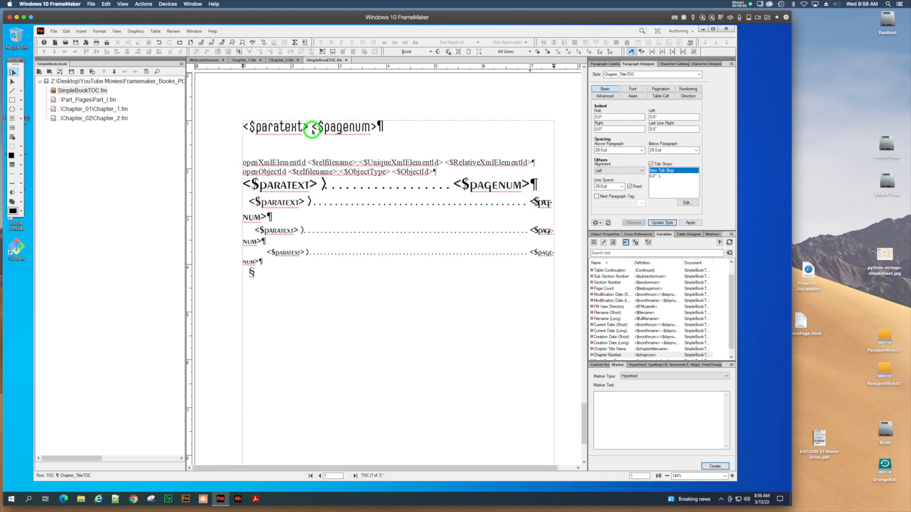
pyautogui.press('Tab')
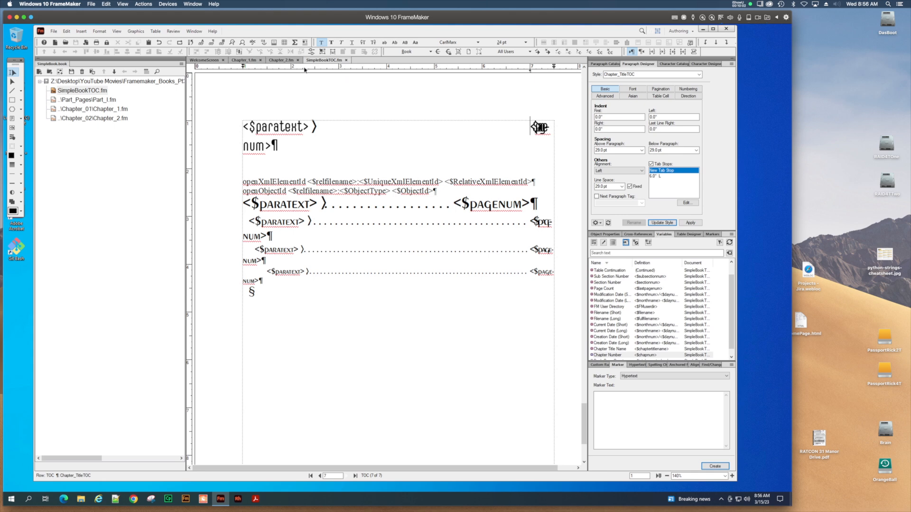
# Return to the body pages and update the book to regenerate its table of contents
pyautogui.click(116, 32)
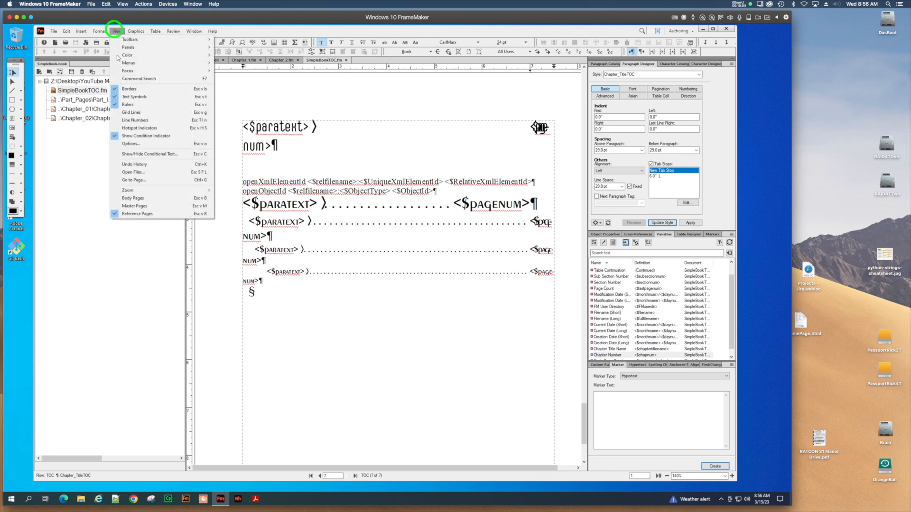
pyautogui.click(140, 207)
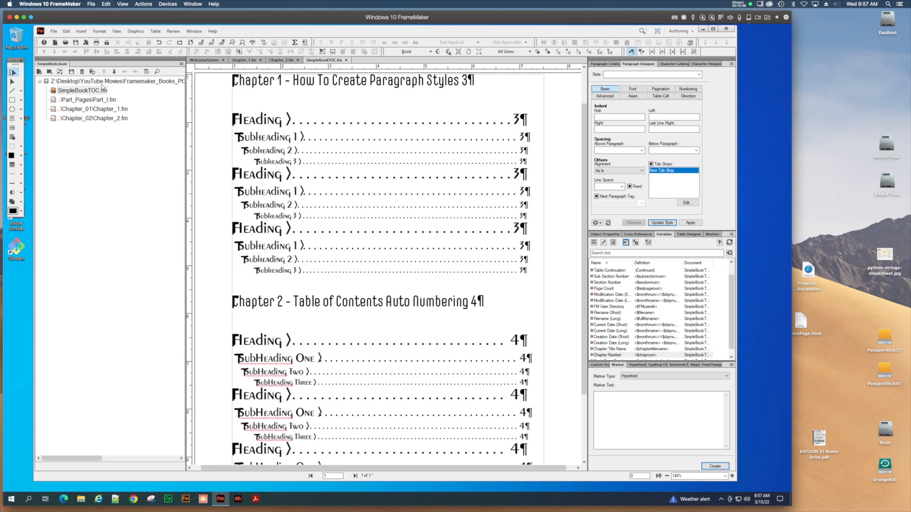
pyautogui.click(92, 71)
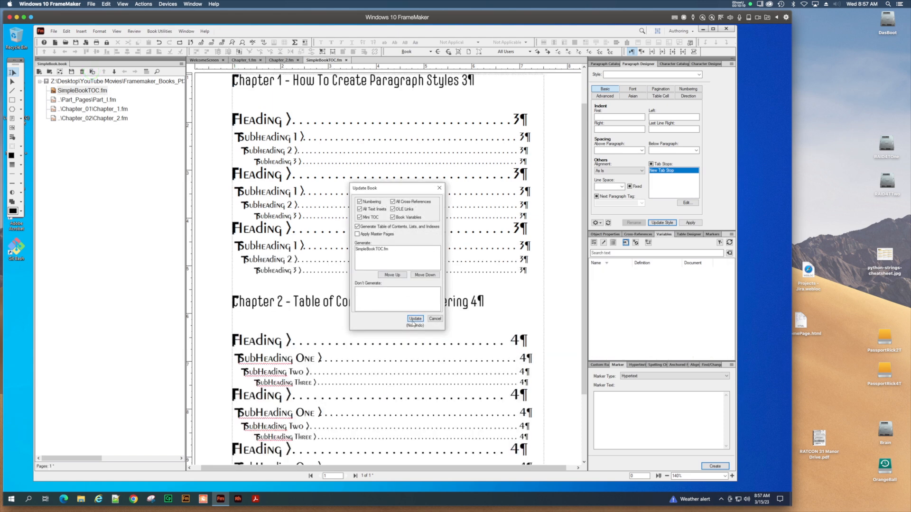
pyautogui.click(415, 319)
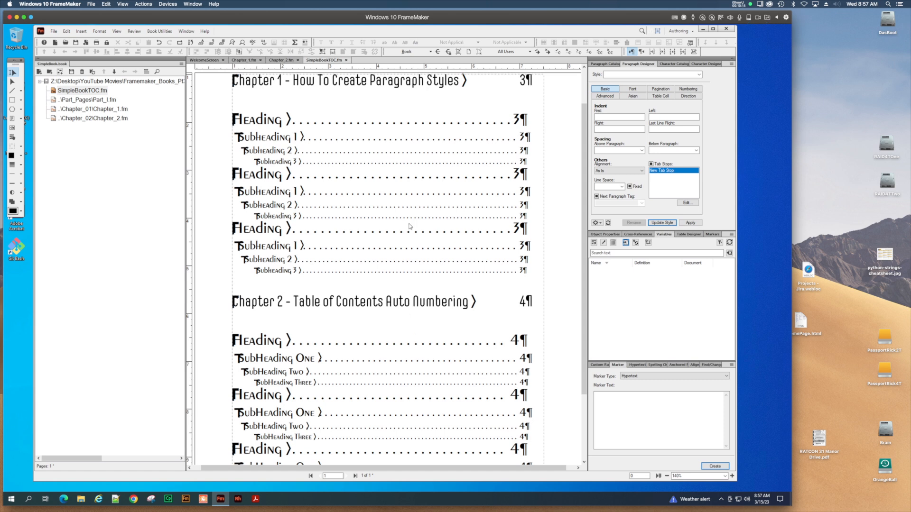
pyautogui.scroll(2, 411, 227)
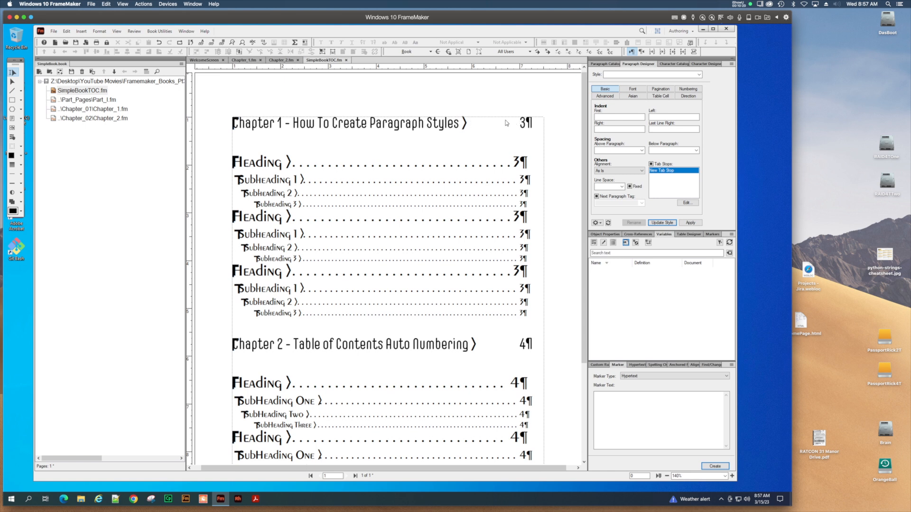
# Try a Single Line frame above the Chapter 1 title entry and set it back to None
pyautogui.click(397, 125)
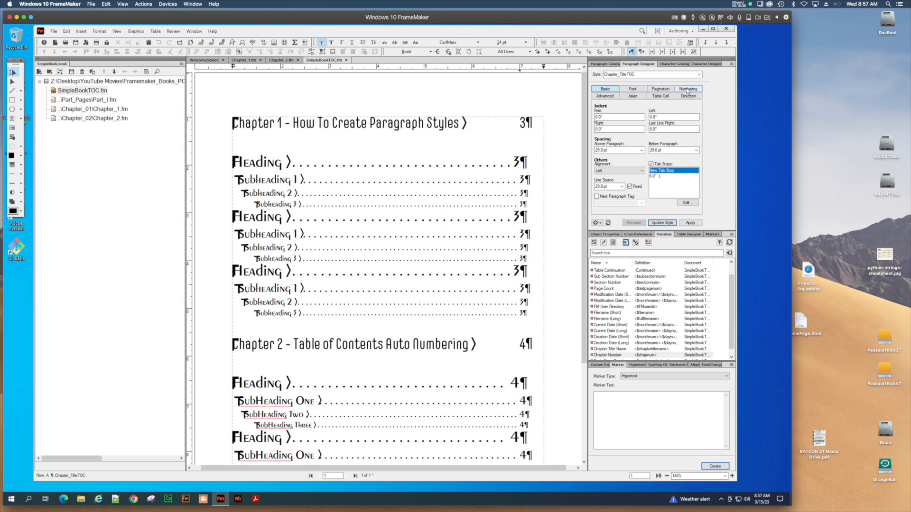
pyautogui.click(614, 90)
pyautogui.click(604, 96)
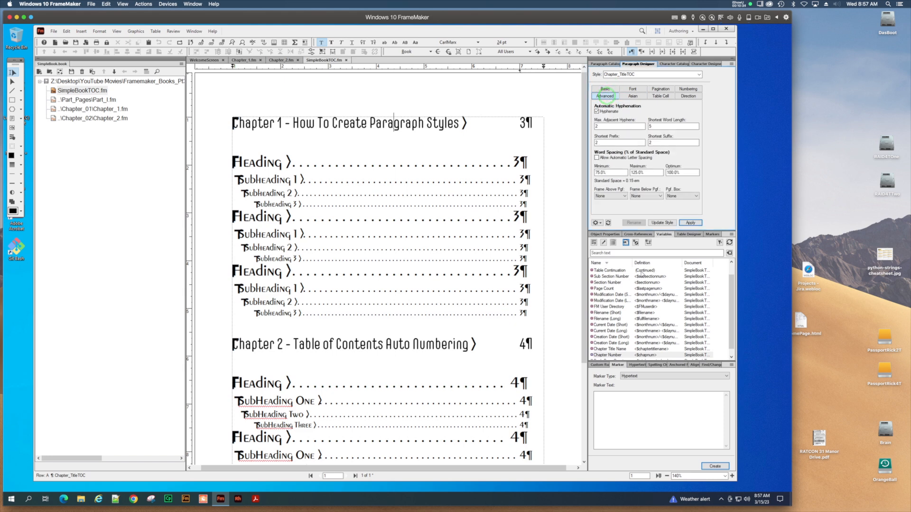
pyautogui.click(625, 196)
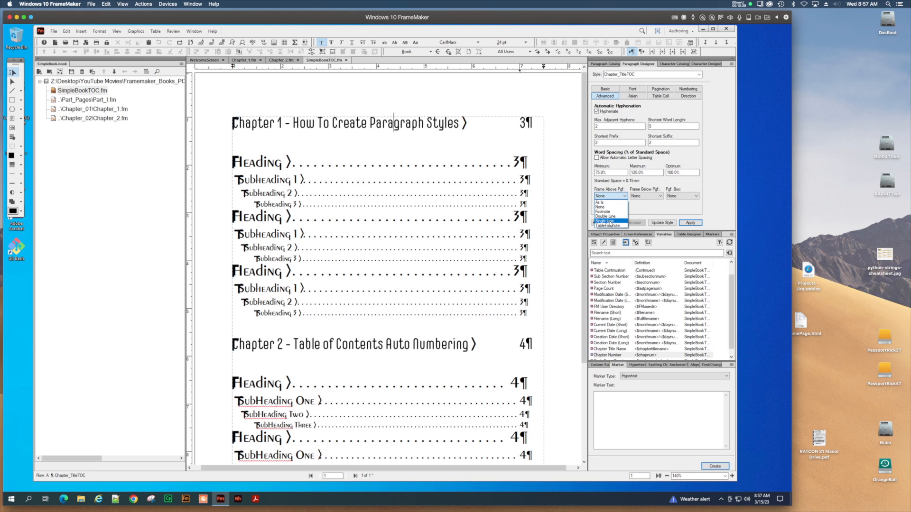
pyautogui.click(610, 221)
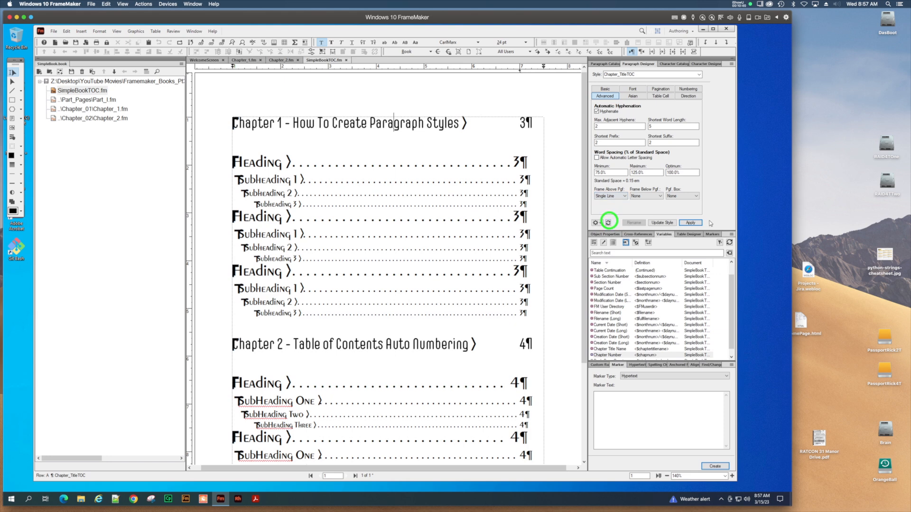
pyautogui.click(690, 223)
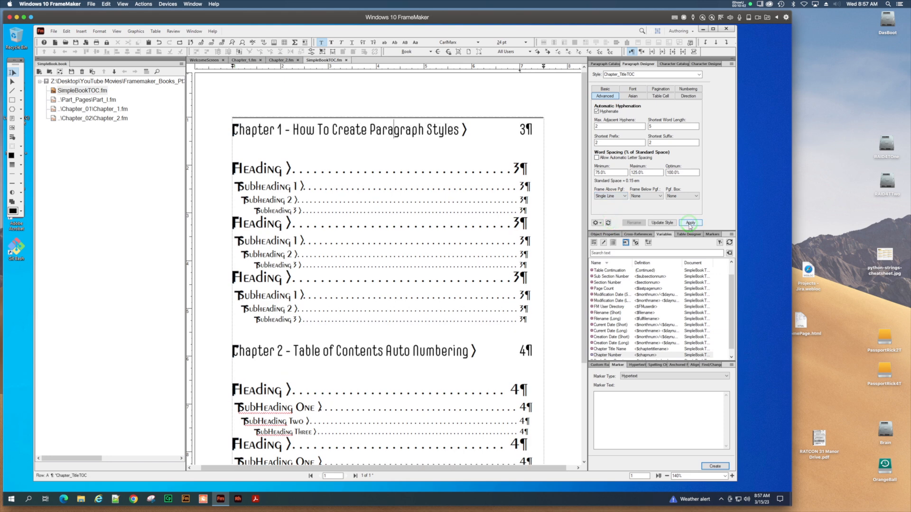
pyautogui.click(624, 196)
pyautogui.click(617, 207)
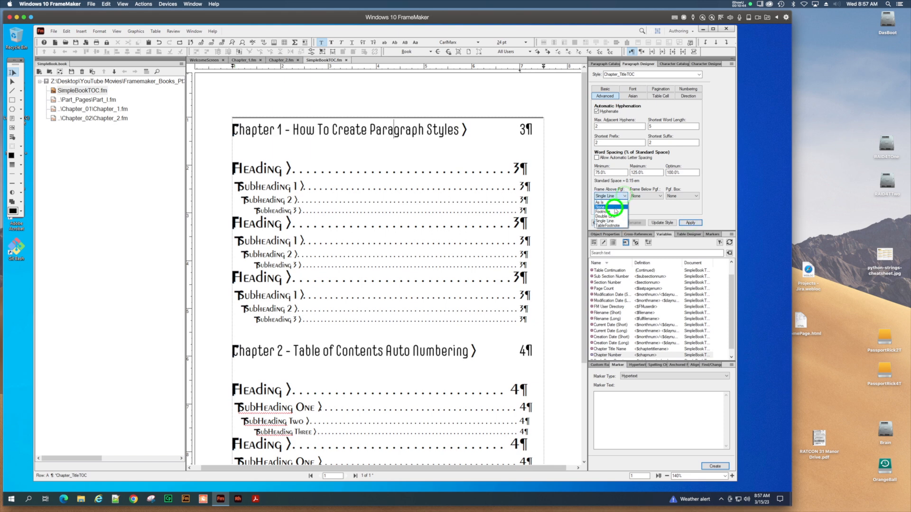
pyautogui.click(690, 223)
# Set a Single Line frame below the Chapter 1 title entry, update the Chapter_TitleTOC style and save the document
pyautogui.click(659, 197)
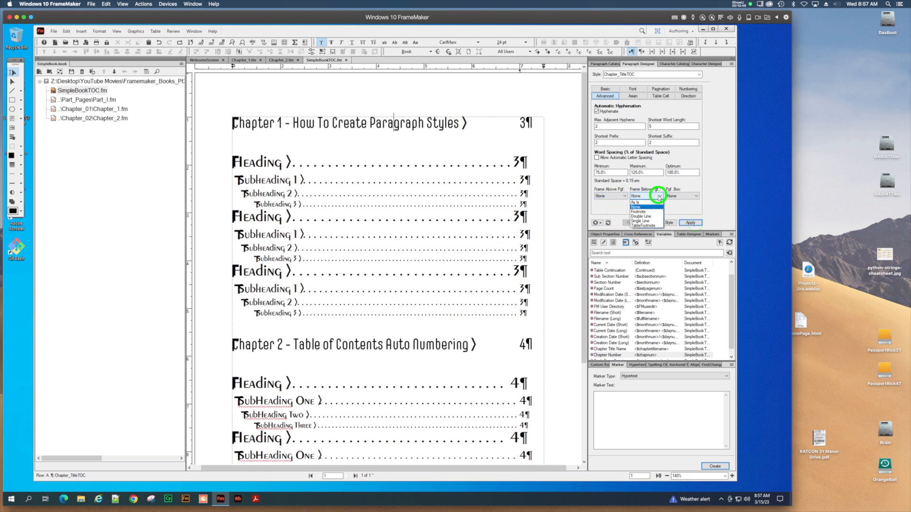
pyautogui.click(651, 221)
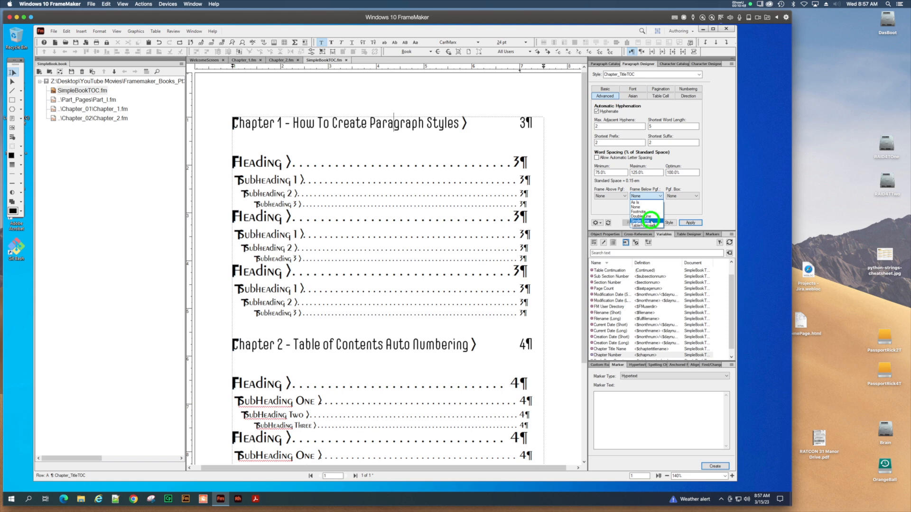
pyautogui.click(690, 222)
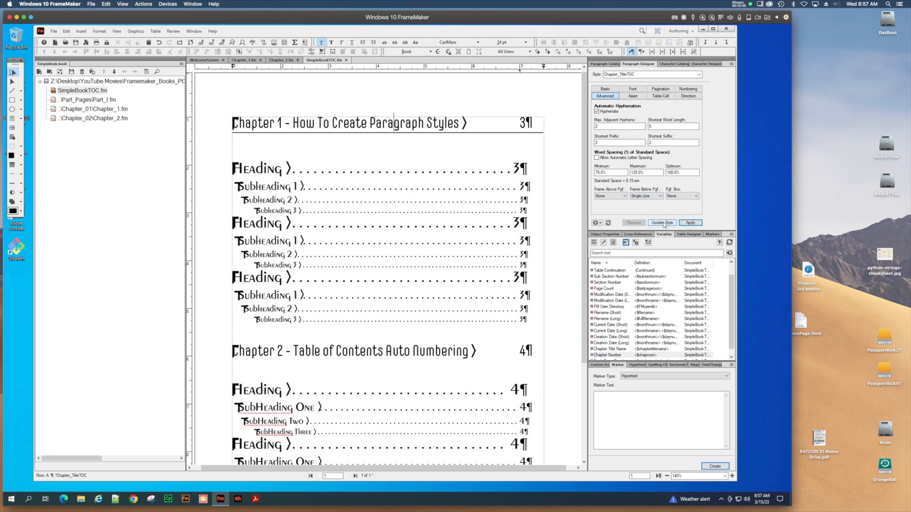
pyautogui.click(663, 223)
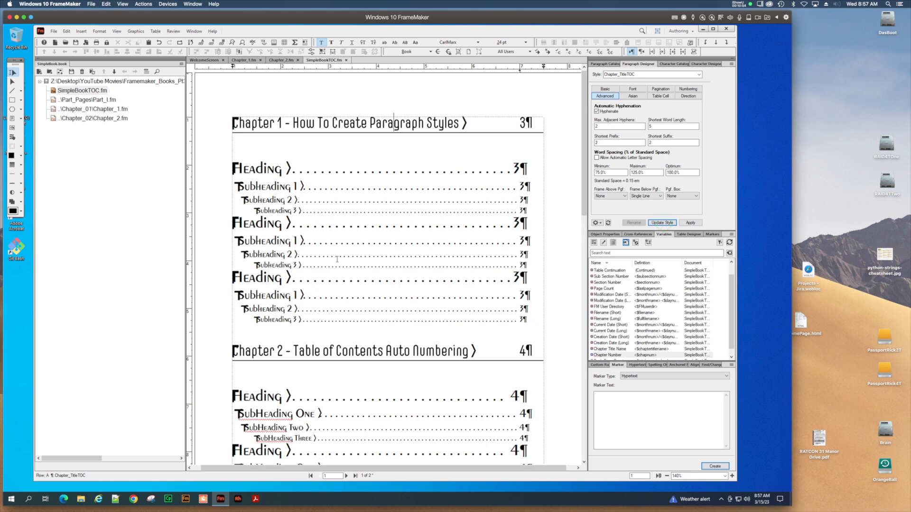
pyautogui.click(295, 224)
pyautogui.hotkey('ctrl', 's')
# Compare the numbered headings in Chapter_1.fm with the table of contents entries and check the paragraph styles of those entries
pyautogui.click(666, 476)
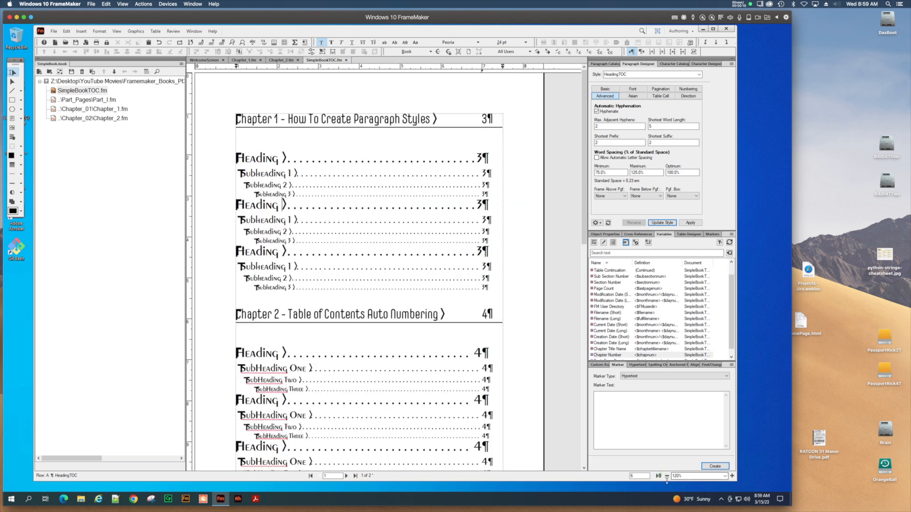
pyautogui.click(666, 476)
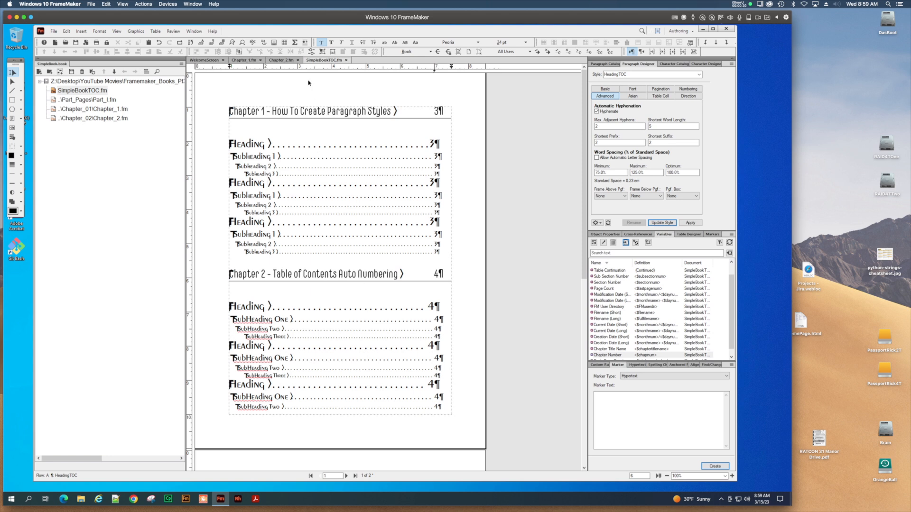
pyautogui.click(244, 61)
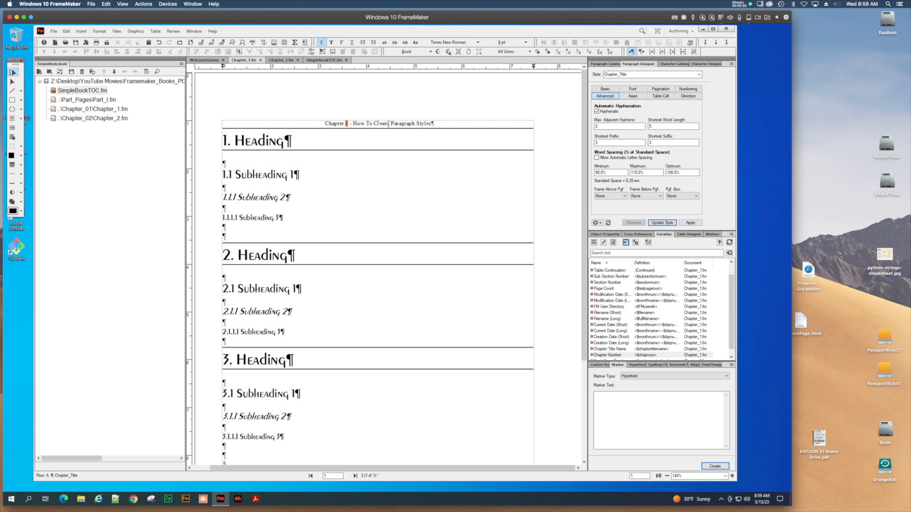
pyautogui.click(311, 60)
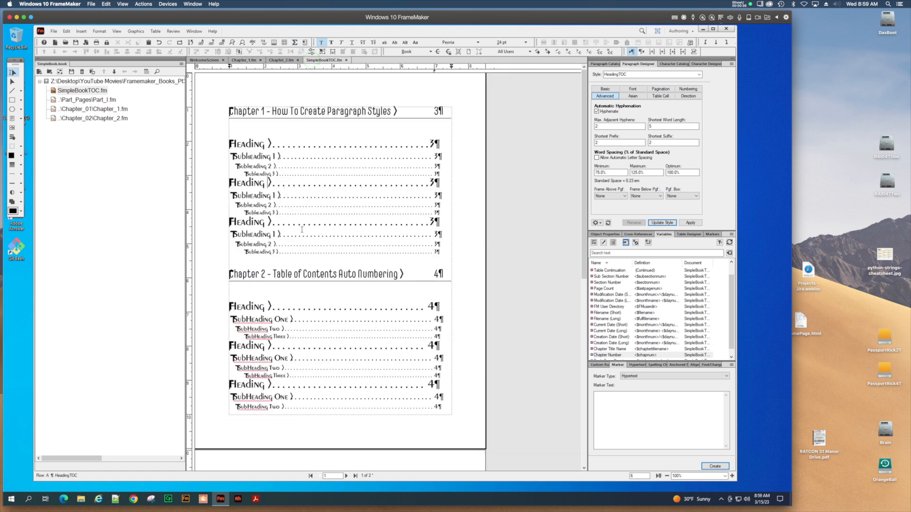
pyautogui.click(244, 60)
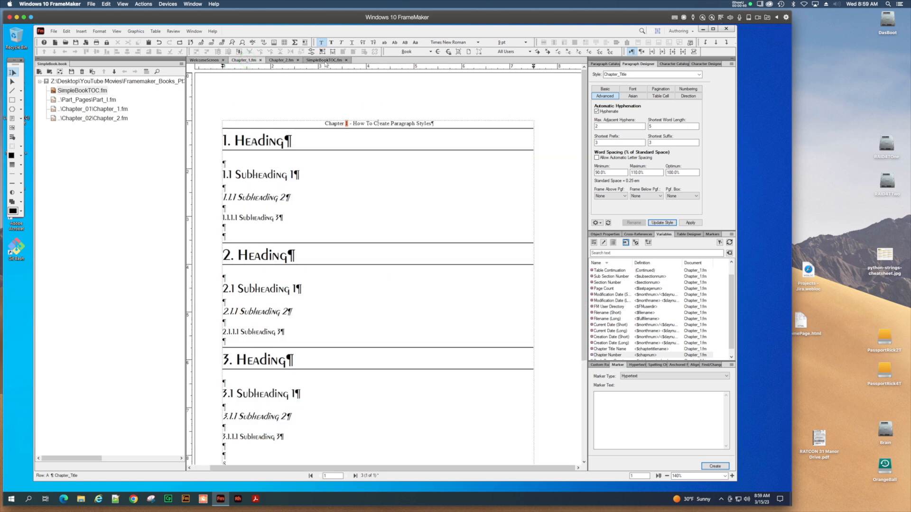
pyautogui.click(360, 124)
pyautogui.click(313, 61)
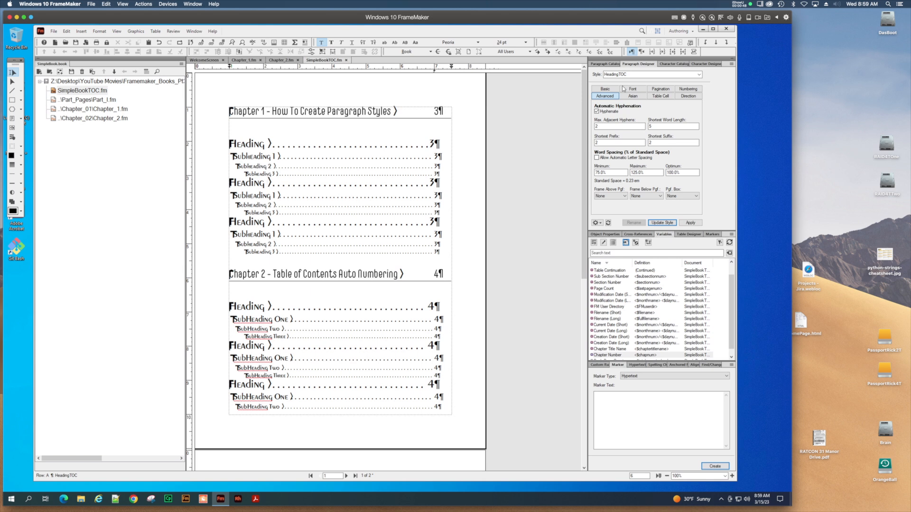
pyautogui.click(328, 114)
pyautogui.click(611, 64)
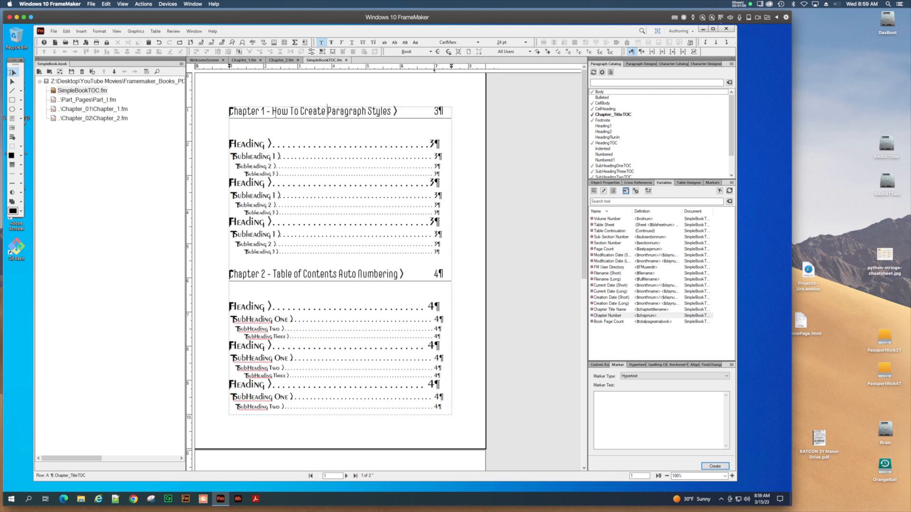
pyautogui.click(275, 114)
pyautogui.click(260, 145)
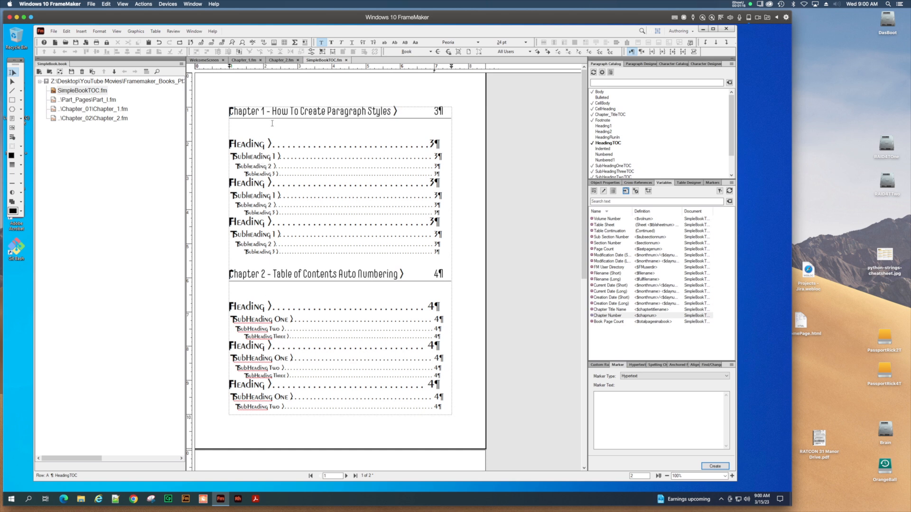
# Turn on autonumbering for the first Heading entry under Chapter 1 with the format H:<n+> and apply it
pyautogui.click(261, 145)
pyautogui.click(647, 63)
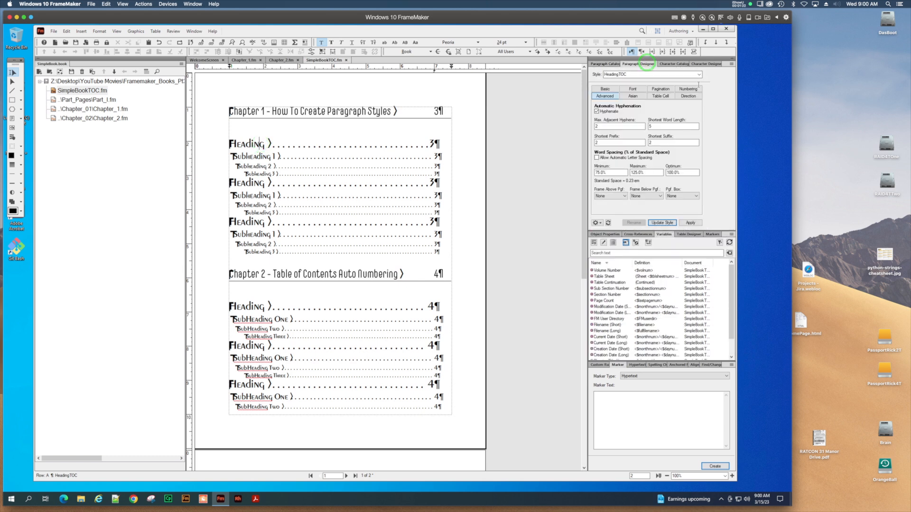
pyautogui.click(683, 89)
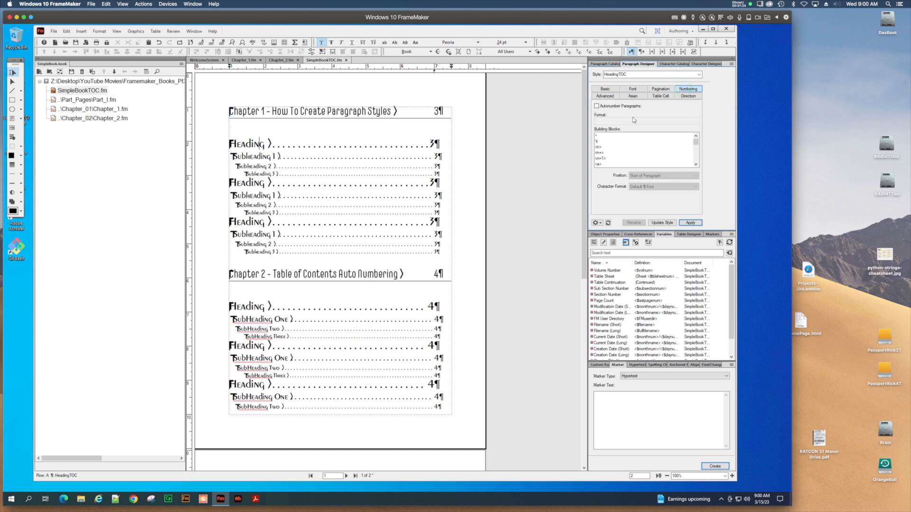
pyautogui.click(596, 107)
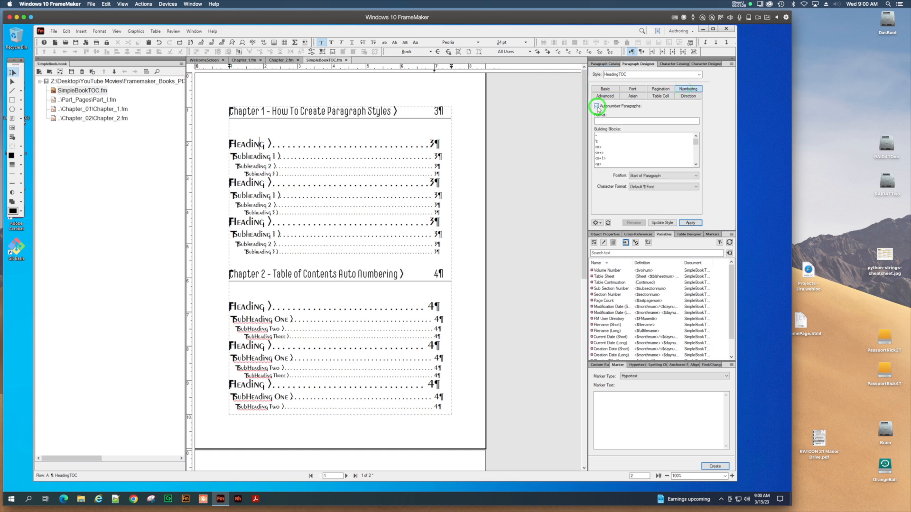
pyautogui.click(601, 121)
pyautogui.write('H:')
pyautogui.click(600, 152)
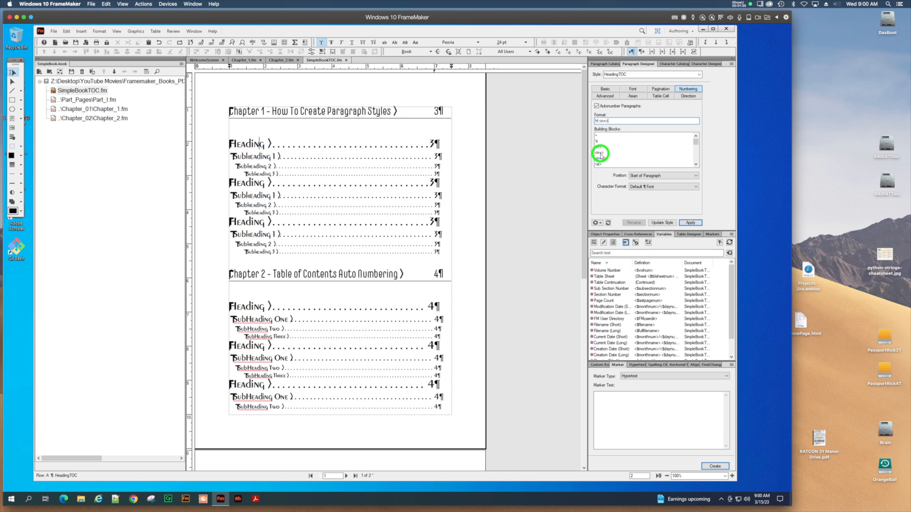
pyautogui.click(691, 223)
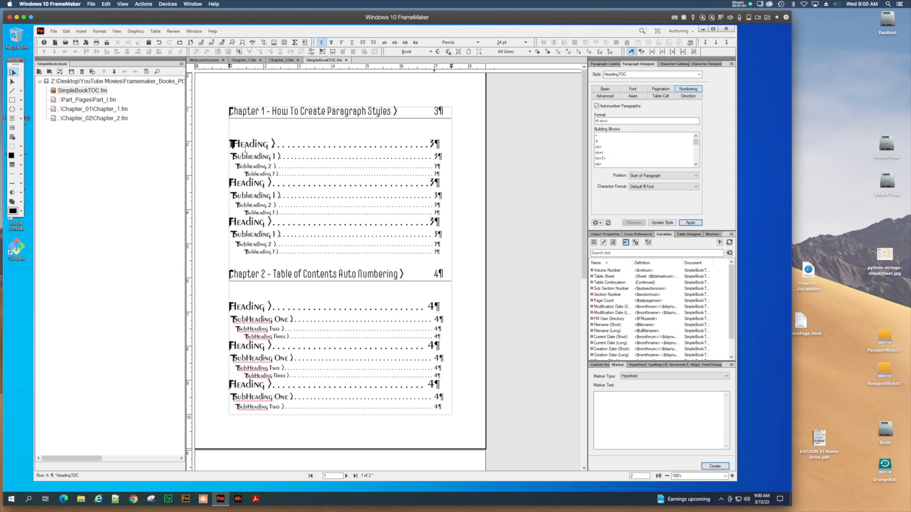
# Update the HeadingTOC style with the autonumber format H:<n+> and hide the text symbols
pyautogui.click(625, 121)
pyautogui.click(690, 223)
pyautogui.click(668, 223)
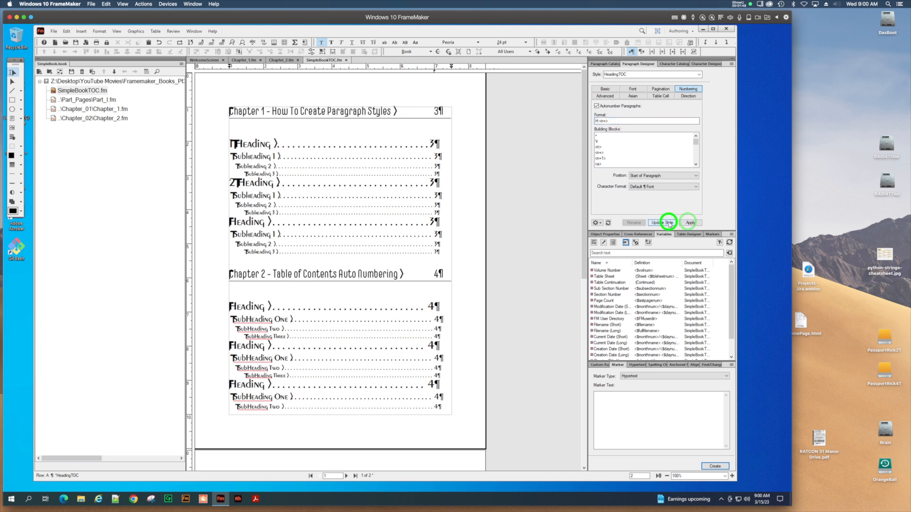
pyautogui.click(116, 32)
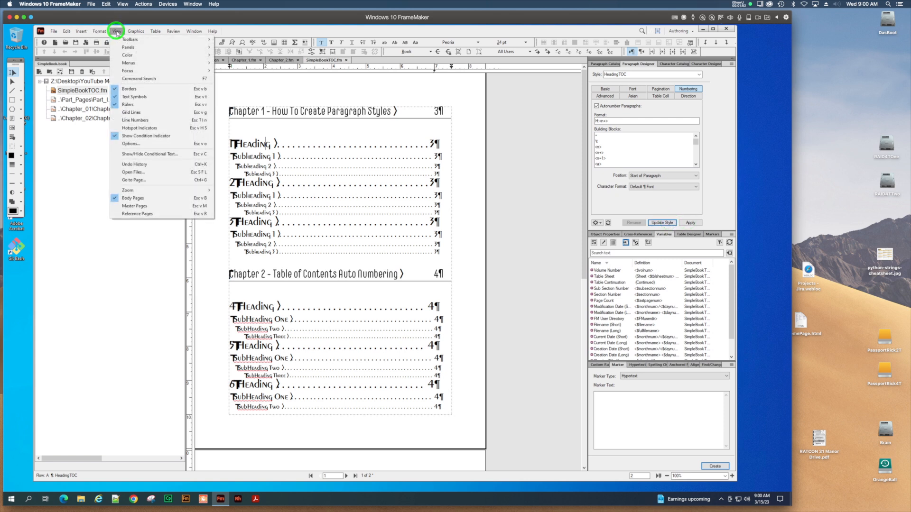
pyautogui.click(135, 97)
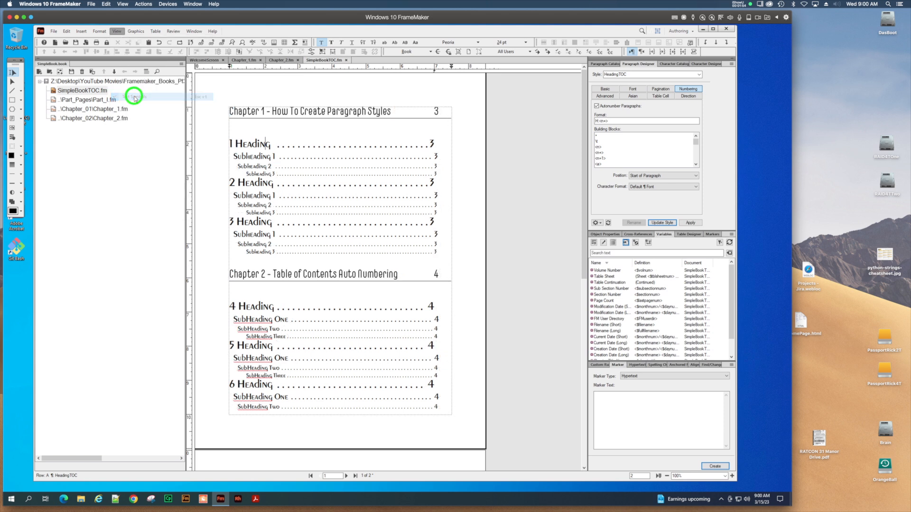
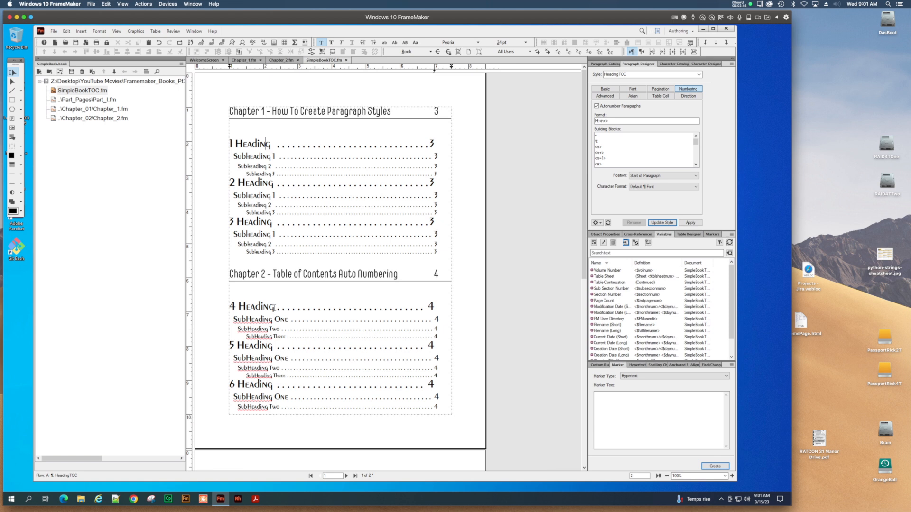
# In Chapter_1.fm, create a paragraph style named First_Content_Heading from the first Heading and apply it to that paragraph only
pyautogui.click(247, 61)
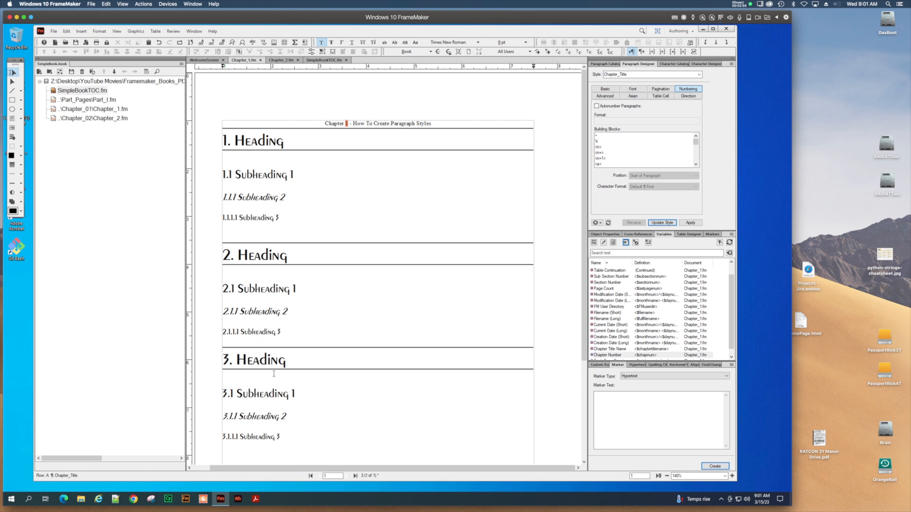
pyautogui.click(271, 140)
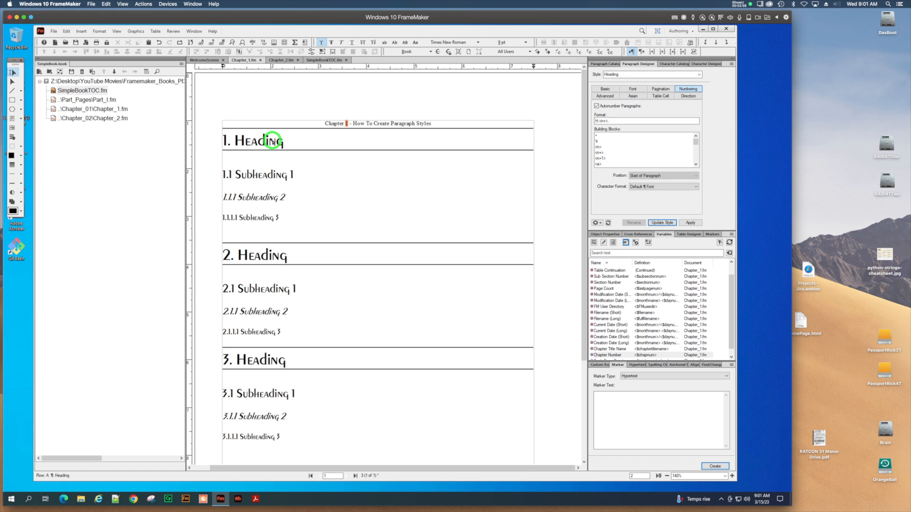
pyautogui.click(606, 64)
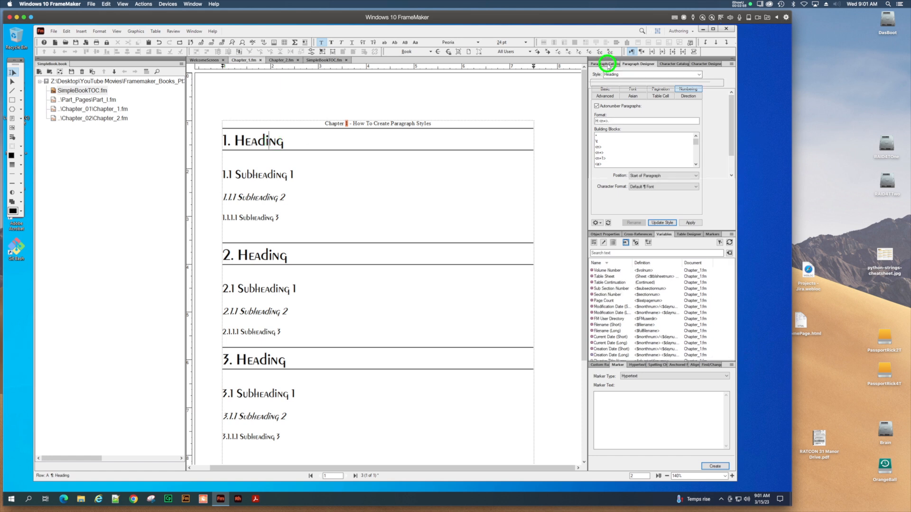
pyautogui.click(639, 65)
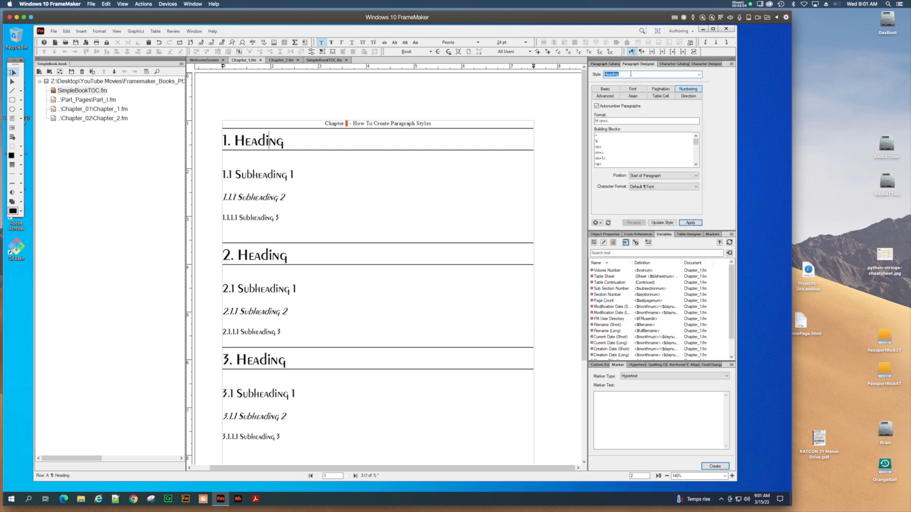
pyautogui.write('First_Content_Heading')
pyautogui.click(690, 223)
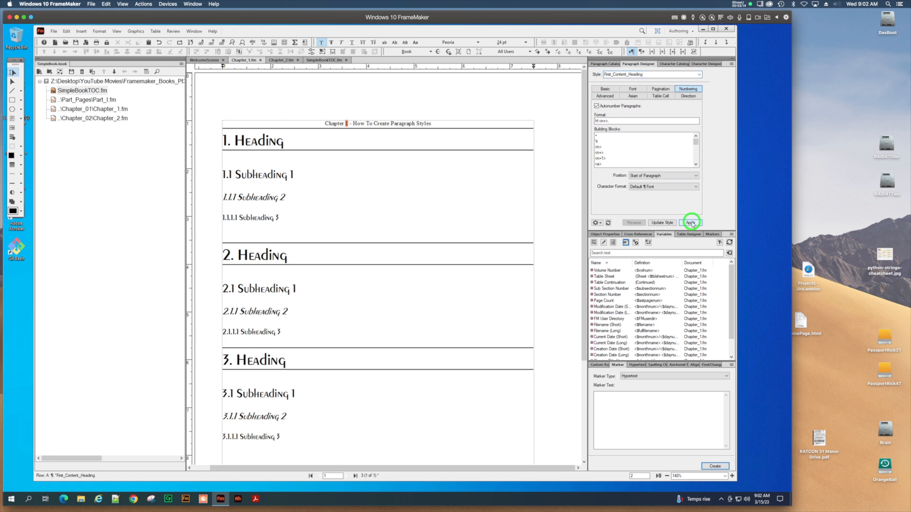
pyautogui.click(302, 258)
pyautogui.click(298, 365)
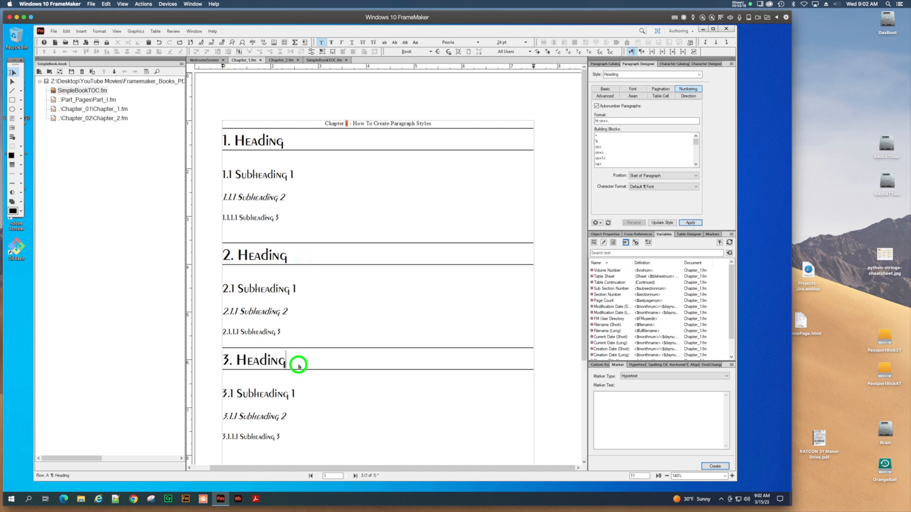
pyautogui.click(280, 143)
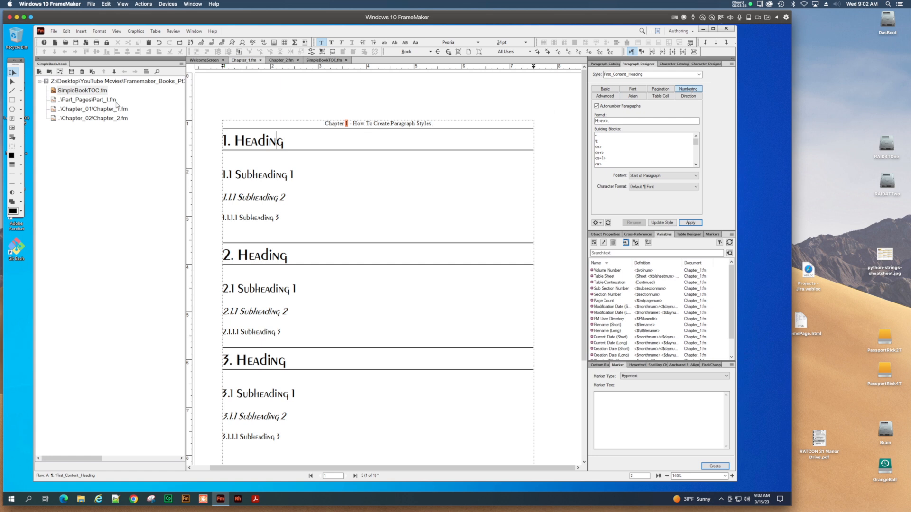
pyautogui.click(380, 207)
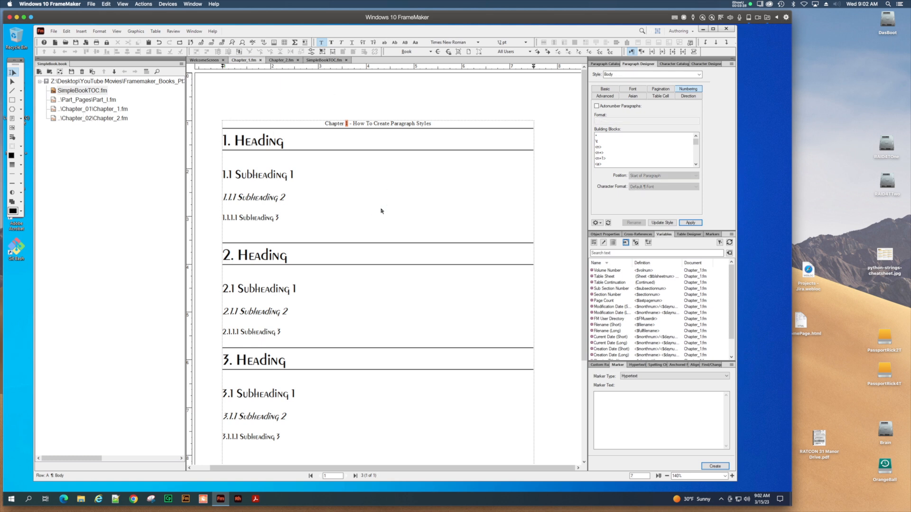
# Import the paragraph and character formats from Chapter_1.fm into Chapter_2.fm
pyautogui.click(91, 121)
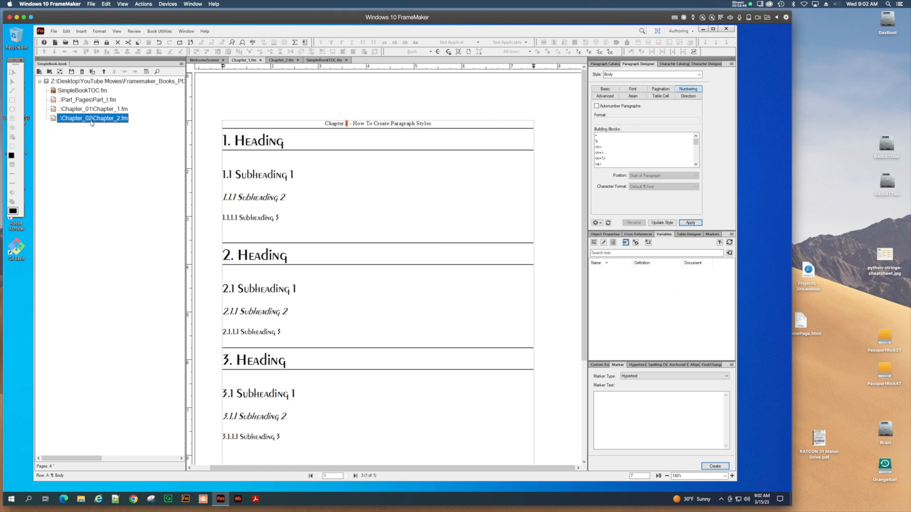
pyautogui.click(55, 32)
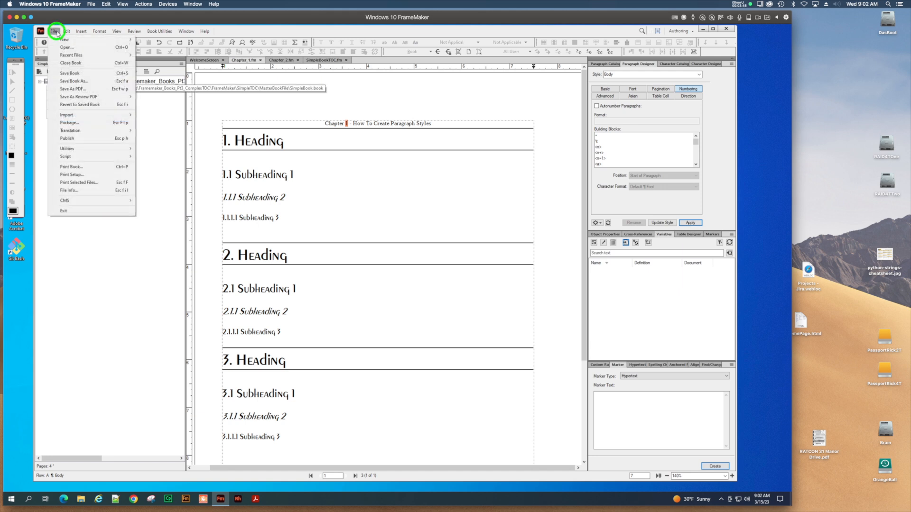
pyautogui.moveTo(71, 115)
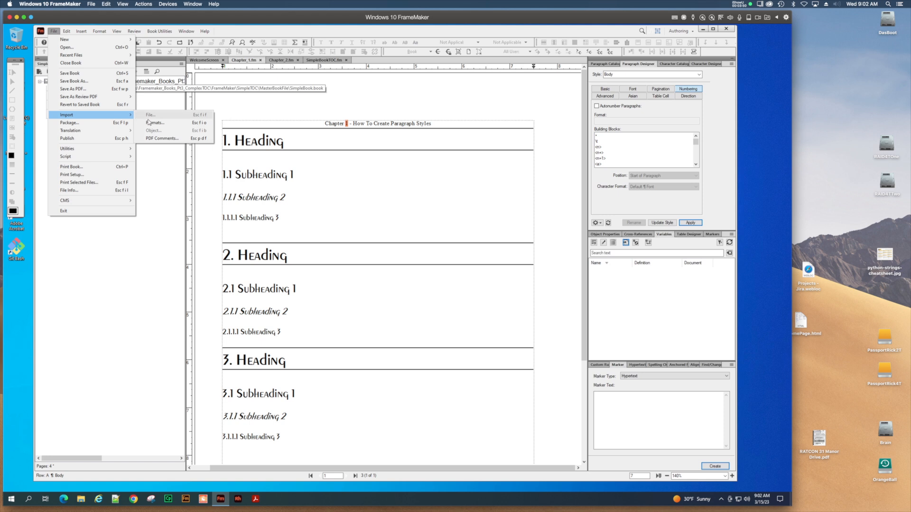
pyautogui.click(149, 122)
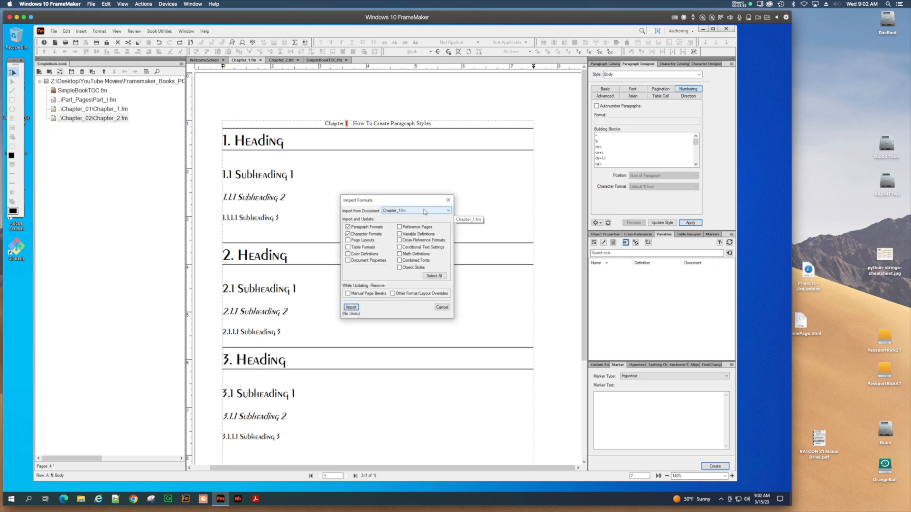
pyautogui.click(351, 307)
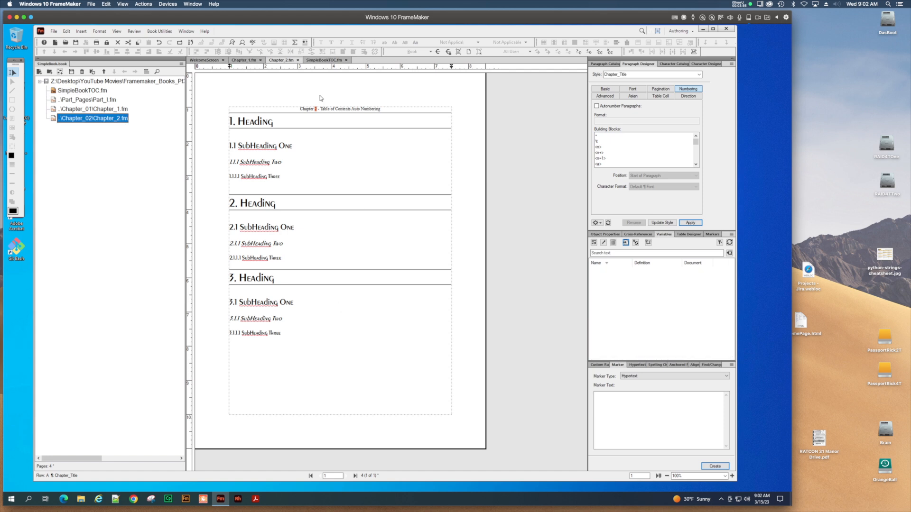
# Apply the First_Content_Heading style to the first Heading in Chapter_2.fm
pyautogui.click(285, 60)
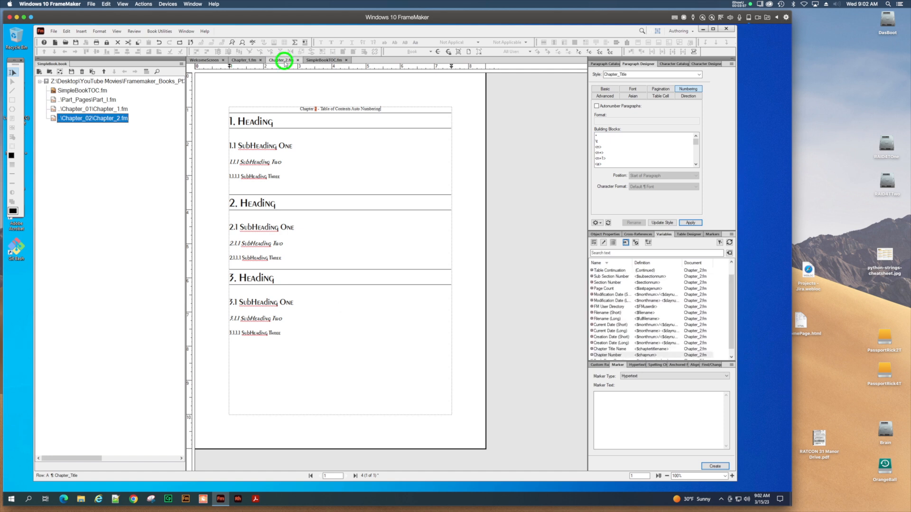
pyautogui.click(732, 476)
pyautogui.click(732, 476)
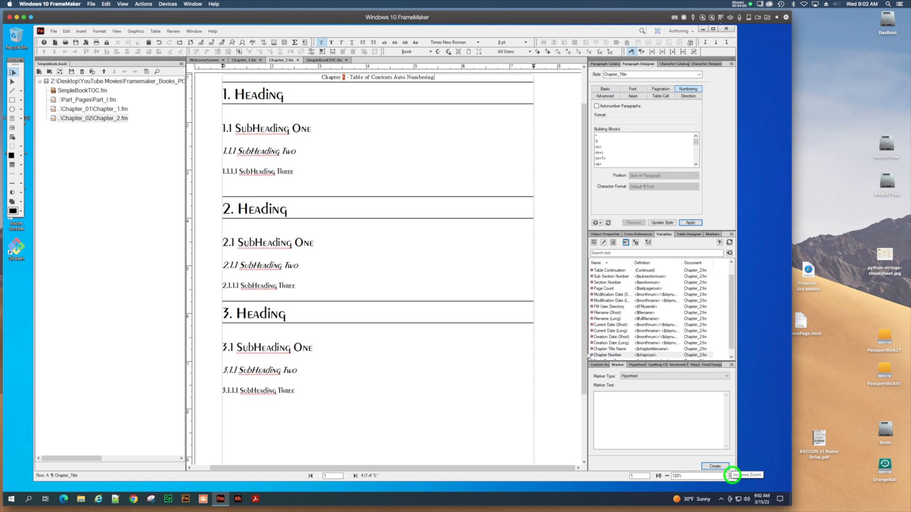
pyautogui.click(277, 121)
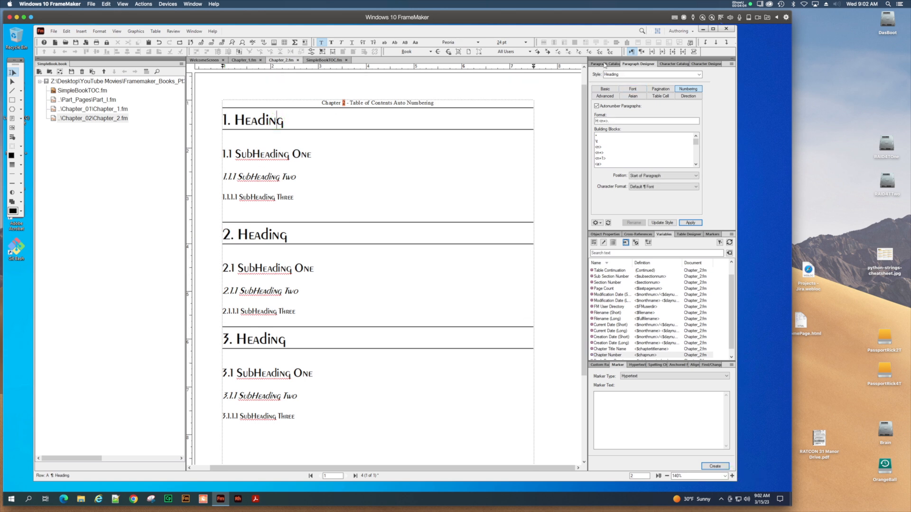
pyautogui.click(605, 64)
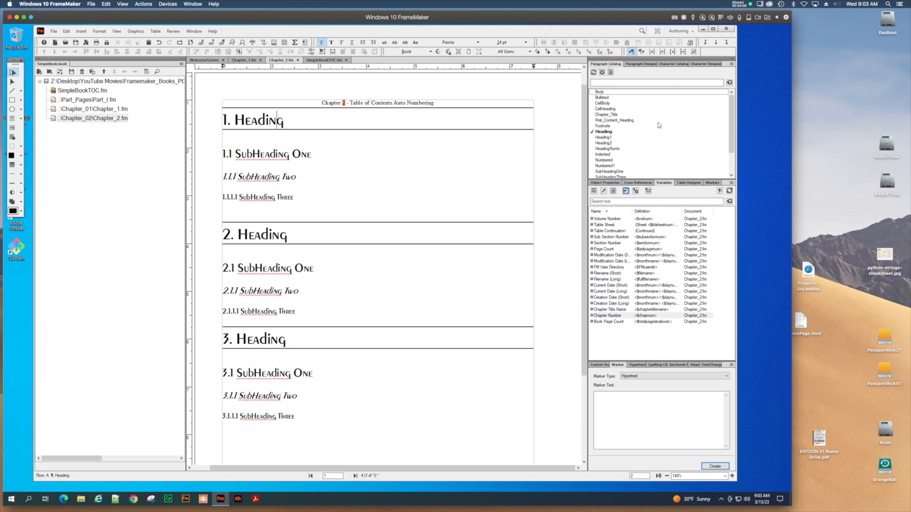
pyautogui.click(620, 121)
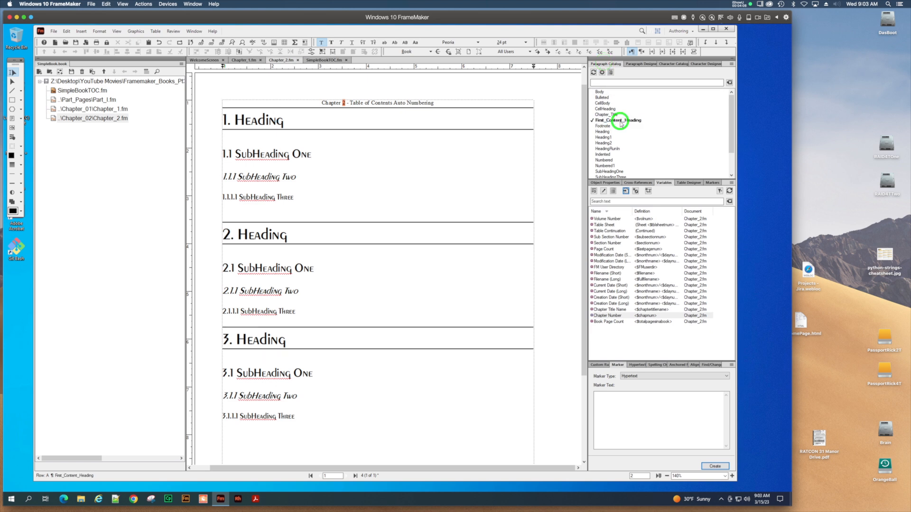
pyautogui.click(313, 408)
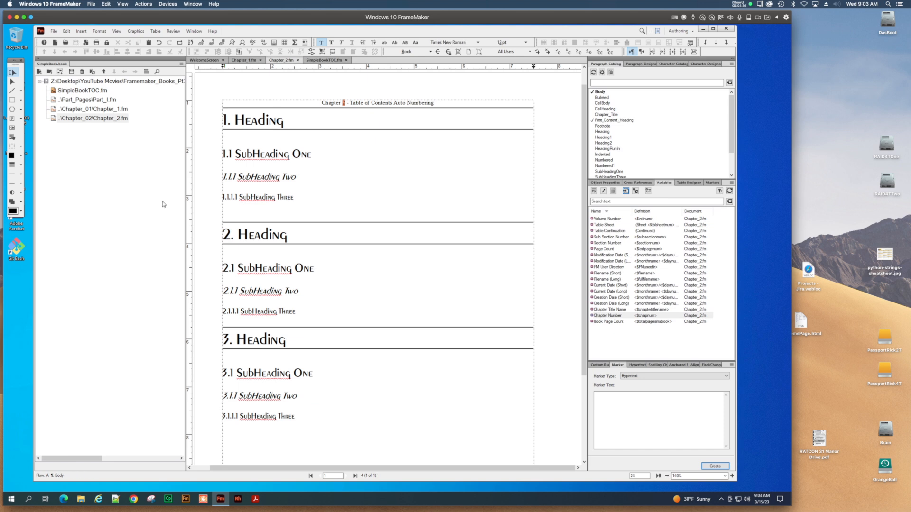
# Try to add First_Content_Heading to the table of contents setup, update the book and check SimpleBookTOC.fm
pyautogui.click(89, 91)
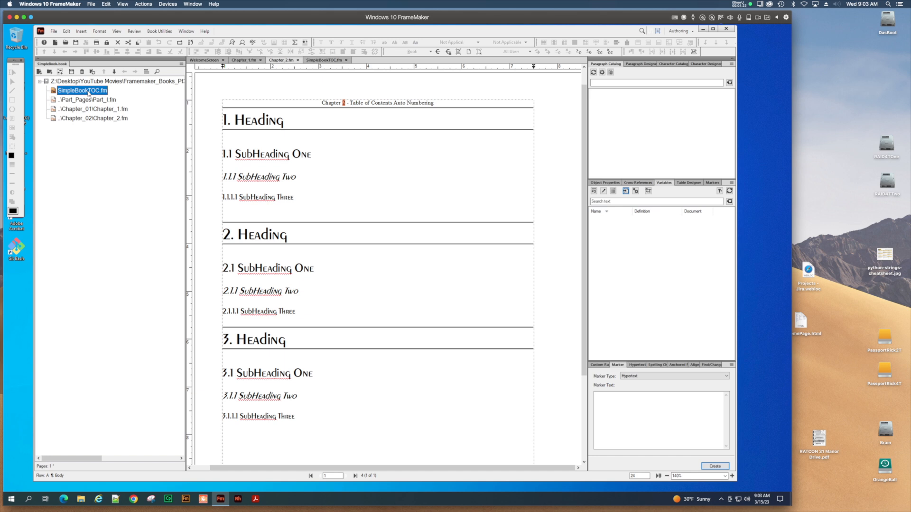
pyautogui.rightClick(88, 92)
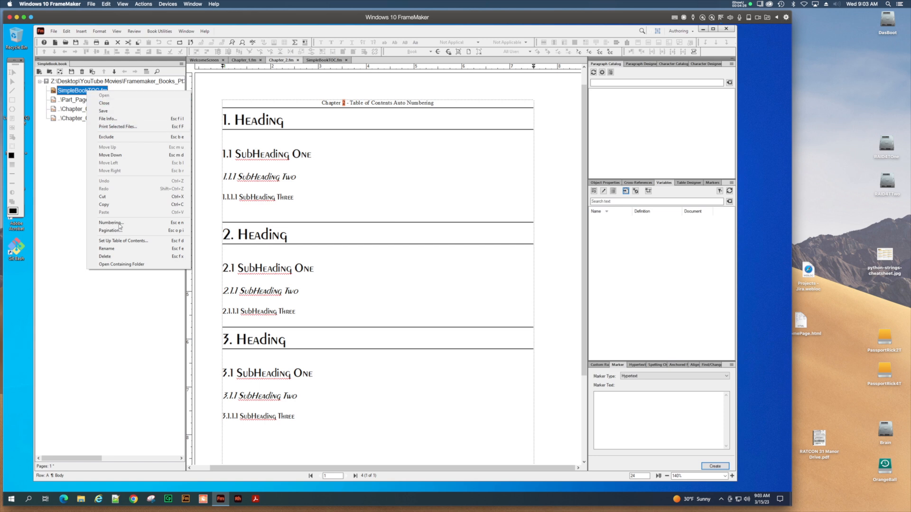
pyautogui.click(125, 240)
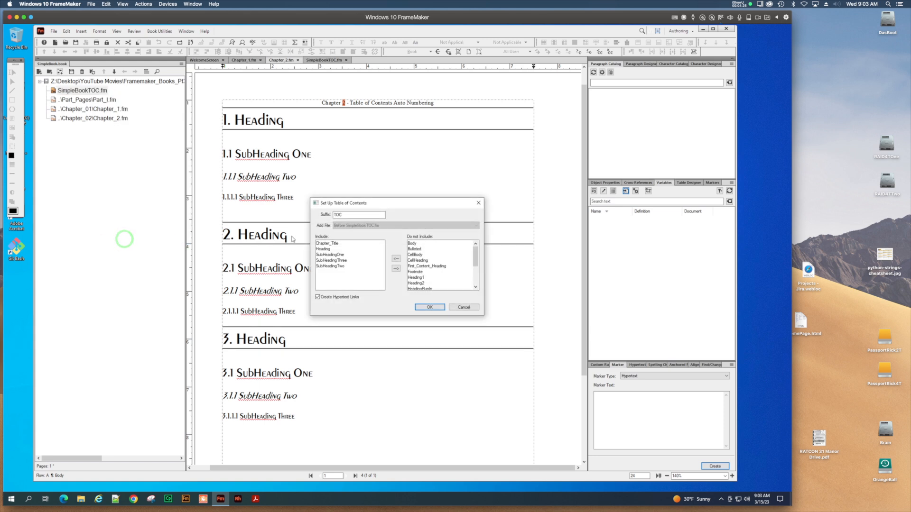
pyautogui.click(413, 267)
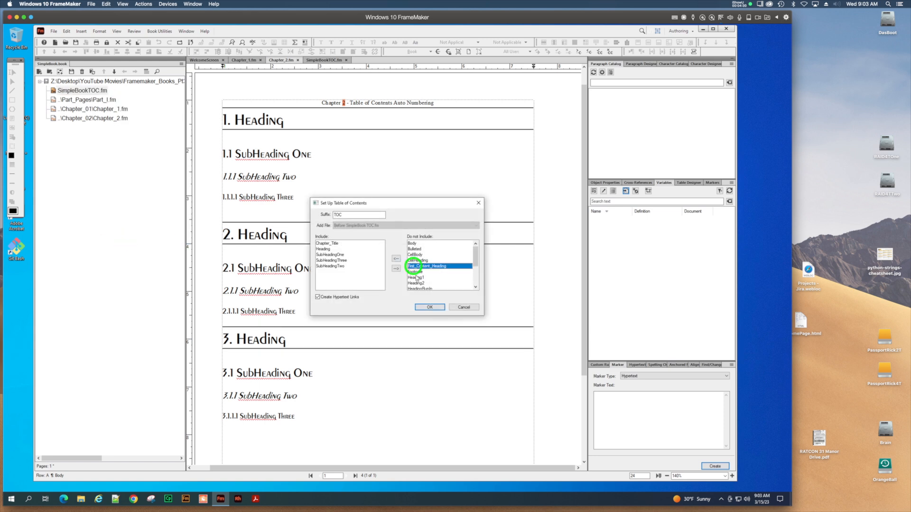
pyautogui.click(426, 308)
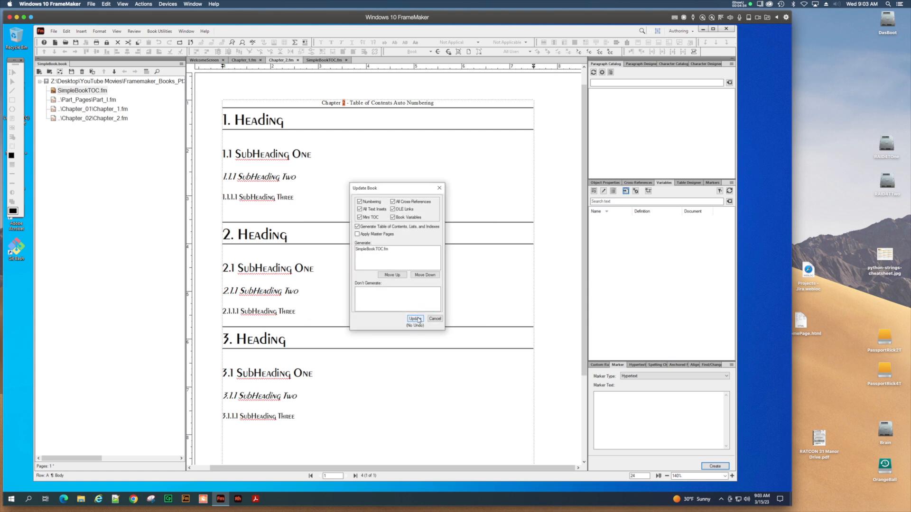
pyautogui.click(415, 318)
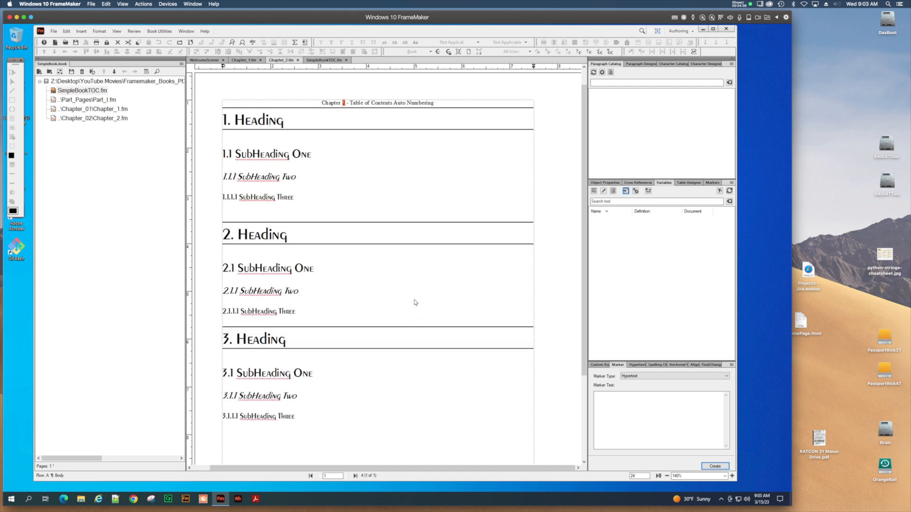
pyautogui.click(332, 60)
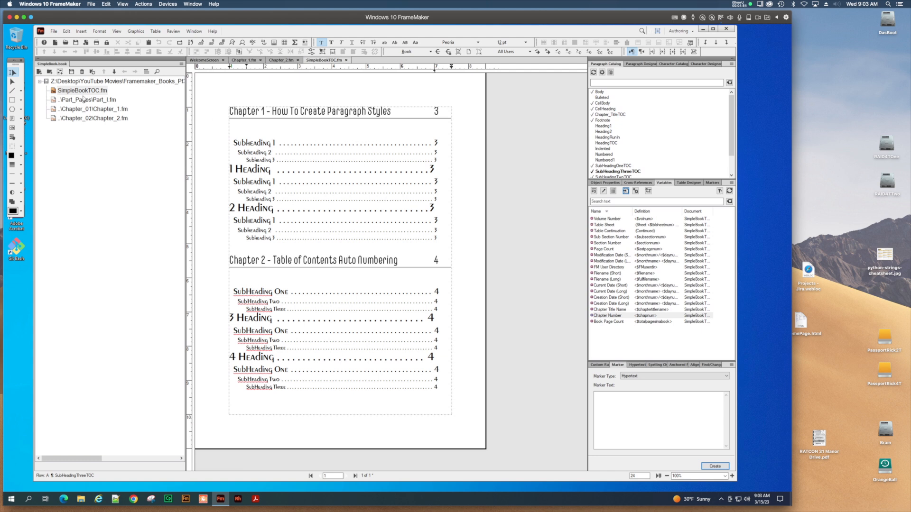
# Include First_Content_Heading in the table of contents setup and update the book with SimpleBookTOC.fm regenerated
pyautogui.rightClick(84, 90)
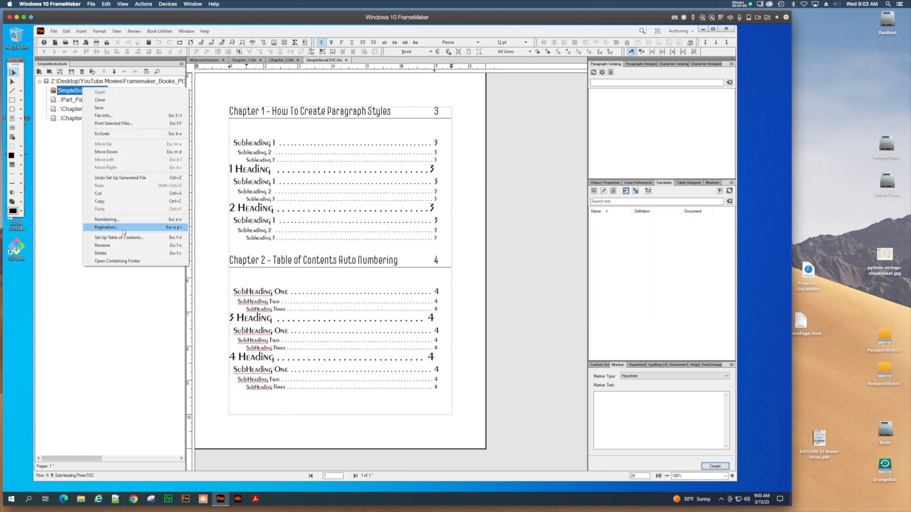
pyautogui.click(118, 238)
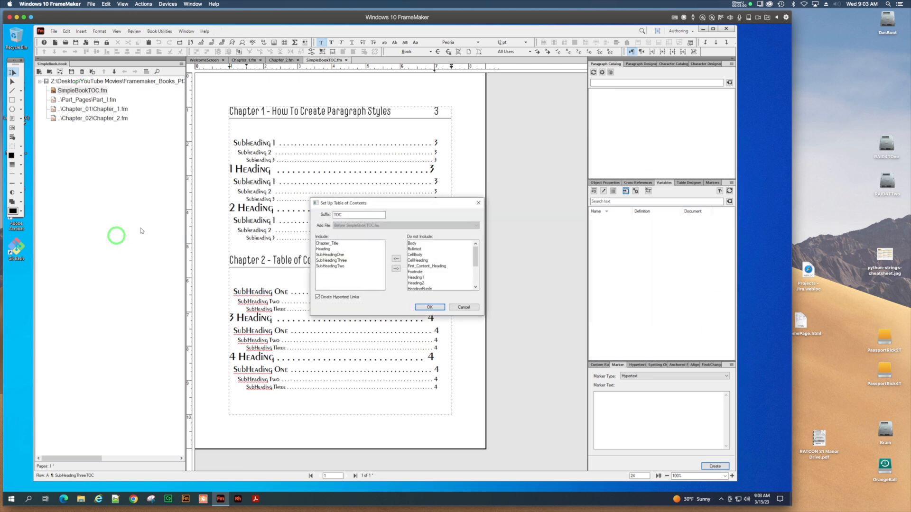
pyautogui.click(426, 266)
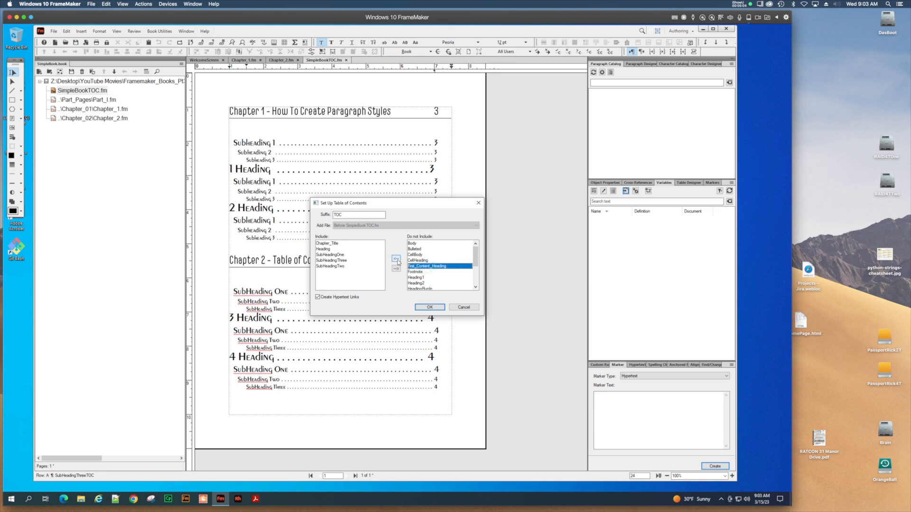
pyautogui.click(396, 259)
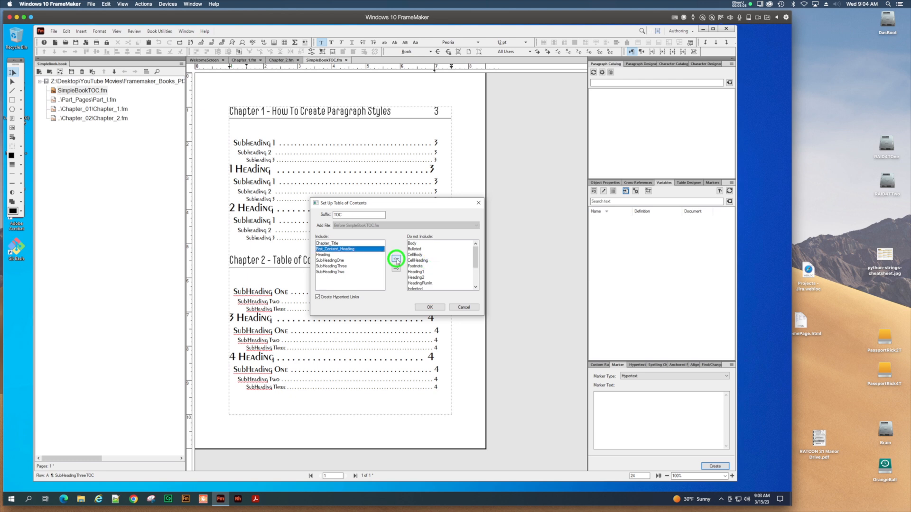
pyautogui.click(430, 308)
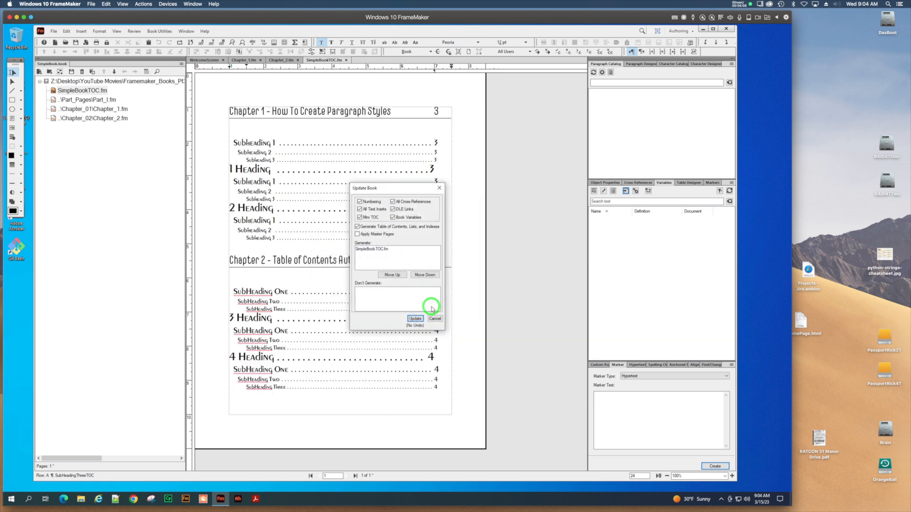
pyautogui.click(414, 319)
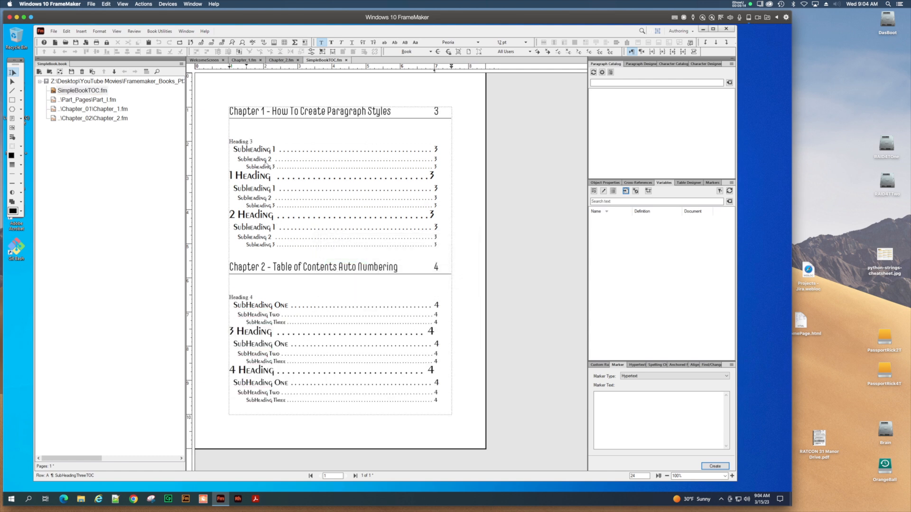
# Set the First_Content_HeadingTOC font to Peoria at 24 pt, matching HeadingTOC, and update the style throughout SimpleBookTOC.fm
pyautogui.click(246, 144)
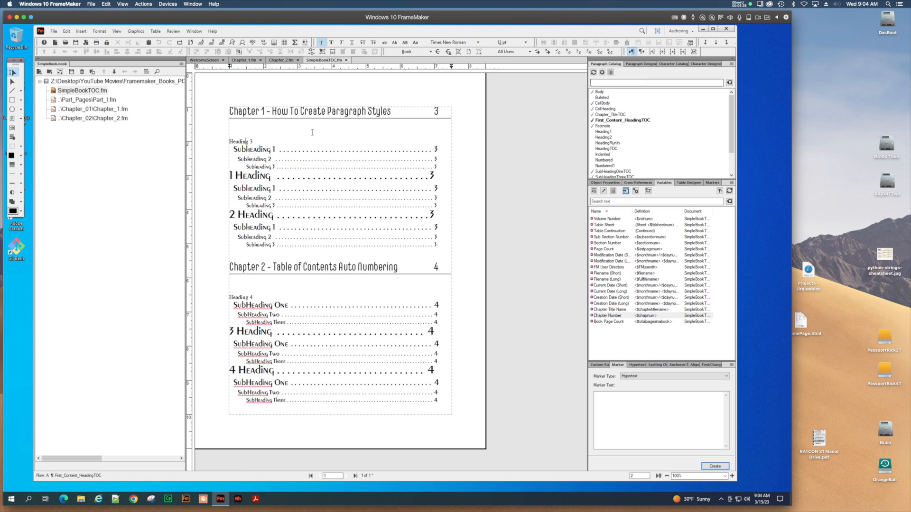
pyautogui.click(250, 177)
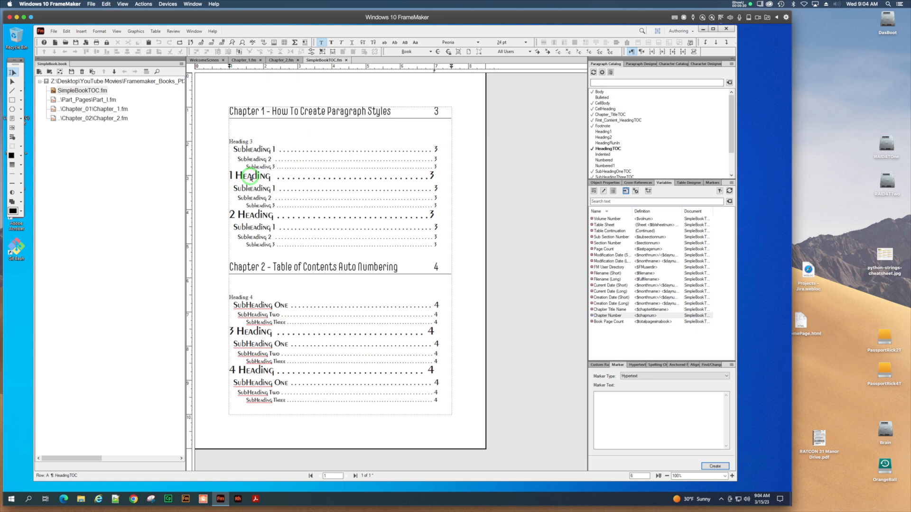
pyautogui.click(654, 65)
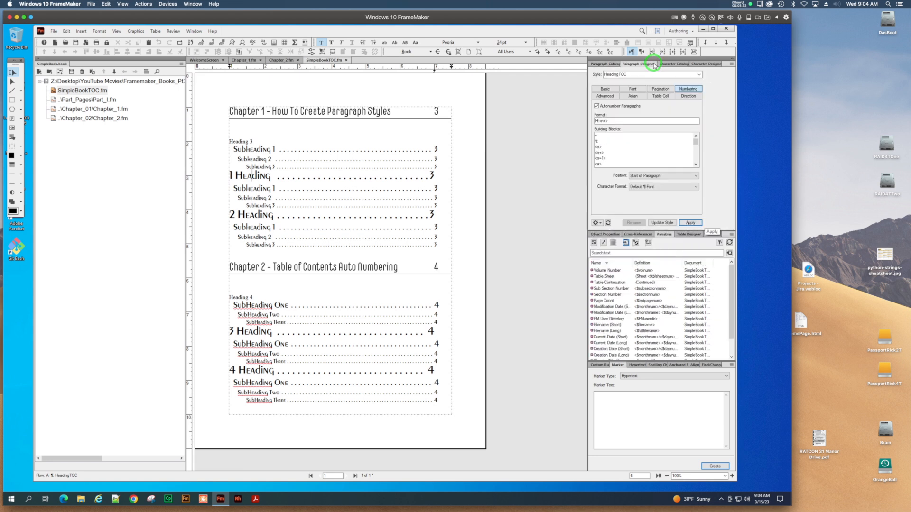
pyautogui.click(634, 89)
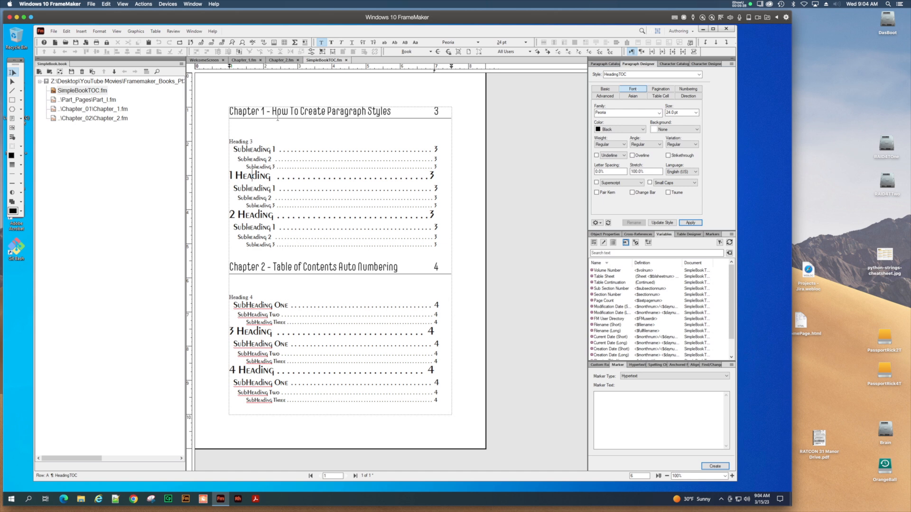
pyautogui.click(242, 143)
pyautogui.click(659, 112)
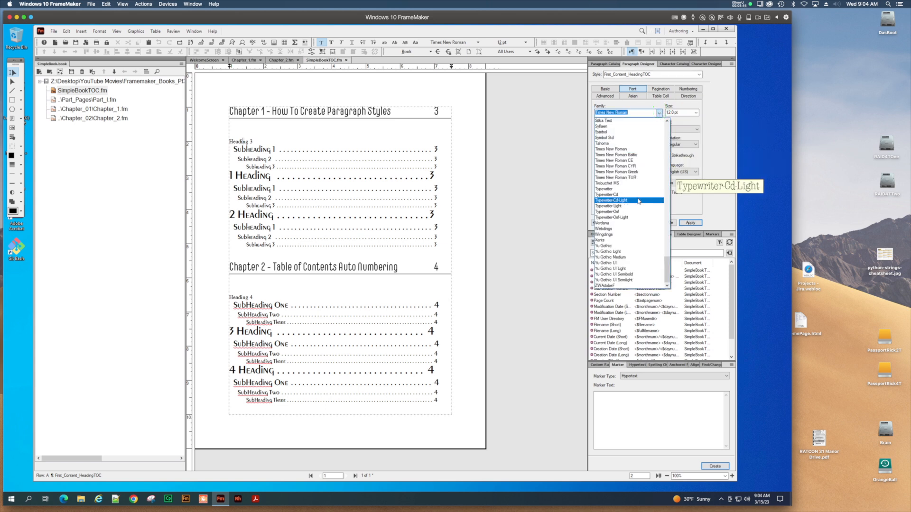
pyautogui.scroll(3, 638, 201)
pyautogui.scroll(7, 638, 201)
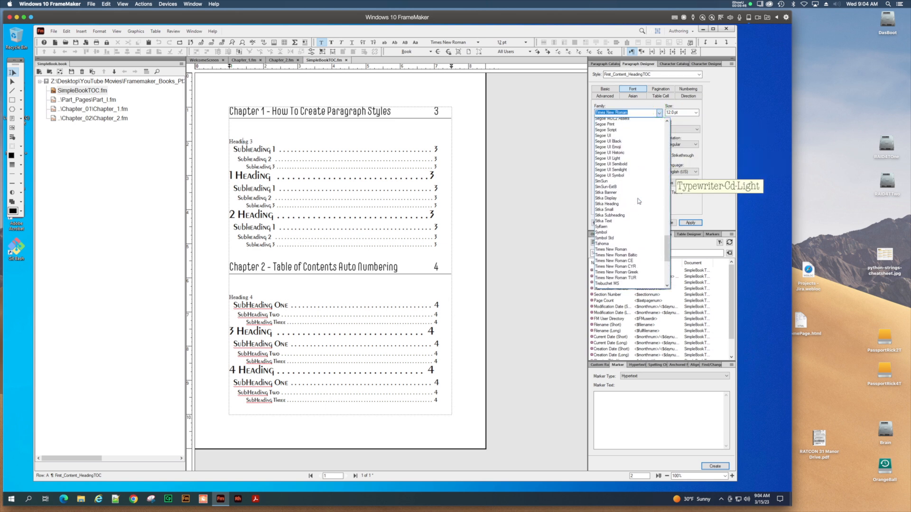
pyautogui.click(608, 149)
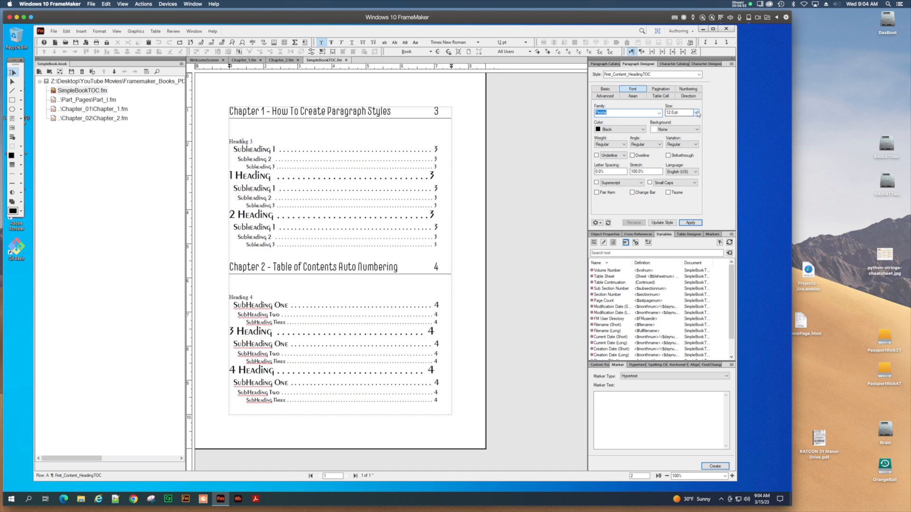
pyautogui.click(696, 113)
pyautogui.click(674, 160)
pyautogui.click(690, 222)
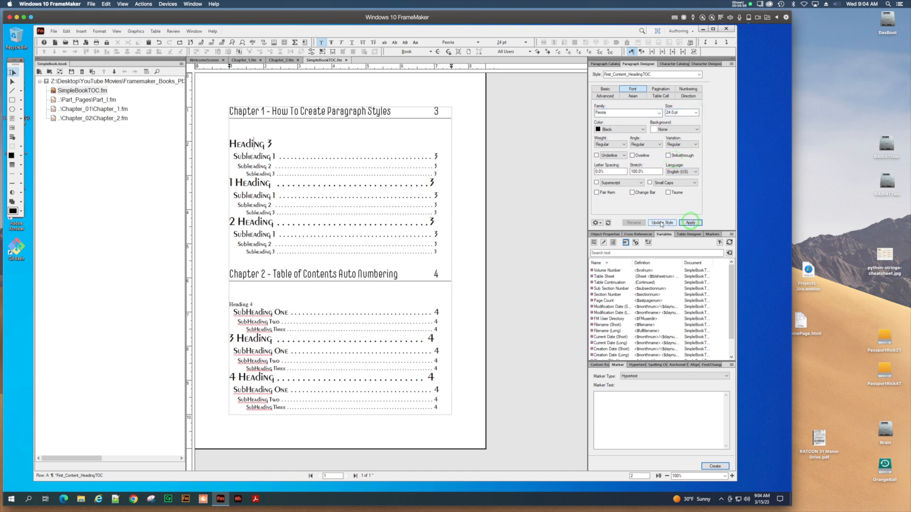
pyautogui.click(661, 222)
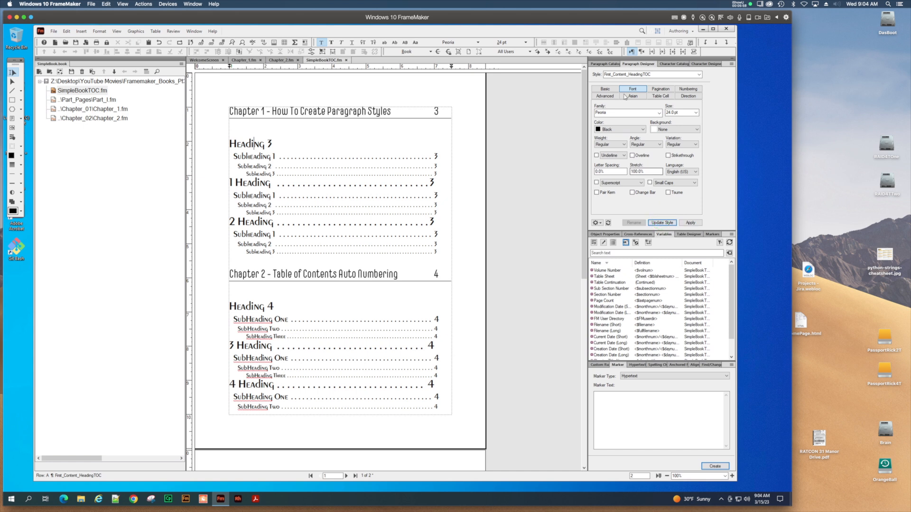
# Add a left-aligned tab stop at 6.0" with a dotted leader to First_Content_HeadingTOC and update the style
pyautogui.click(605, 90)
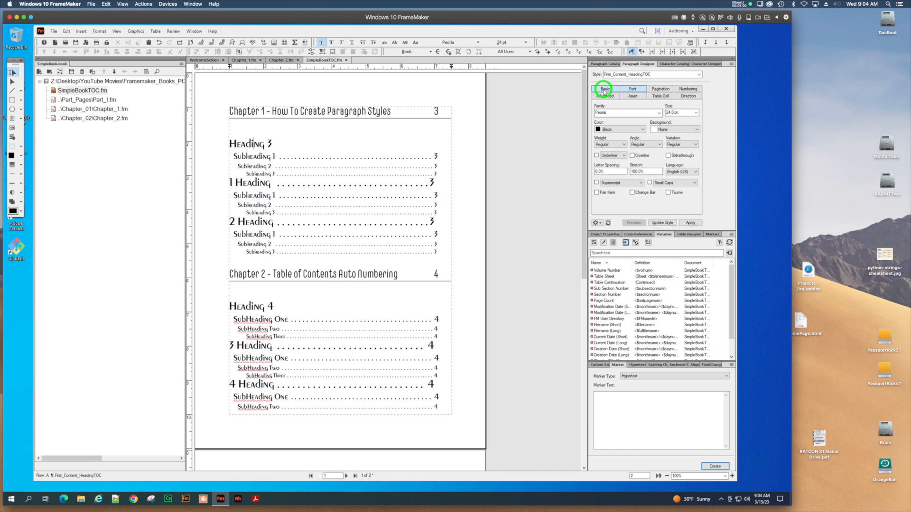
pyautogui.click(687, 202)
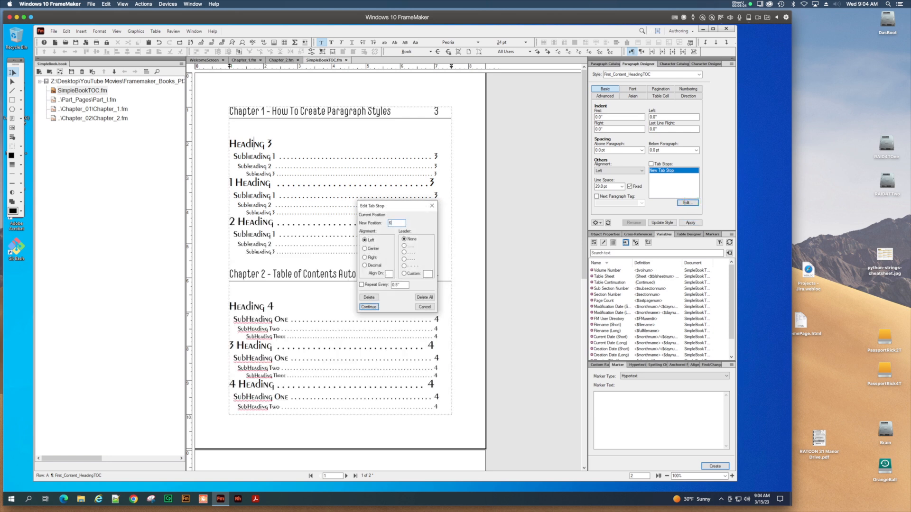
pyautogui.click(403, 252)
pyautogui.click(369, 307)
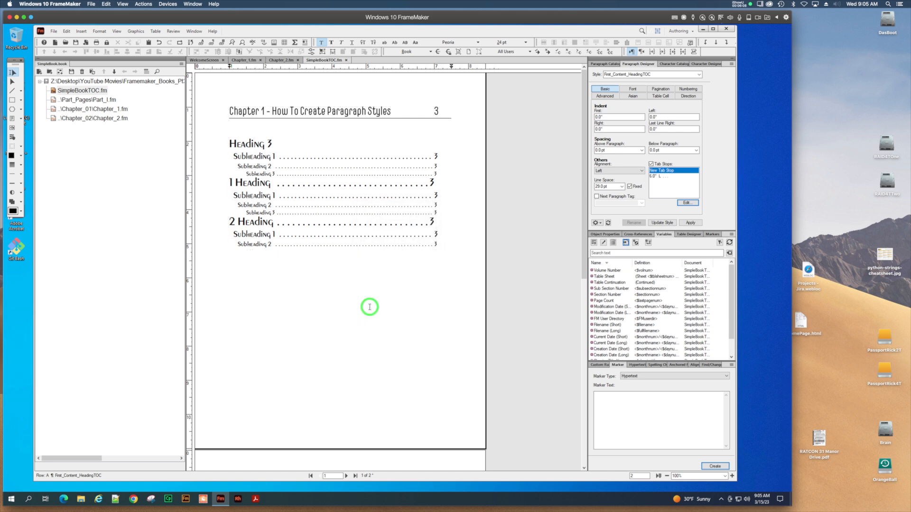
pyautogui.click(692, 222)
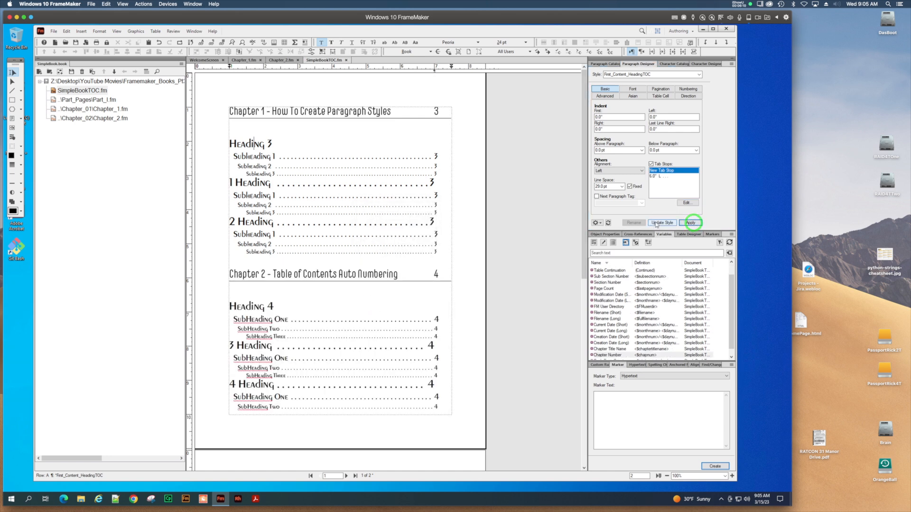
pyautogui.click(659, 223)
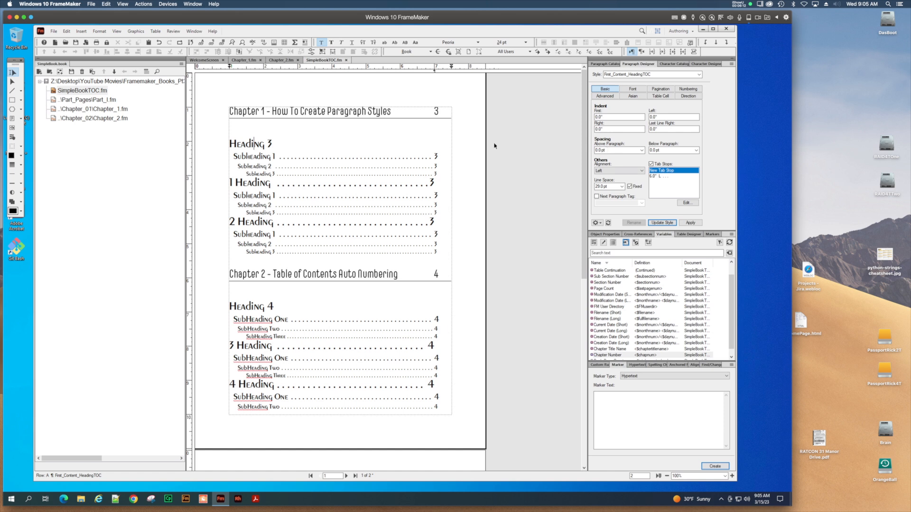
# Enable autonumbering for First_Content_HeadingTOC with the format H:<n=1> and update the style
pyautogui.click(261, 143)
pyautogui.click(689, 91)
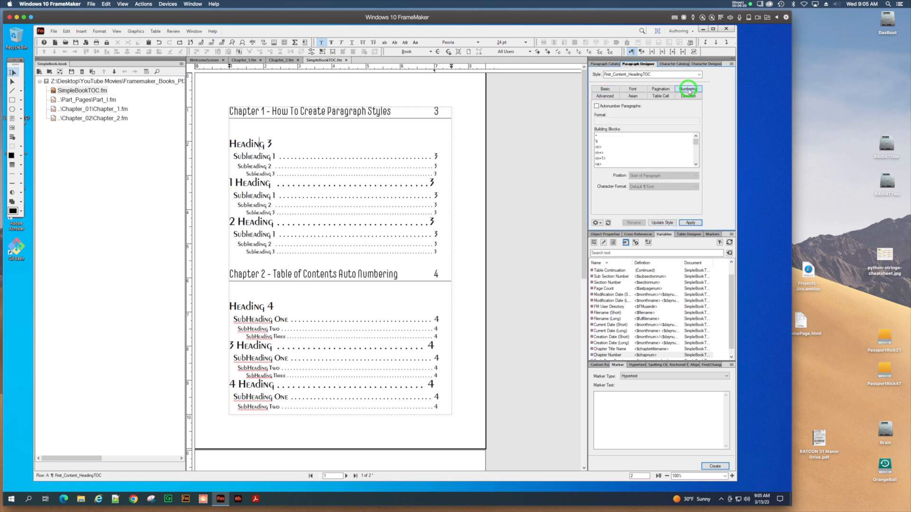
pyautogui.click(597, 106)
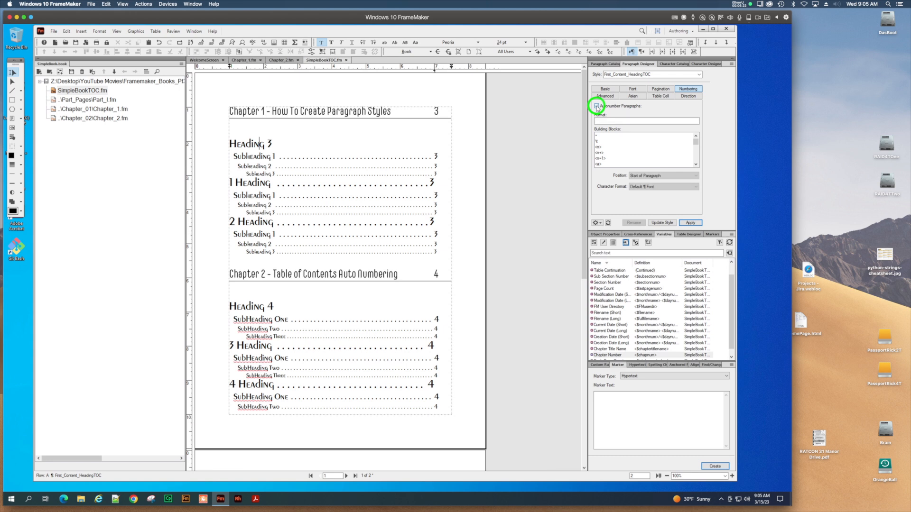
pyautogui.click(606, 120)
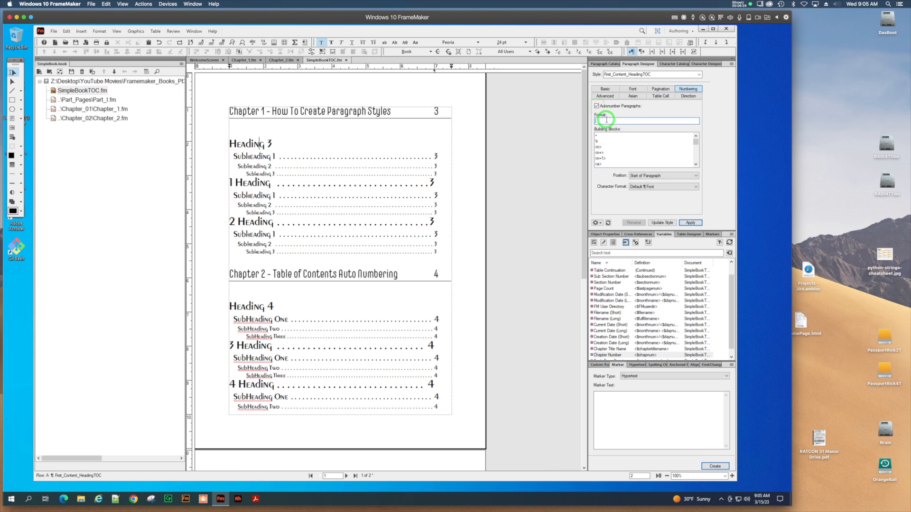
pyautogui.write('H:')
pyautogui.click(600, 158)
pyautogui.click(690, 223)
pyautogui.click(666, 223)
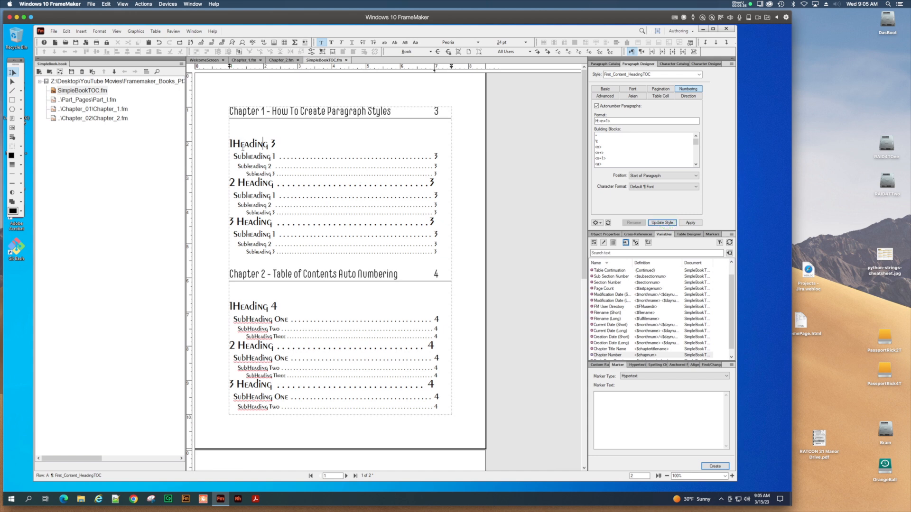
# Add a space after <n=1> in the First_Content_HeadingTOC numbering format and update the style
pyautogui.click(613, 121)
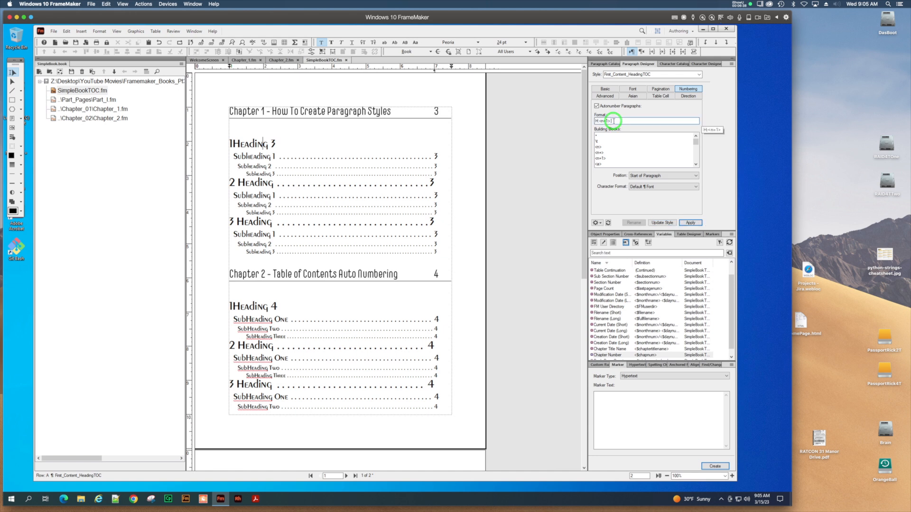
pyautogui.click(690, 223)
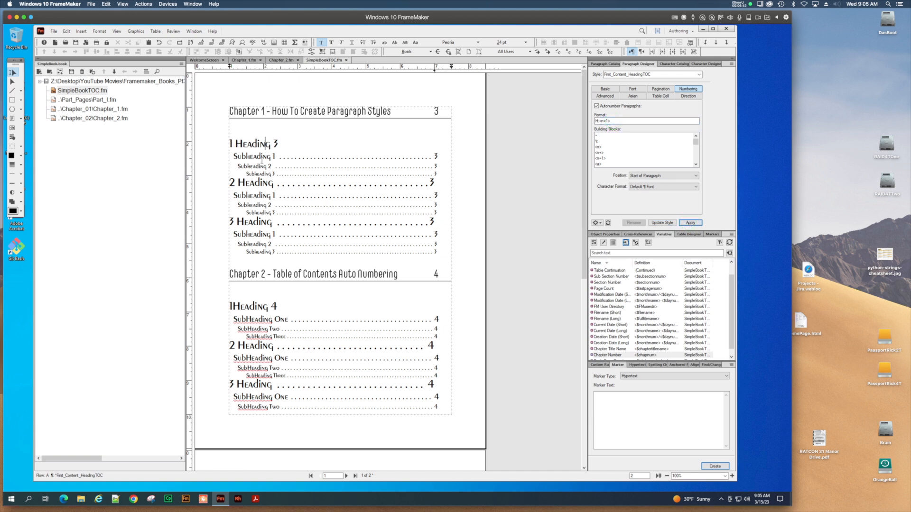
pyautogui.click(660, 223)
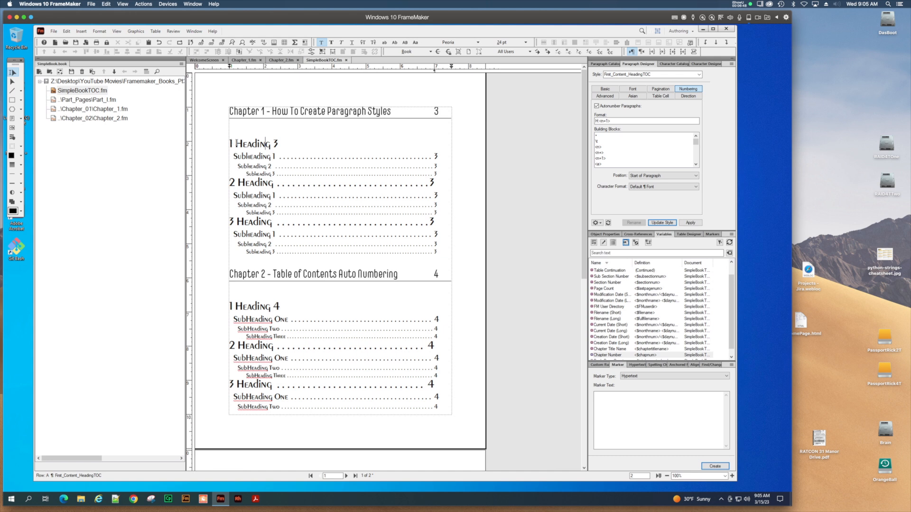
# Check the numbering of the heading entries under Chapter 1 and Chapter 2 in the table of contents
pyautogui.moveTo(233, 143); pyautogui.dragTo(283, 142)
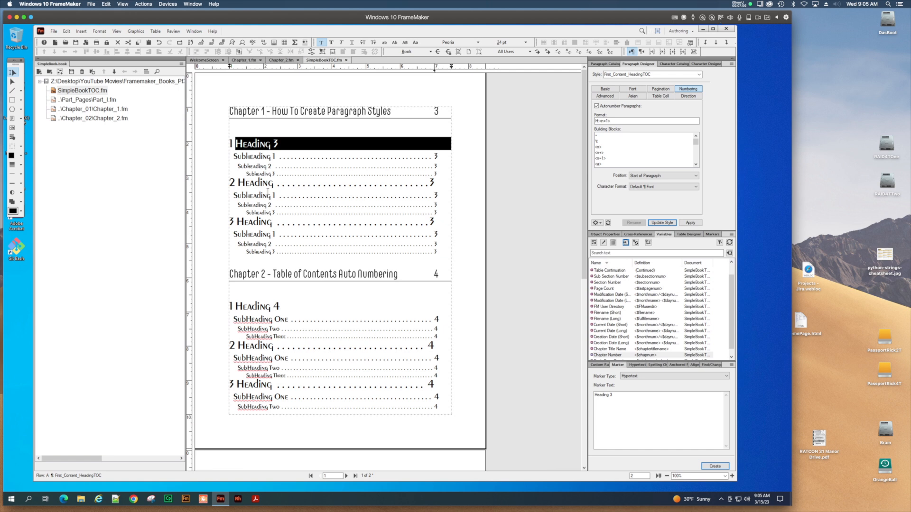
pyautogui.click(253, 146)
pyautogui.click(236, 182)
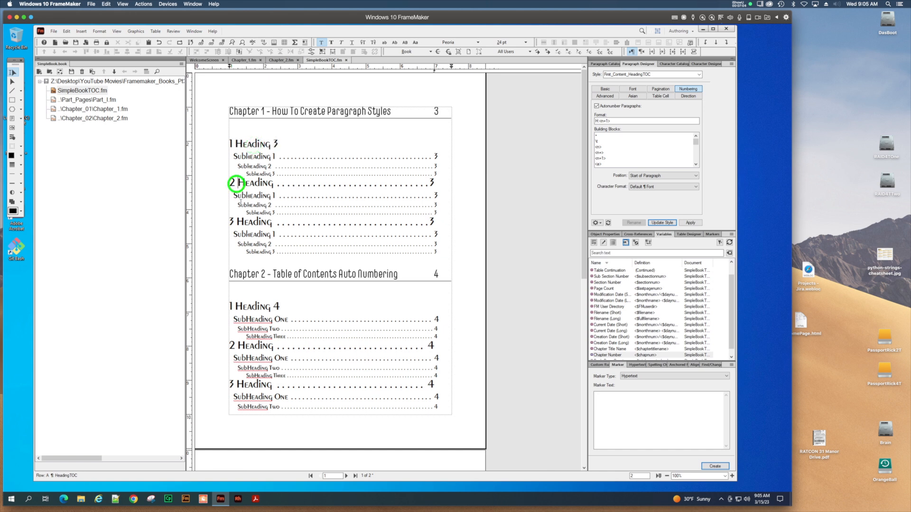
pyautogui.click(241, 221)
pyautogui.click(246, 307)
pyautogui.click(239, 345)
pyautogui.click(242, 384)
# On the TOC reference page, insert a tab before <$pagenum> in the First_Content_HeadingTOC line and save the file
pyautogui.click(116, 31)
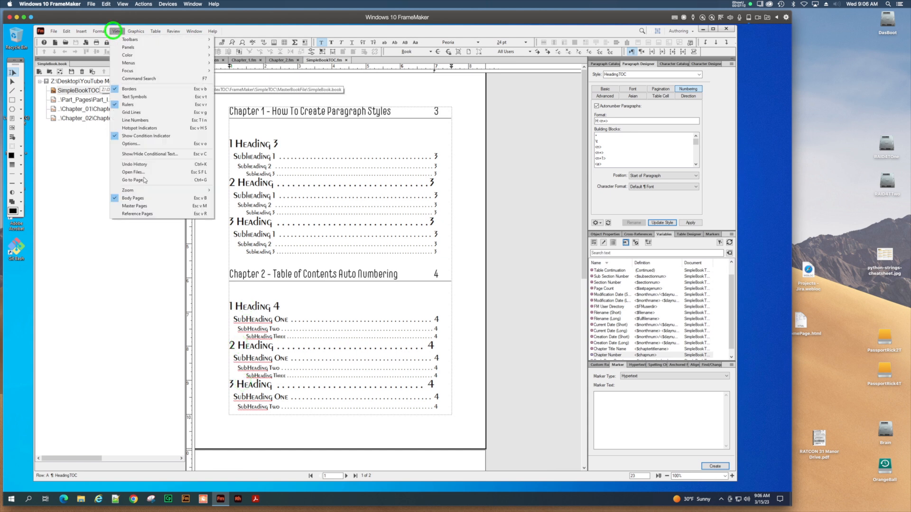
pyautogui.click(153, 214)
pyautogui.click(291, 134)
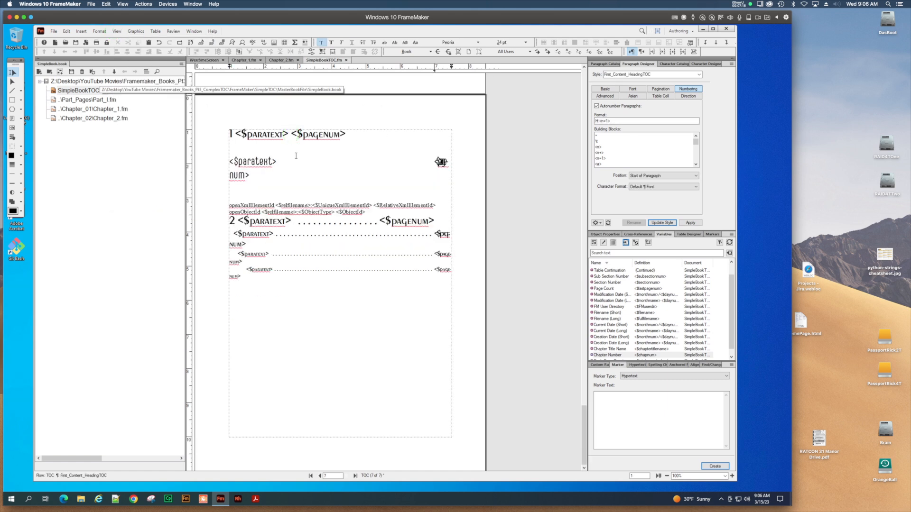
pyautogui.press('Tab')
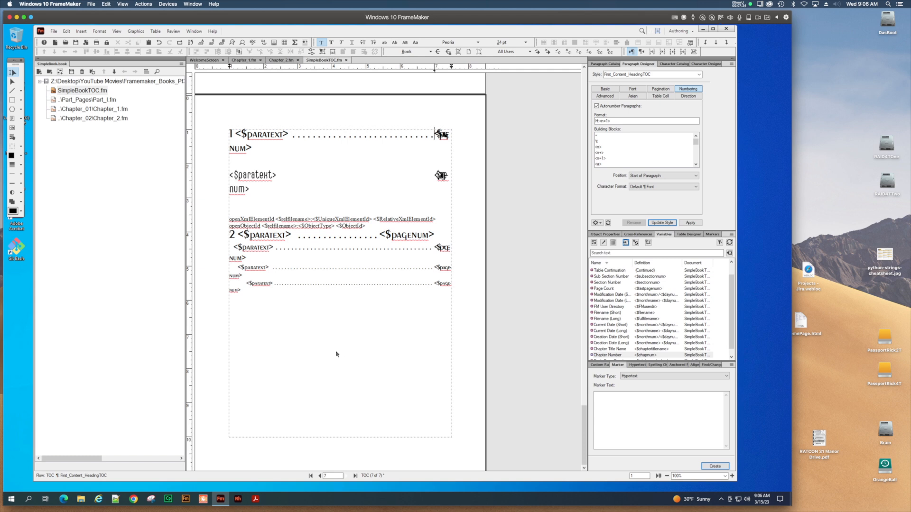
pyautogui.hotkey('ctrl', 's')
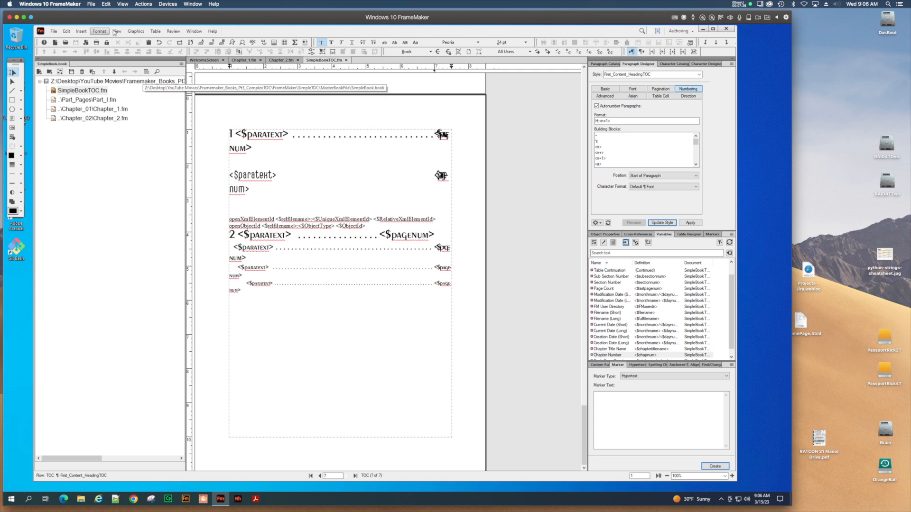
# Return to the body pages and update the book to regenerate the table of contents, checking the first headings' tab leaders
pyautogui.click(116, 31)
pyautogui.click(141, 199)
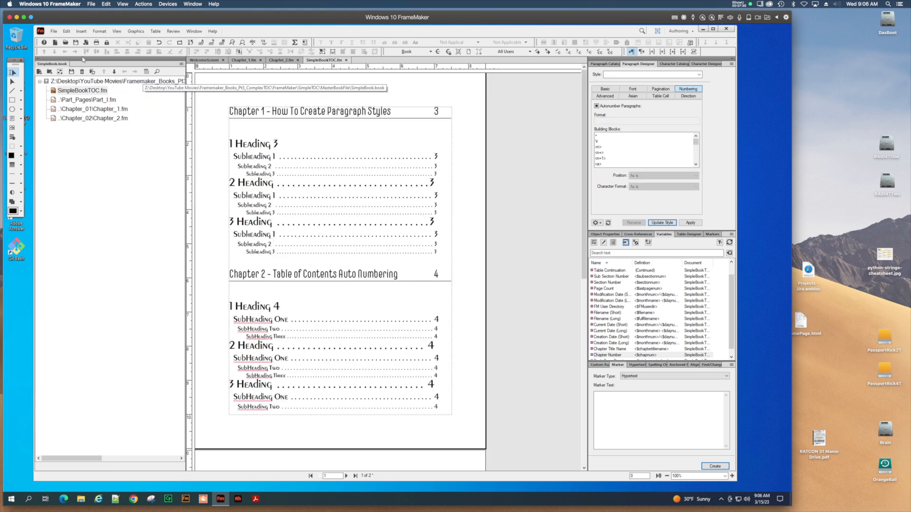
pyautogui.click(91, 72)
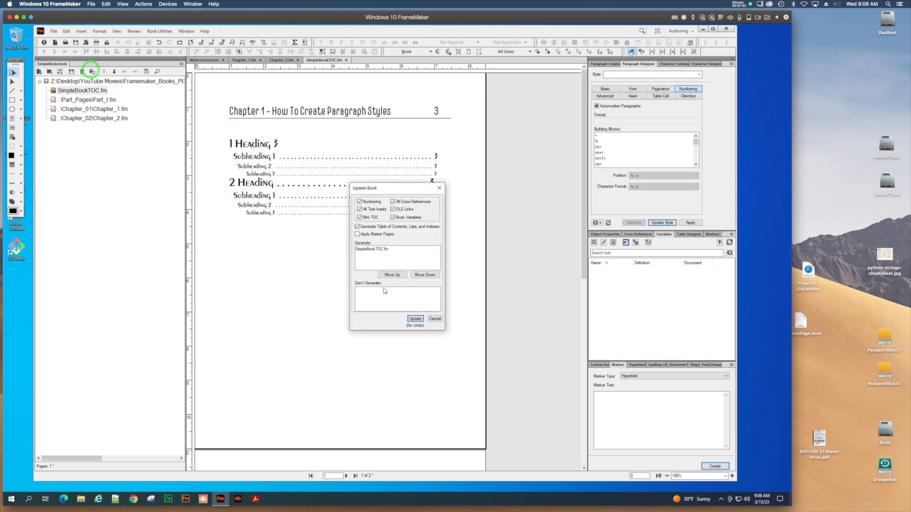
pyautogui.click(414, 319)
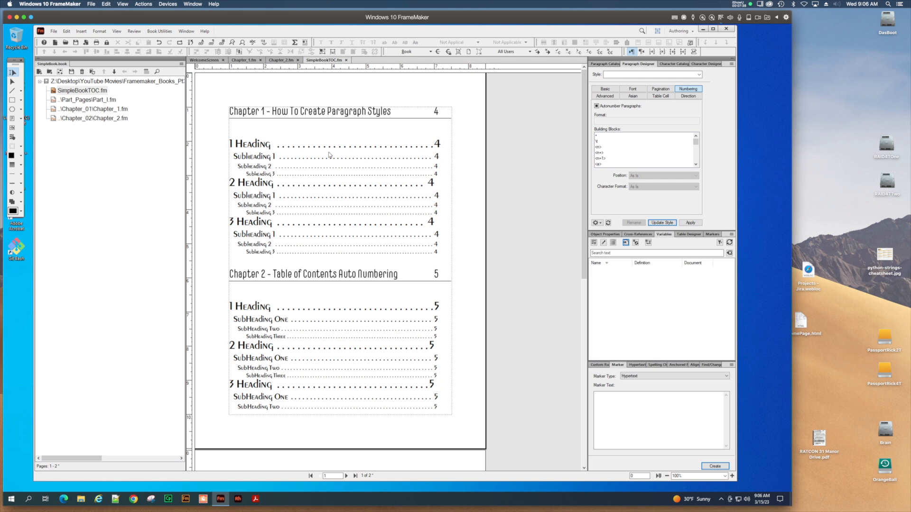
pyautogui.click(330, 154)
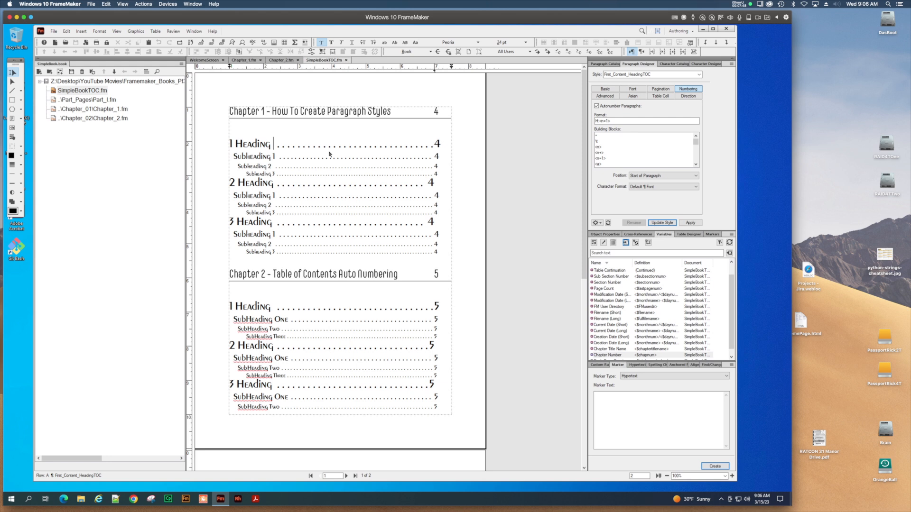
pyautogui.click(264, 144)
# In Chapter_1.fm, replace the first heading's text with "What A Cool Video"
pyautogui.click(244, 59)
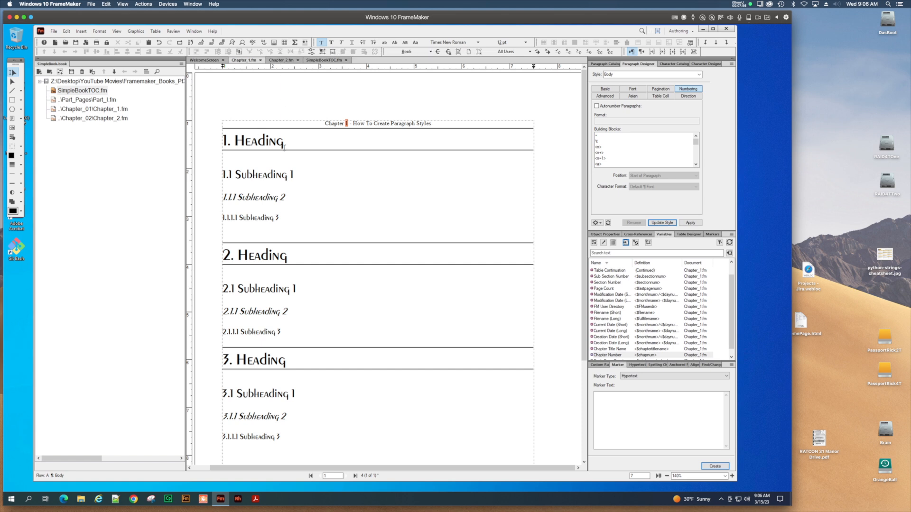
pyautogui.moveTo(283, 143); pyautogui.dragTo(235, 143)
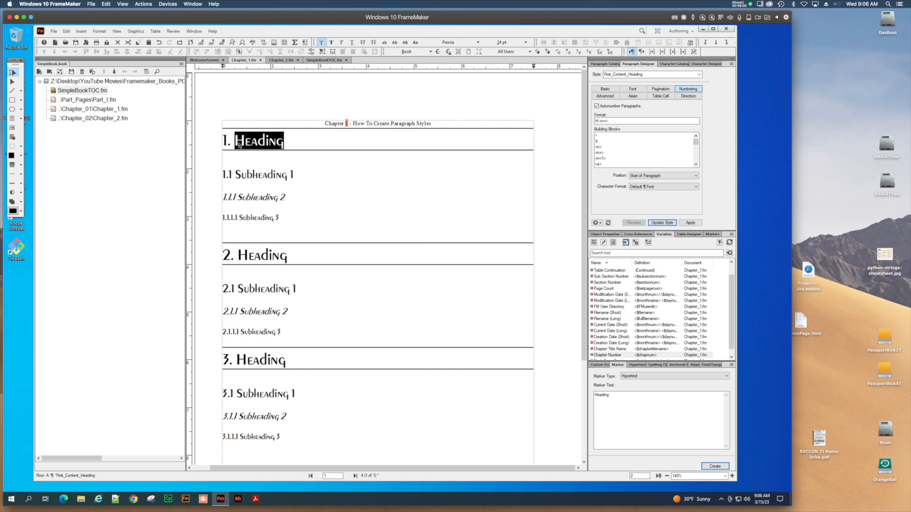
pyautogui.write('What A ')
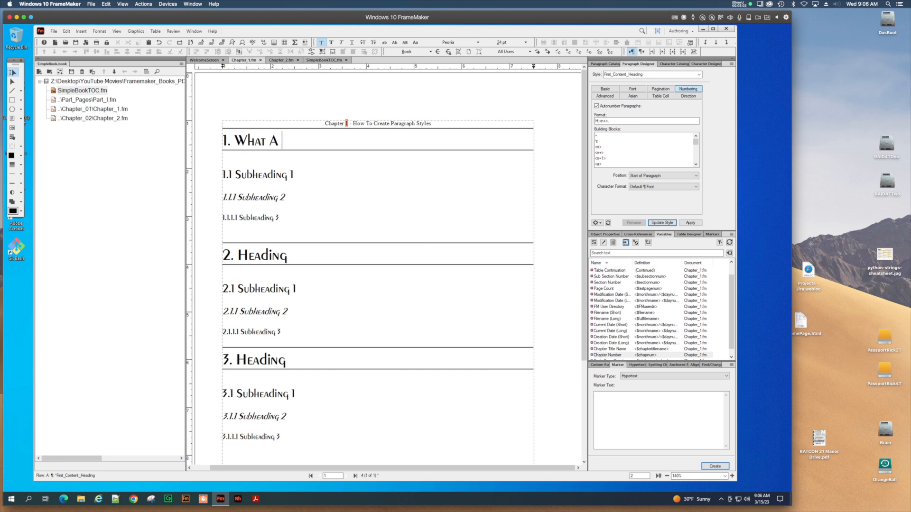
pyautogui.write('Cool Video')
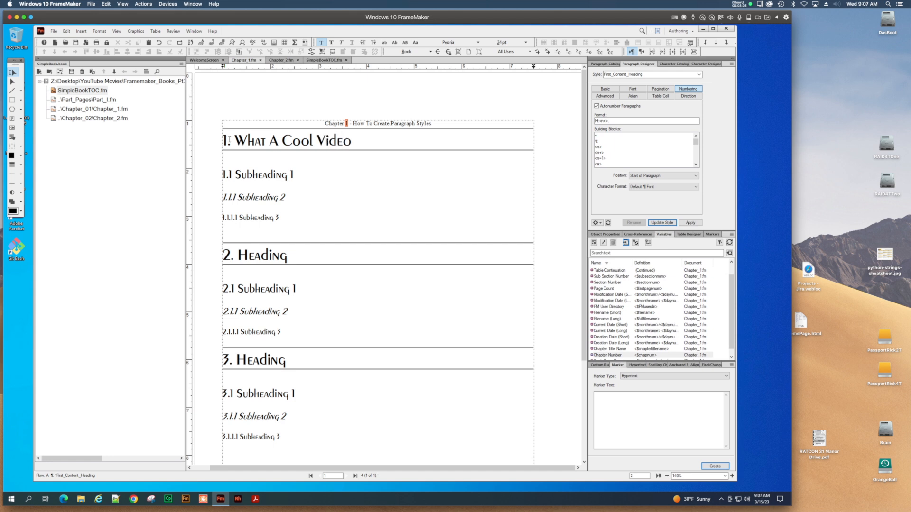
# Update the book so the table of contents picks up Chapter 1's renamed first heading
pyautogui.click(335, 61)
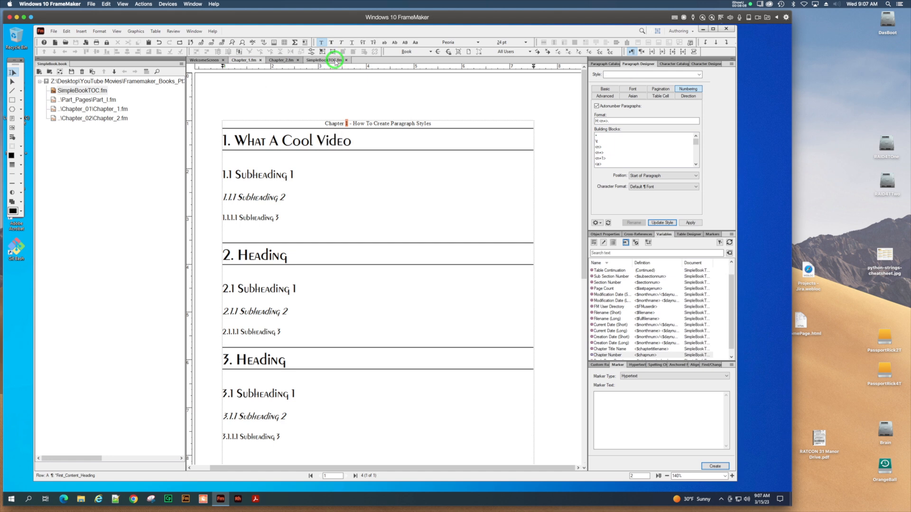
pyautogui.click(92, 71)
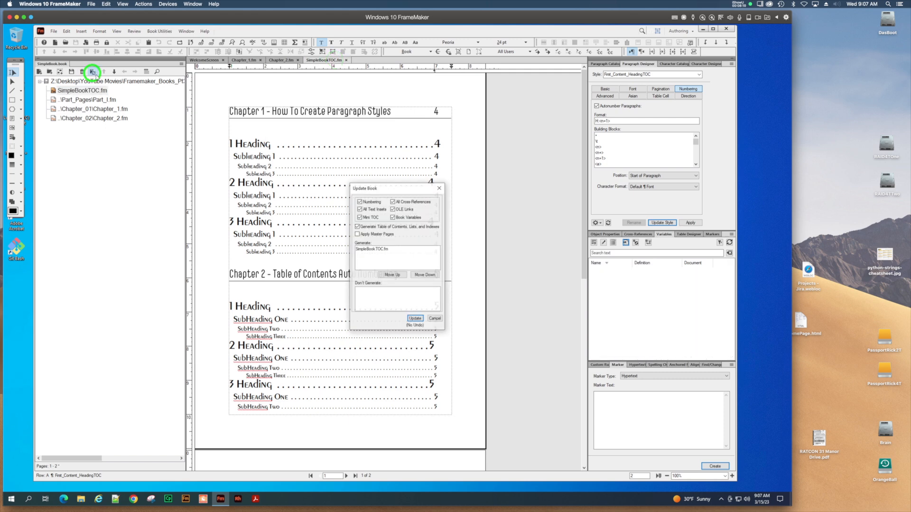
pyautogui.click(418, 319)
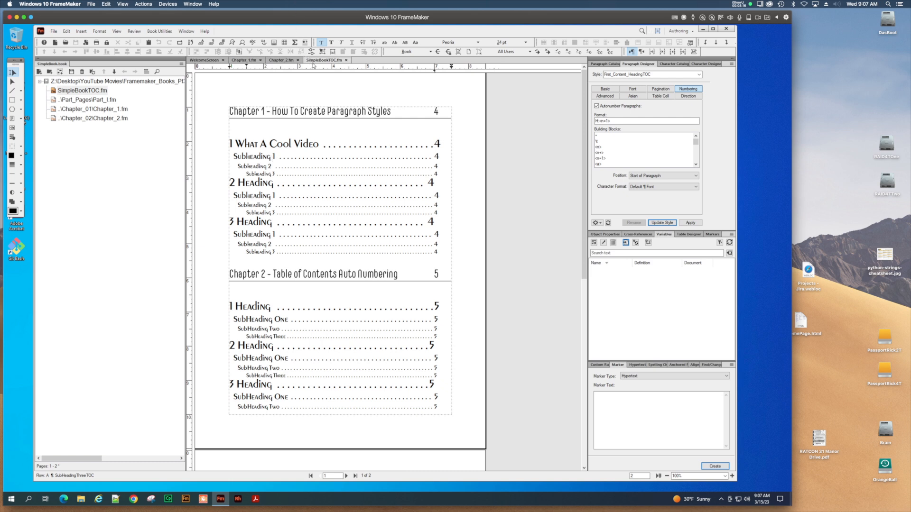
# Correct the first heading in Chapter_1.fm to read "Watch A Cool Video"
pyautogui.click(238, 60)
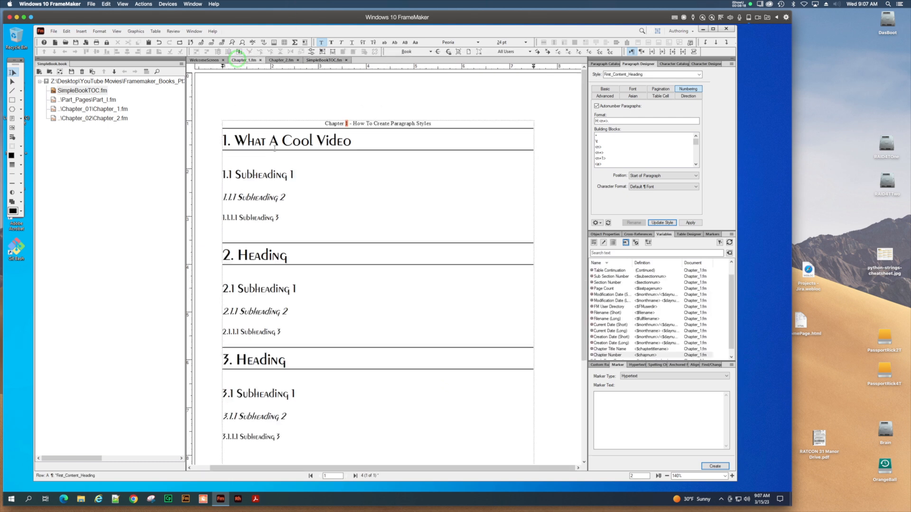
pyautogui.click(266, 142)
pyautogui.press('BackSpace')
pyautogui.press('BackSpace')
pyautogui.write('tc')
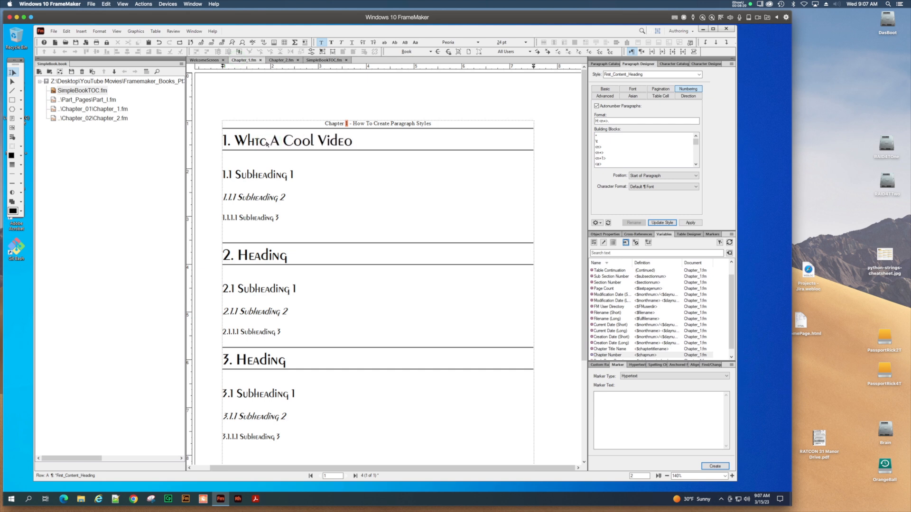
pyautogui.press('BackSpace')
pyautogui.press('BackSpace')
pyautogui.press('BackSpace')
pyautogui.write('atch')
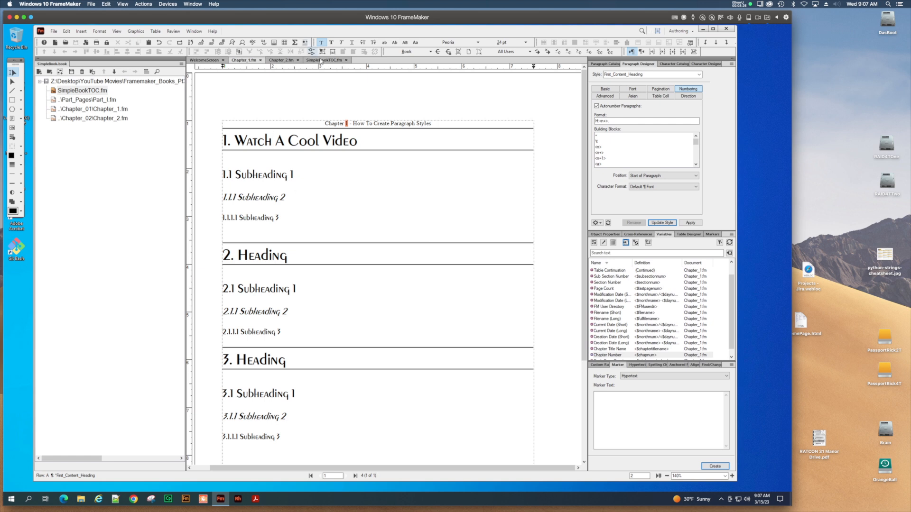
# Update the book again so SimpleBookTOC.fm shows the corrected heading wording
pyautogui.click(321, 61)
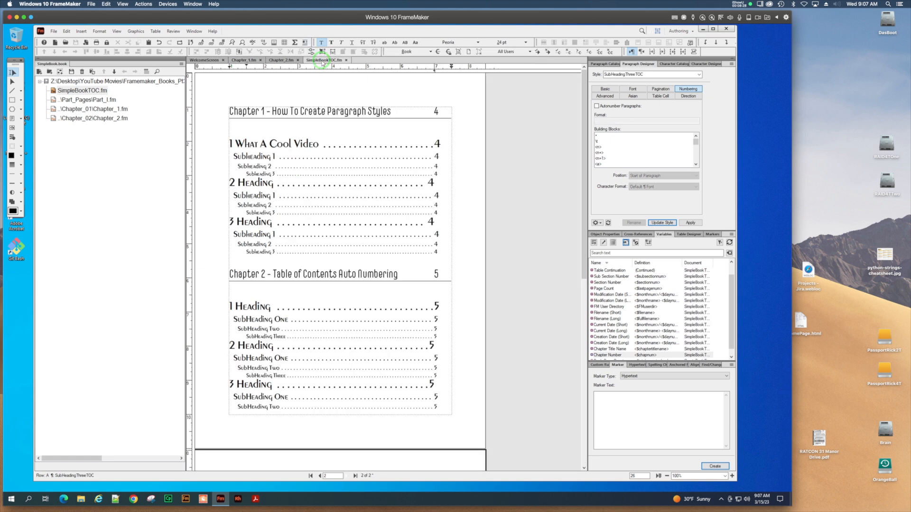
pyautogui.click(93, 71)
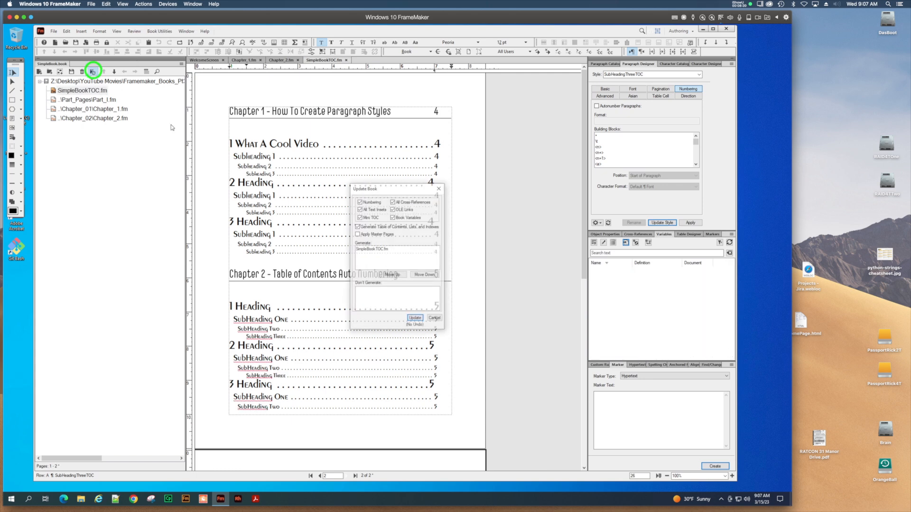
pyautogui.click(416, 317)
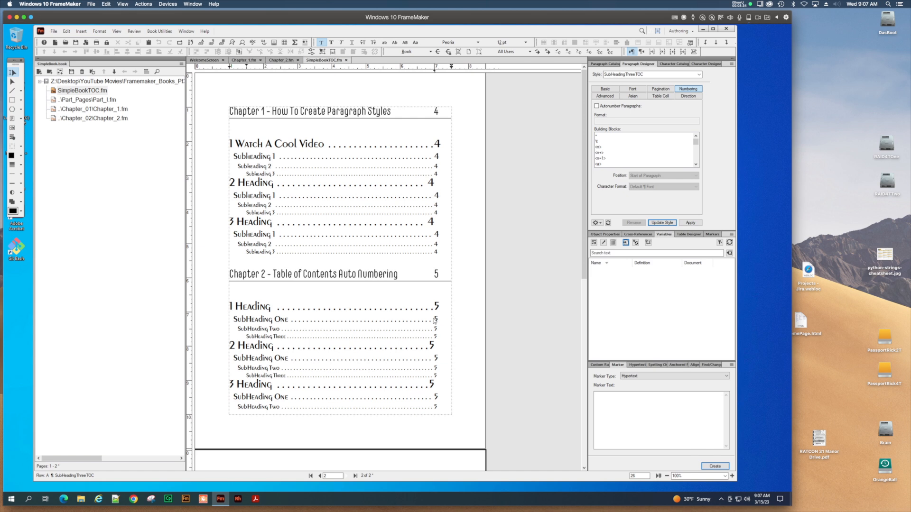
# Enable autonumbering for SubHeadingOneTOC with the format H:<n>.<n+> plus a trailing space, apply it and update the style
pyautogui.click(264, 158)
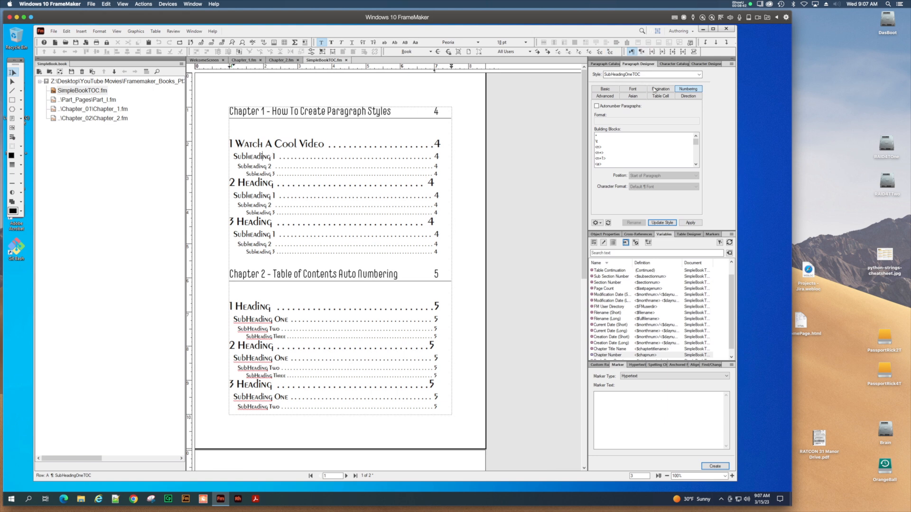
pyautogui.click(597, 107)
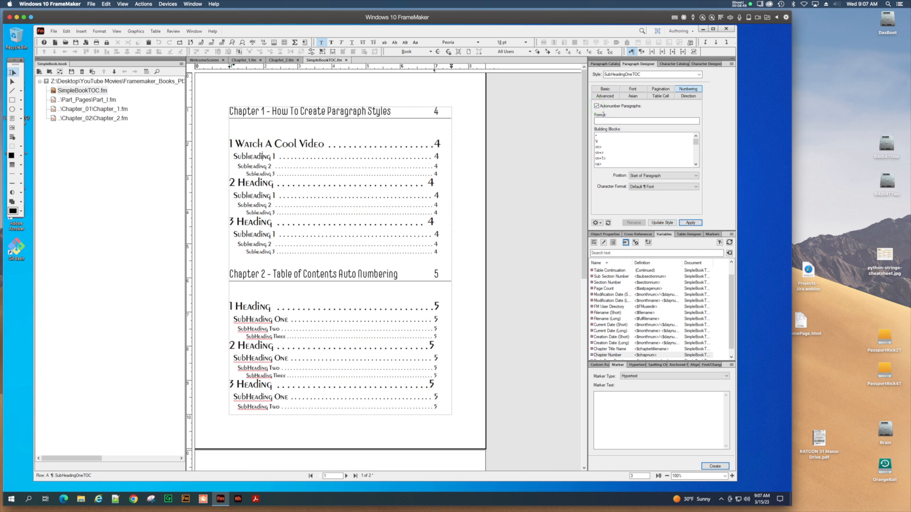
pyautogui.click(603, 122)
pyautogui.click(598, 153)
pyautogui.click(600, 147)
pyautogui.click(603, 153)
pyautogui.click(690, 223)
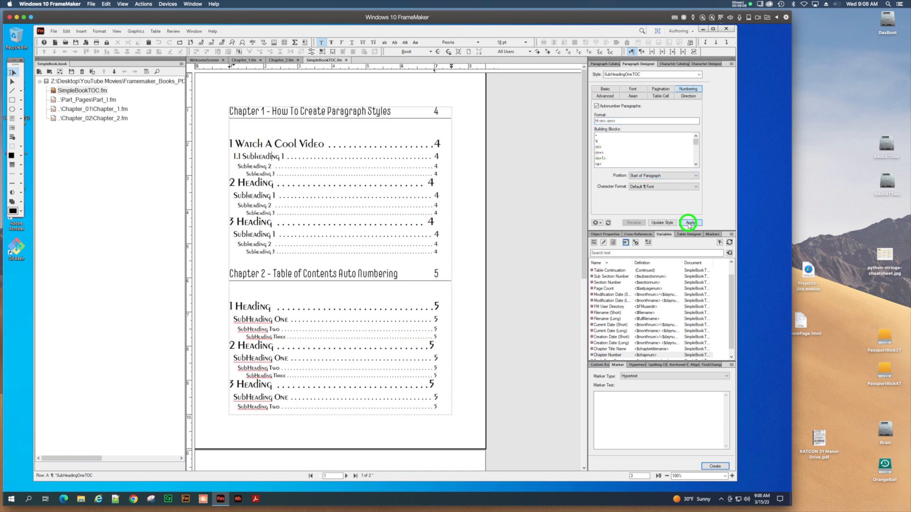
pyautogui.click(660, 223)
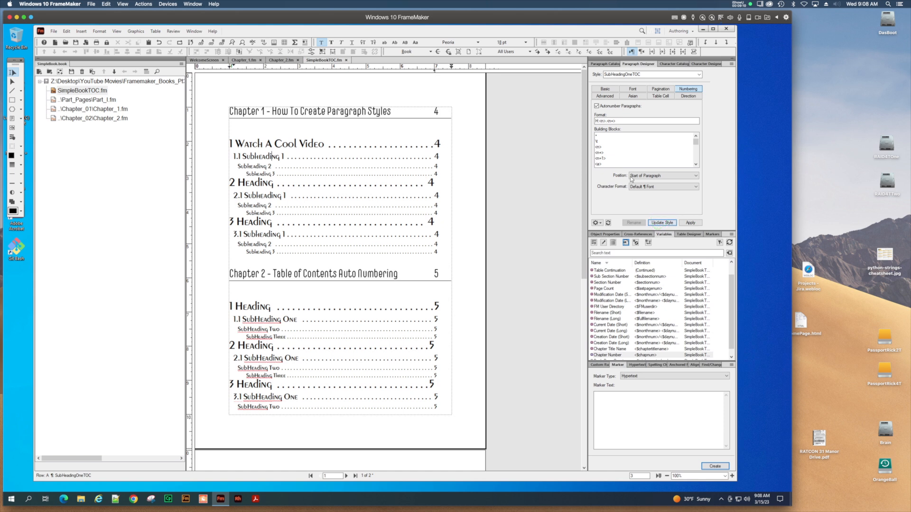
# Enable autonumbering for Chapter 1's first Subheading 2 entry with the format H:<n>.<n>.<n+> plus a trailing space, applied to that paragraph only
pyautogui.click(264, 167)
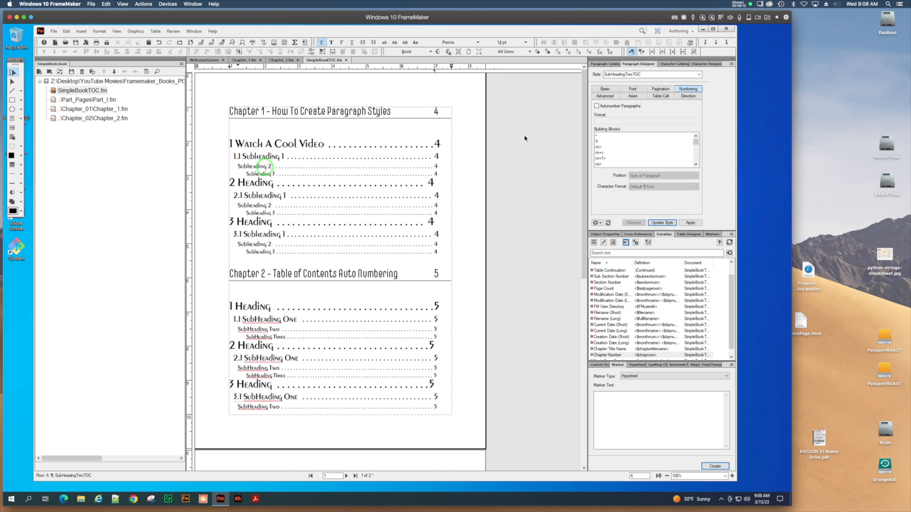
pyautogui.click(596, 105)
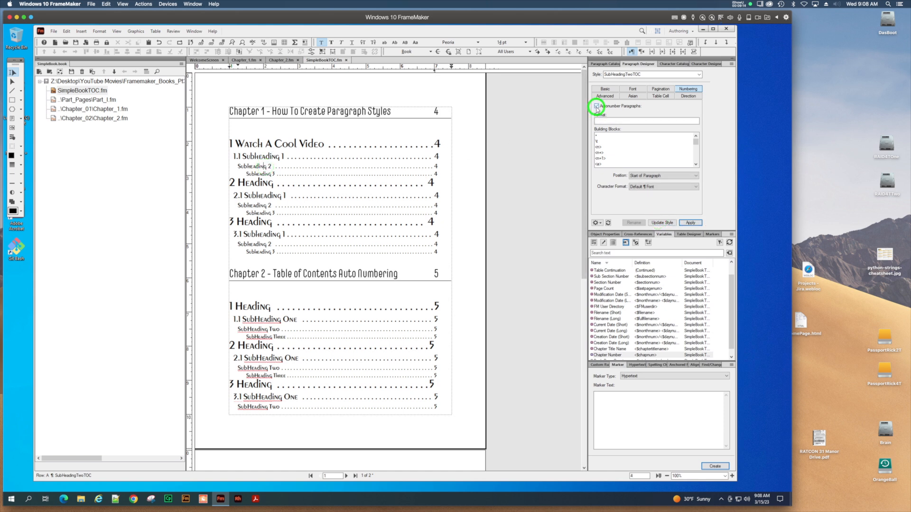
pyautogui.click(599, 120)
pyautogui.write('H:')
pyautogui.click(597, 147)
pyautogui.write('.')
pyautogui.click(597, 147)
pyautogui.write('.')
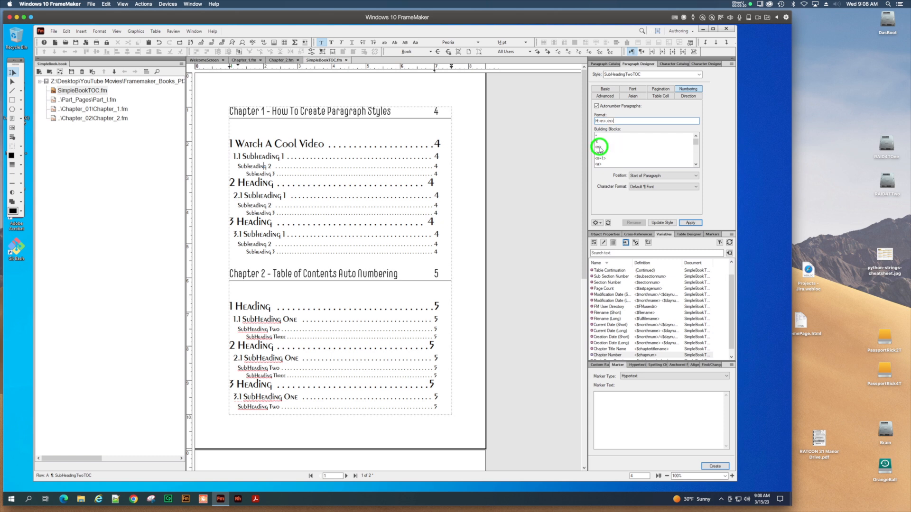
pyautogui.doubleClick(600, 153)
pyautogui.click(690, 223)
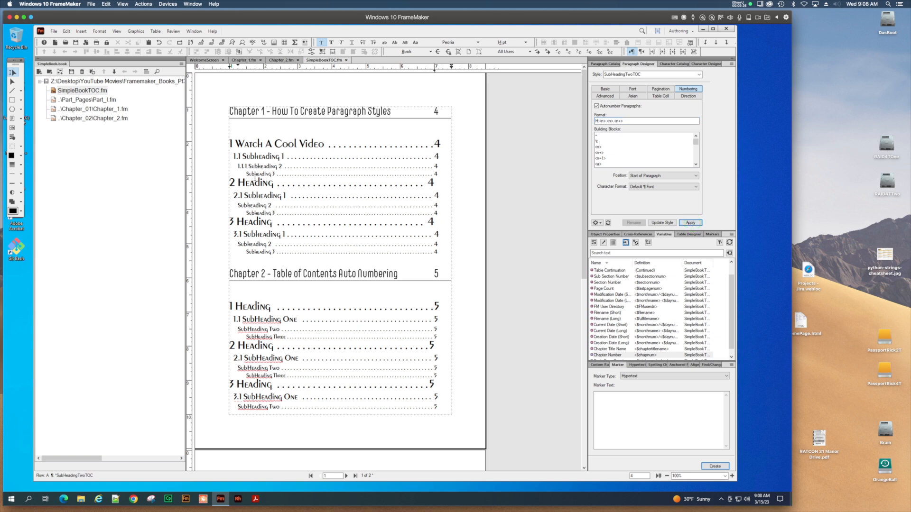
# Enable autonumbering for SubHeadingThreeTOC with the format H:<n>.<n>.<n>.<n+> plus a trailing space, apply it and update the style
pyautogui.click(255, 176)
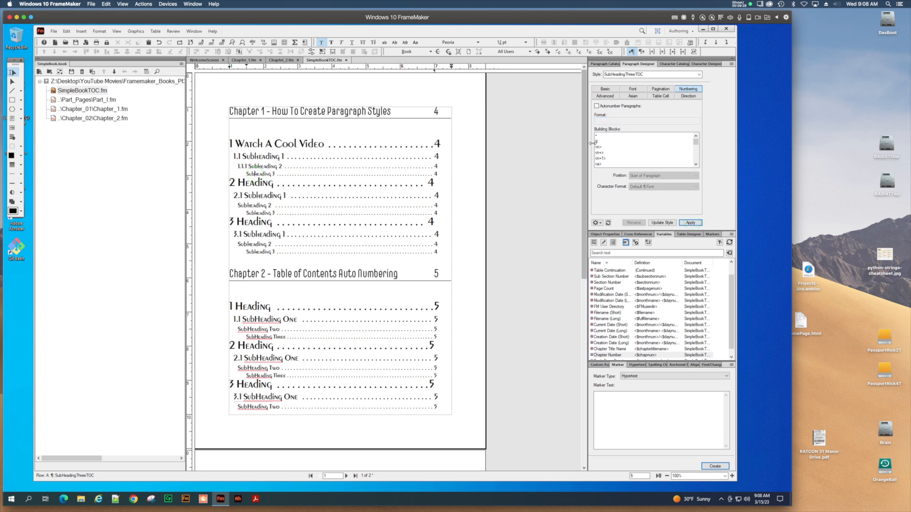
pyautogui.click(596, 106)
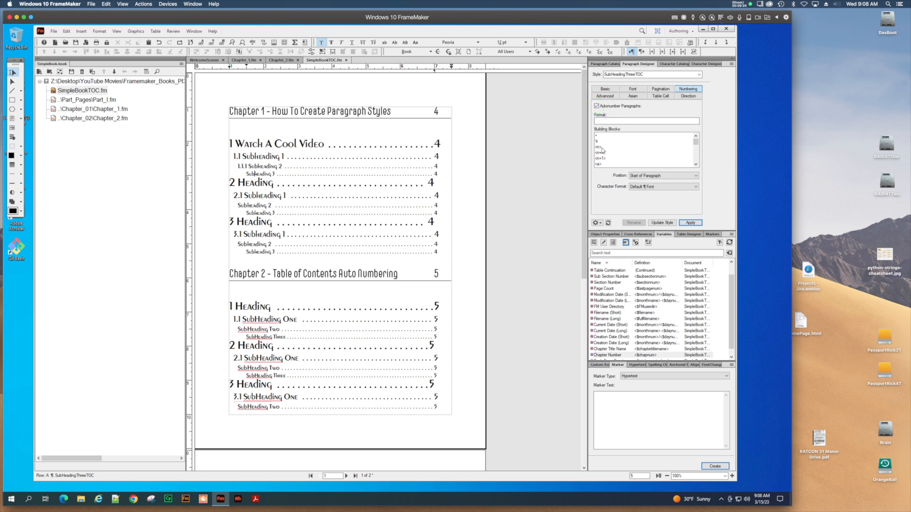
pyautogui.click(599, 122)
pyautogui.write('H:')
pyautogui.click(600, 147)
pyautogui.write('.')
pyautogui.click(599, 147)
pyautogui.write('.')
pyautogui.click(599, 148)
pyautogui.write('.')
pyautogui.click(599, 152)
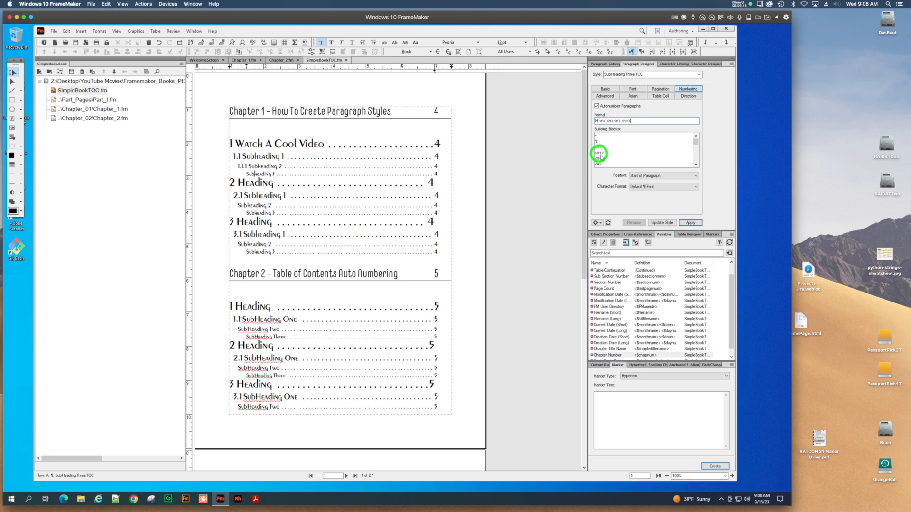
pyautogui.click(692, 223)
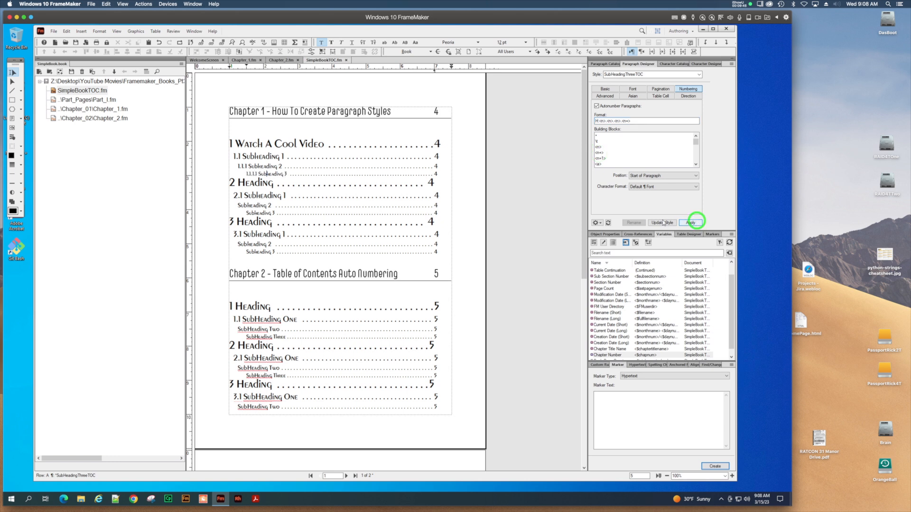
pyautogui.click(662, 223)
pyautogui.scroll(-3, 313, 243)
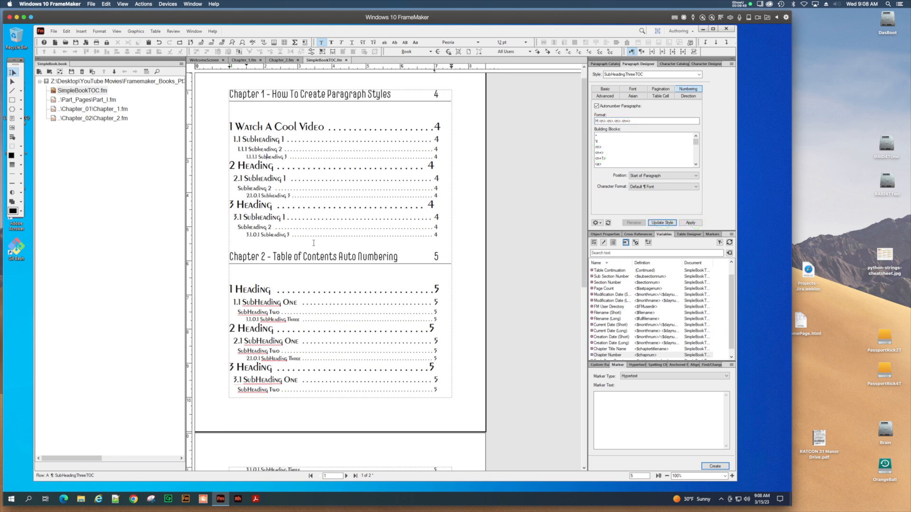
pyautogui.scroll(4, 313, 242)
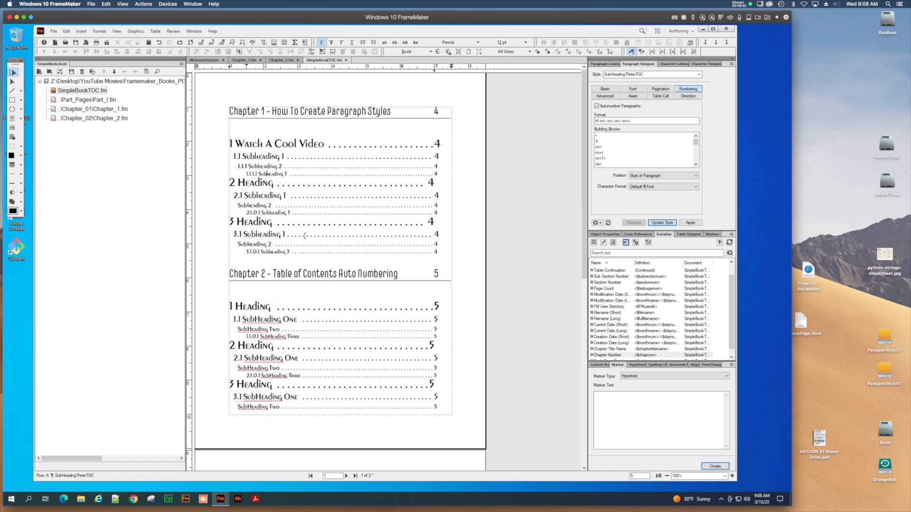
# Update the book to regenerate the table of contents and check the numbering of the subheading entries
pyautogui.click(267, 167)
pyautogui.click(93, 72)
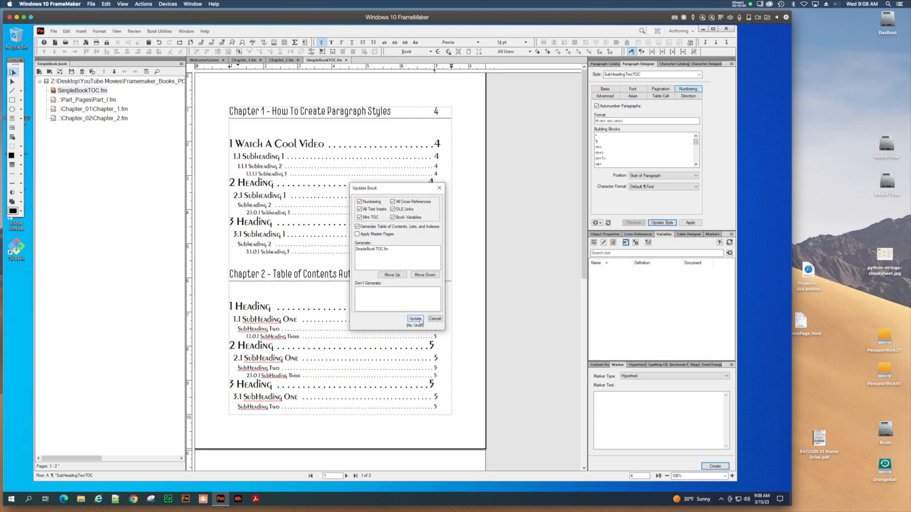
pyautogui.click(418, 318)
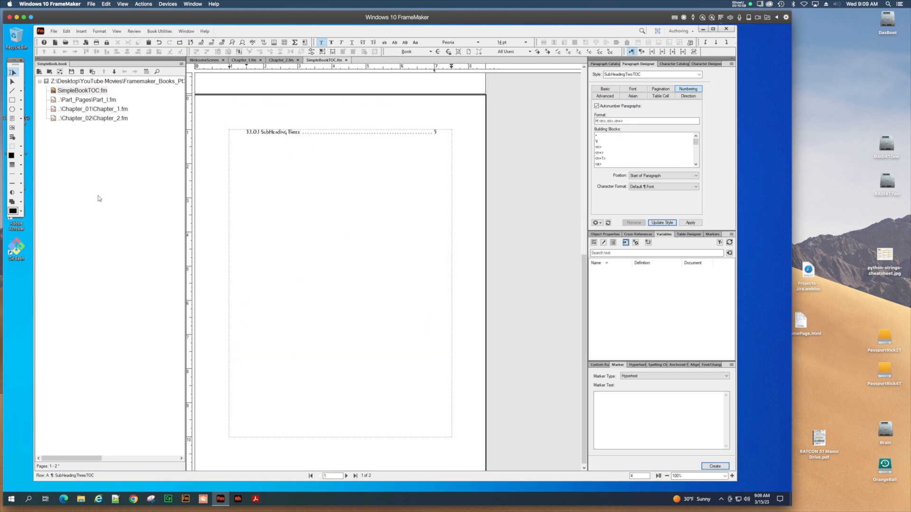
pyautogui.scroll(5, 313, 212)
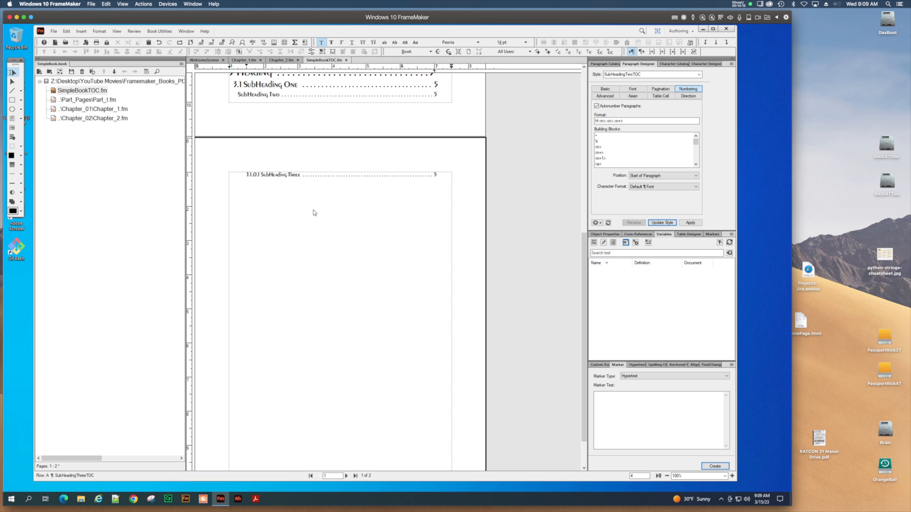
pyautogui.scroll(3, 313, 212)
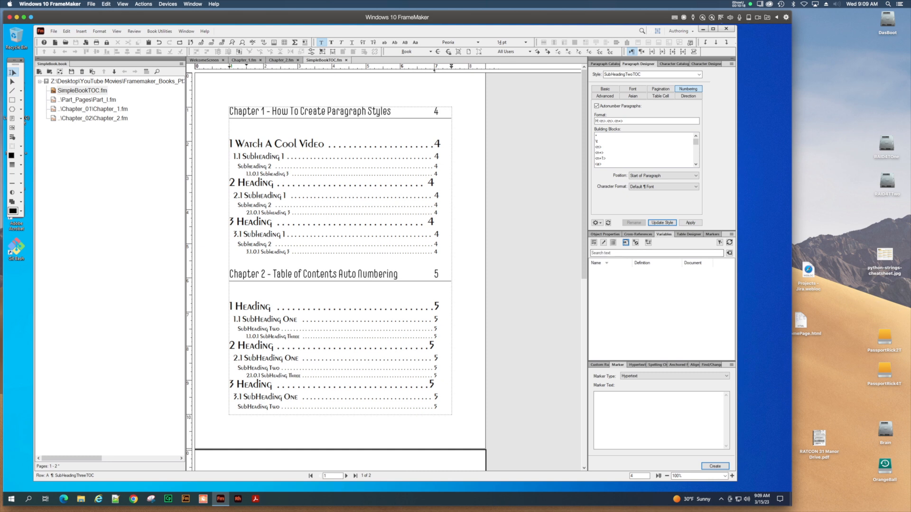
# In Finder, create a folder named Chapter_03 inside FrameMaker/SimpleTOC of the Framemaker_Books_Pt3_ComplexTOC folder, then put the Finder window aside
pyautogui.moveTo(910, 182); pyautogui.dragTo(511, 121)
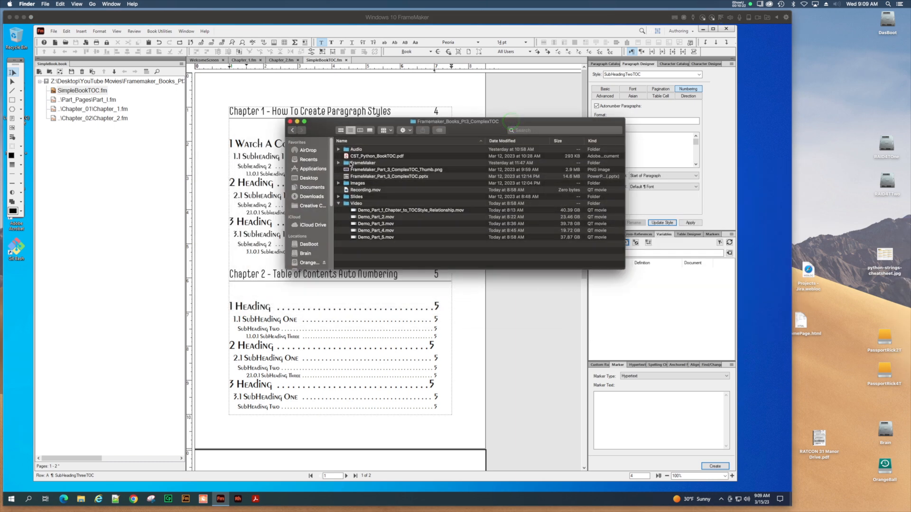
pyautogui.doubleClick(349, 163)
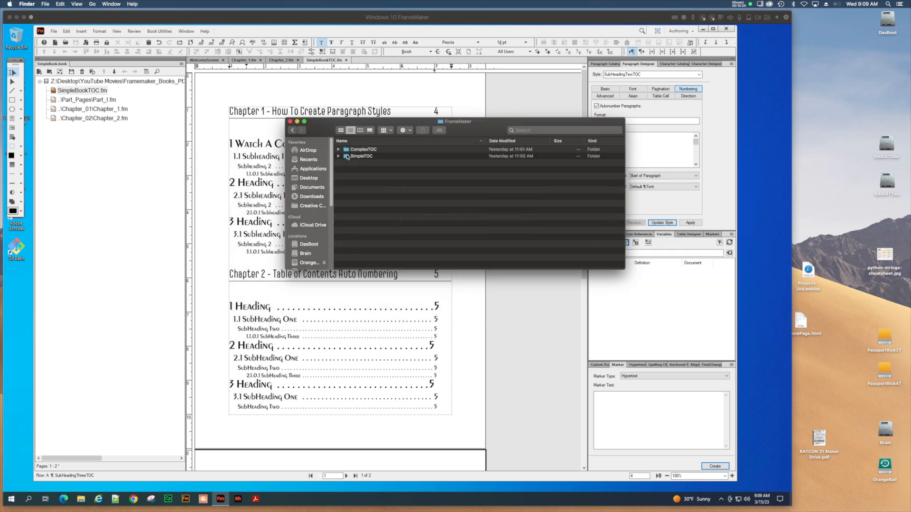
pyautogui.doubleClick(351, 156)
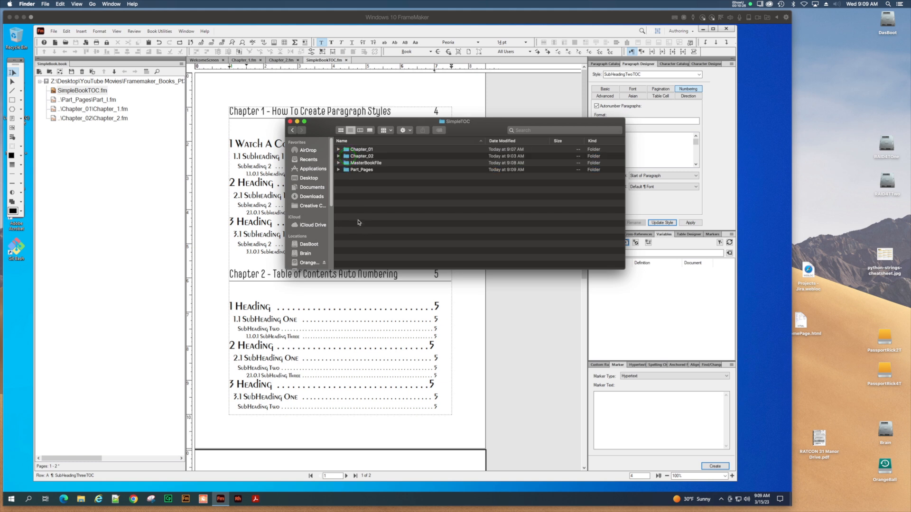
pyautogui.rightClick(352, 246)
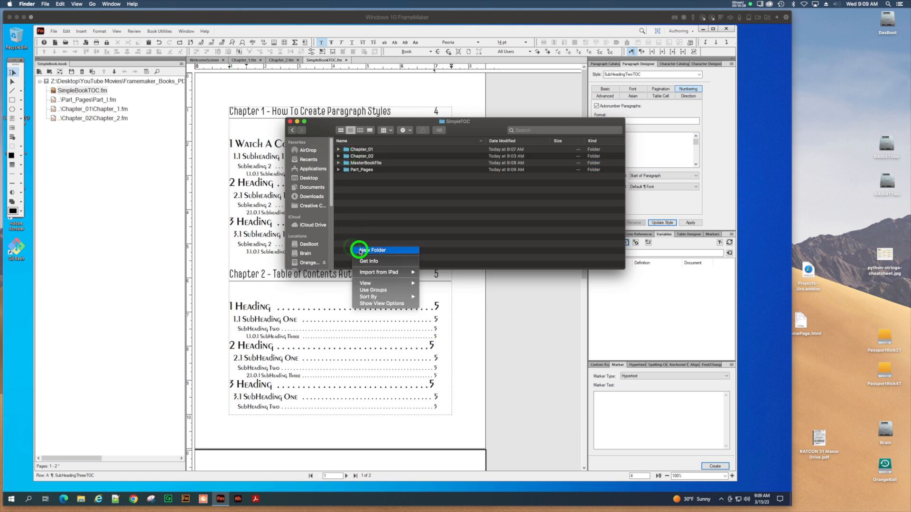
pyautogui.click(359, 251)
pyautogui.write('Chapter_03')
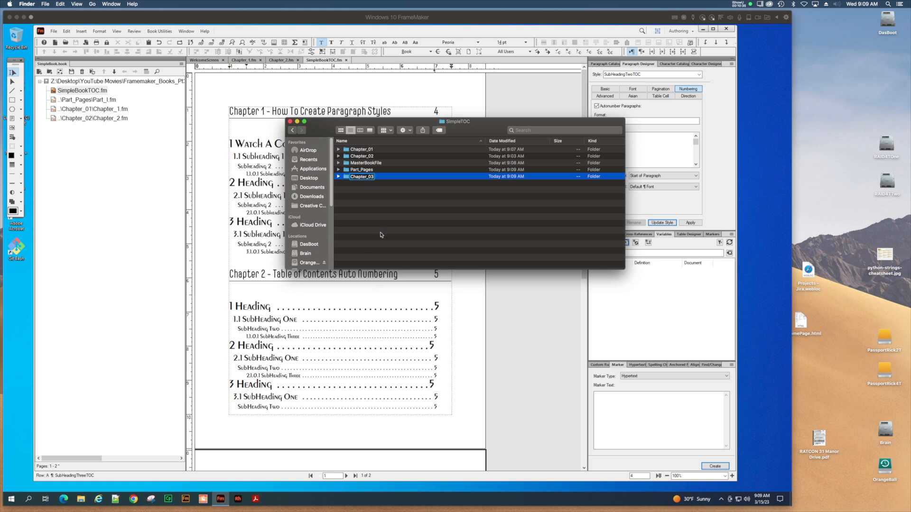
pyautogui.click(380, 231)
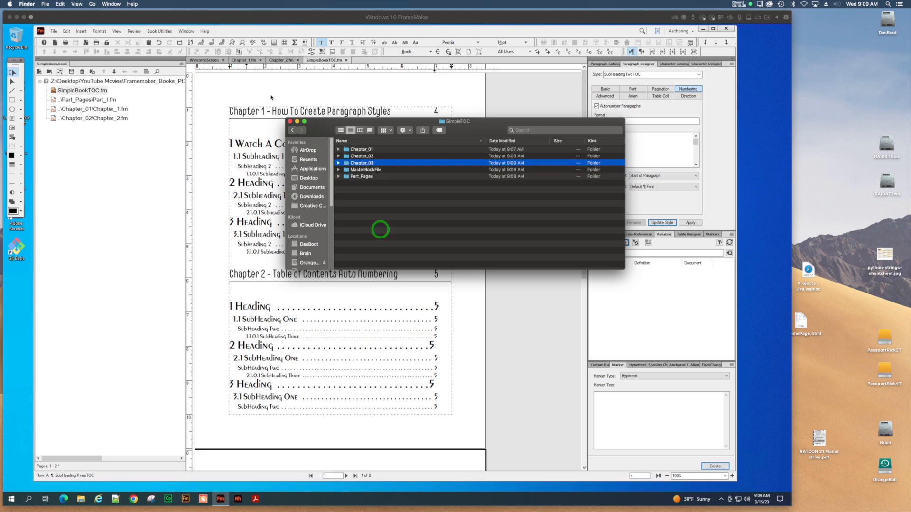
pyautogui.moveTo(374, 132); pyautogui.dragTo(910, 179)
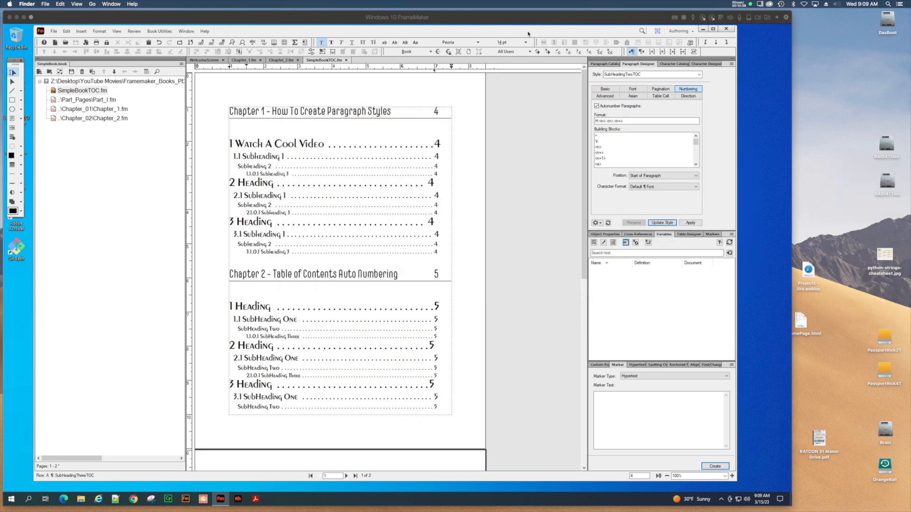
# Switch back to FrameMaker and create a new blank portrait document
pyautogui.click(345, 19)
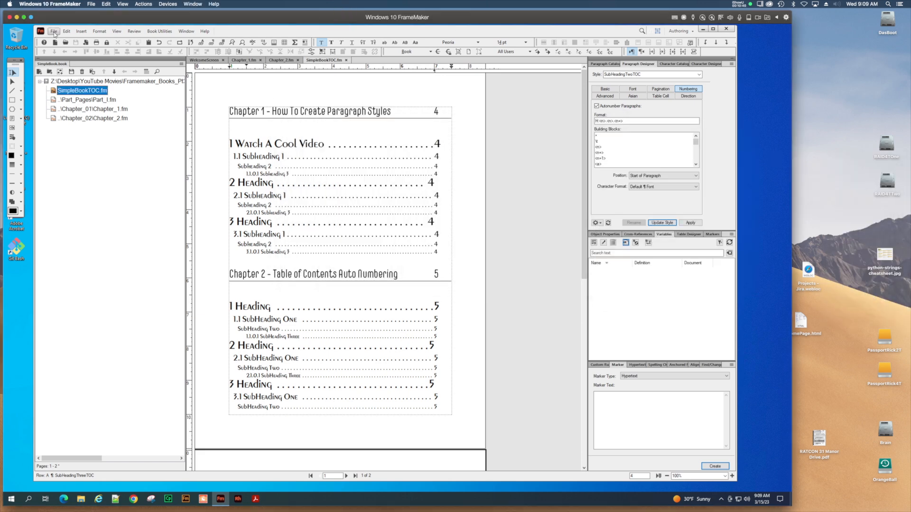
pyautogui.click(54, 31)
pyautogui.moveTo(65, 41)
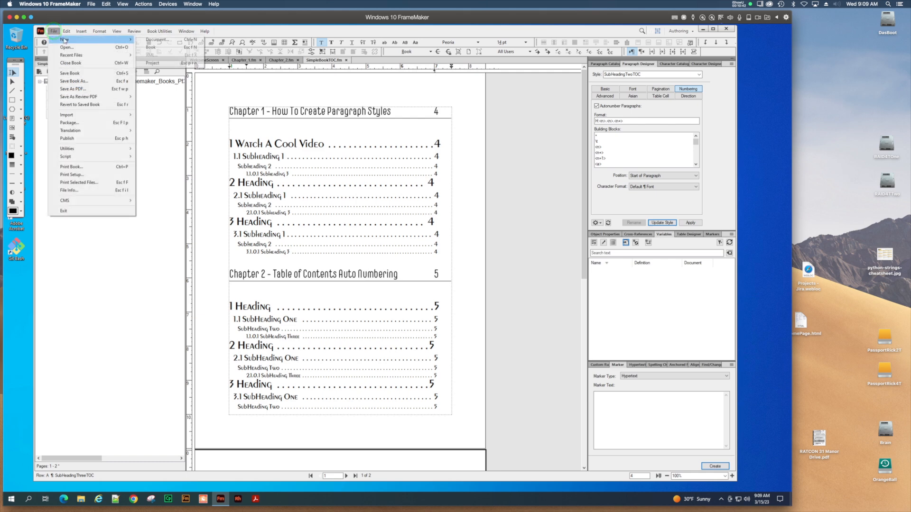
pyautogui.click(158, 41)
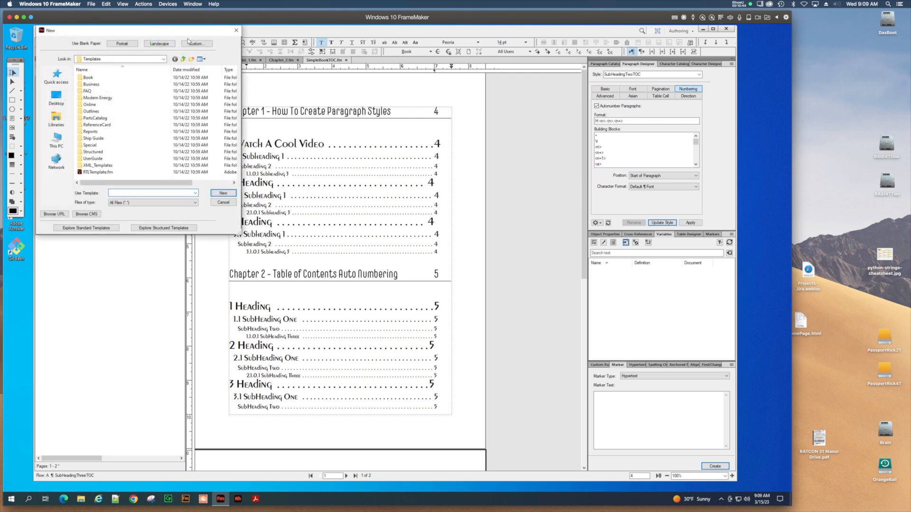
pyautogui.moveTo(184, 33); pyautogui.dragTo(497, 101)
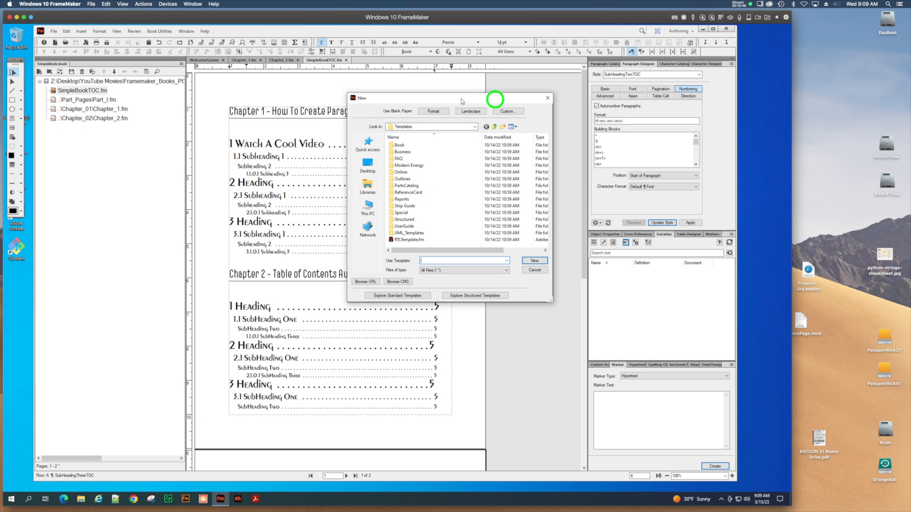
pyautogui.click(436, 112)
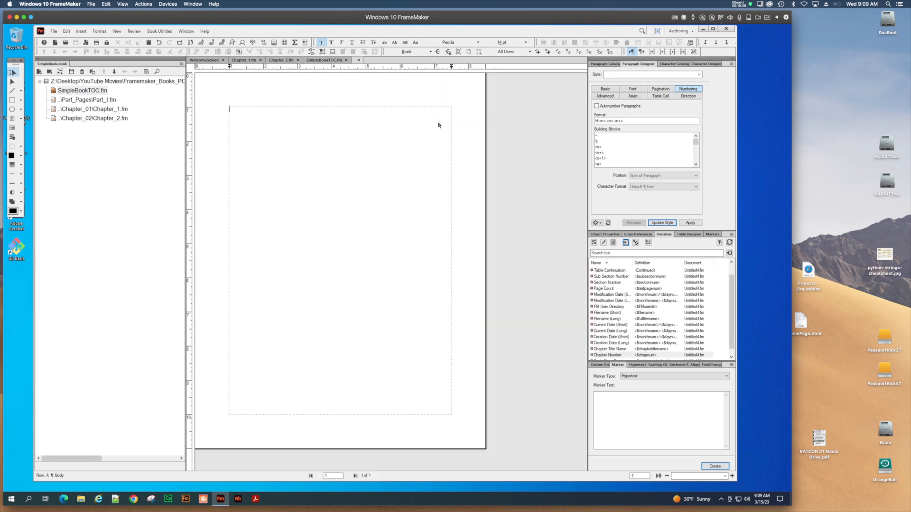
# Save the new document as Chapter_3.fm in Desktop\YouTube Movies\Framemaker_Books_Pt3_ComplexTOC\FrameMaker\SimpleTOC\Chapter_03 on the Home on 'Mac' (Z:) drive
pyautogui.click(53, 31)
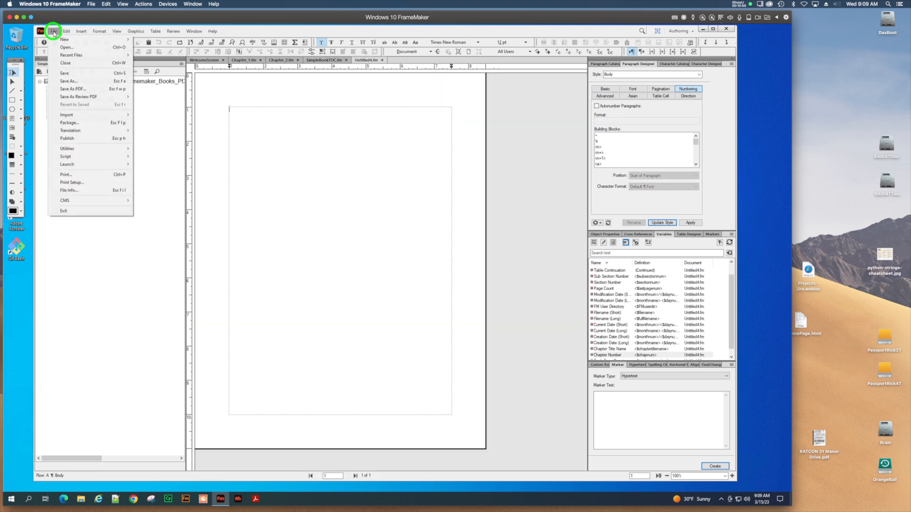
pyautogui.click(69, 74)
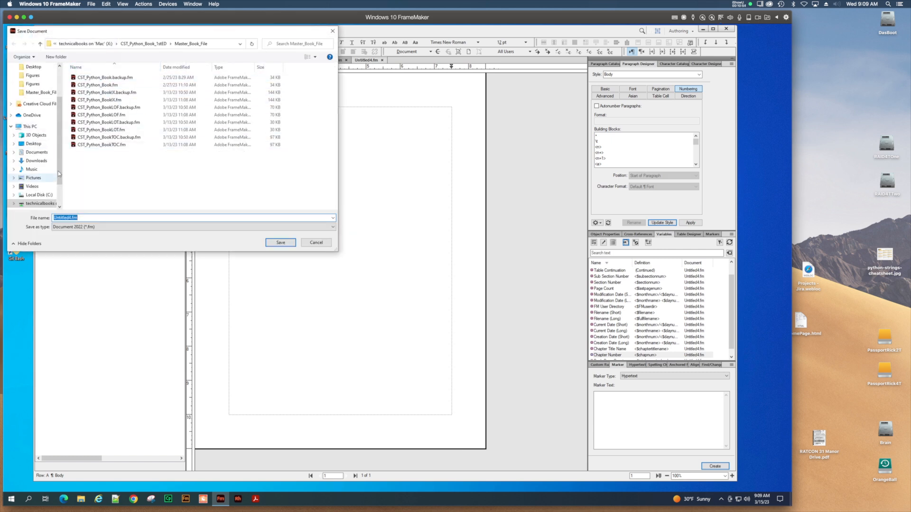
pyautogui.click(57, 185)
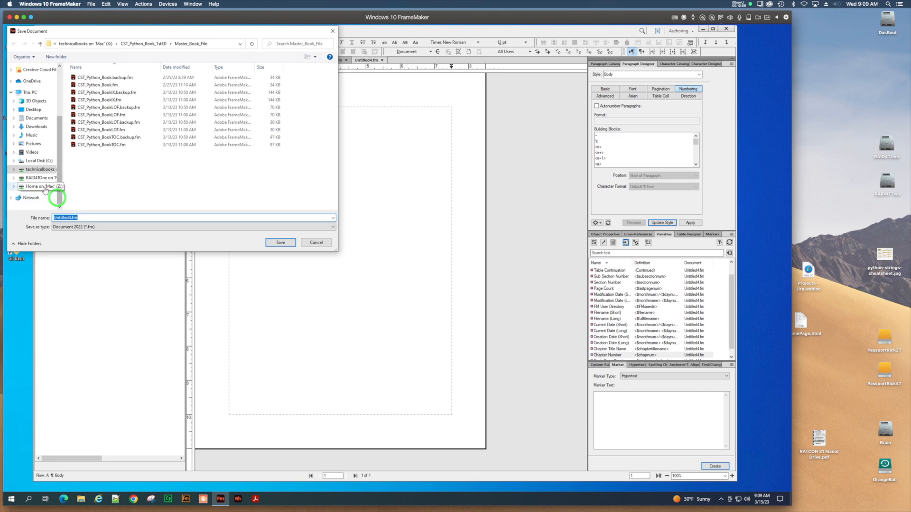
pyautogui.click(43, 187)
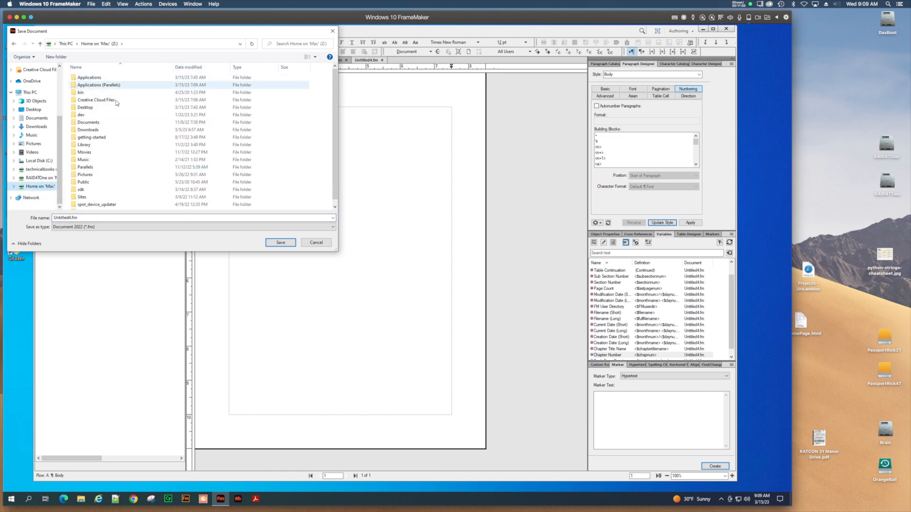
pyautogui.doubleClick(92, 107)
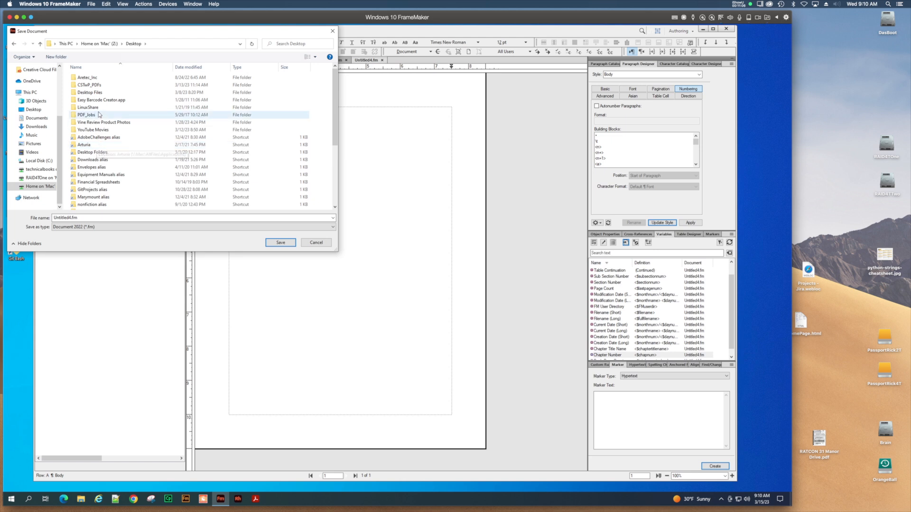
pyautogui.doubleClick(95, 129)
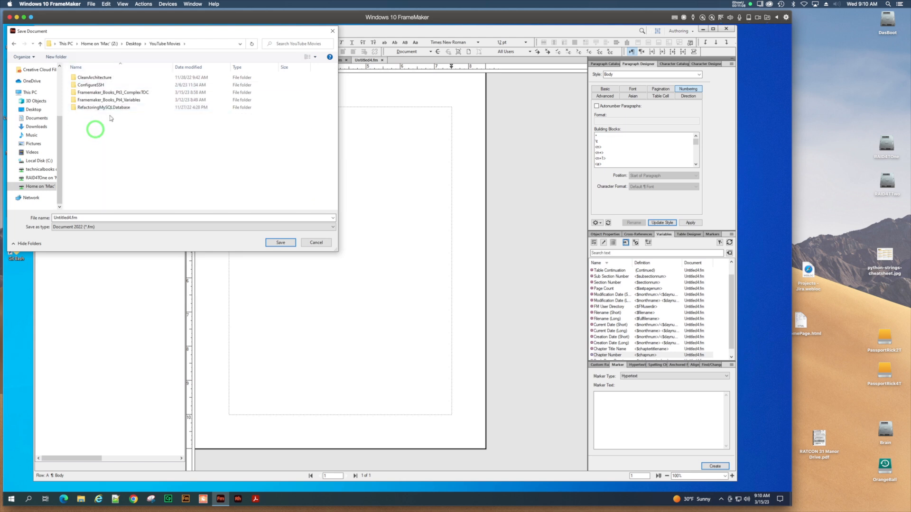
pyautogui.doubleClick(104, 93)
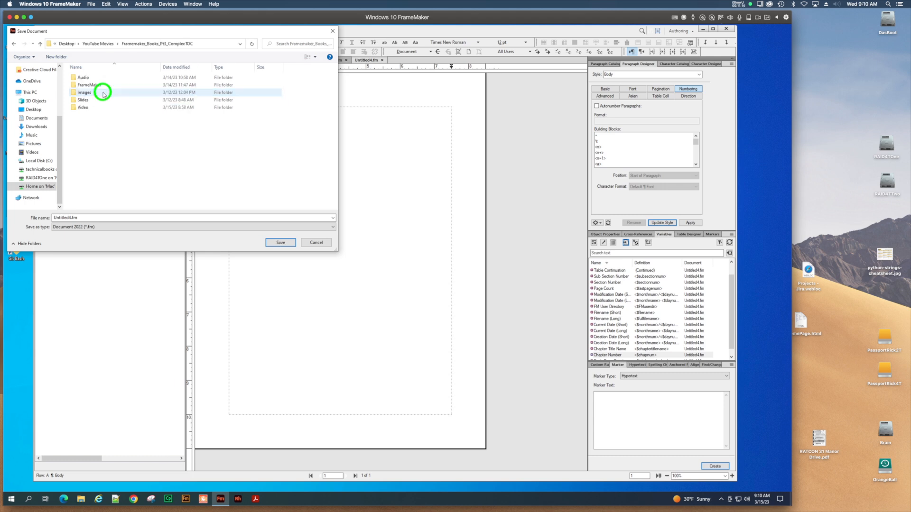
pyautogui.doubleClick(88, 85)
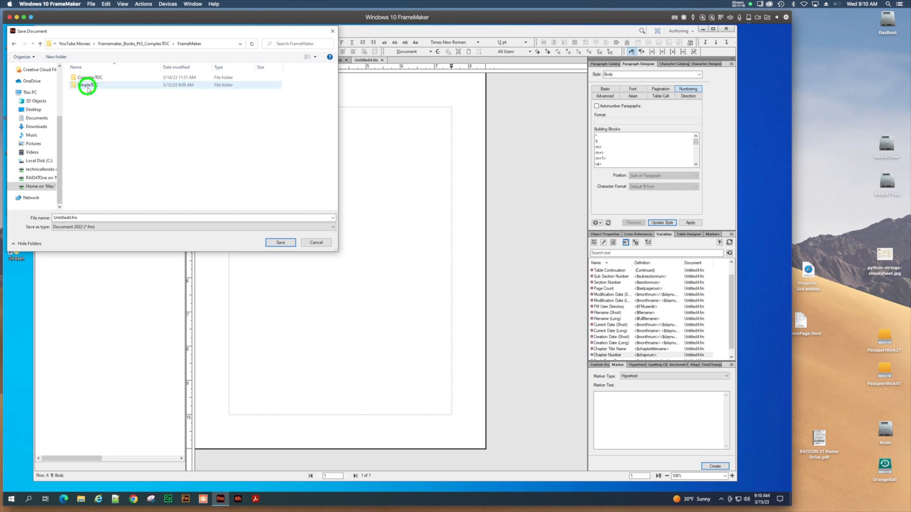
pyautogui.click(88, 86)
pyautogui.doubleClick(88, 85)
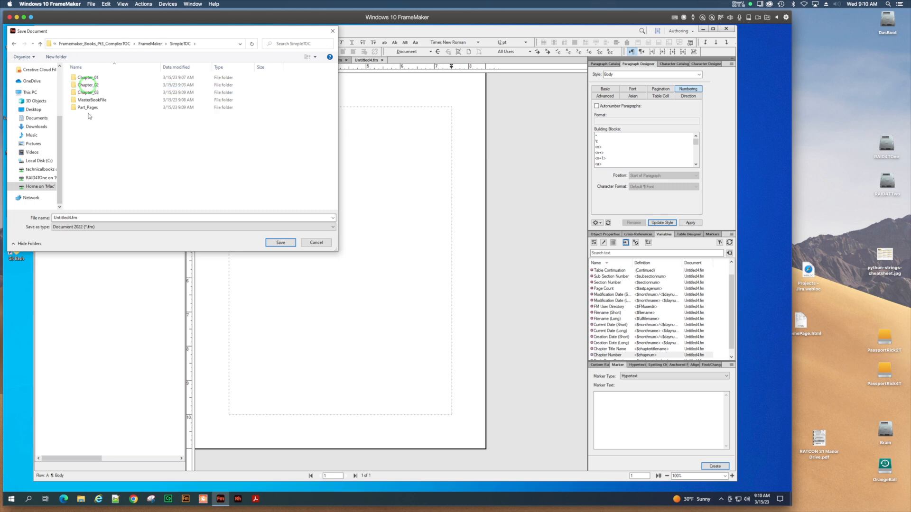
pyautogui.doubleClick(88, 92)
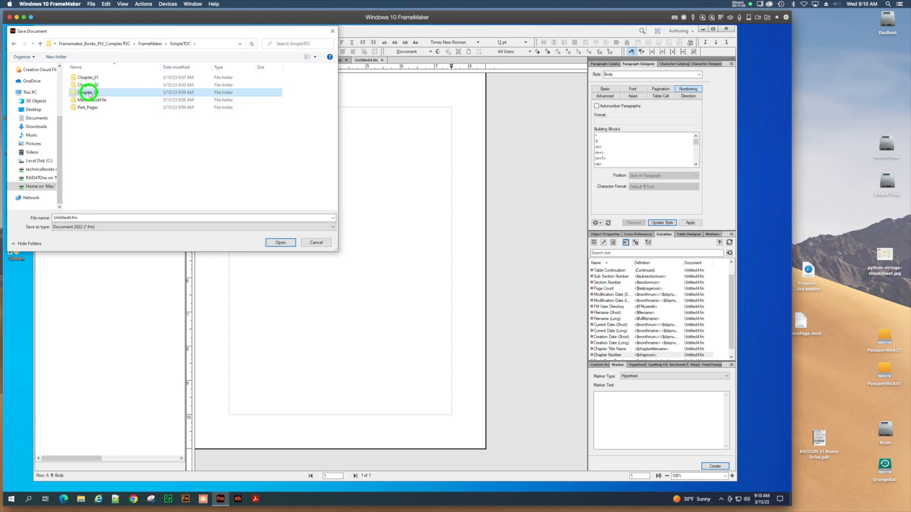
pyautogui.doubleClick(70, 217)
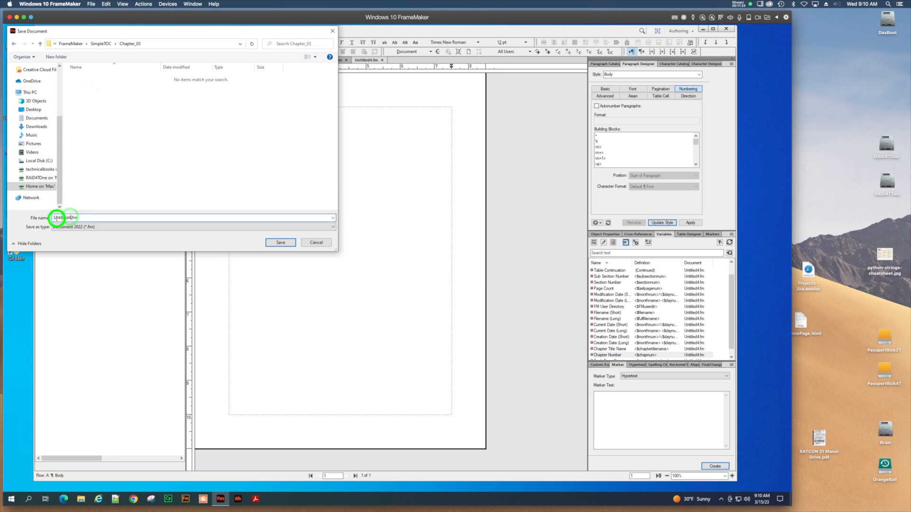
pyautogui.write('X')
pyautogui.click(279, 241)
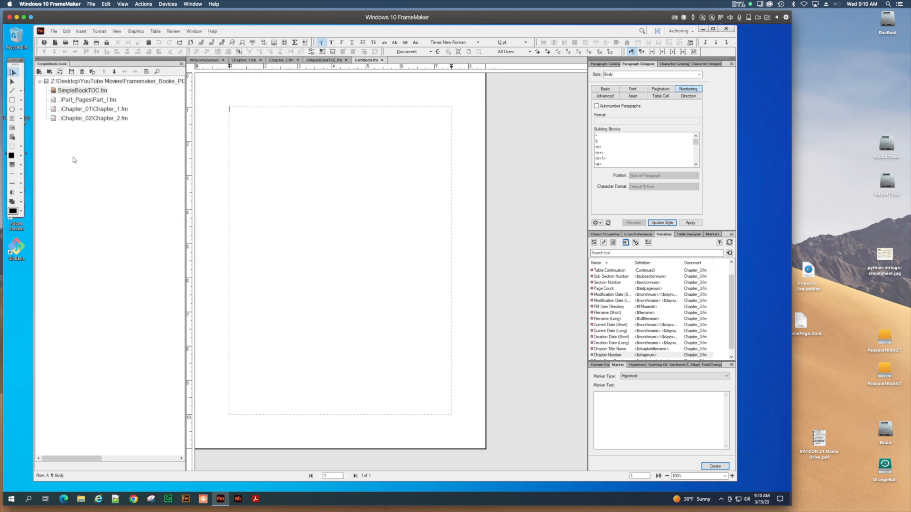
# Add Chapter_3.fm from the SimpleTOC\Chapter_03 folder to the end of SimpleBook.book and save the book
pyautogui.click(67, 82)
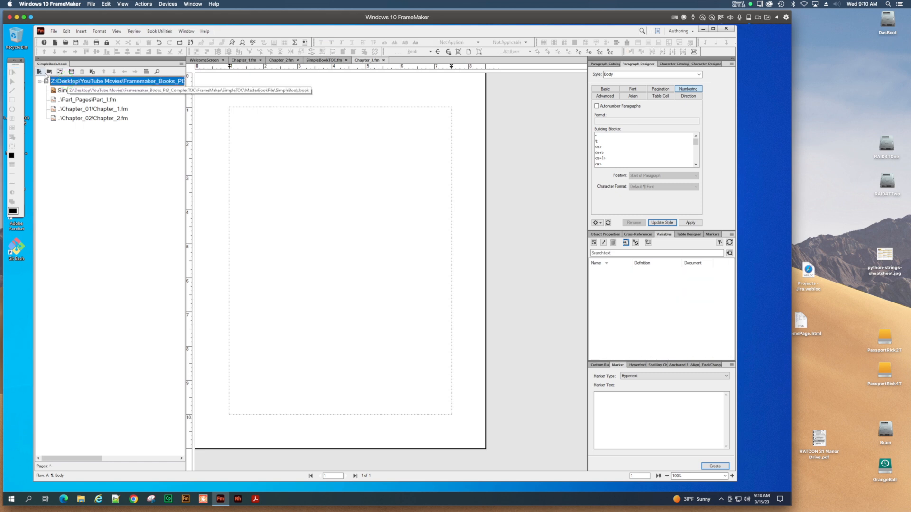
pyautogui.click(39, 72)
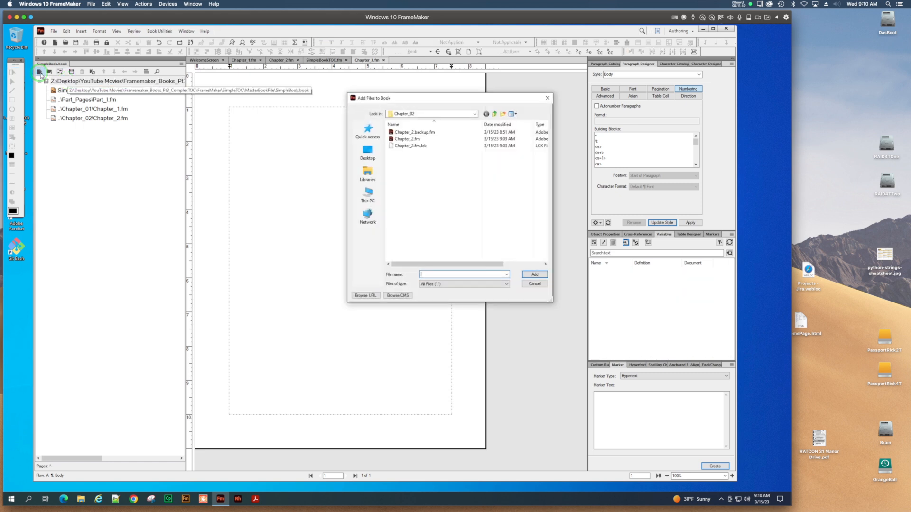
pyautogui.click(474, 115)
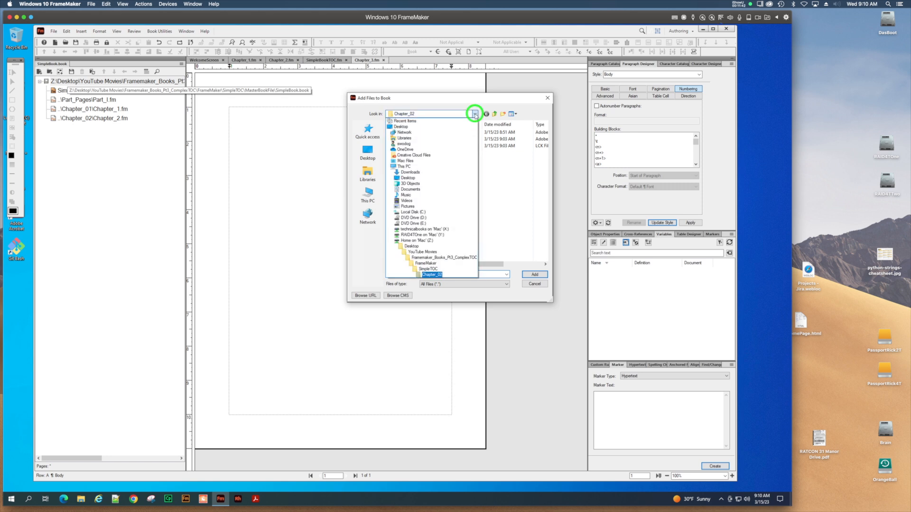
pyautogui.click(441, 273)
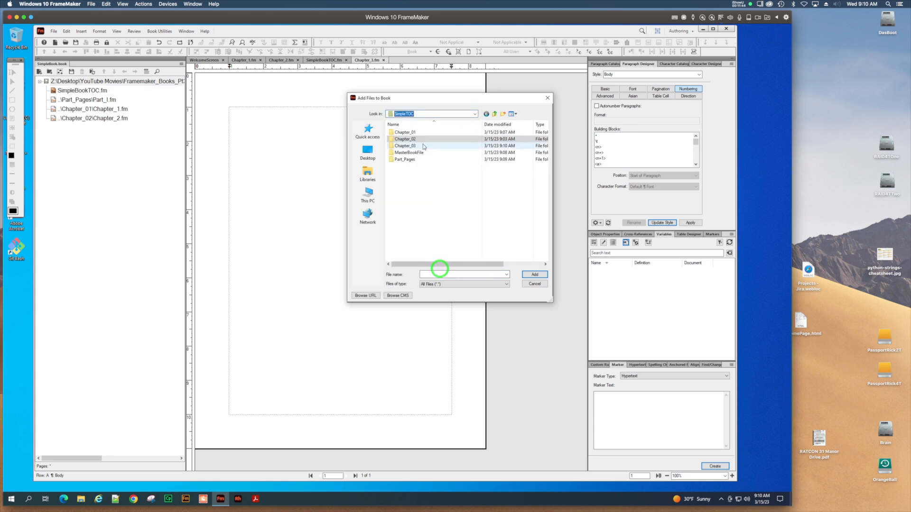
pyautogui.click(407, 133)
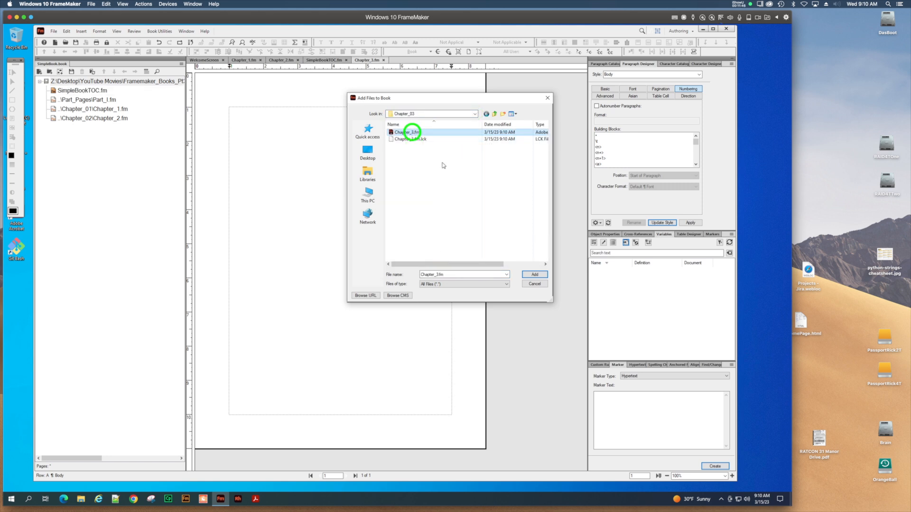
pyautogui.click(533, 276)
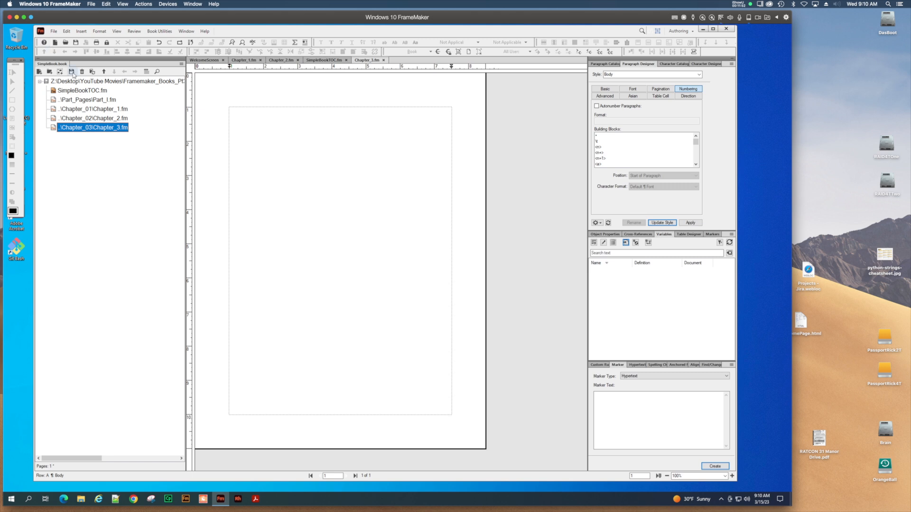
pyautogui.click(72, 72)
# In the Chapter_2.fm document, select all the text from the chapter title through the last SubHeading Three
pyautogui.click(105, 119)
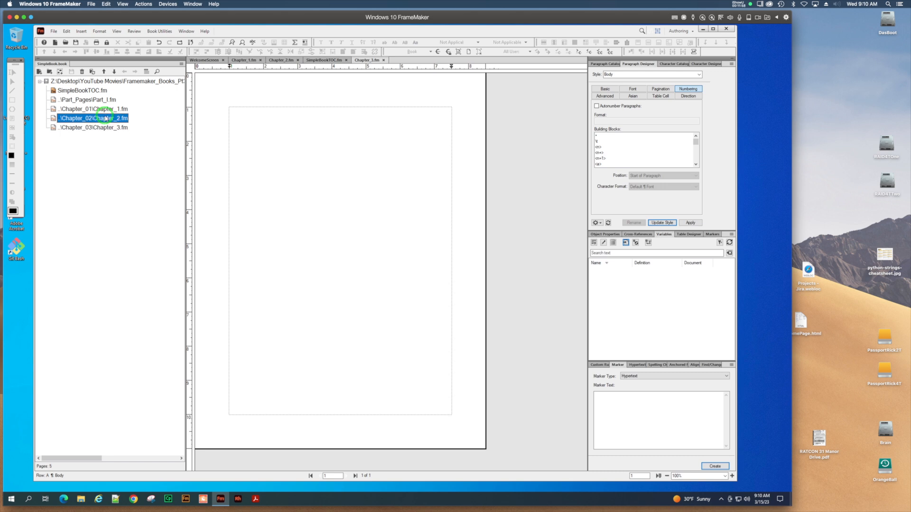
pyautogui.click(284, 60)
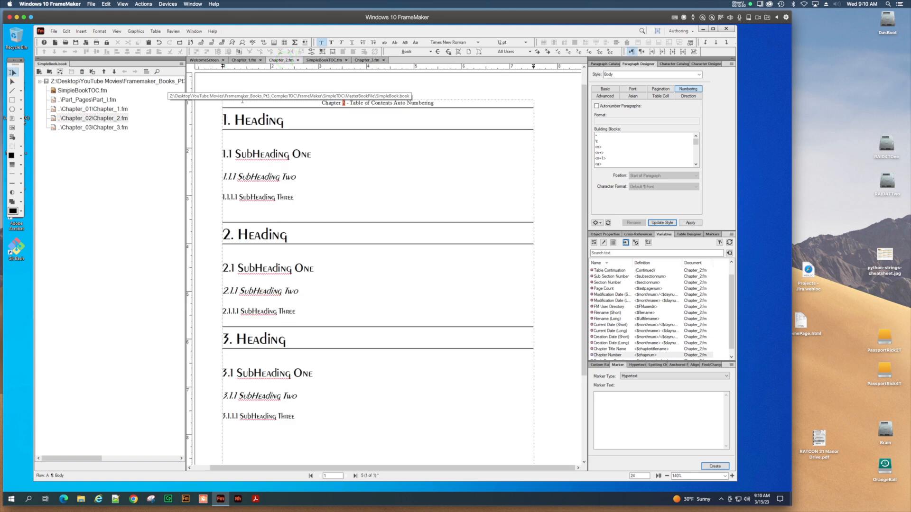
pyautogui.moveTo(313, 103)
pyautogui.mouseDown()
pyautogui.moveTo(335, 126)
pyautogui.moveTo(388, 432)
pyautogui.mouseUp()
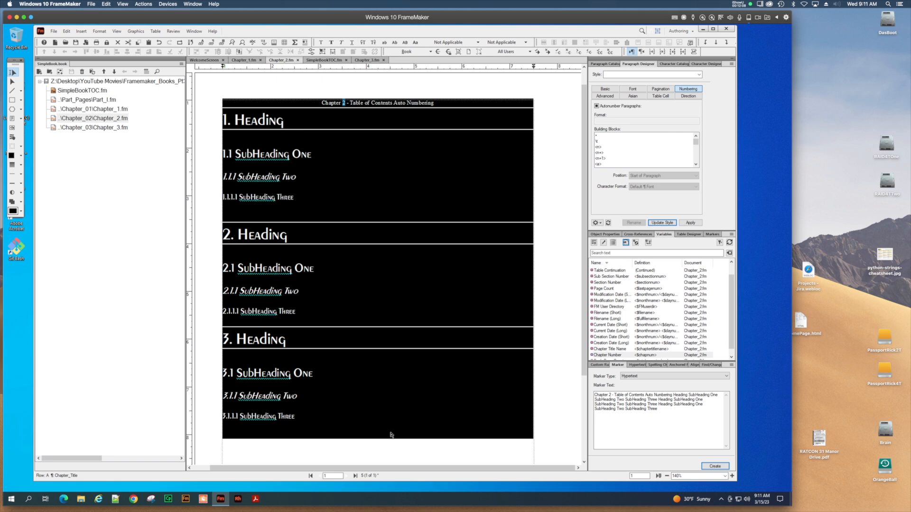
# Import the paragraph and character formats from Chapter_1.fm into Chapter_3.fm in the book
pyautogui.click(122, 221)
pyautogui.click(105, 128)
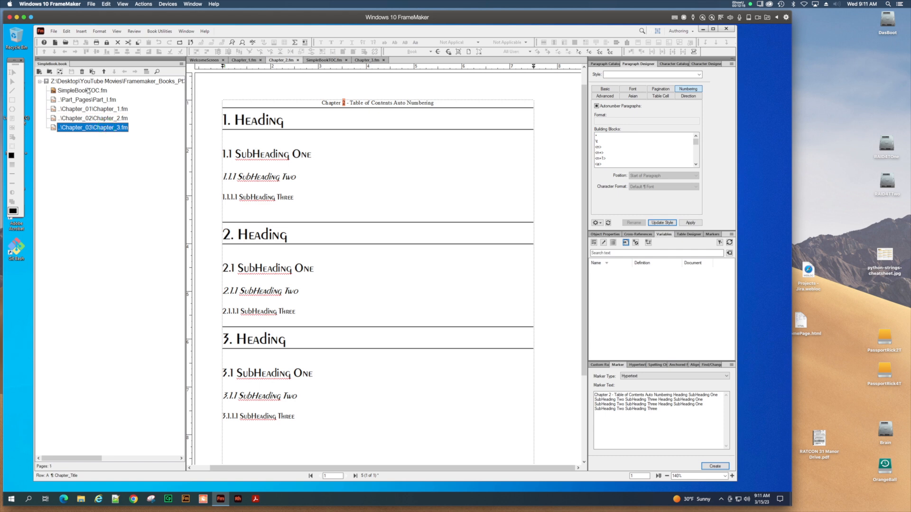
pyautogui.click(53, 31)
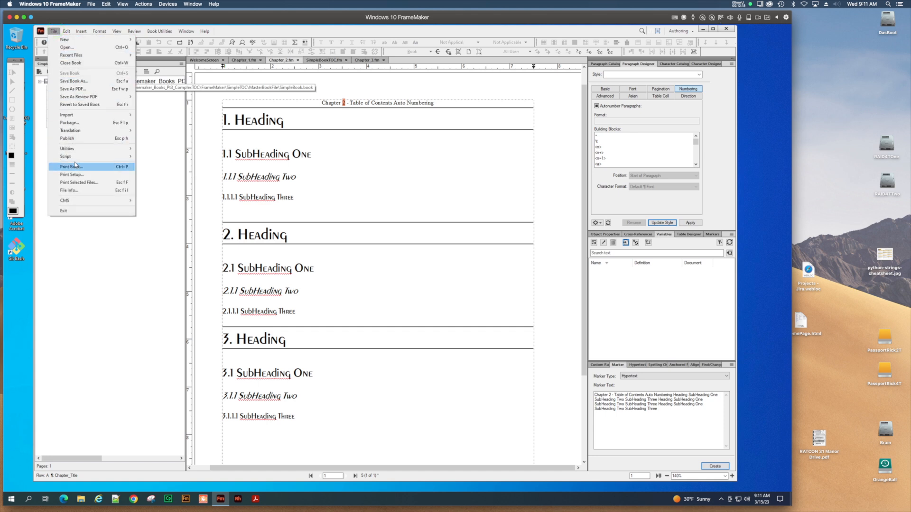
pyautogui.moveTo(69, 114)
pyautogui.click(168, 121)
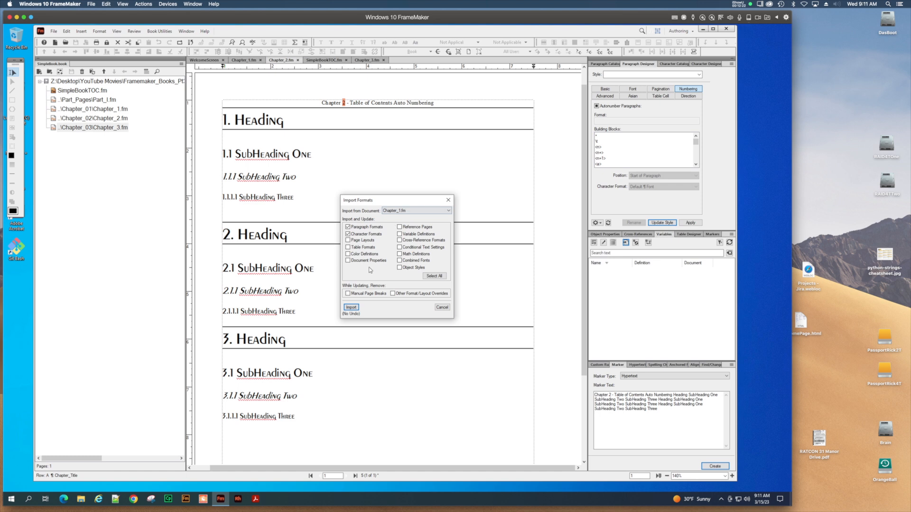
pyautogui.click(351, 307)
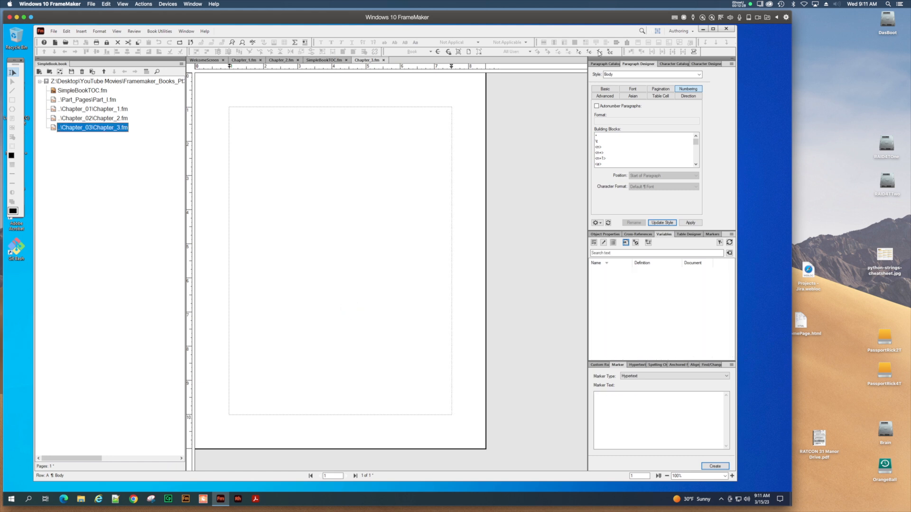
# Show the Paragraph Catalog for Chapter_3.fm and paste the copied Chapter 2 content into its empty text frame
pyautogui.click(605, 63)
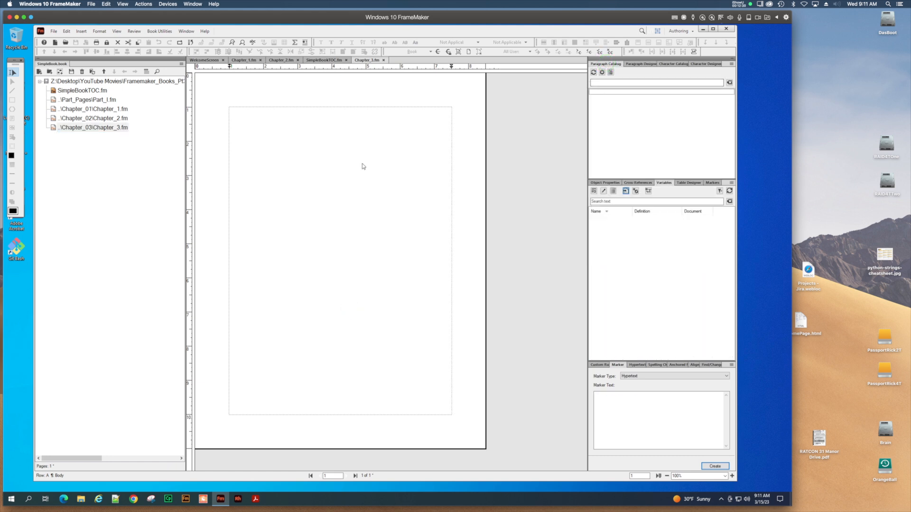
pyautogui.click(643, 119)
pyautogui.click(643, 63)
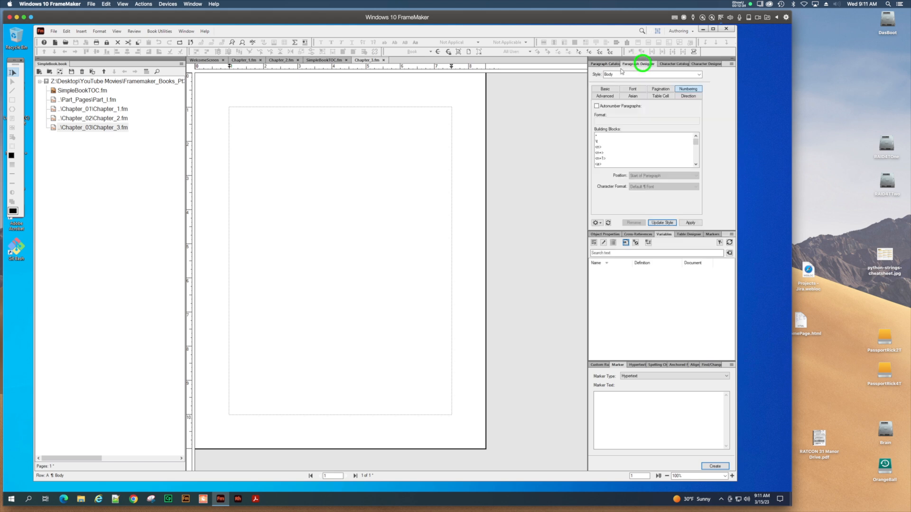
pyautogui.click(604, 64)
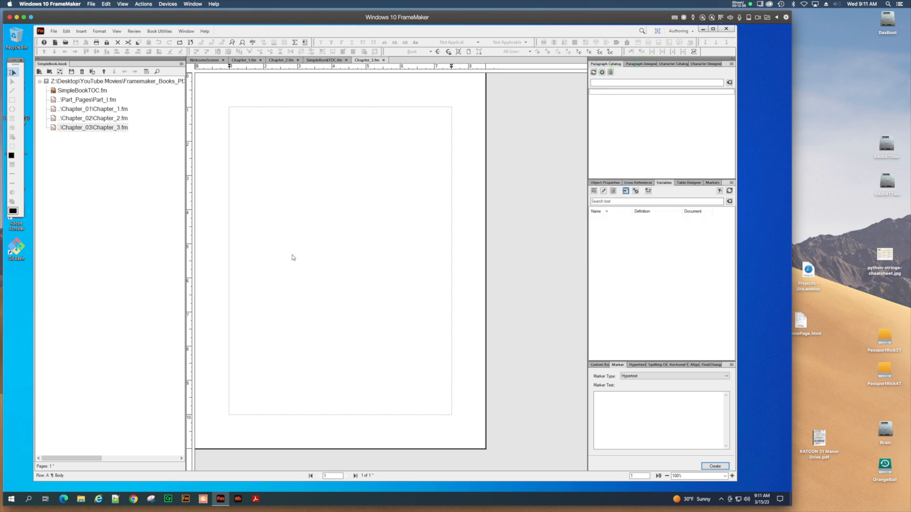
pyautogui.click(105, 129)
pyautogui.click(104, 128)
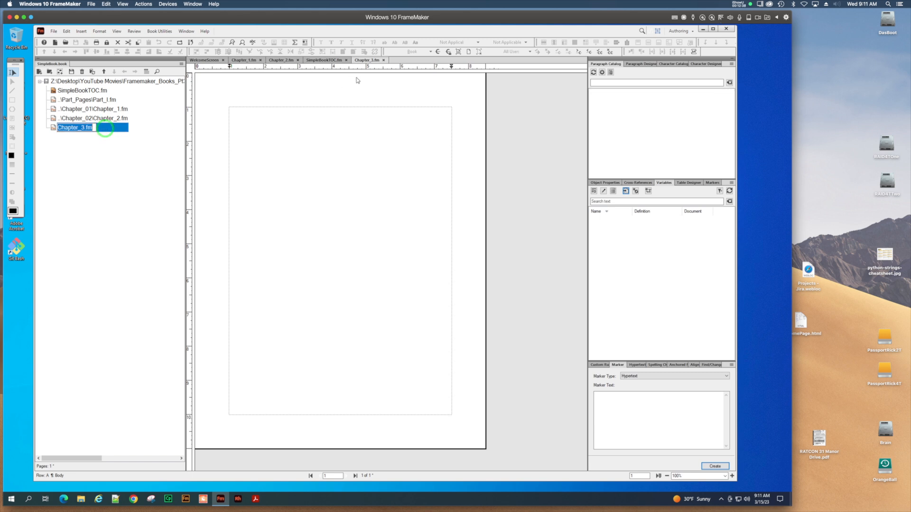
pyautogui.click(95, 172)
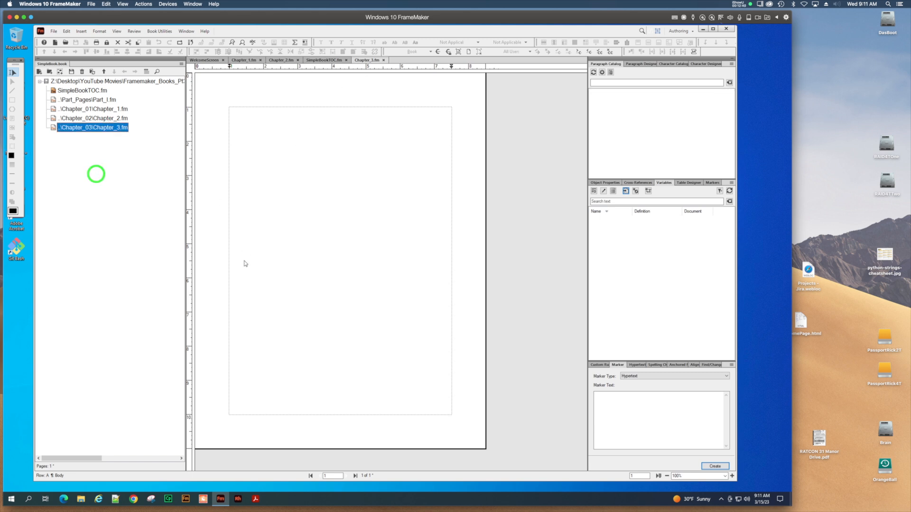
pyautogui.click(264, 311)
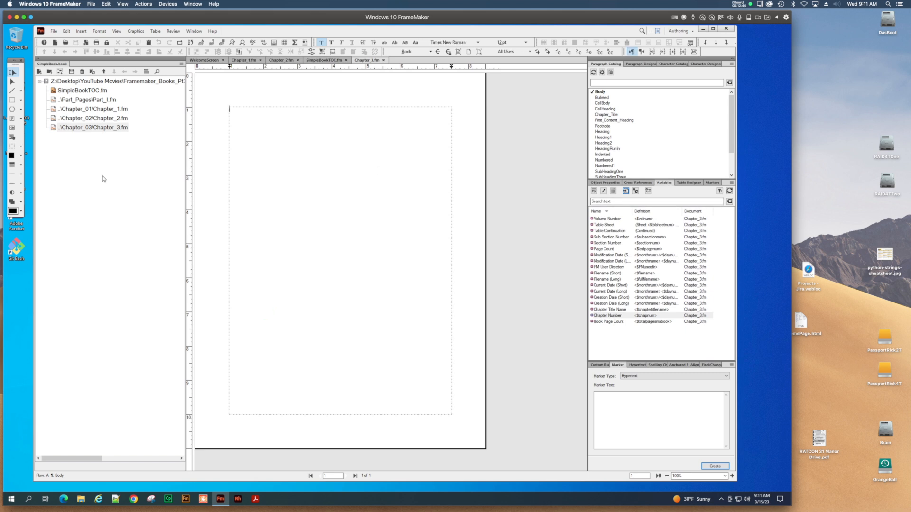
pyautogui.click(236, 124)
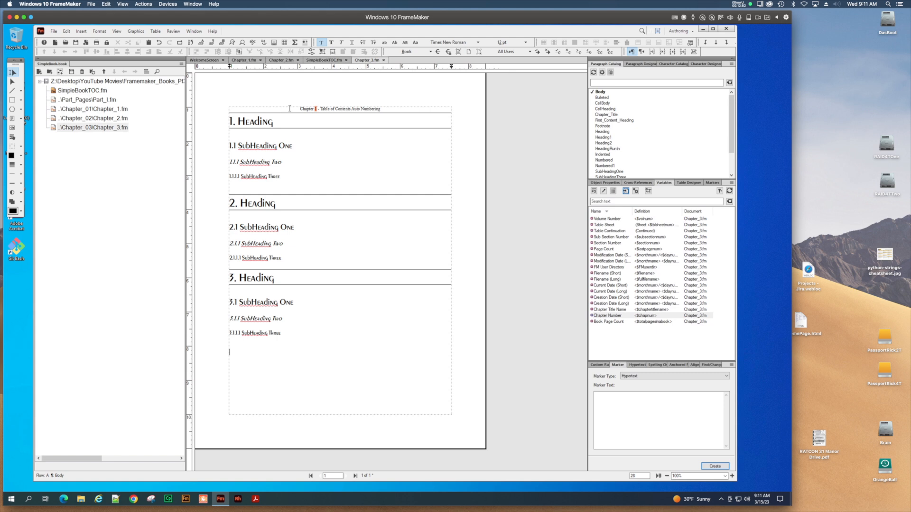
# Set Chapter_3.fm's numbering to continue from the previous page in the book, with chapter number 3
pyautogui.click(79, 129)
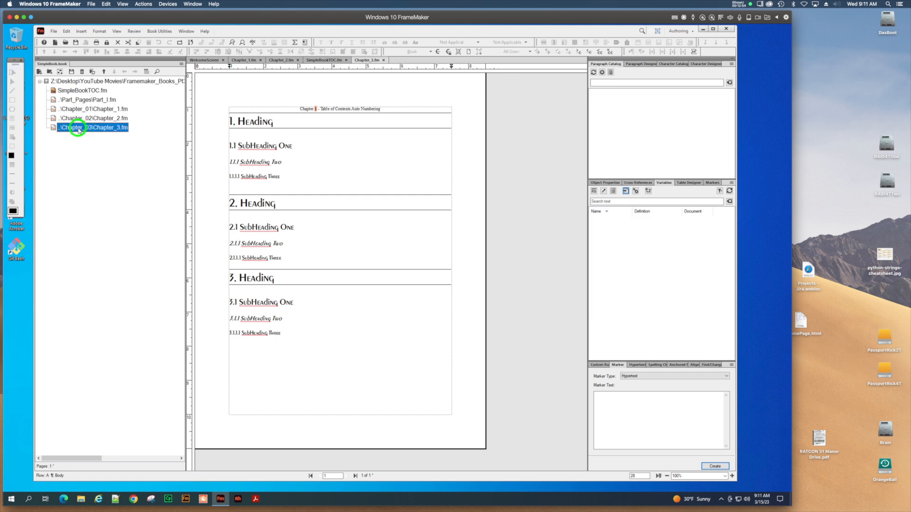
pyautogui.rightClick(76, 130)
pyautogui.click(71, 163)
pyautogui.rightClick(71, 133)
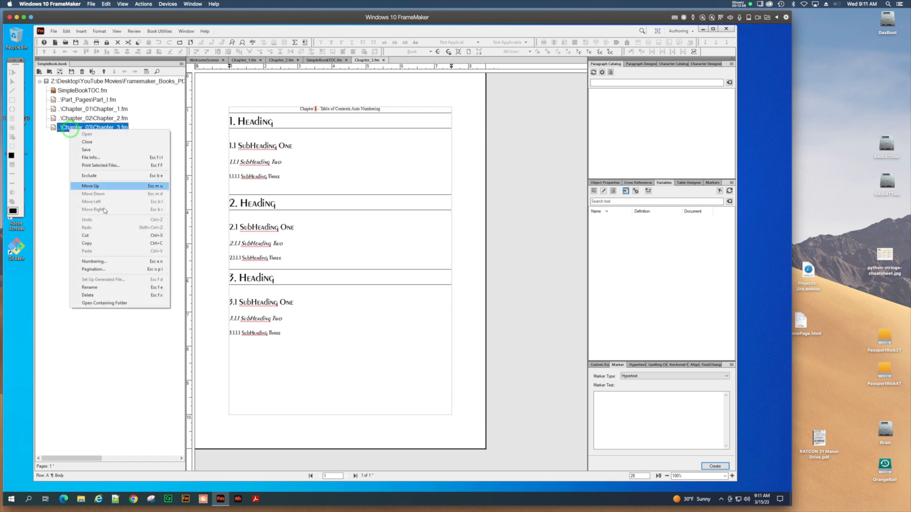
pyautogui.click(107, 261)
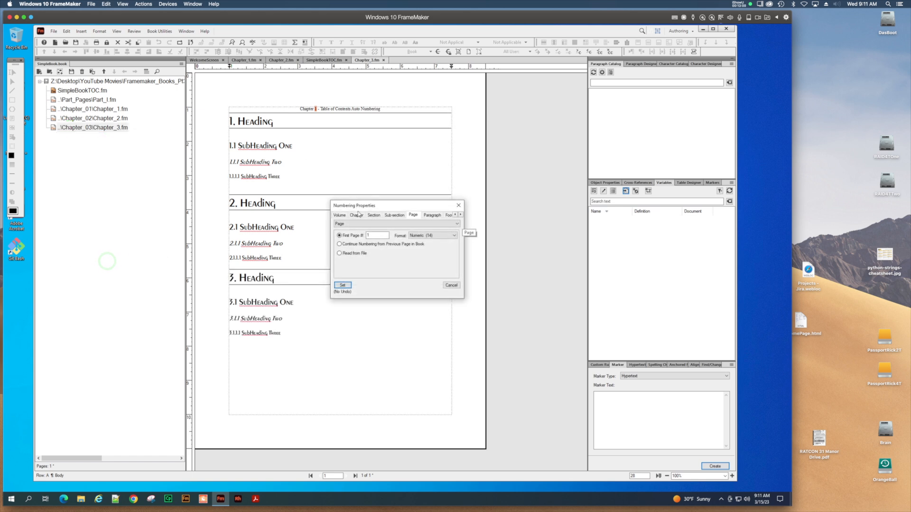
pyautogui.click(368, 244)
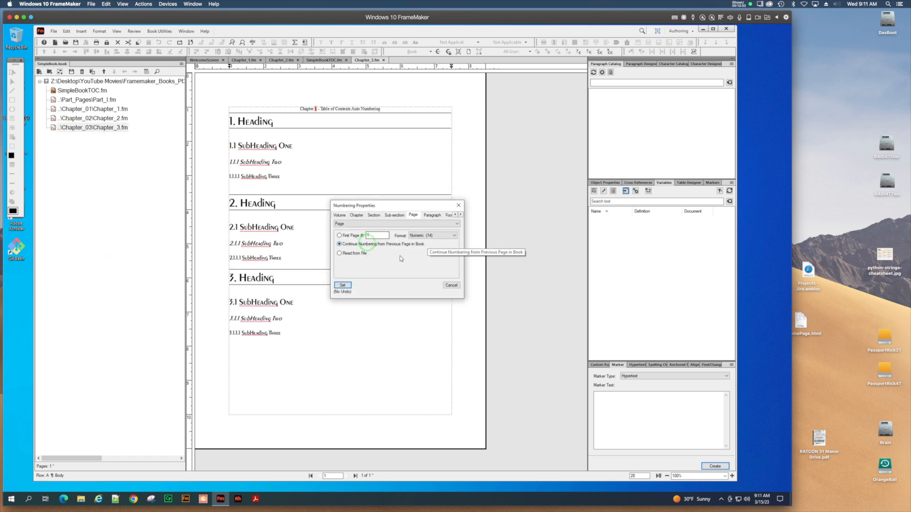
pyautogui.click(355, 215)
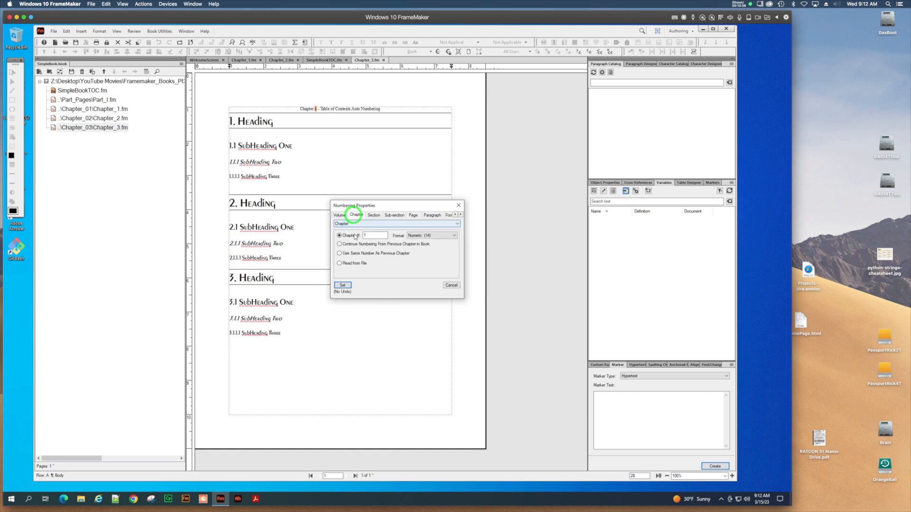
pyautogui.click(374, 235)
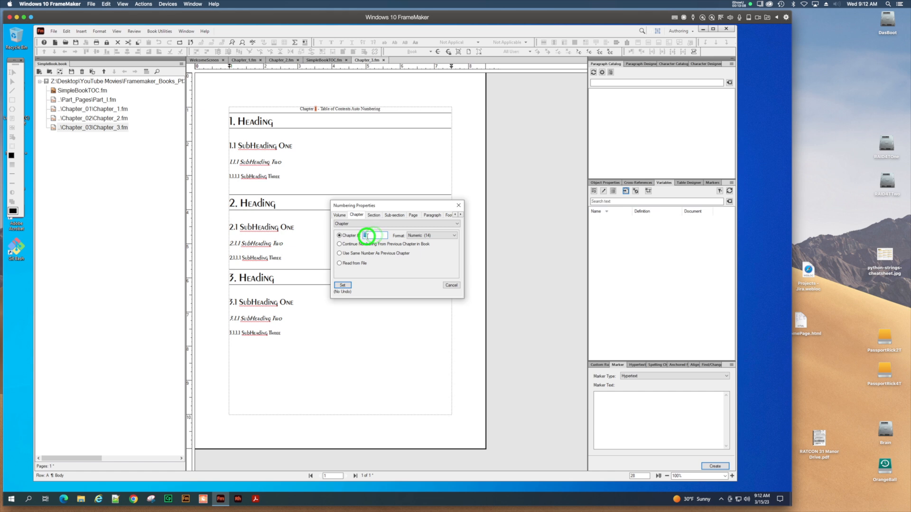
pyautogui.doubleClick(367, 235)
pyautogui.write('3')
pyautogui.click(342, 285)
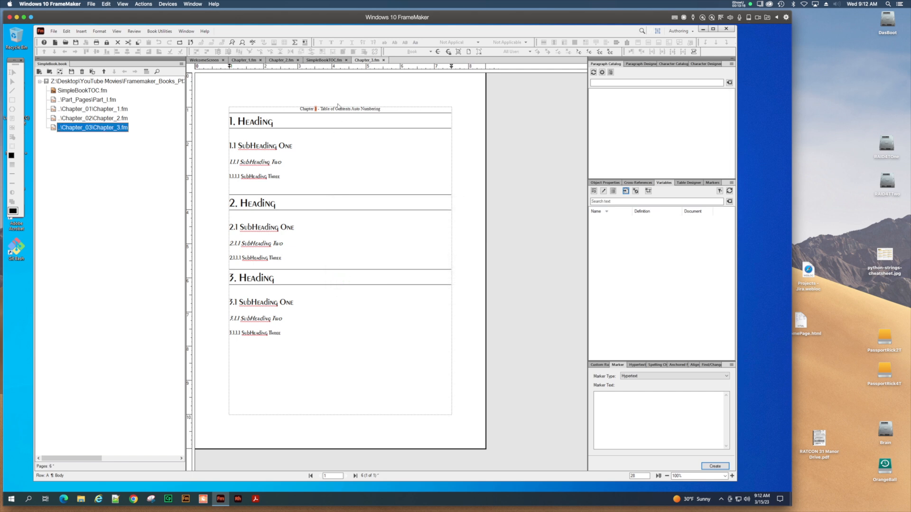
# Update SimpleBook.book so the generated table of contents includes Chapter 3
pyautogui.click(282, 169)
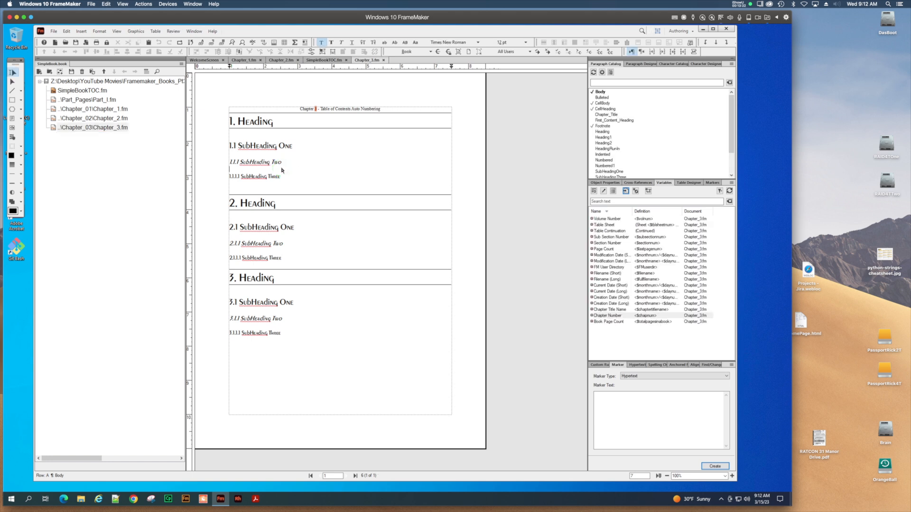
pyautogui.click(108, 81)
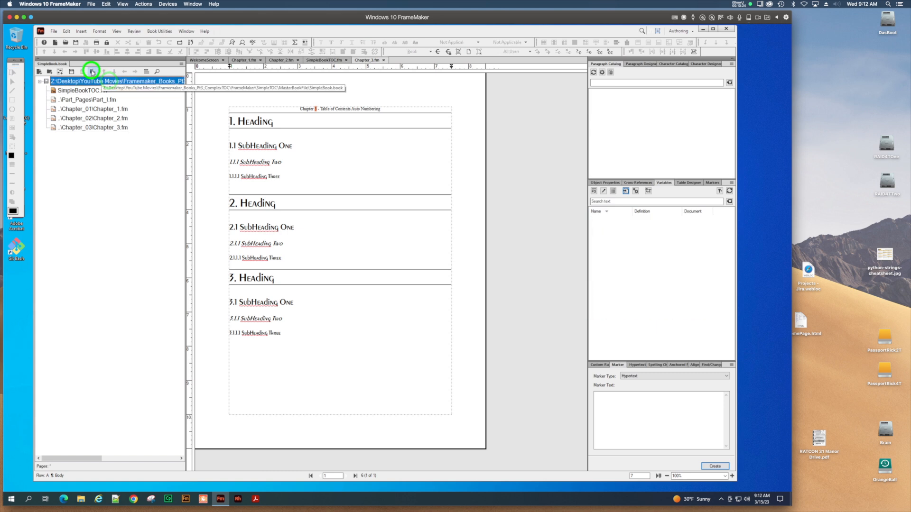
pyautogui.click(92, 71)
pyautogui.click(417, 317)
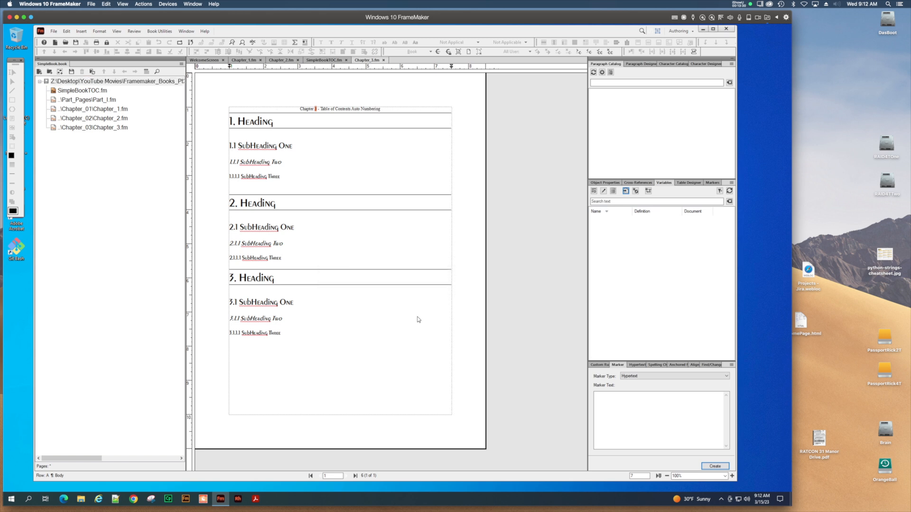
# Examine the heading numbering and page numbers for all three chapters in SimpleBookTOC.fm
pyautogui.click(326, 62)
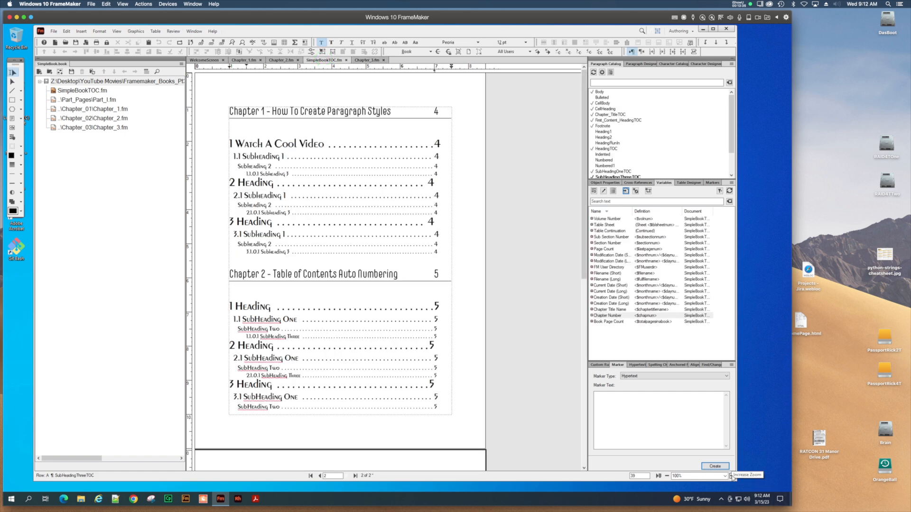
pyautogui.scroll(-1, 414, 312)
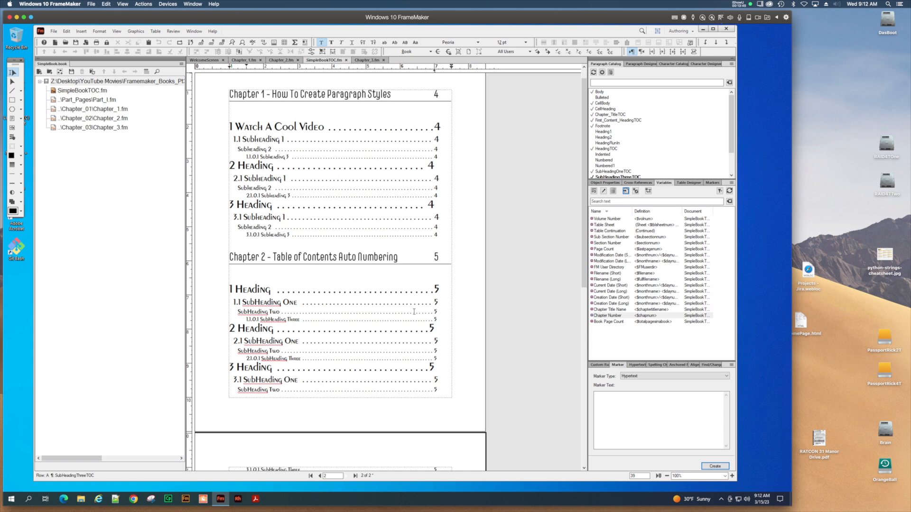
pyautogui.scroll(-7, 414, 312)
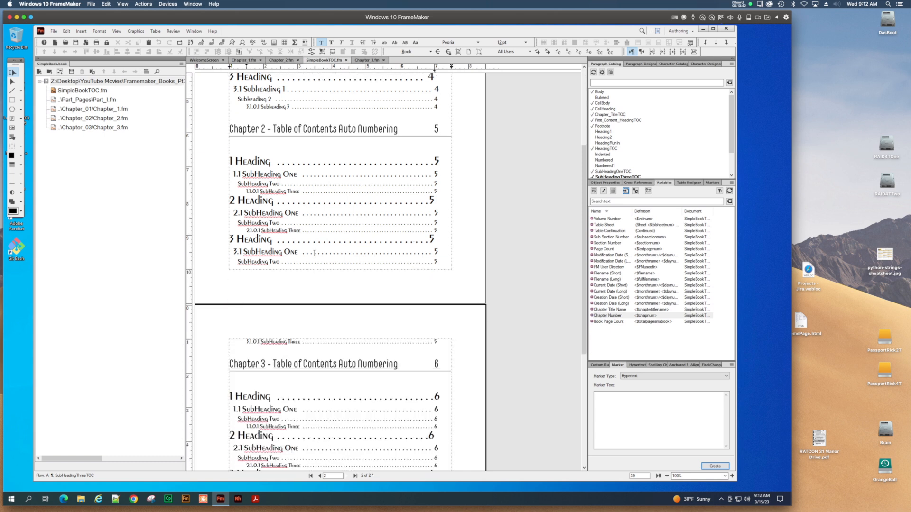
pyautogui.scroll(-5, 363, 357)
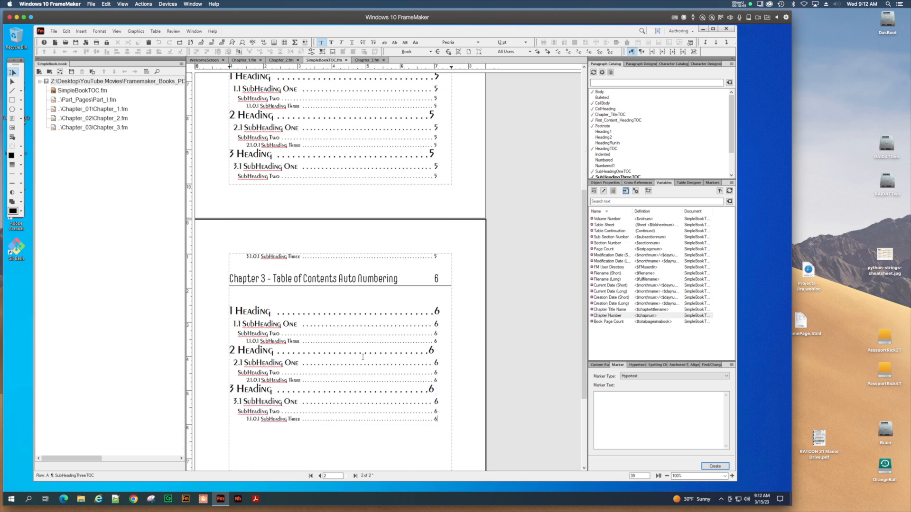
pyautogui.scroll(1, 363, 357)
pyautogui.scroll(7, 363, 356)
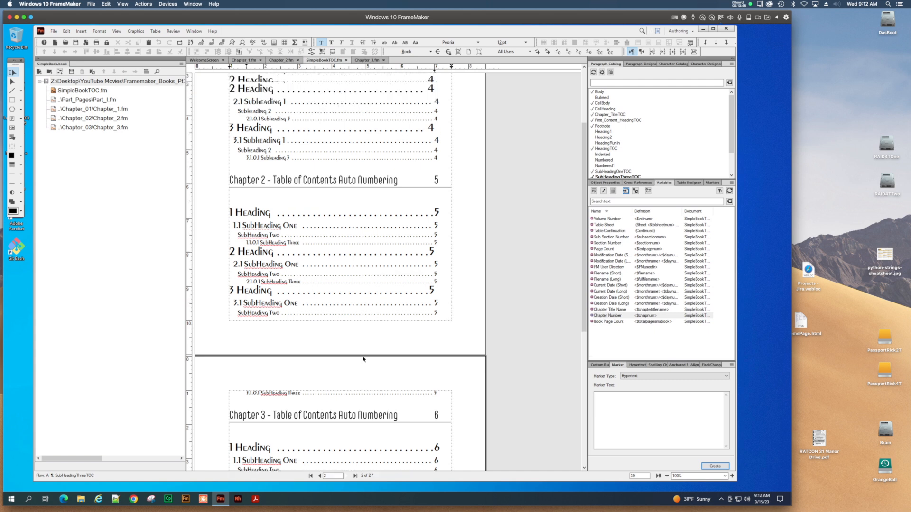
pyautogui.scroll(5, 363, 359)
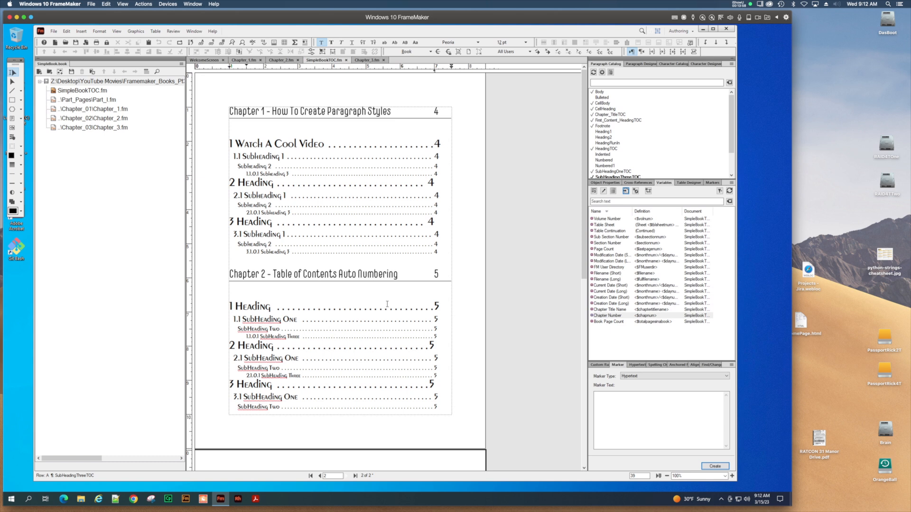
pyautogui.scroll(-5, 387, 304)
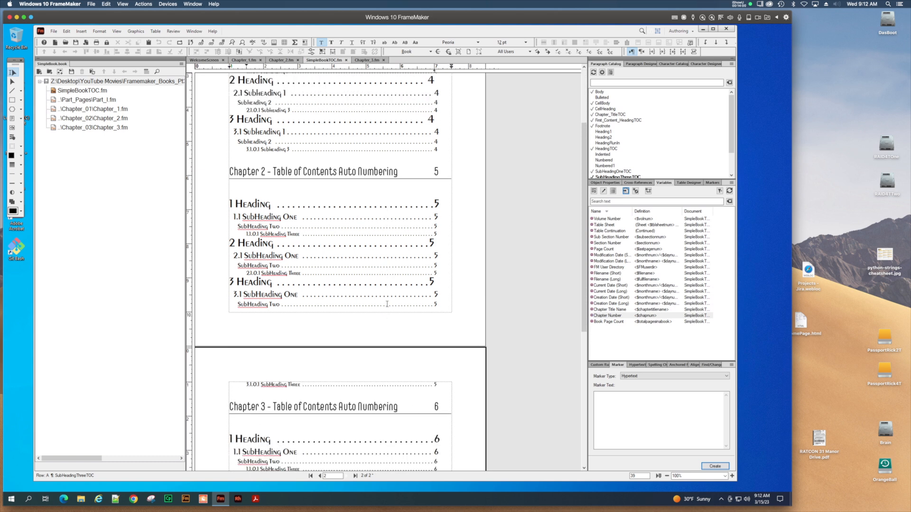
pyautogui.scroll(5, 387, 304)
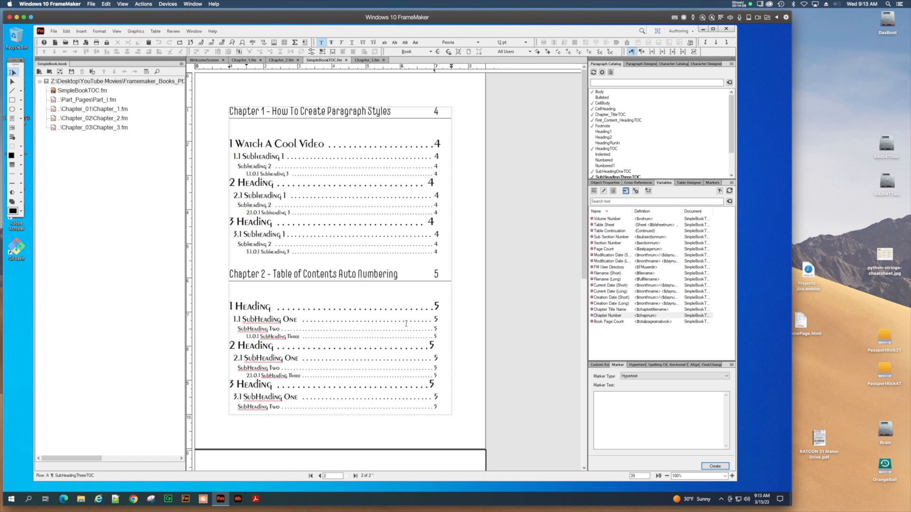
pyautogui.scroll(-8, 372, 239)
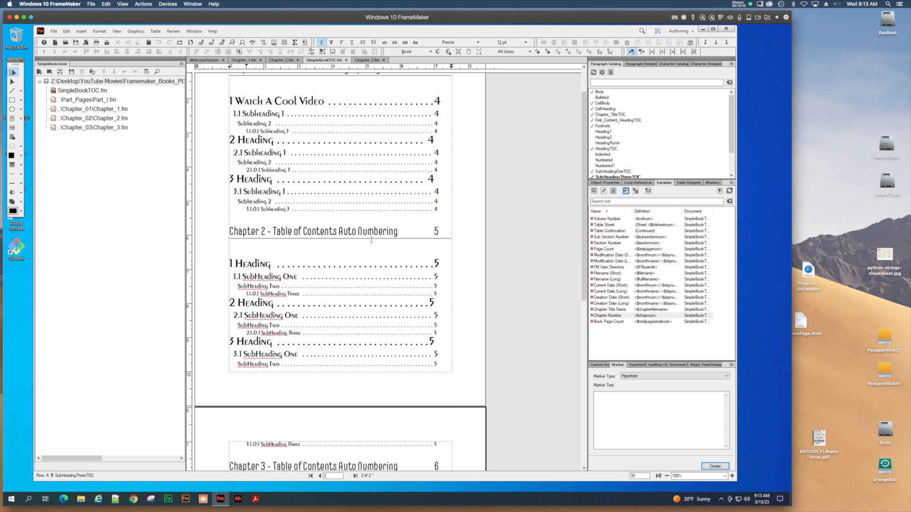
pyautogui.scroll(8, 372, 239)
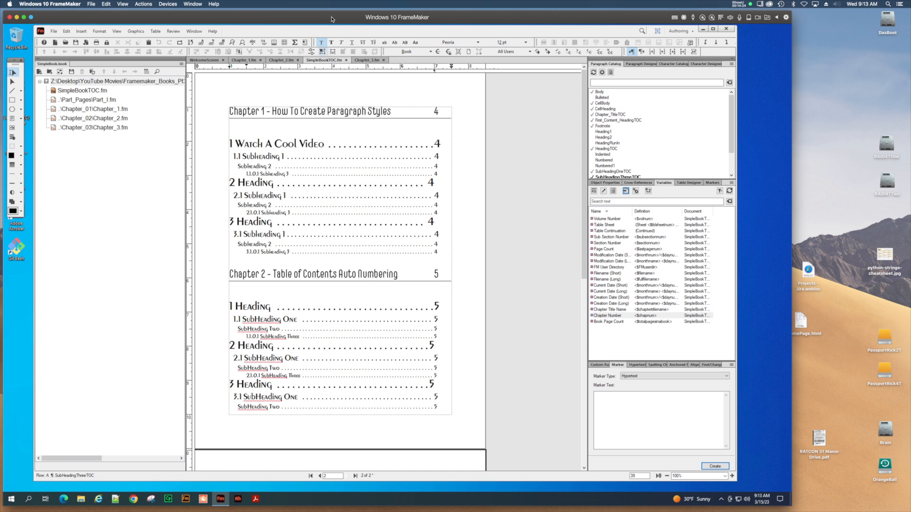
pyautogui.click(447, 19)
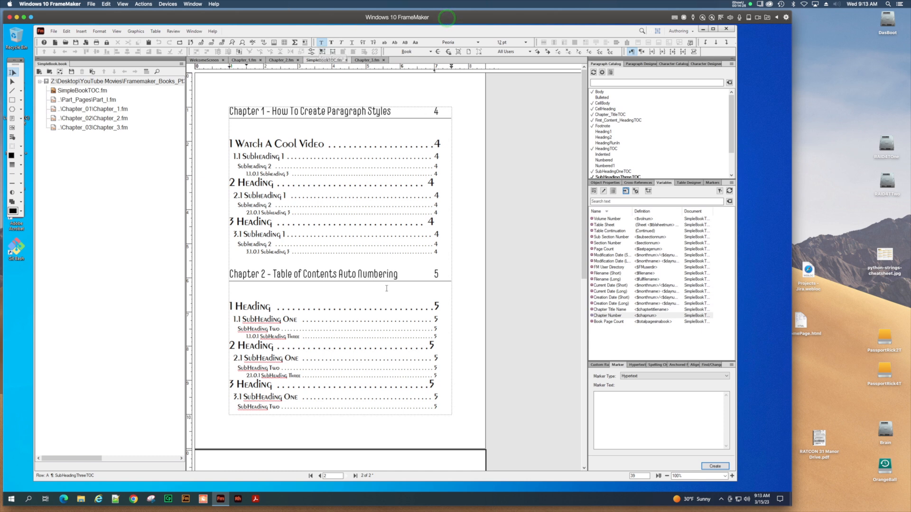